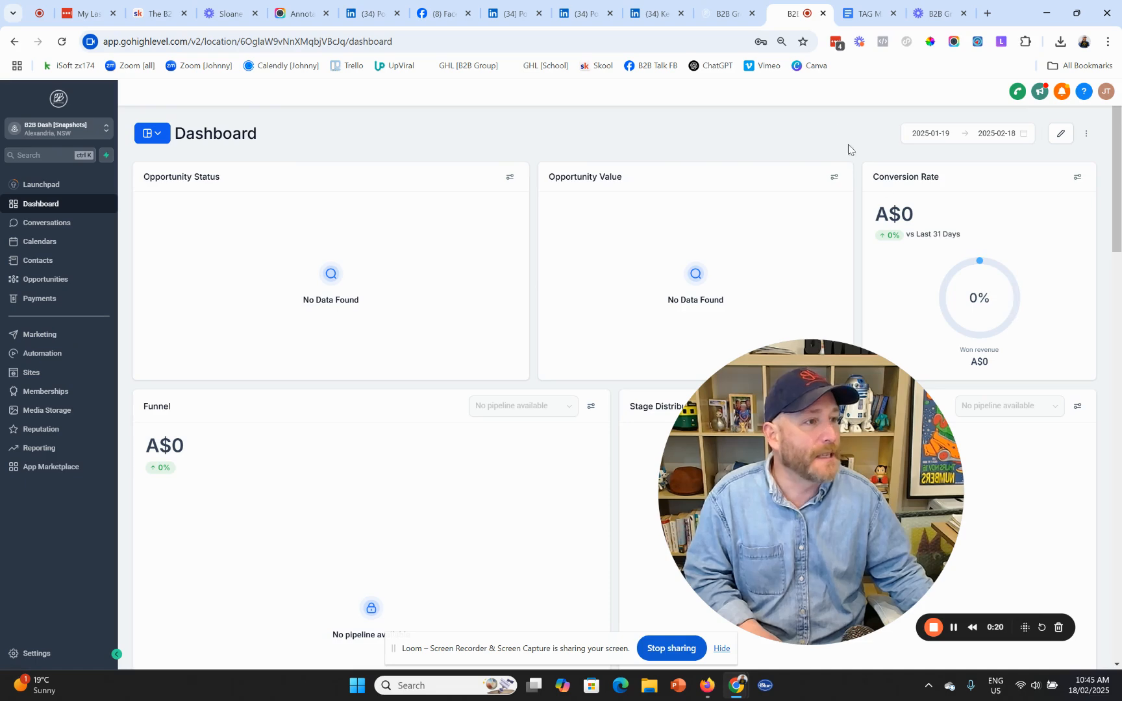
- Switch to the TAG MAPPING (TYPES & LAYERS) Google Doc showing FIND, TRIGGER and TRACK
click(870, 16)
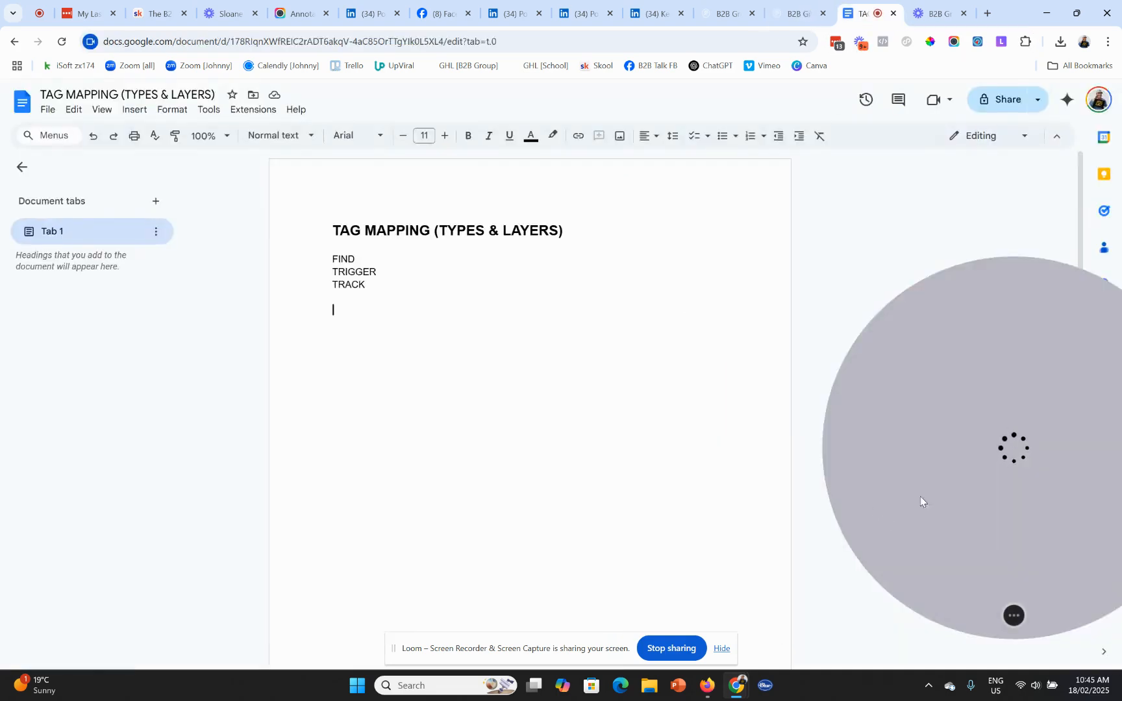
drag(979, 464, 730, 451)
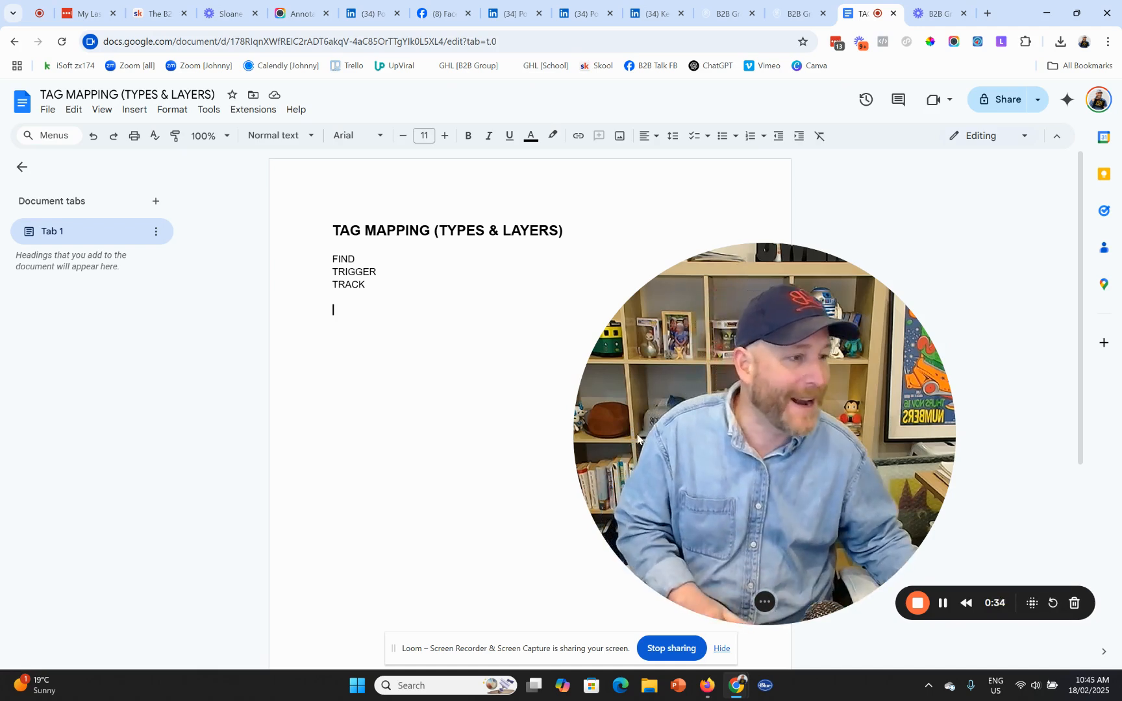
click(777, 607)
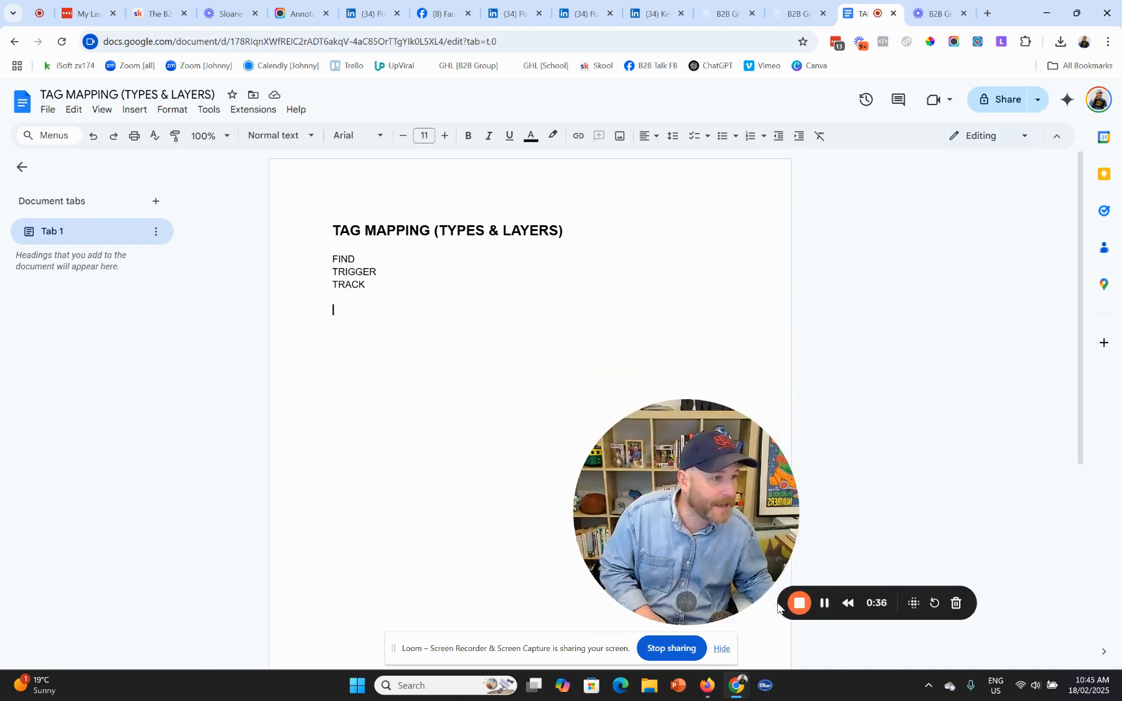
drag(728, 547, 831, 560)
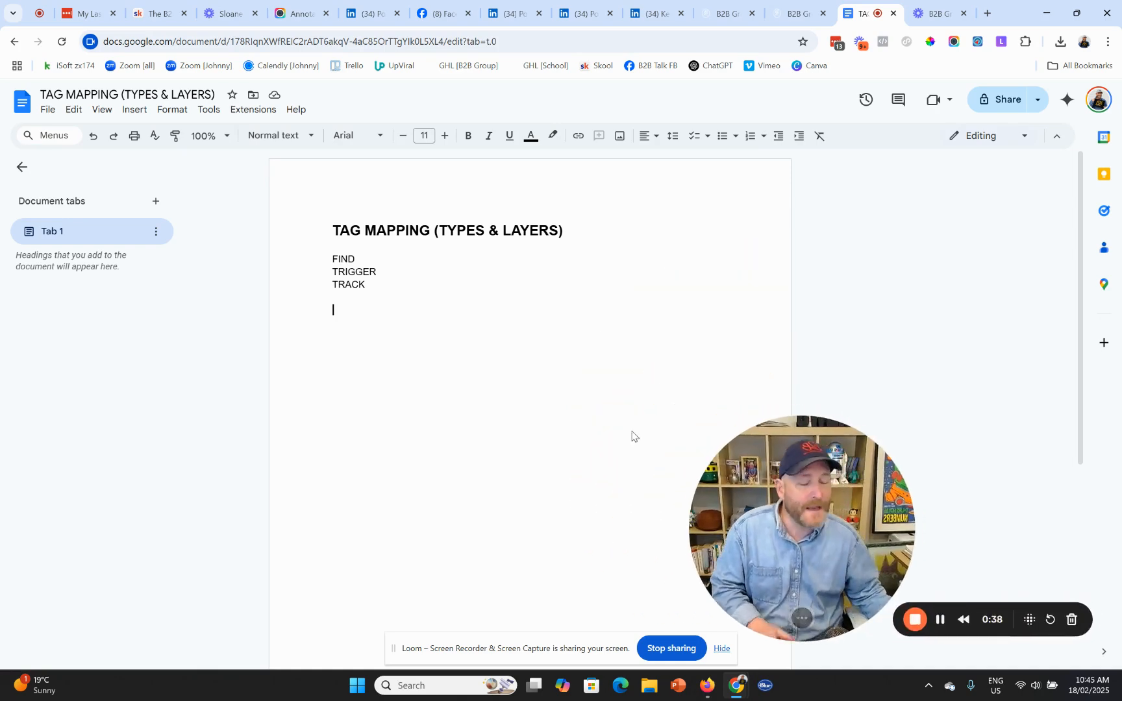
- Insert a 3 x 5 table beneath the FIND, TRIGGER, TRACK list
click(133, 112)
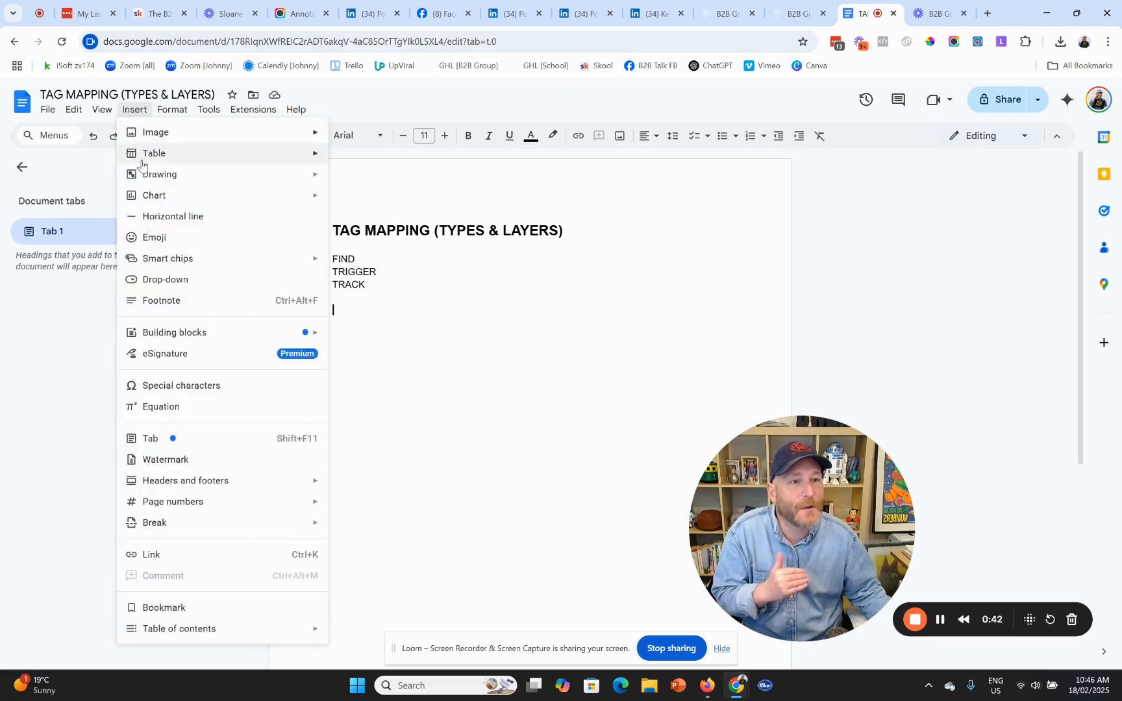
mouse_move(251, 156)
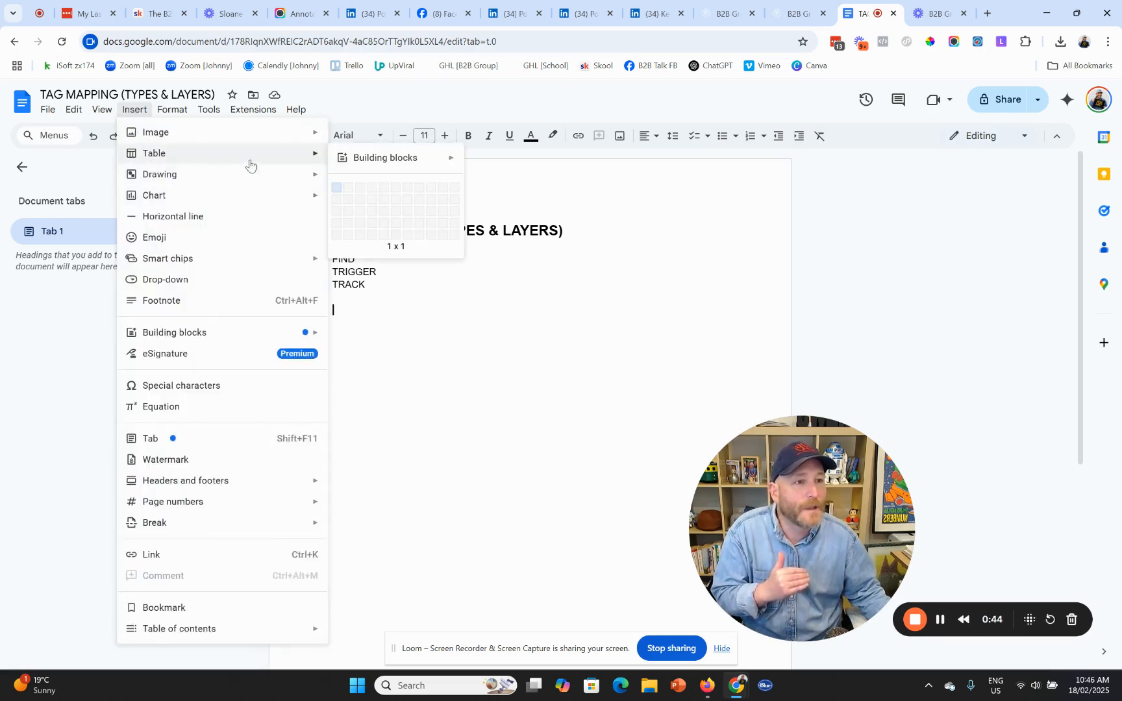
click(359, 235)
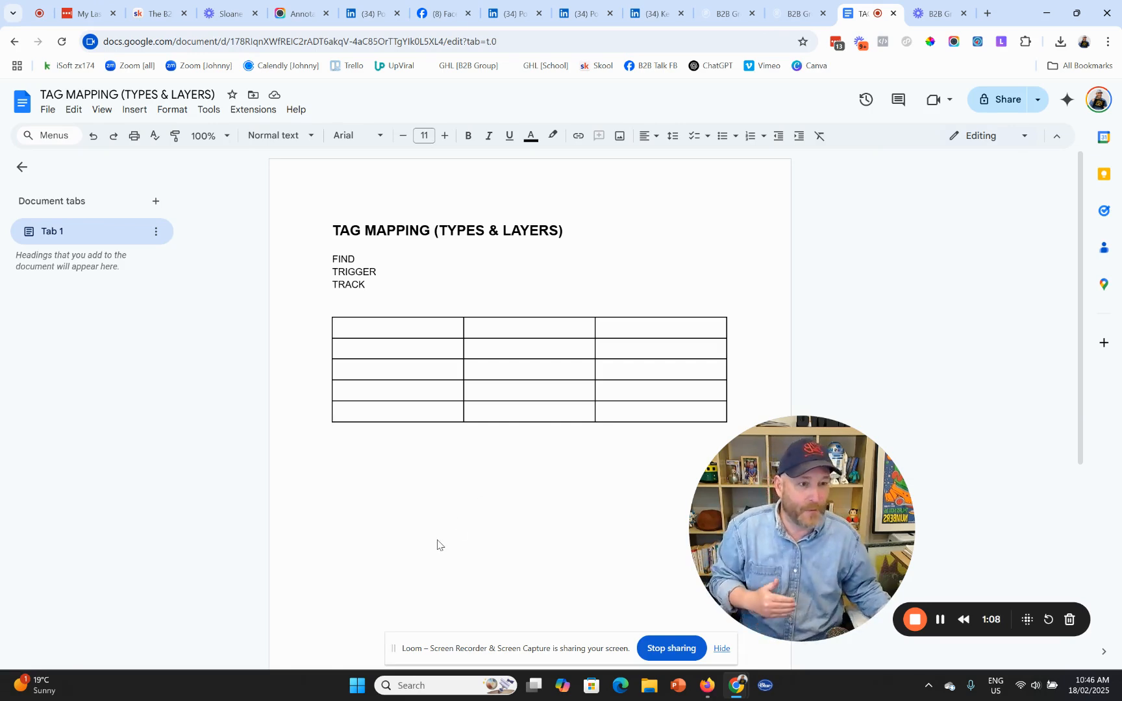
- Fill the first table row with source, Social media and facebook
key(Return)
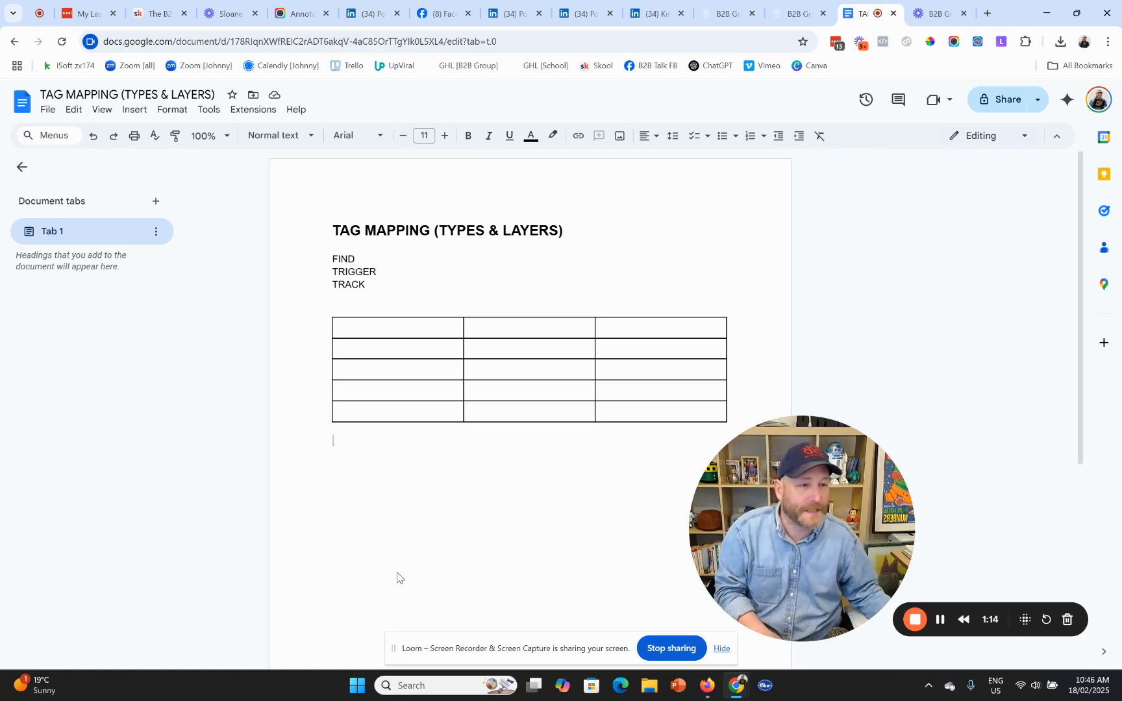
click(404, 333)
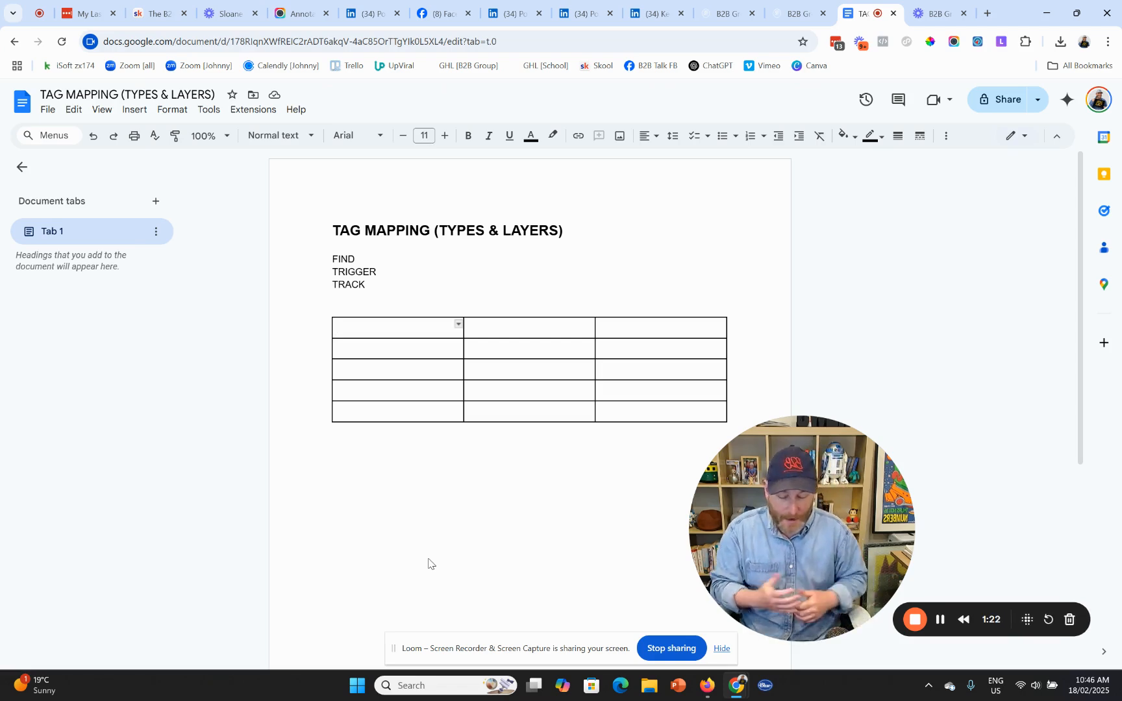
text(source)
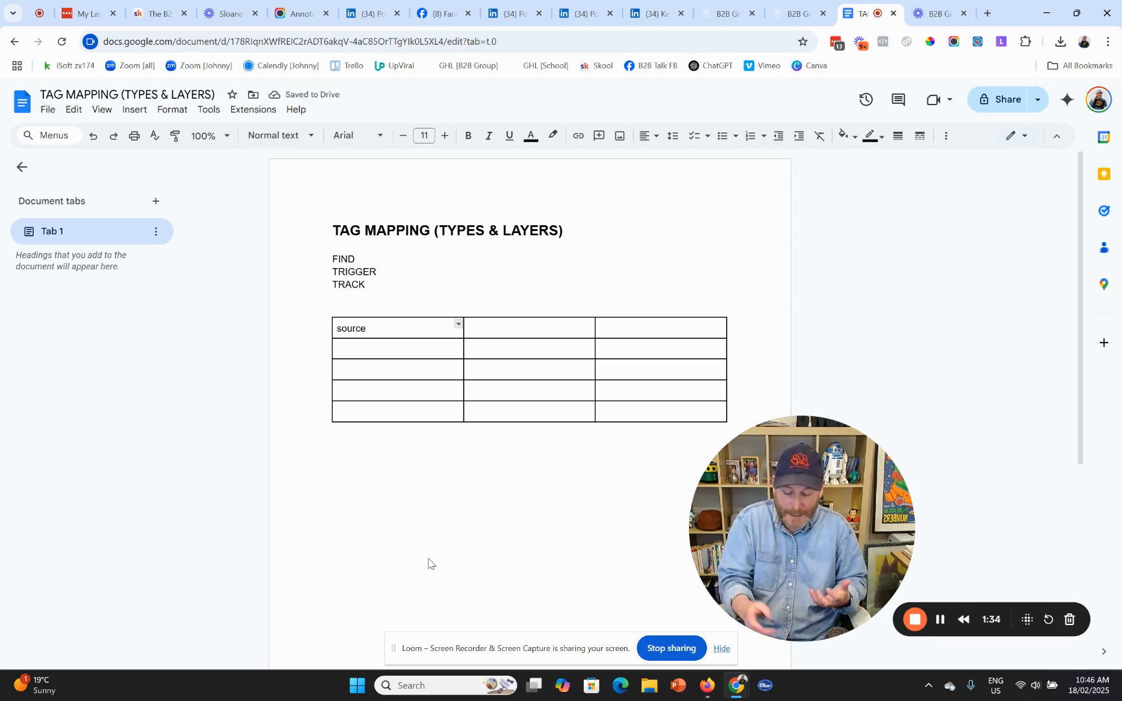
key(Tab)
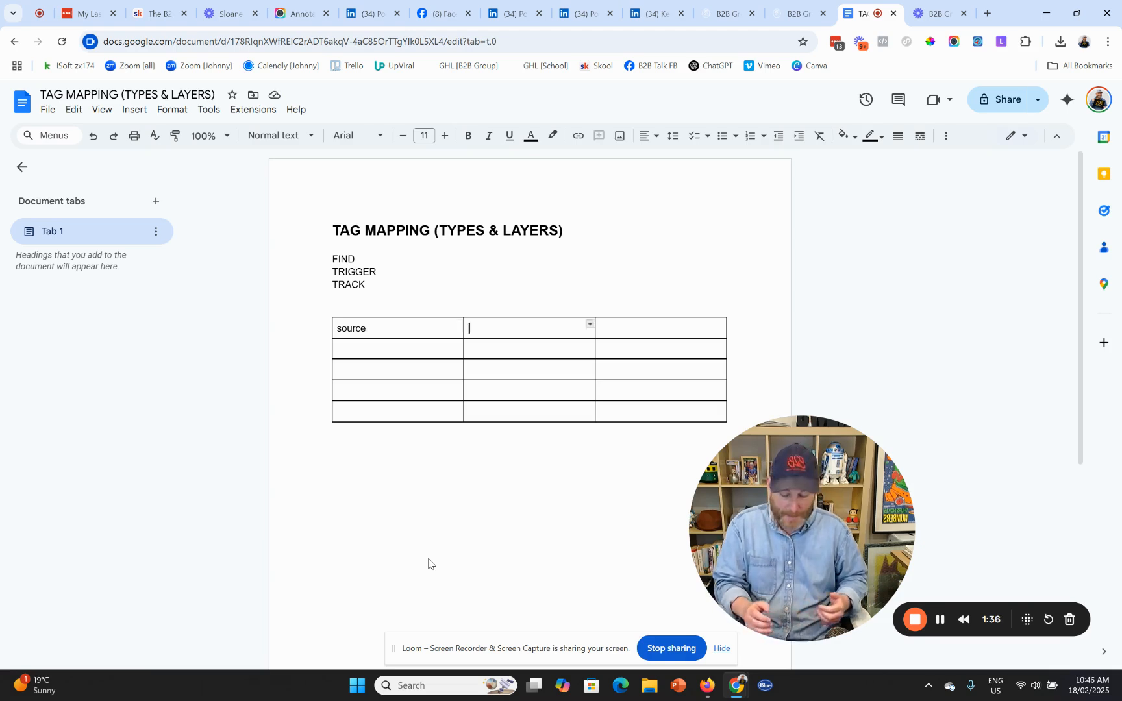
text(social)
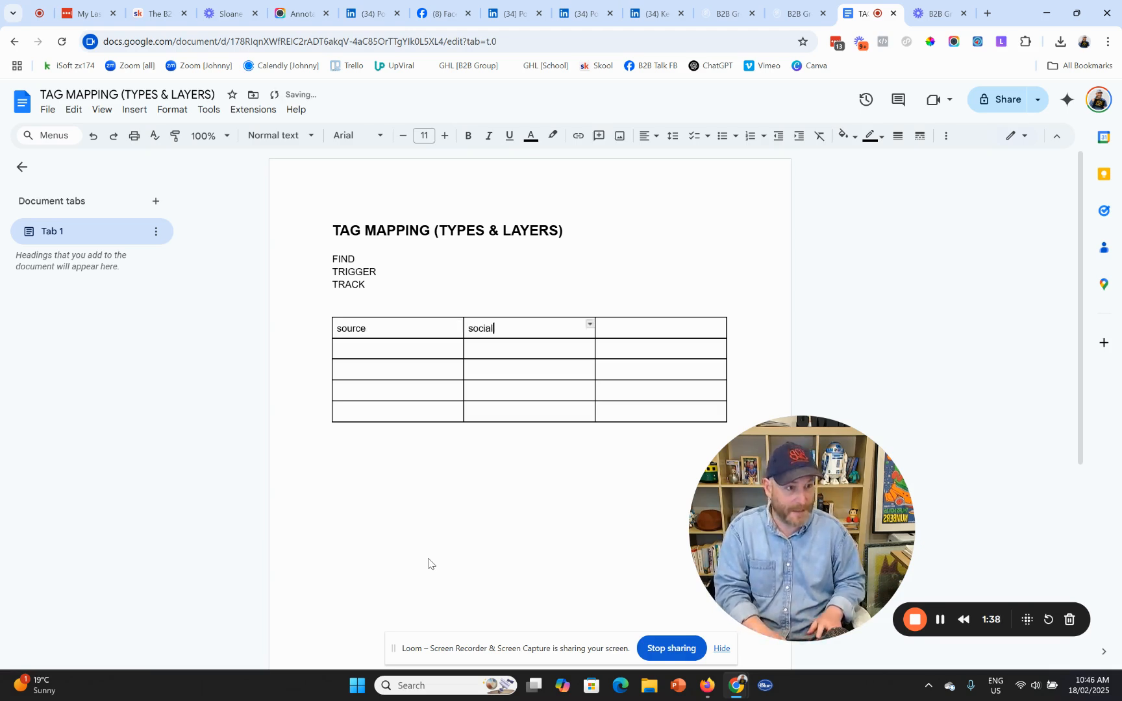
text( media)
key(Tab)
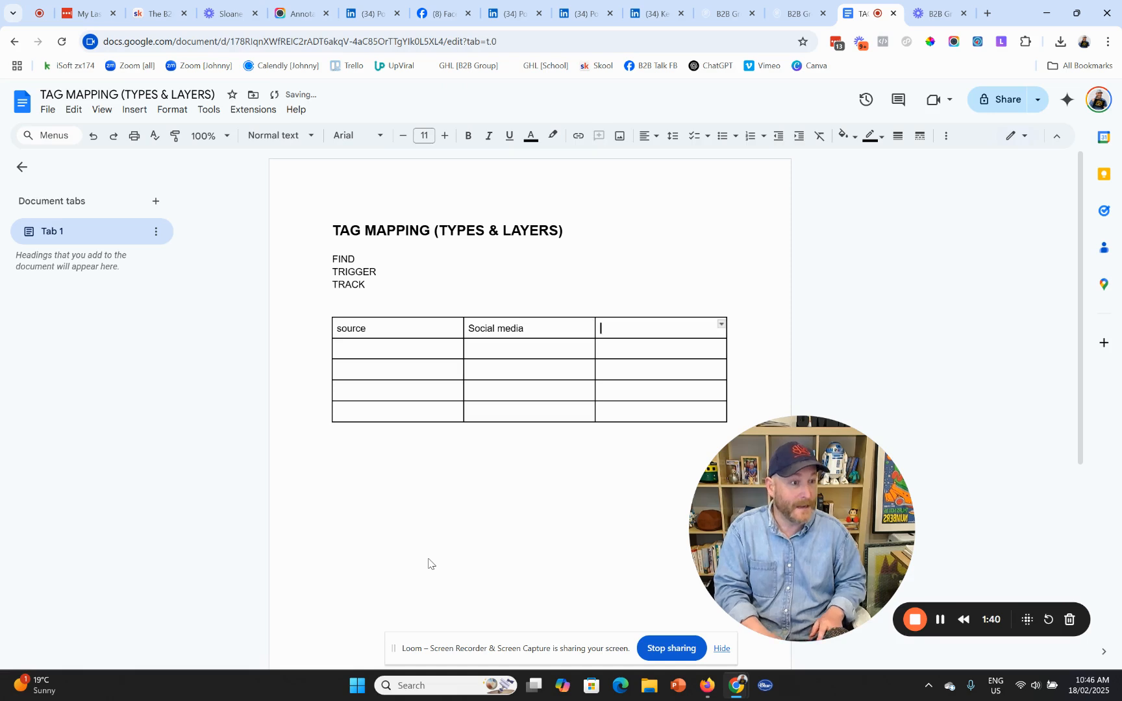
text(facebook)
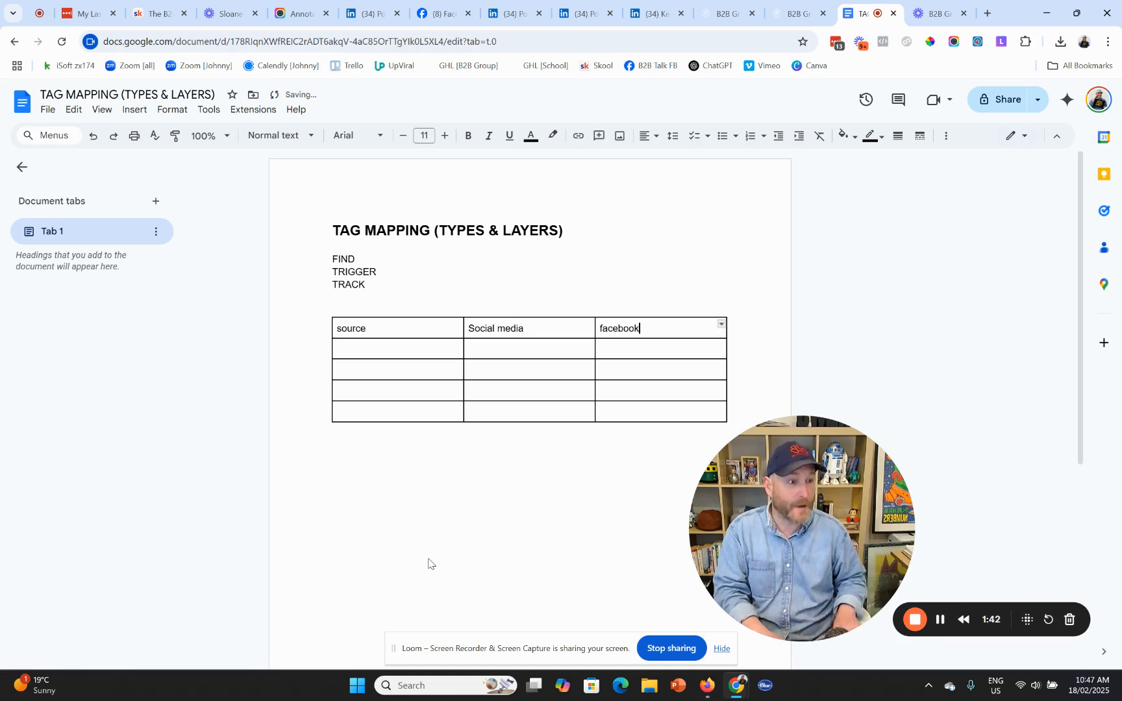
- Fill the second row with source, Partner and the partner's name
key(Down)
key(Left)
key(Left)
text(sour)
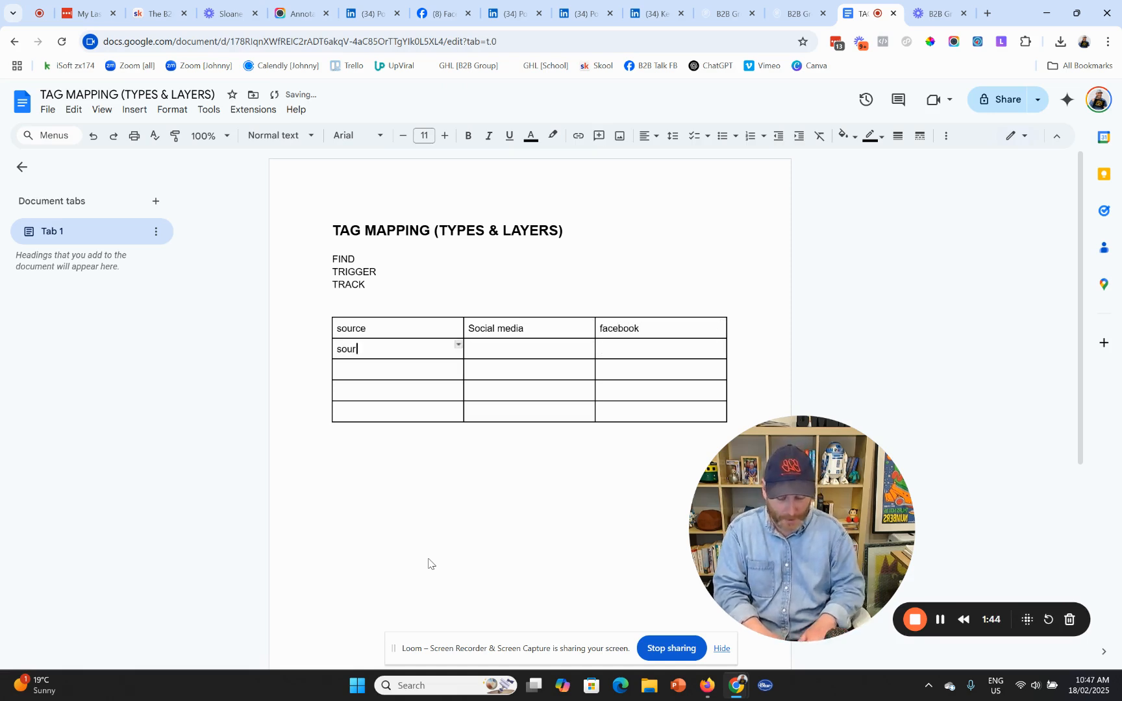
key(Tab)
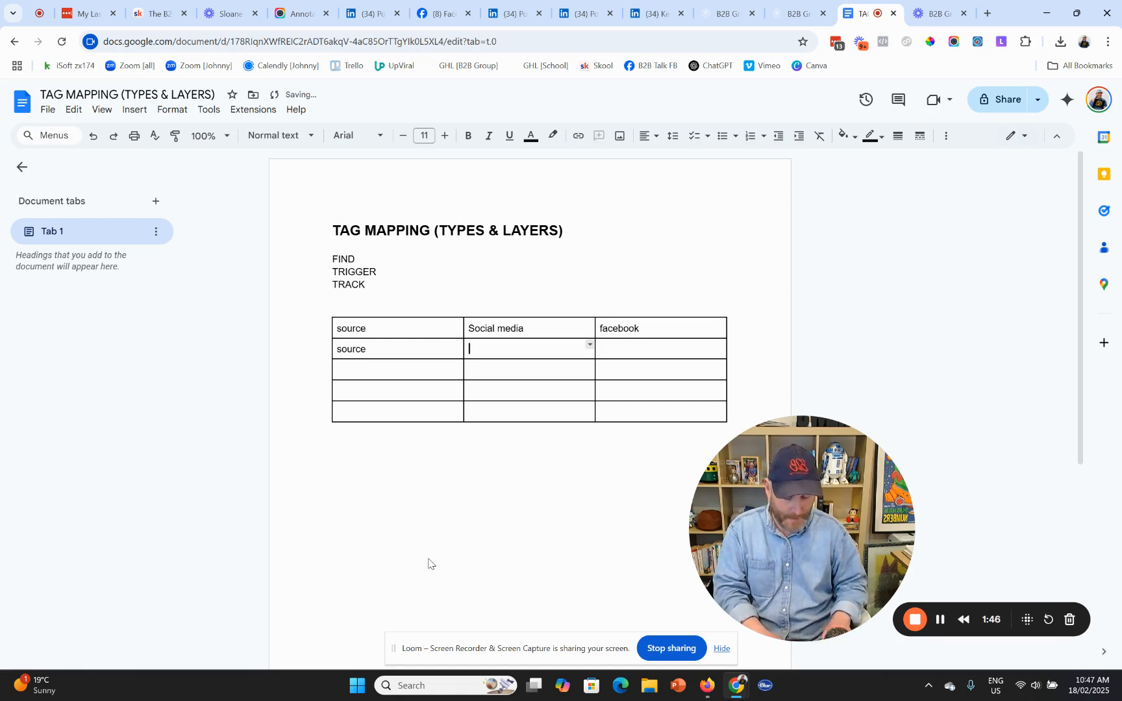
text(Partner)
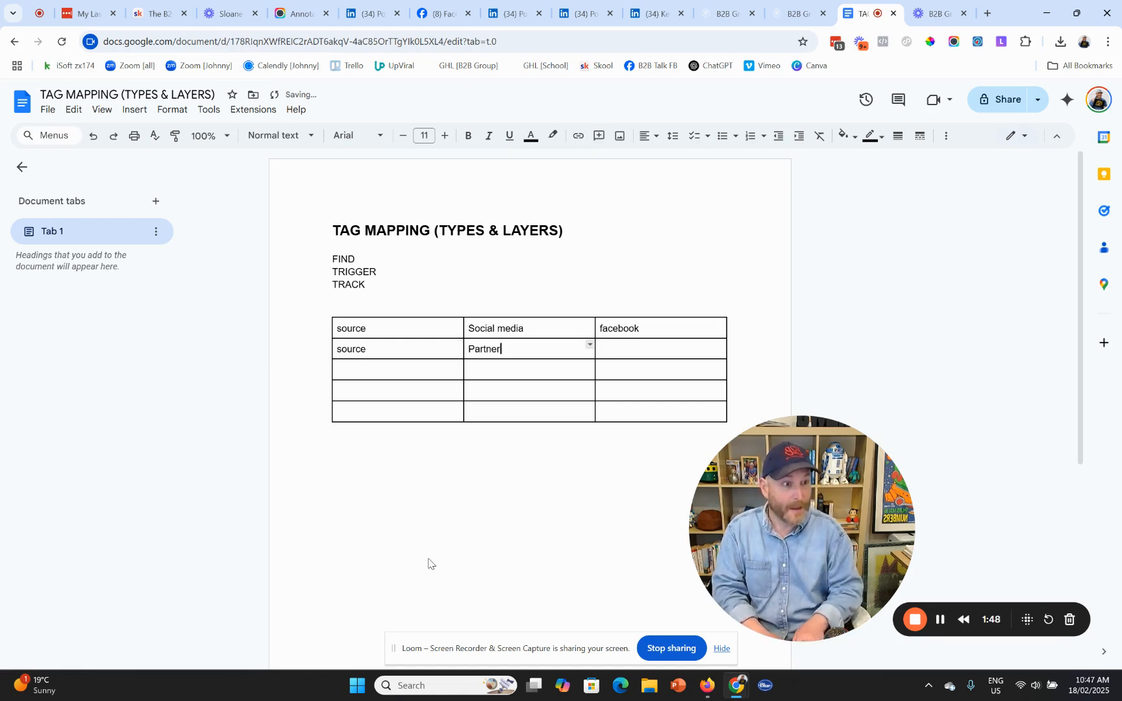
key(Tab)
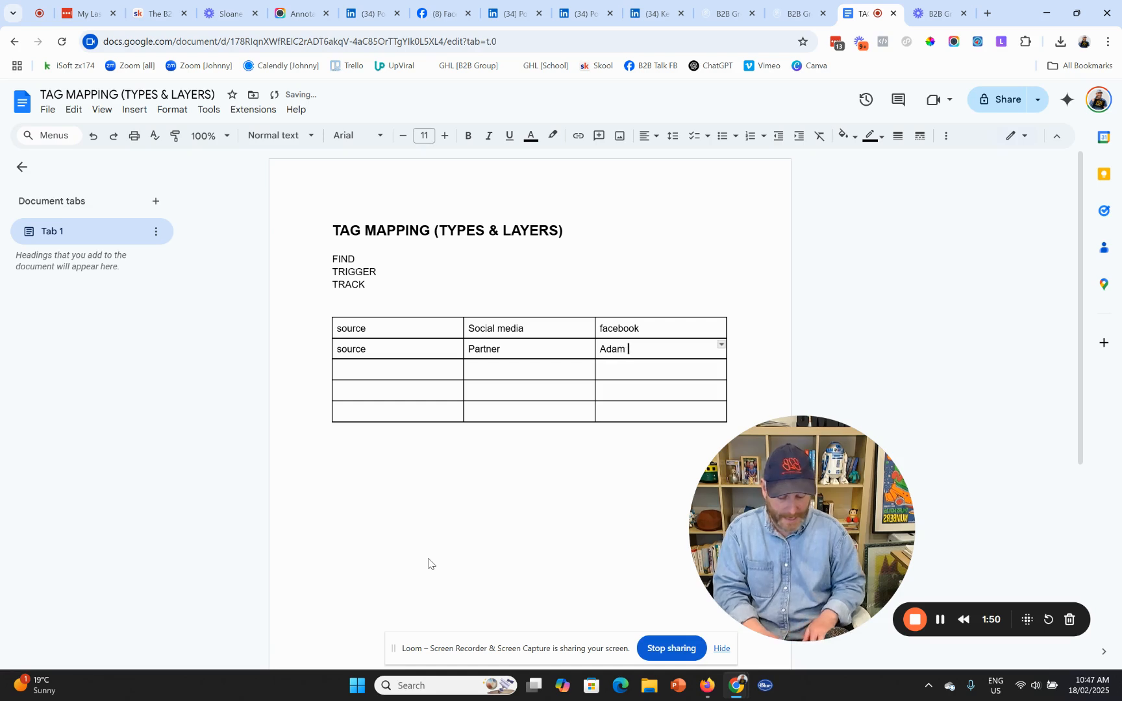
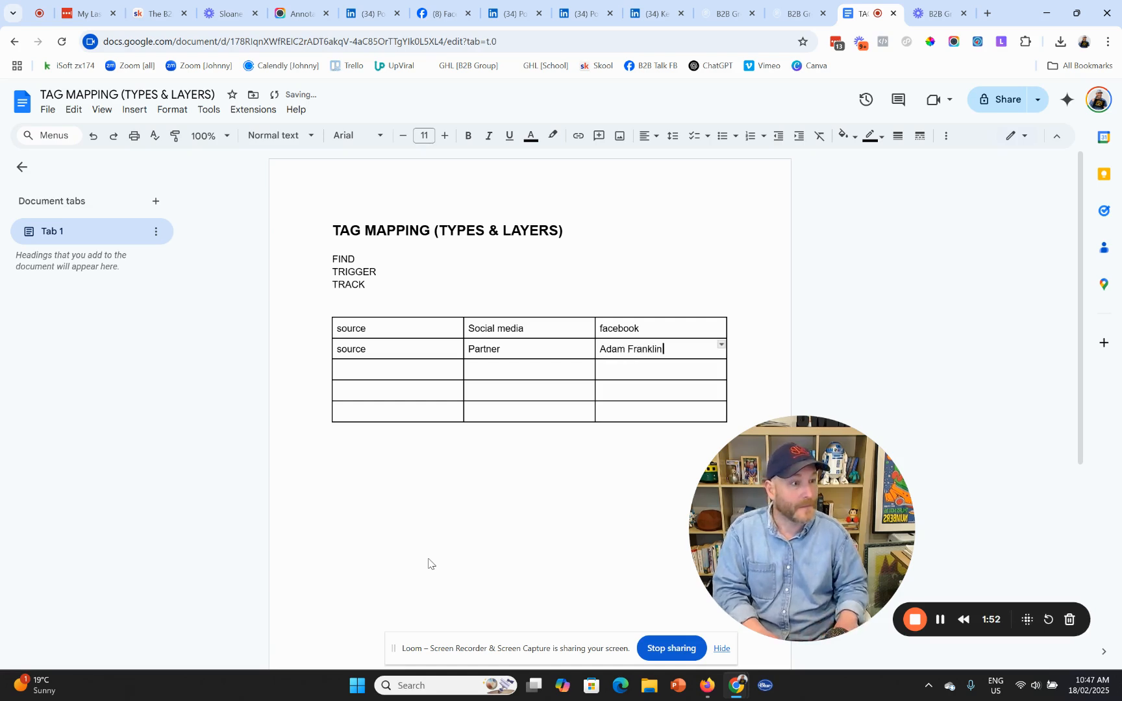
key(Down)
key(Left)
key(Left)
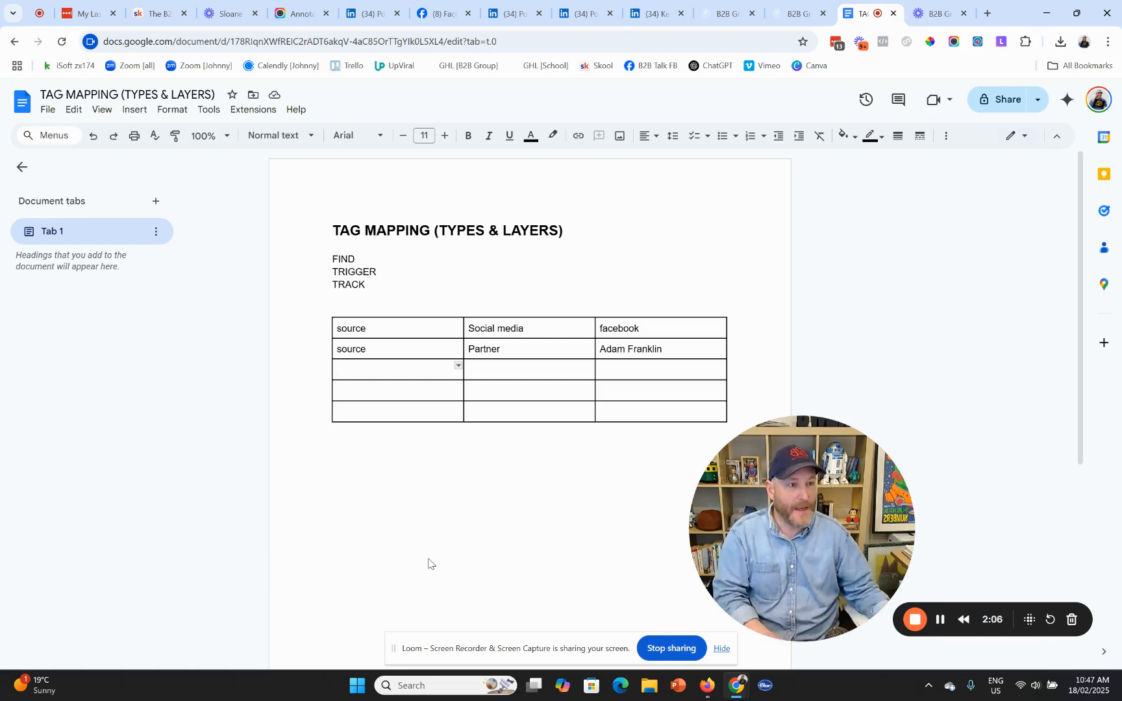
- Enter event / optin-in in the fourth row and event / meeting in the fifth
click(386, 392)
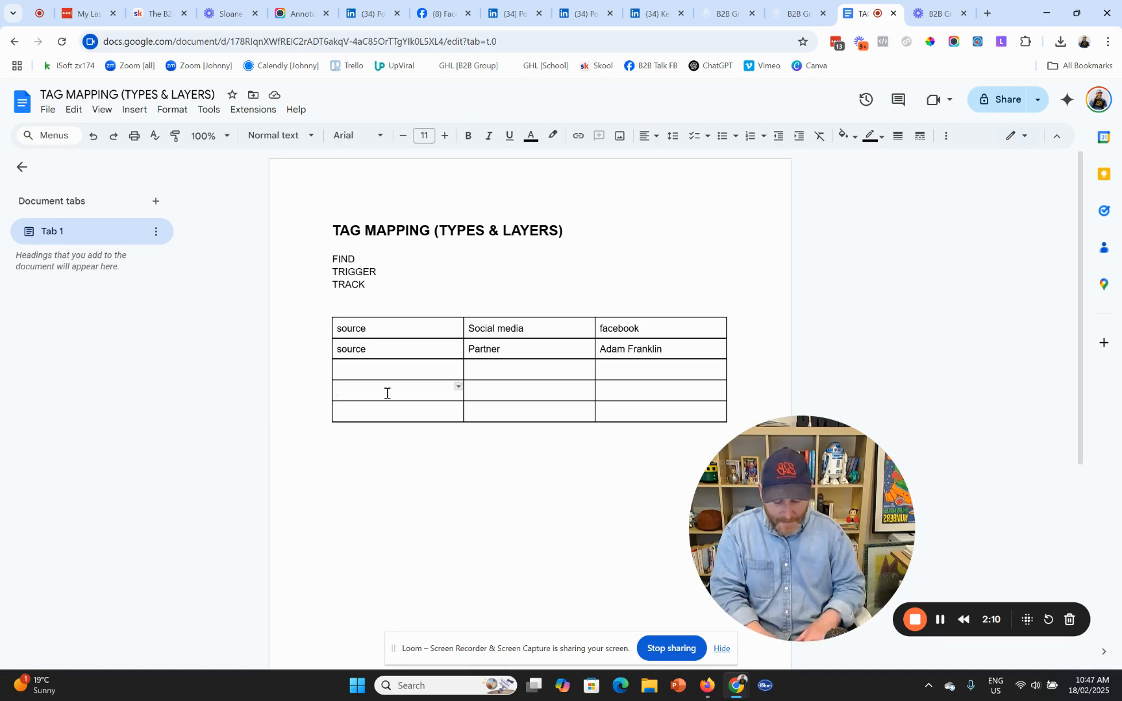
text(evenbt)
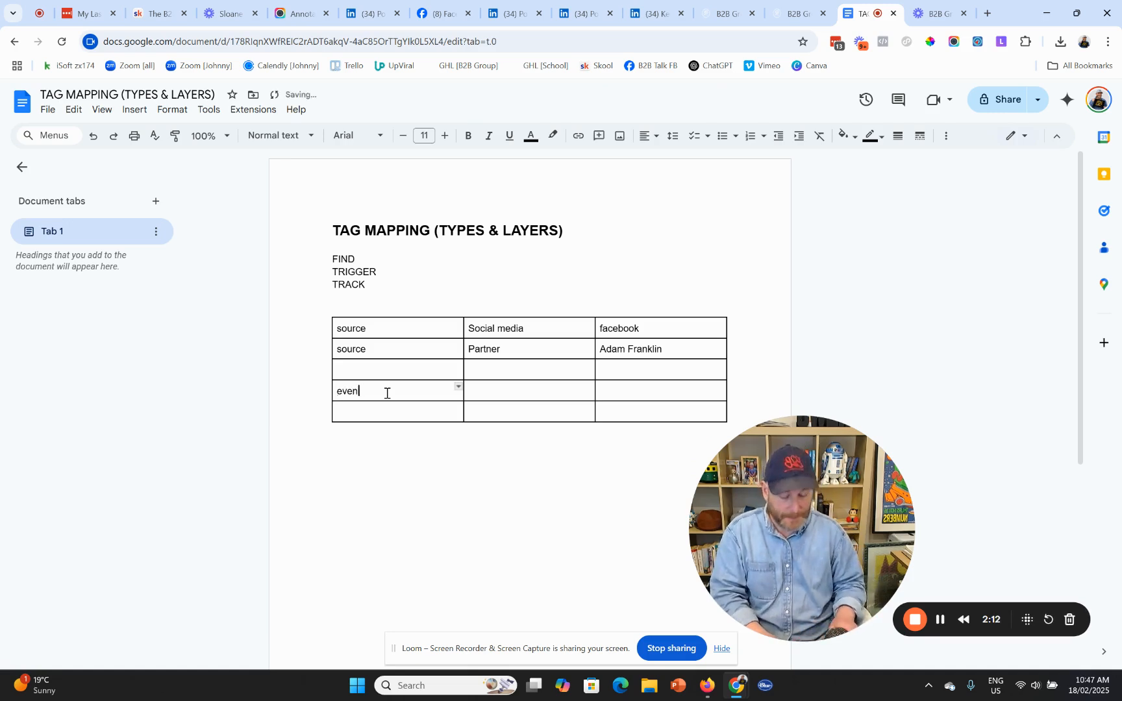
key(Tab)
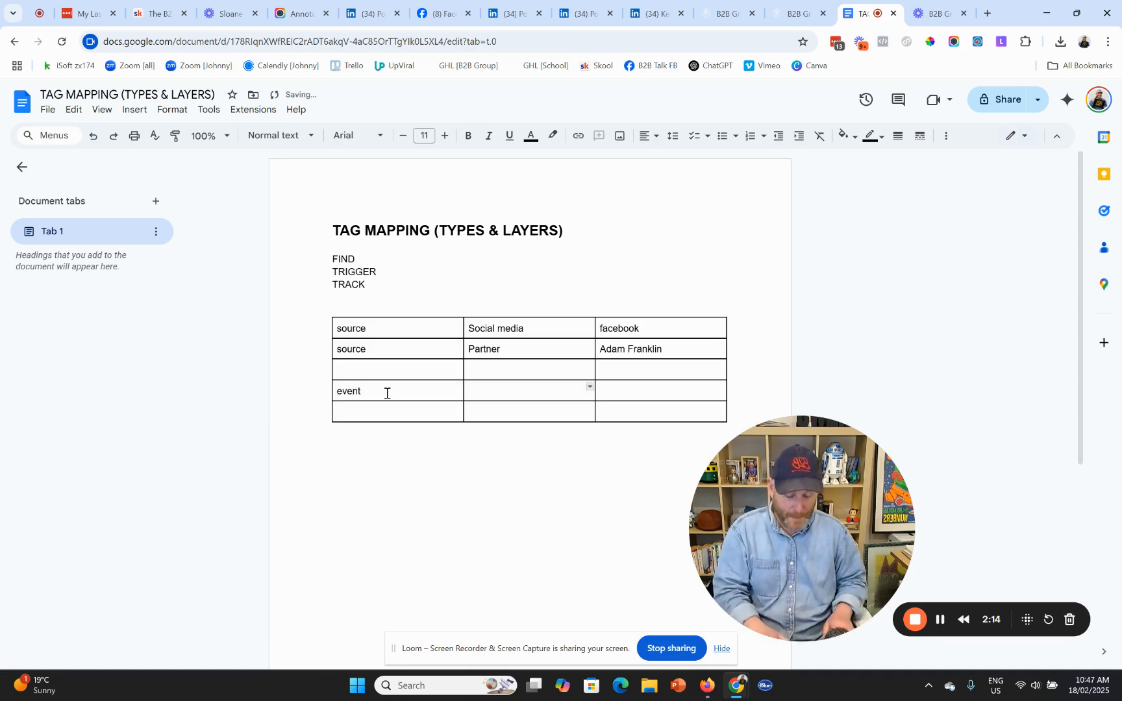
text(optin-in)
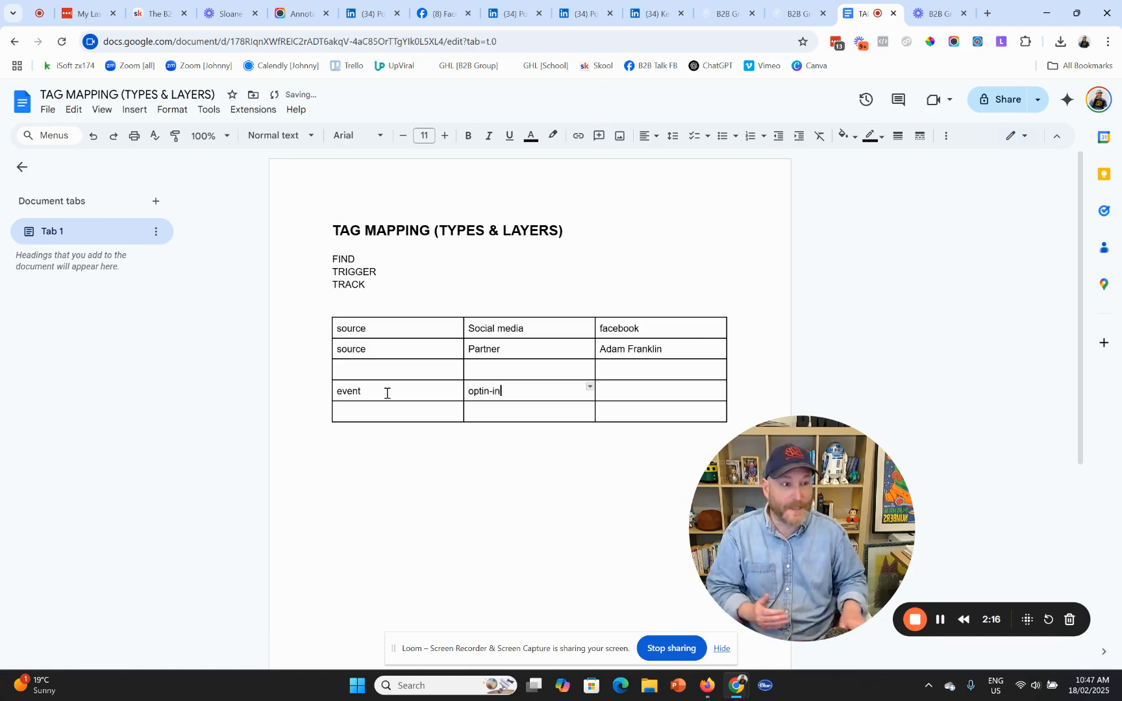
key(Down)
key(Left)
text(ec)
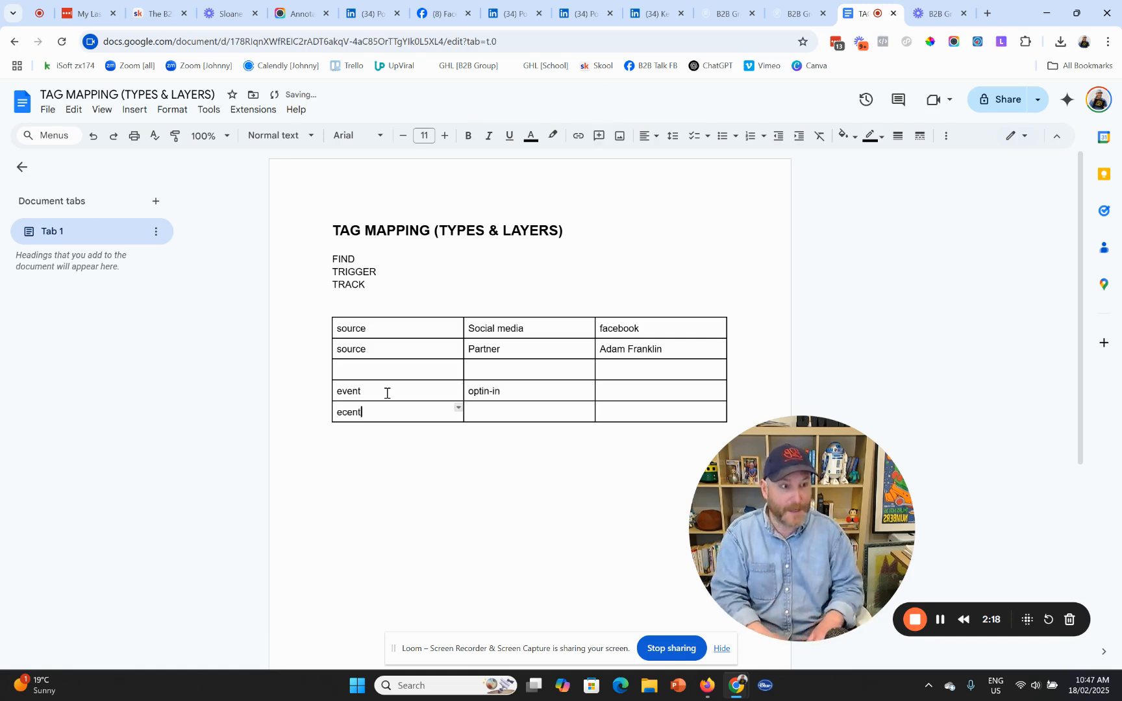
key(BackSpace)
text(ven)
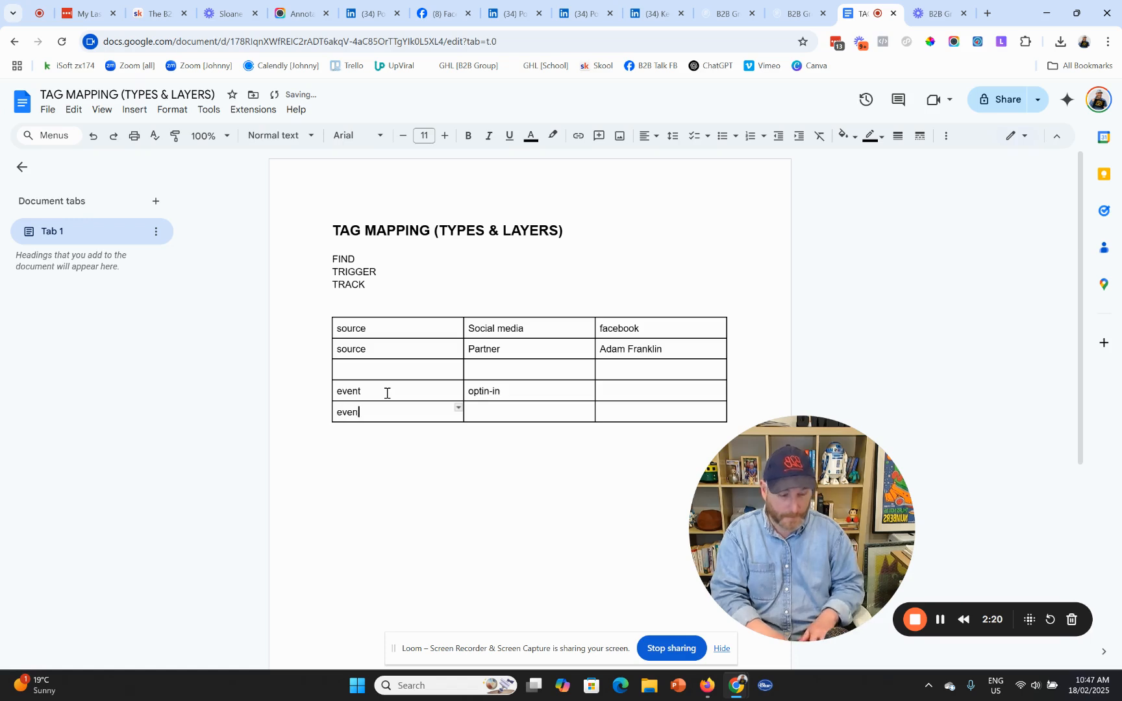
text(t)
key(Tab)
text(meetin)
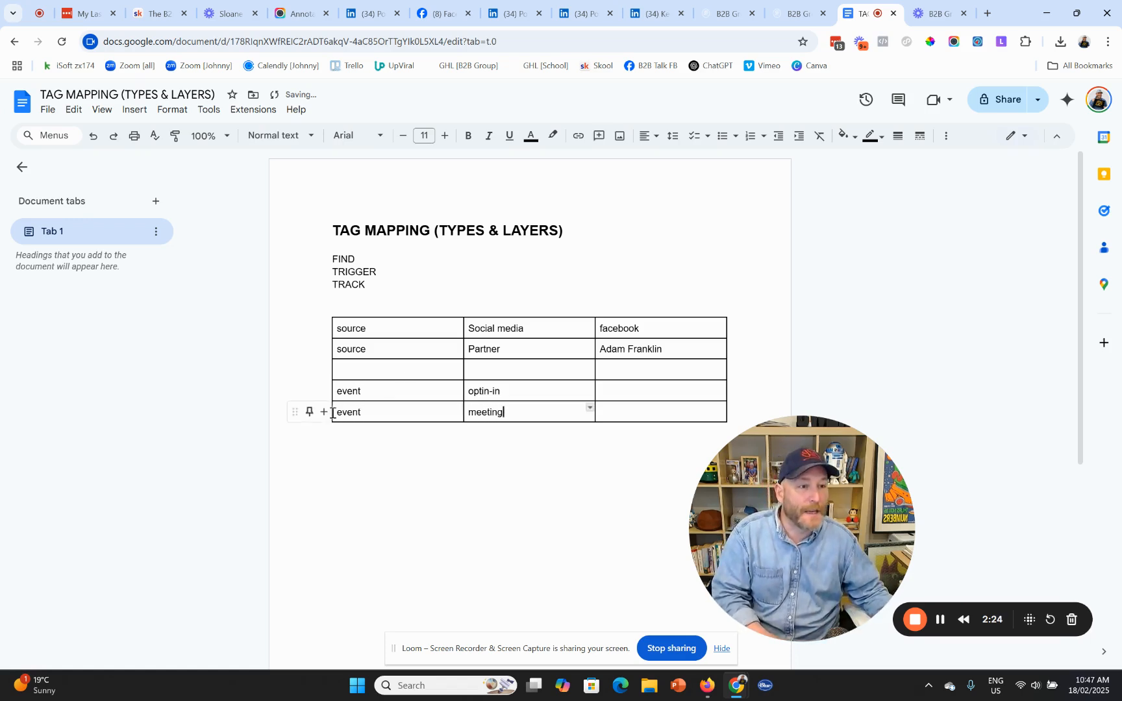
- Add an event / meeting row tagged Decision call, and tag the row above Strategy Call
click(323, 411)
text(event)
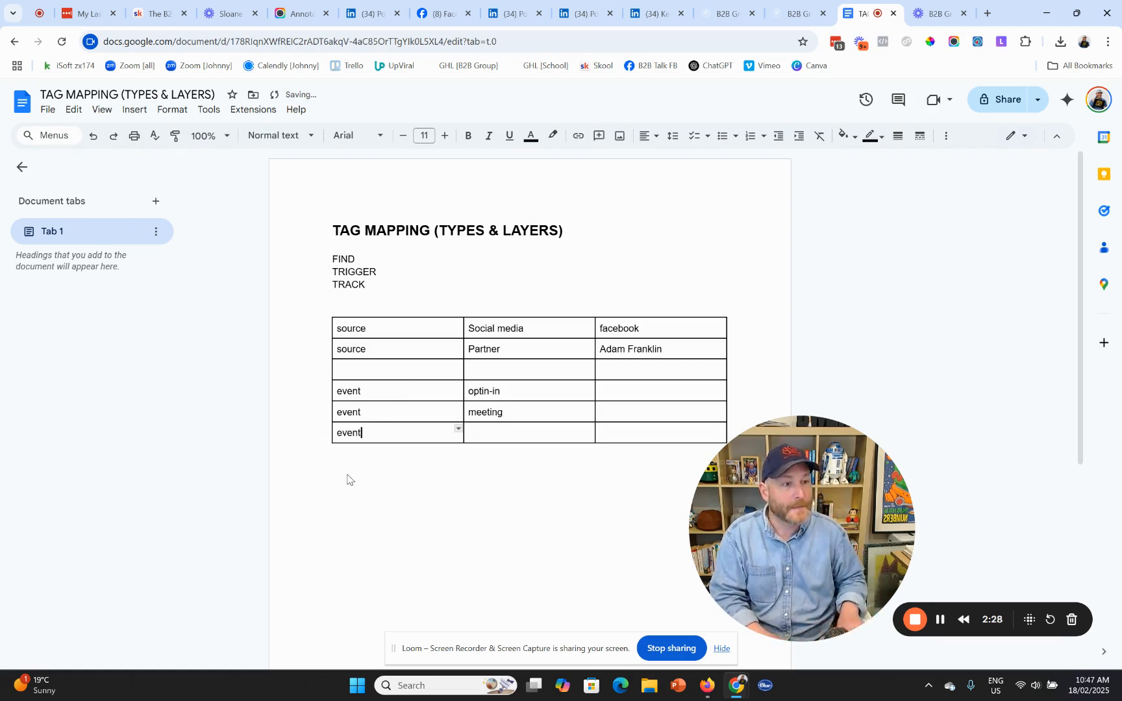
key(Tab)
text(meeting)
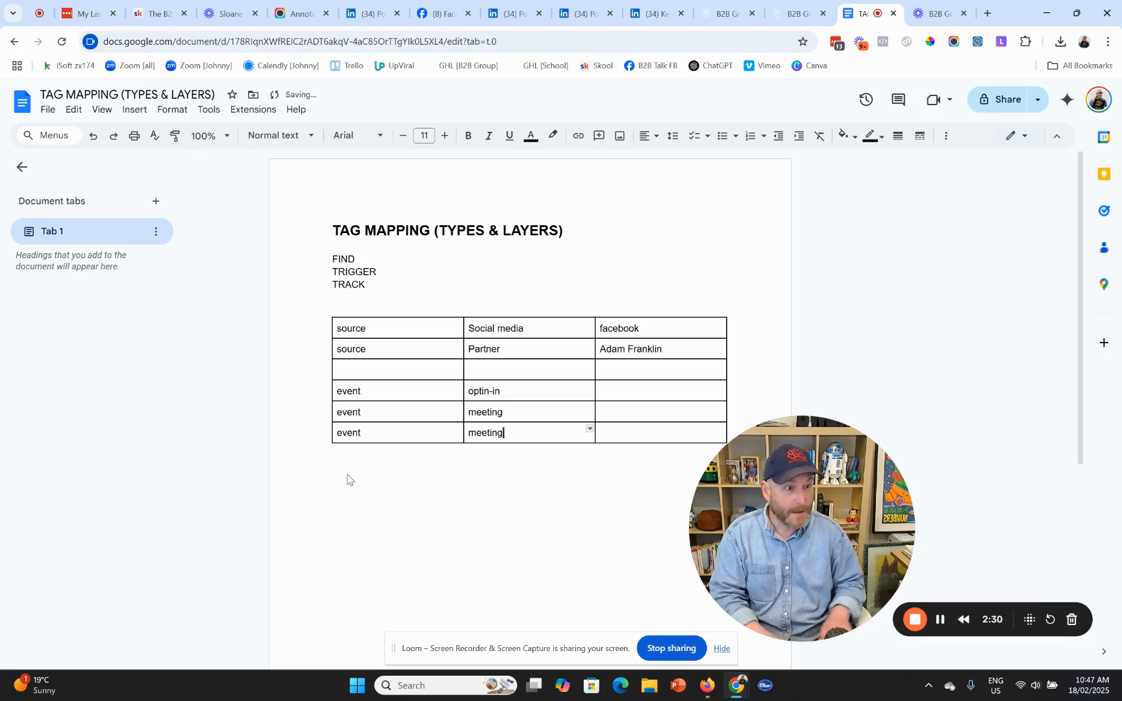
key(Tab)
text(decision)
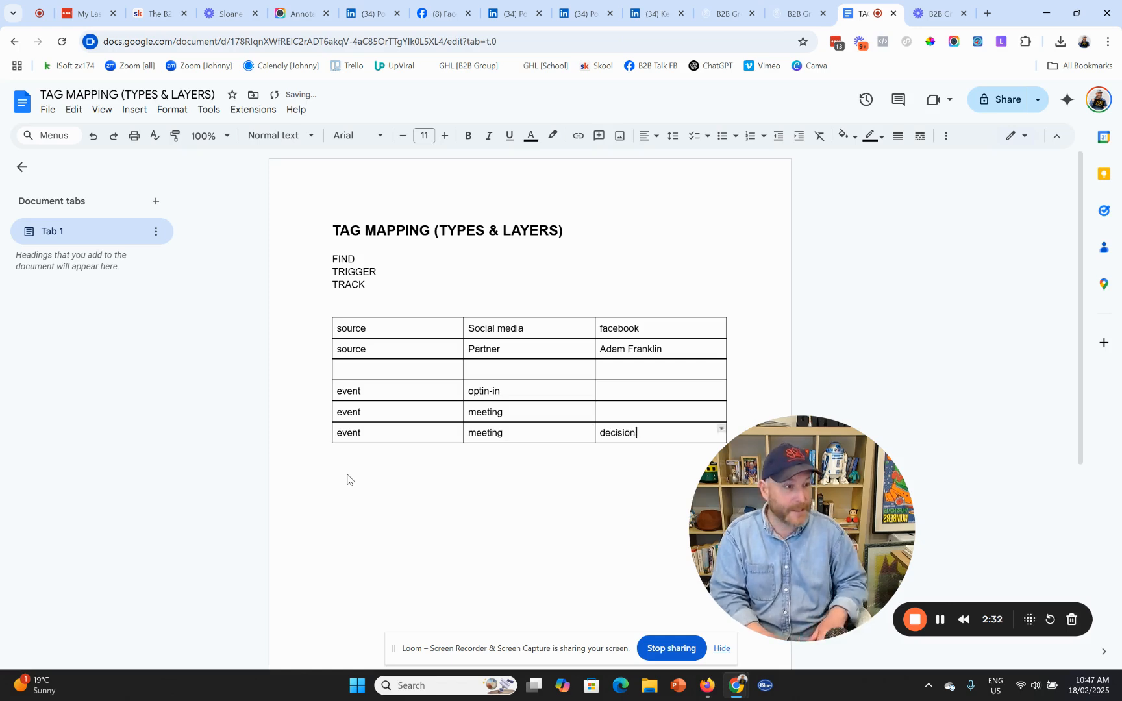
text( ca;;)
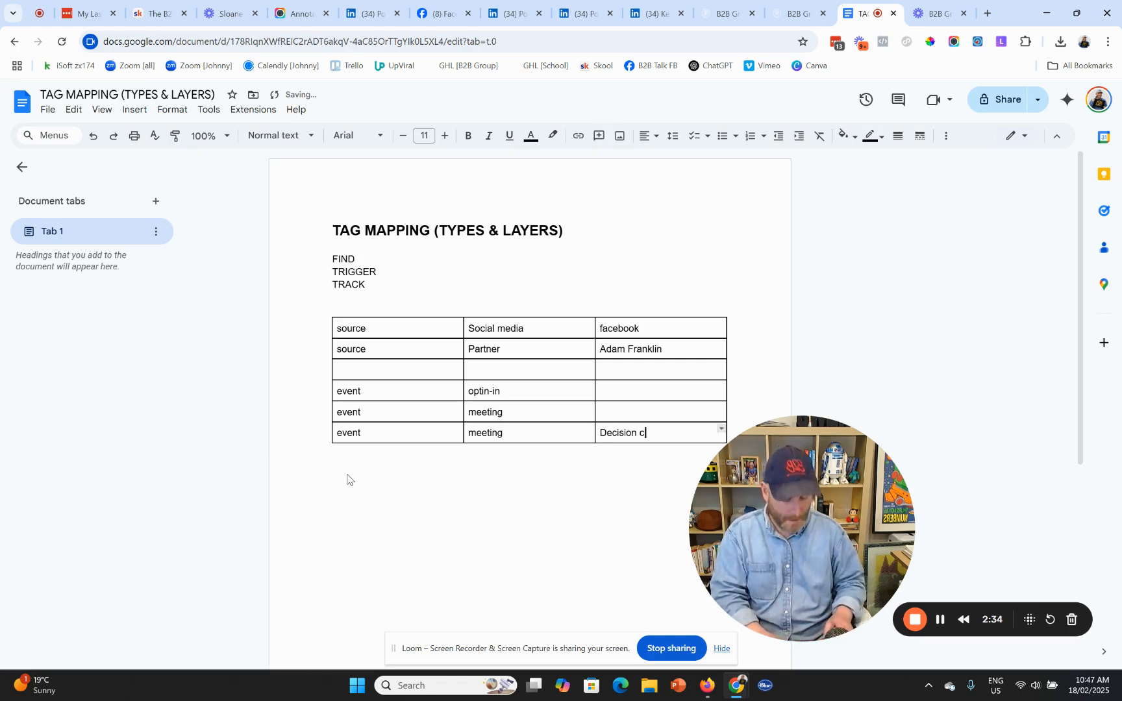
key(Up)
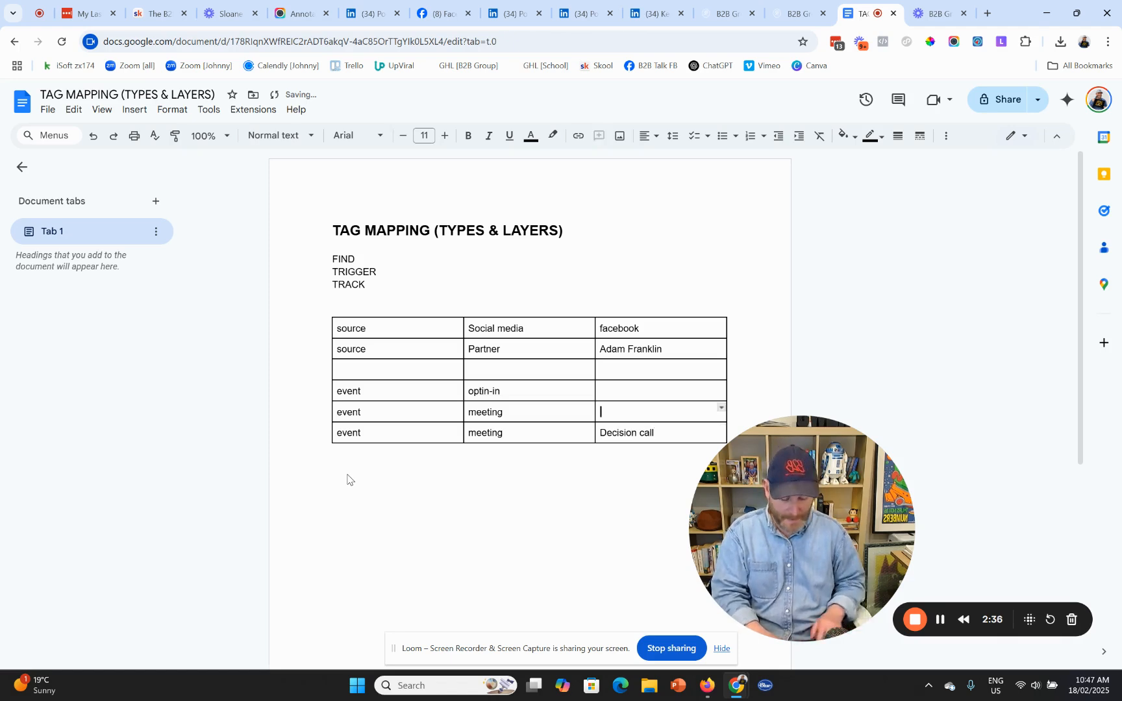
text(Firs)
key(BackSpace)
key(BackSpace)
key(BackSpace)
key(BackSpace)
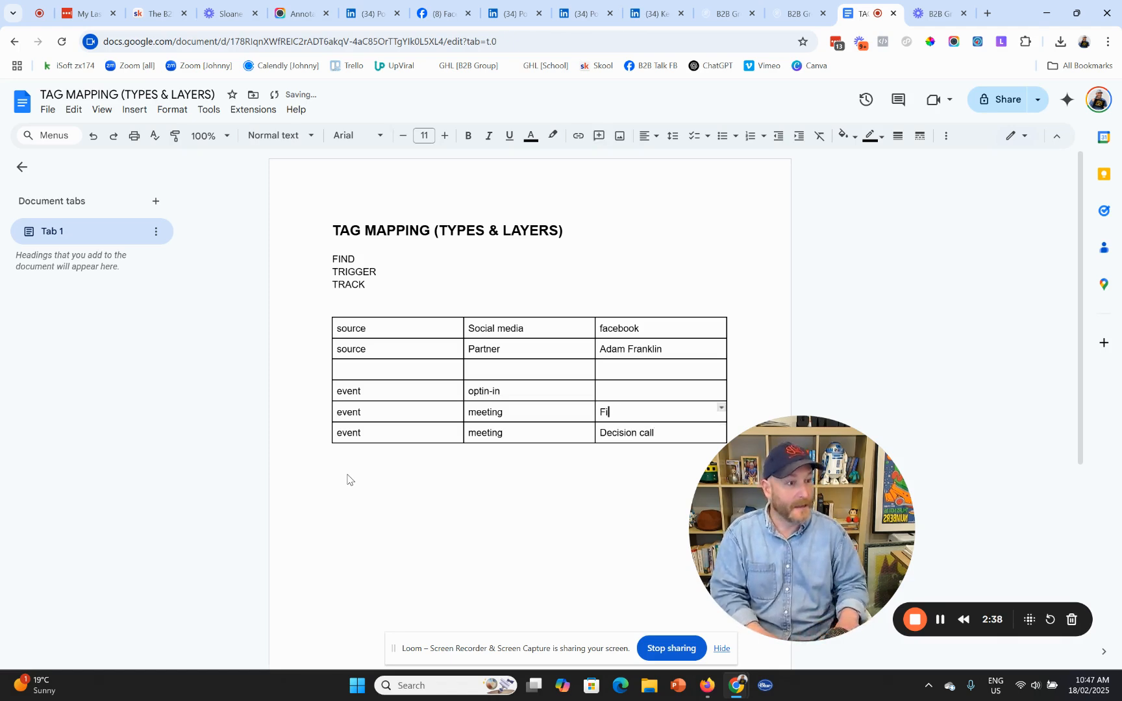
text(Strategy Call)
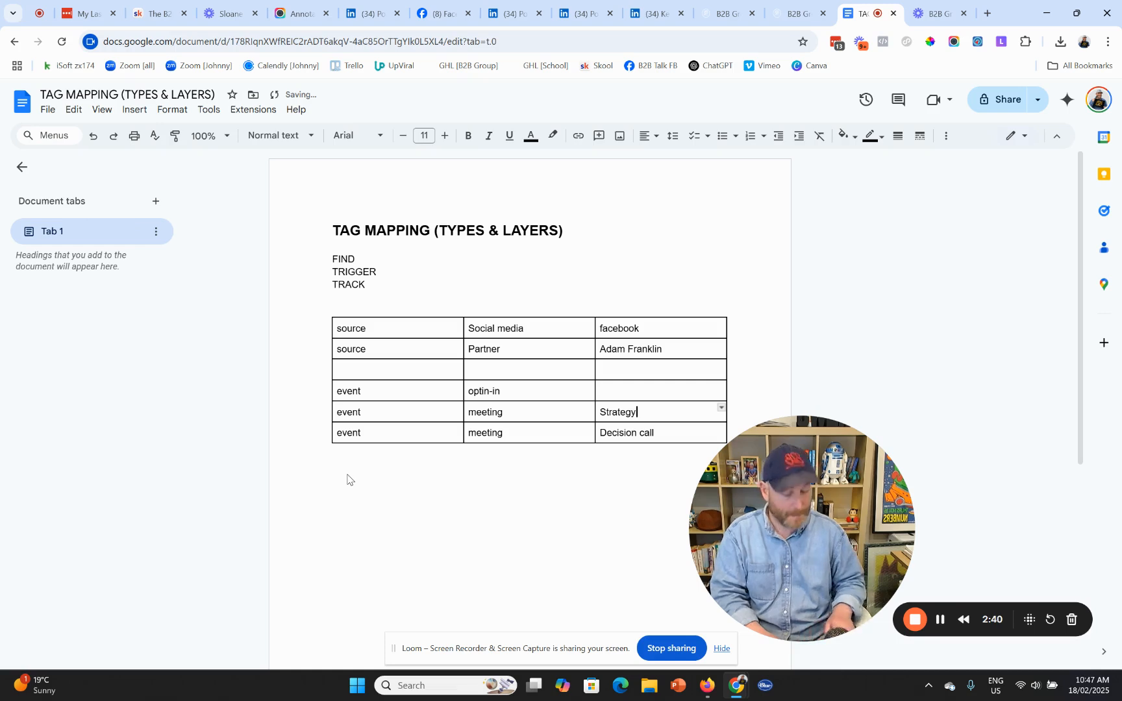
- Duplicate the Strategy Call row into a new row and rename it Discover Call
click(323, 418)
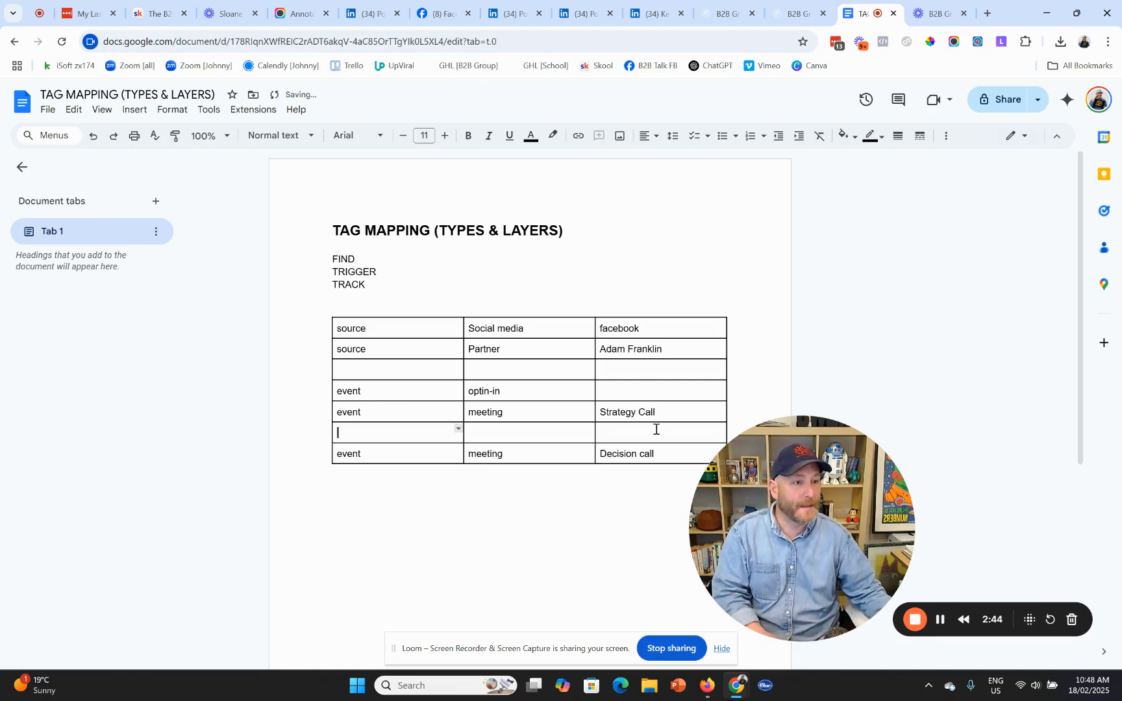
drag(626, 410, 403, 411)
key(ctrl+c)
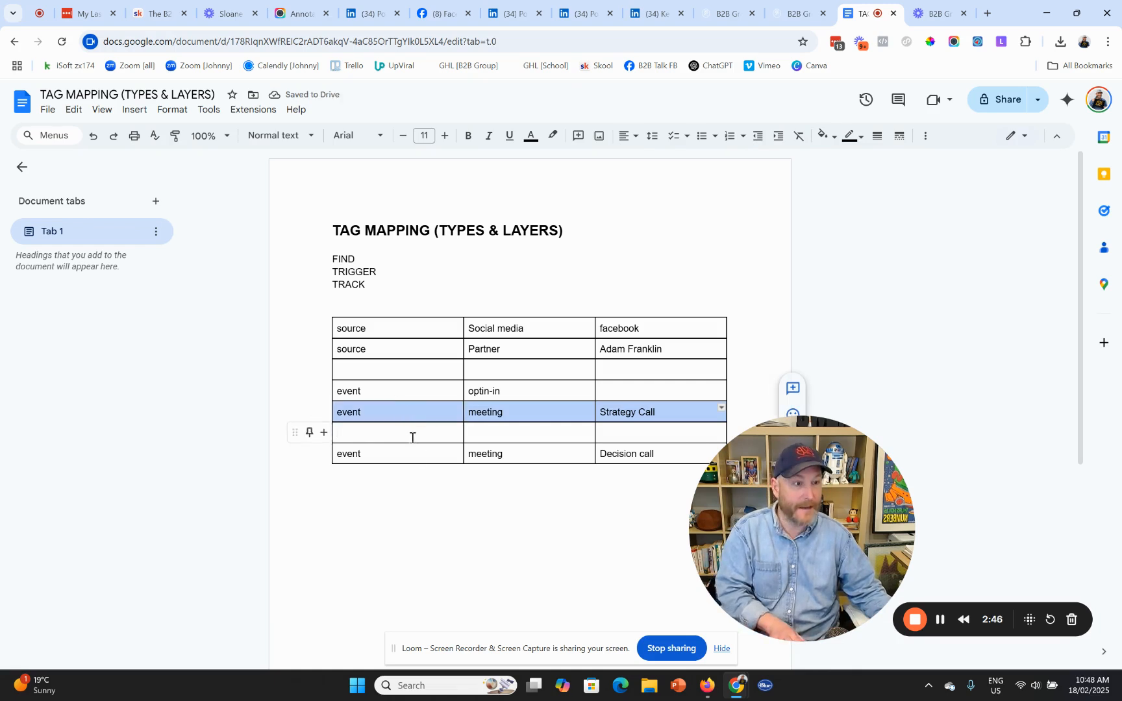
click(410, 434)
key(ctrl+v)
triple_click(631, 417)
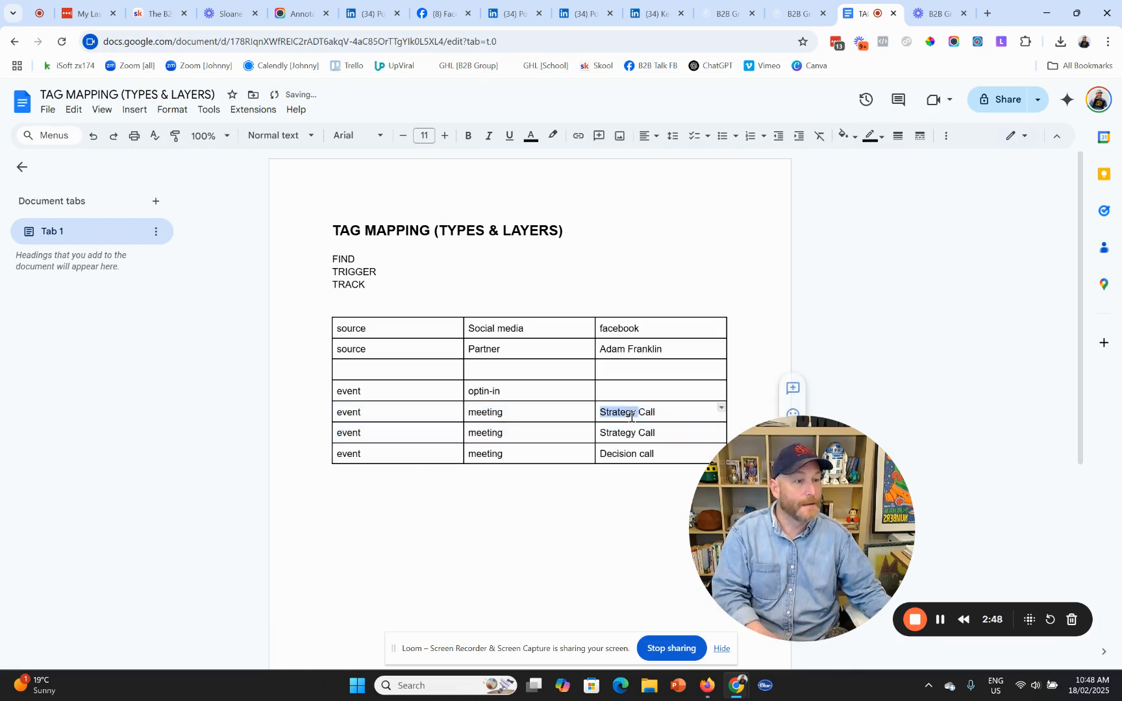
text(Discover Call)
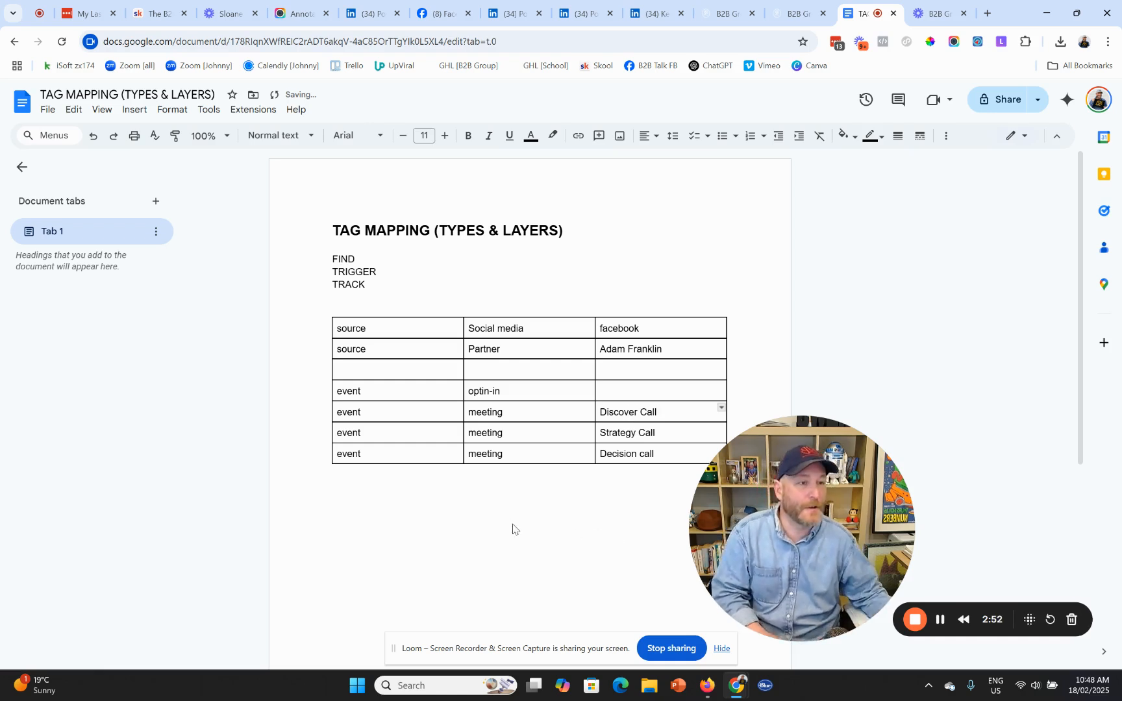
click(334, 484)
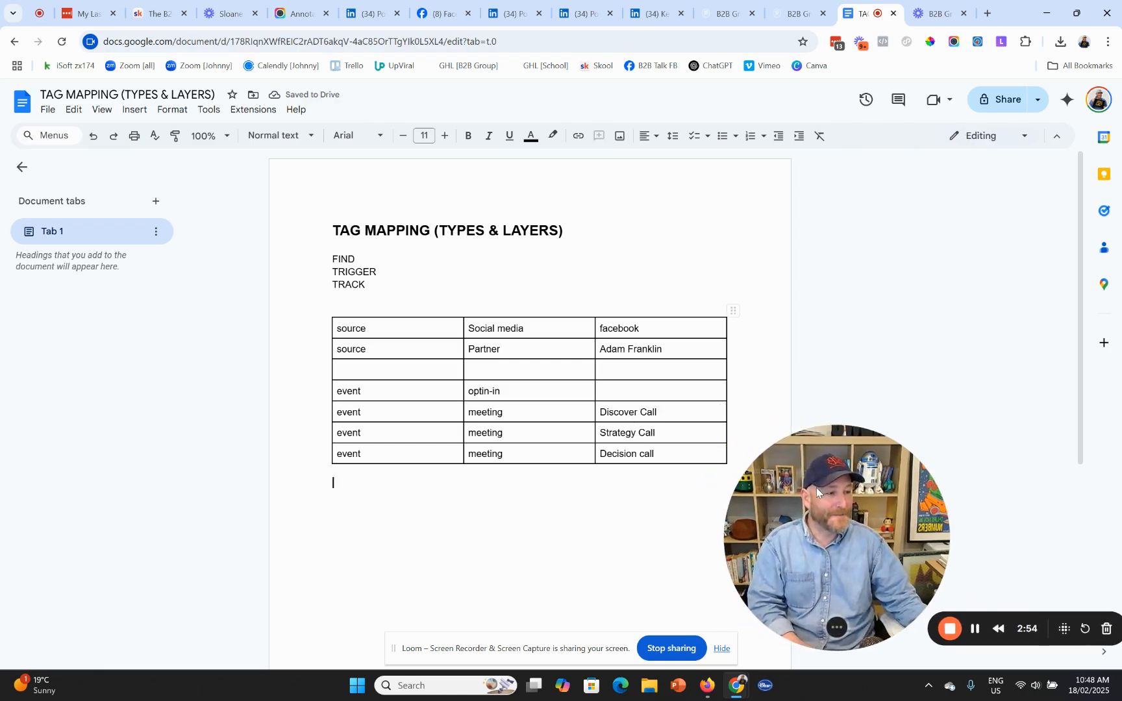
- Tag the optin-in row 100 Leads Roadmap and add two empty rows at the bottom
click(396, 389)
click(539, 390)
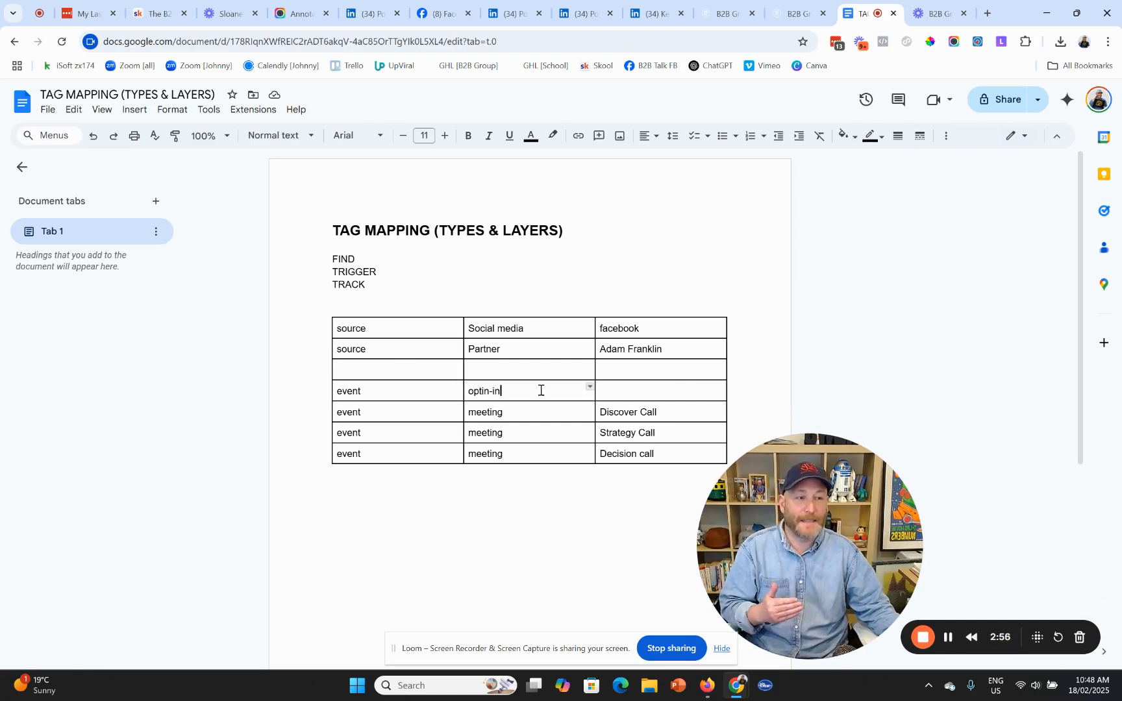
click(661, 390)
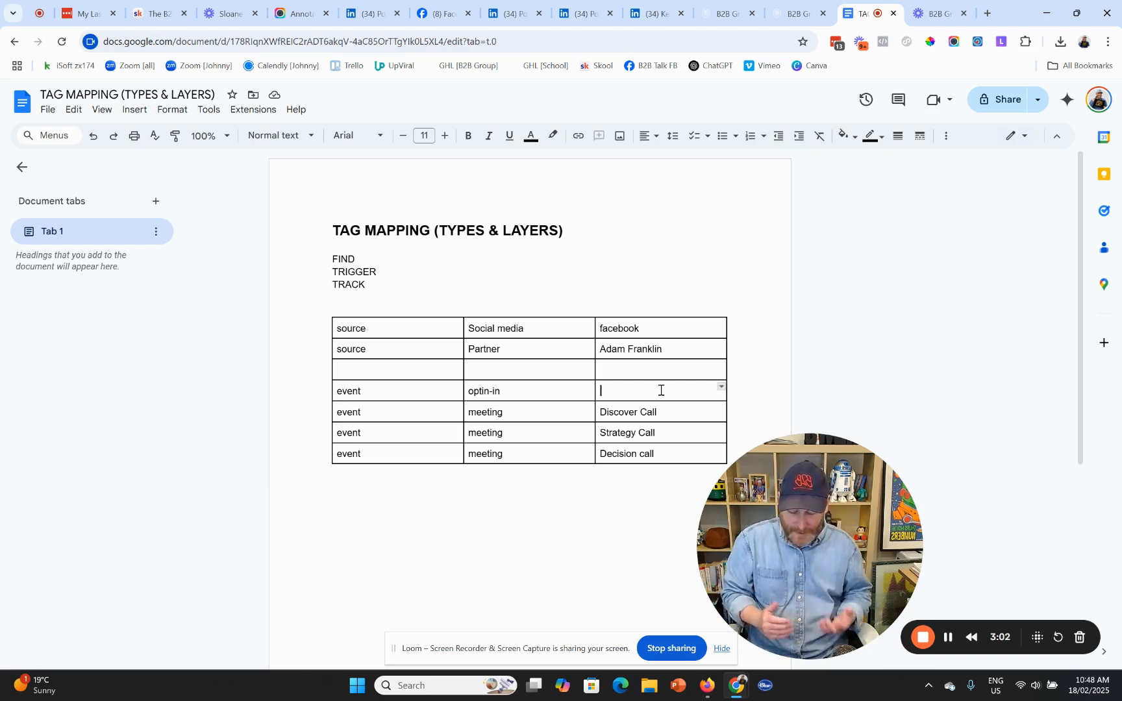
text(100 Lea)
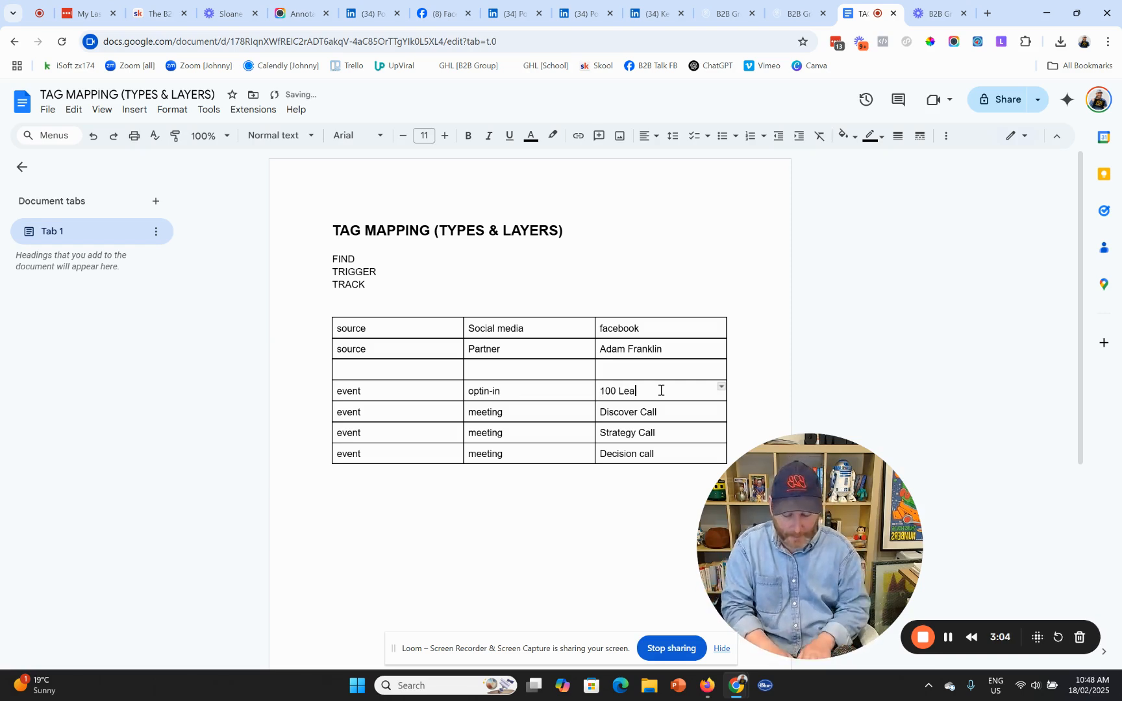
text(ds Roadmap)
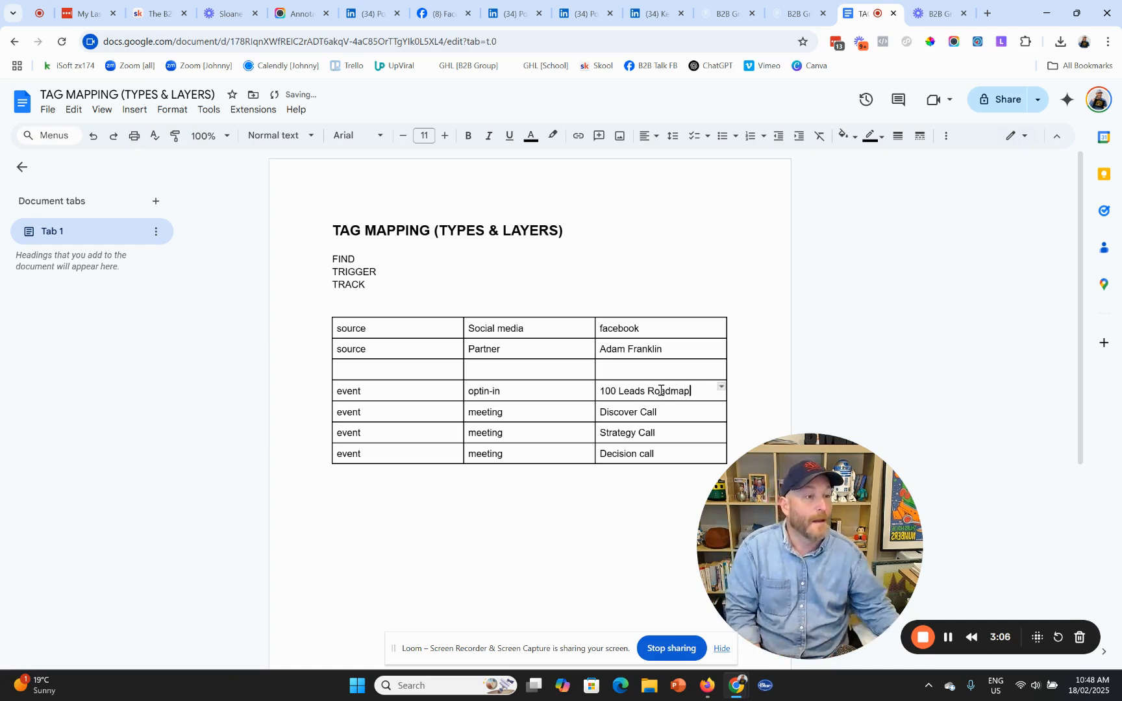
click(508, 532)
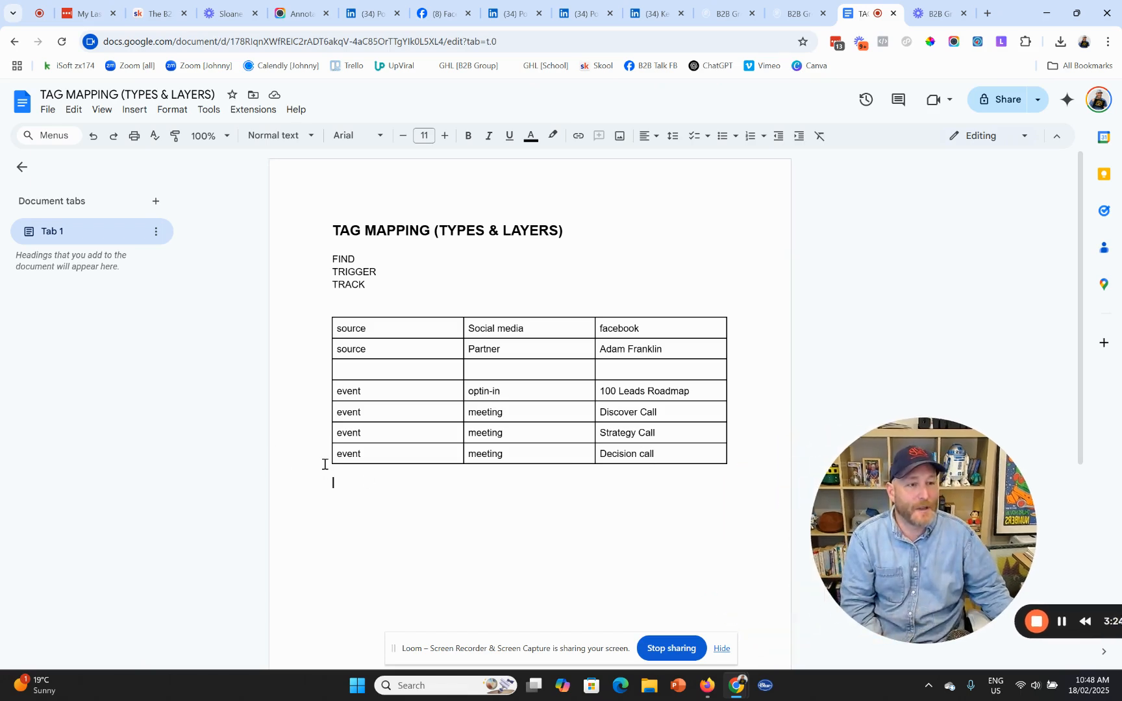
click(323, 460)
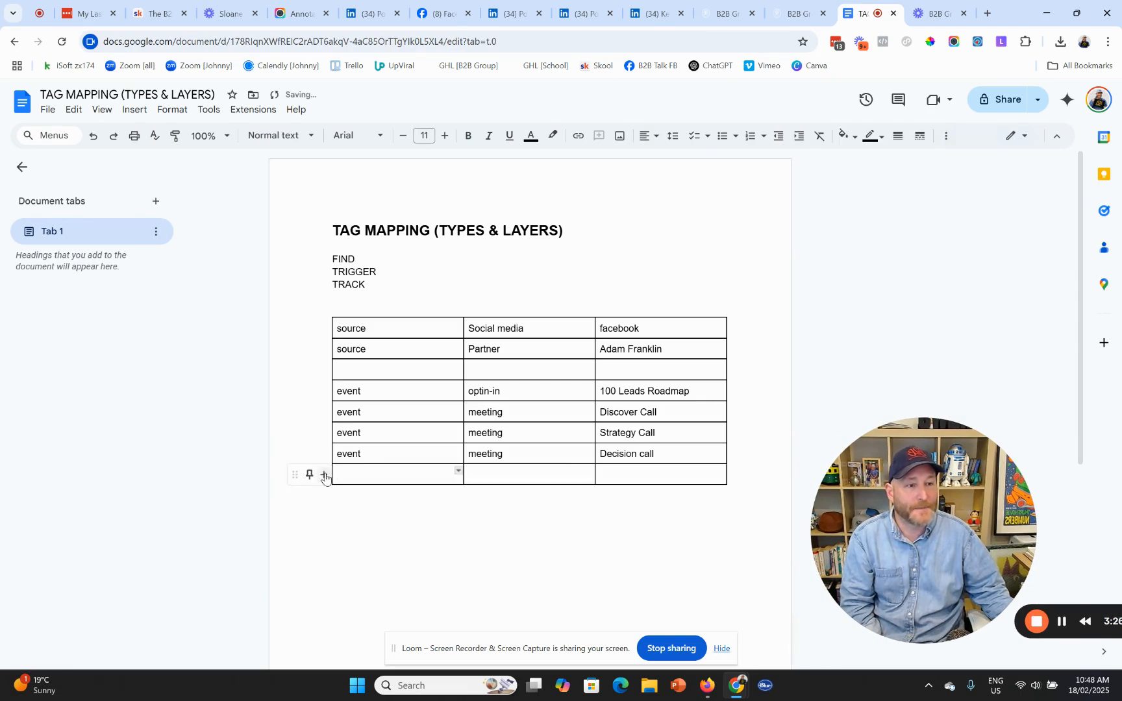
click(324, 475)
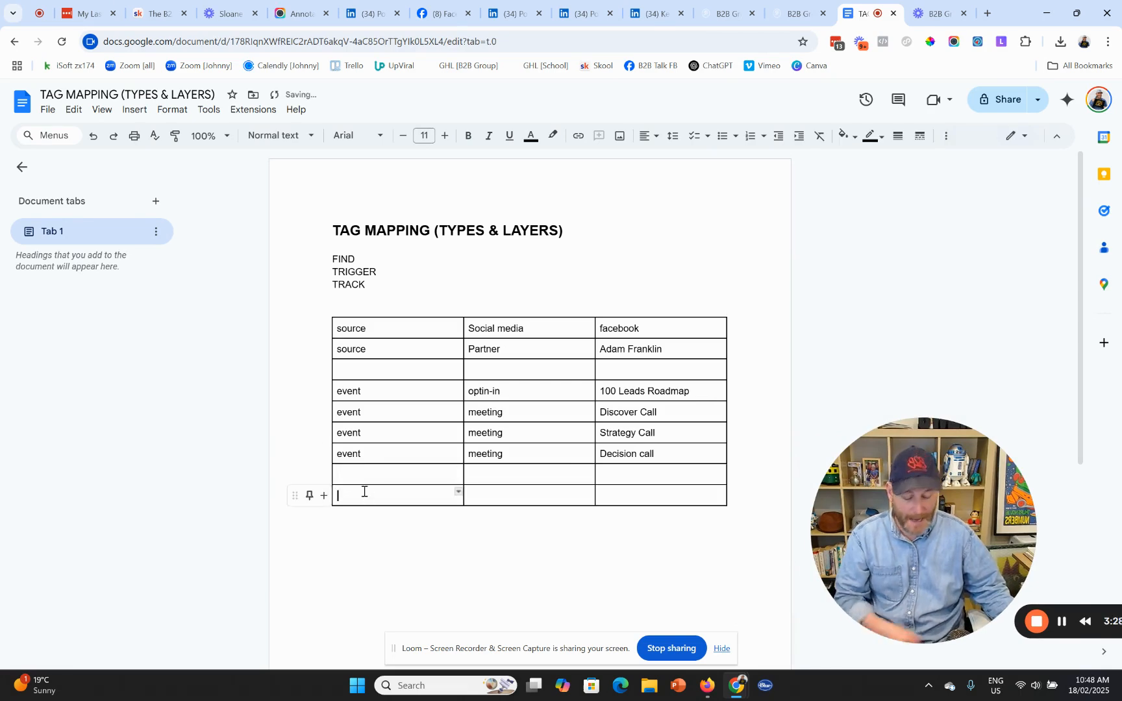
- Fill the new bottom row with stage, lead and all
text(S)
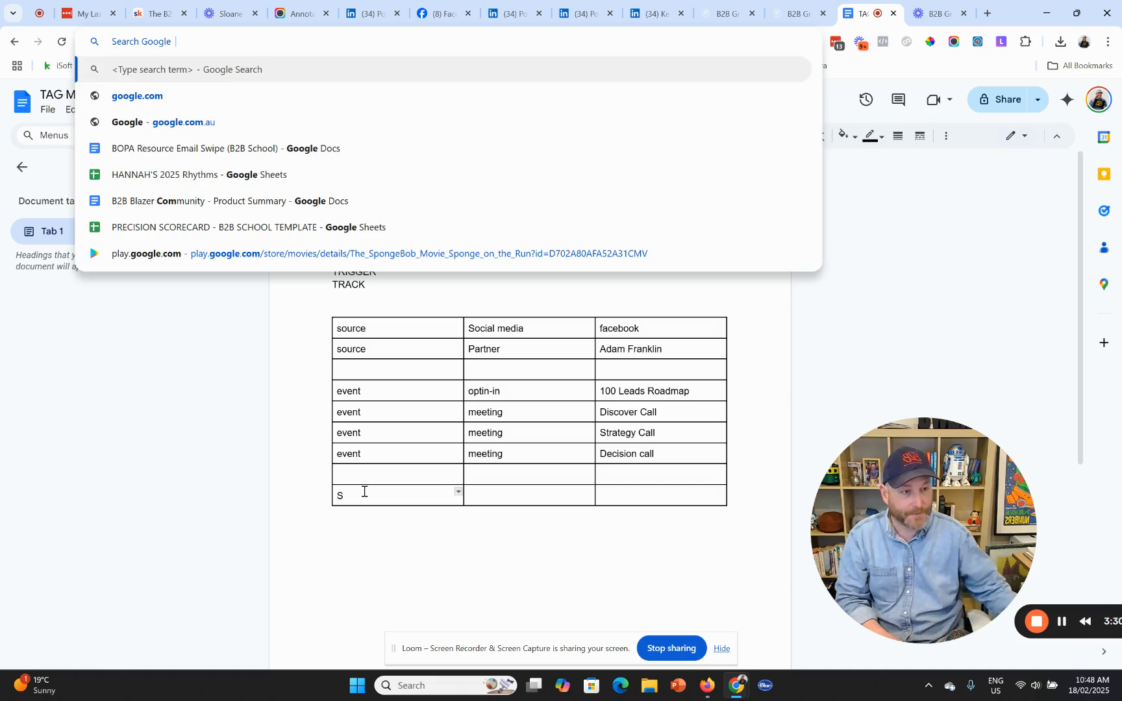
click(363, 492)
text(tage)
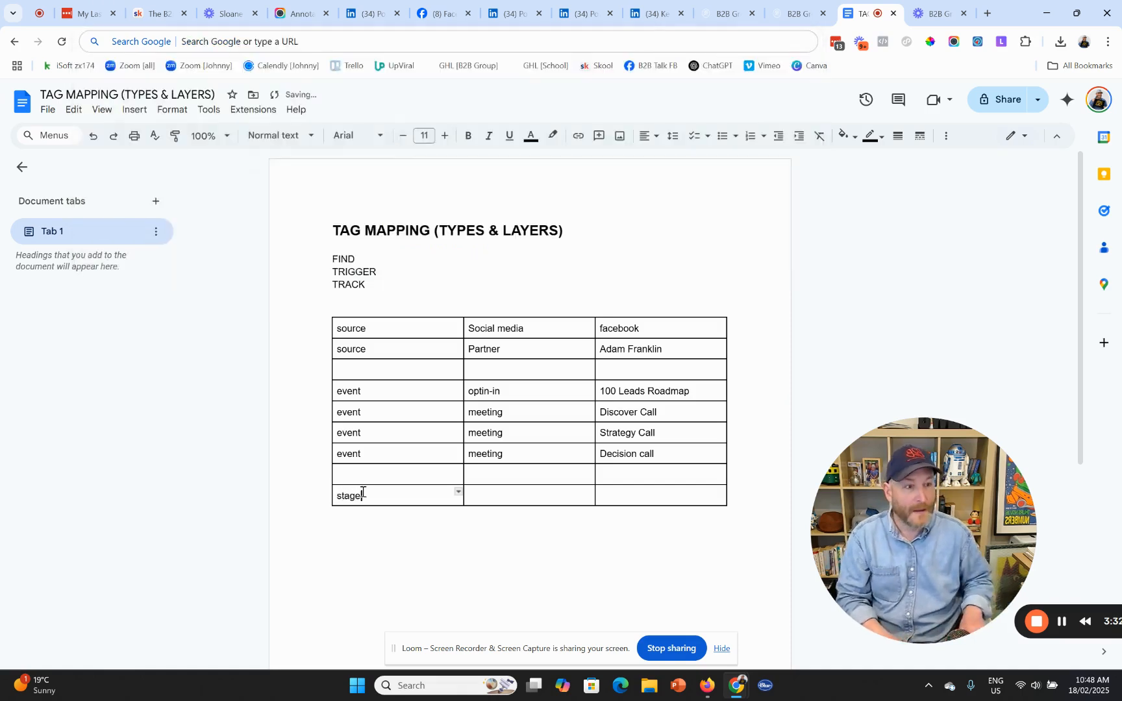
key(Tab)
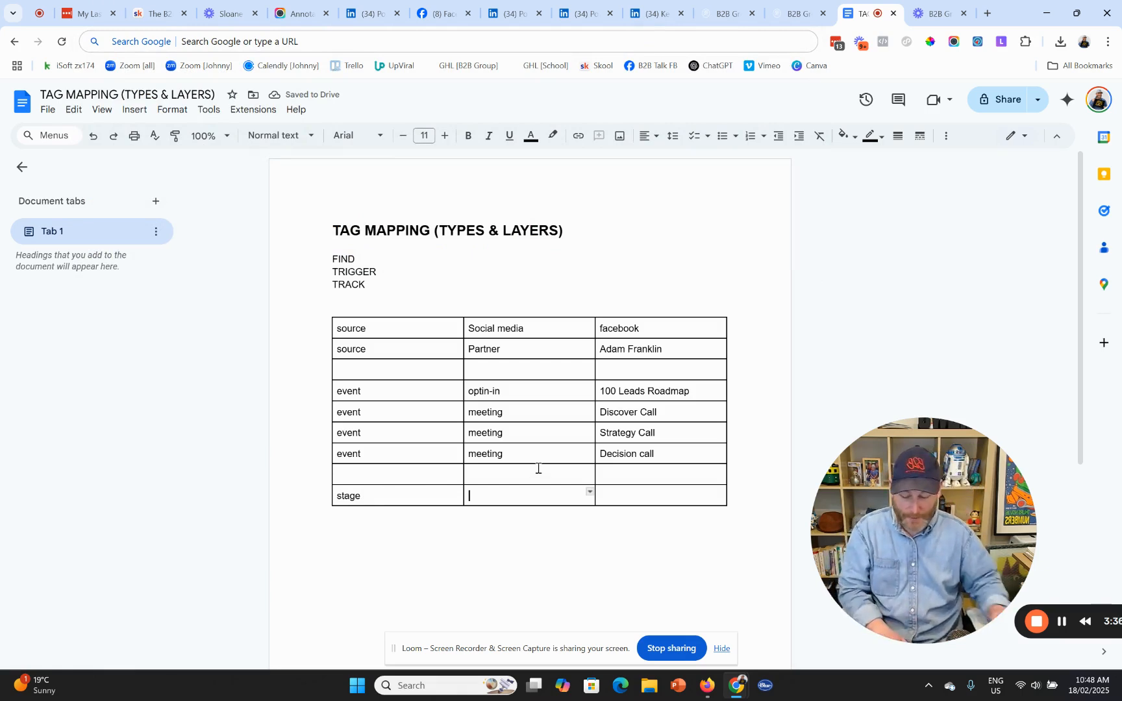
text(lead)
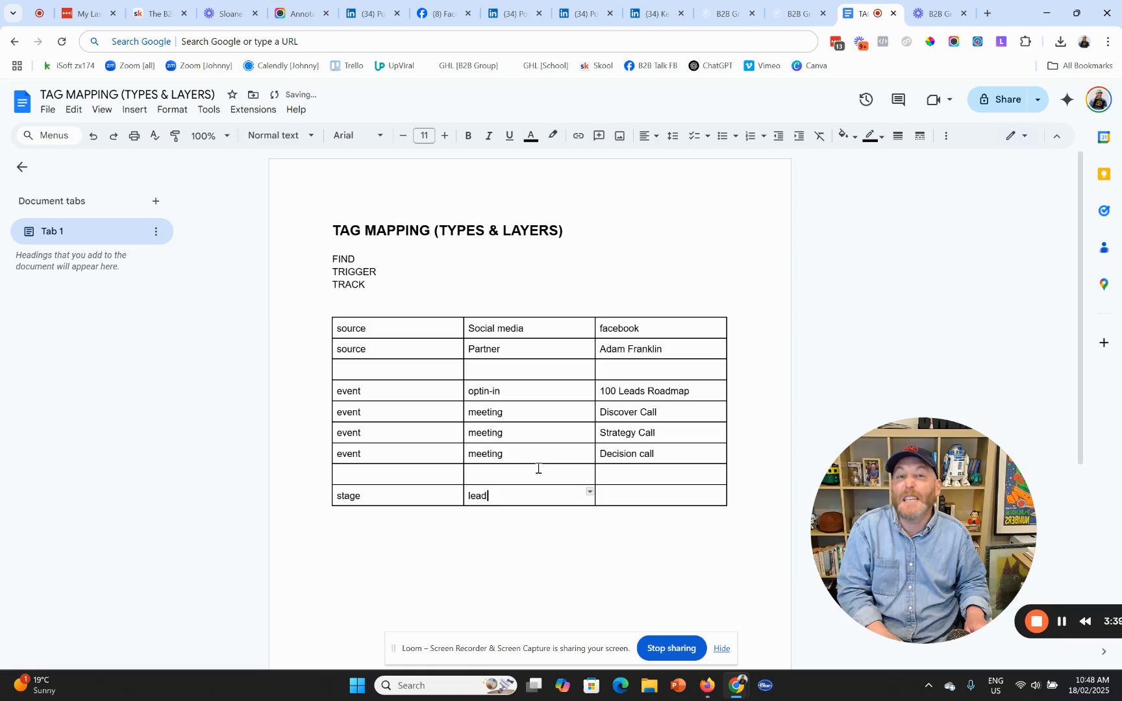
key(Tab)
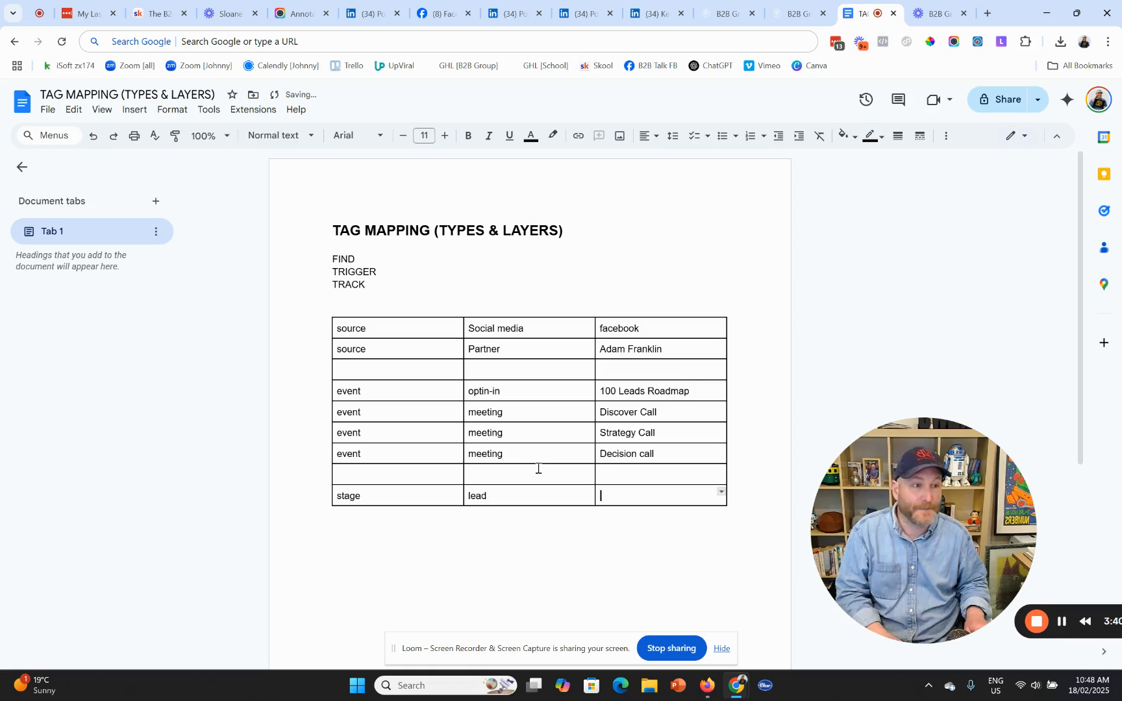
text(all)
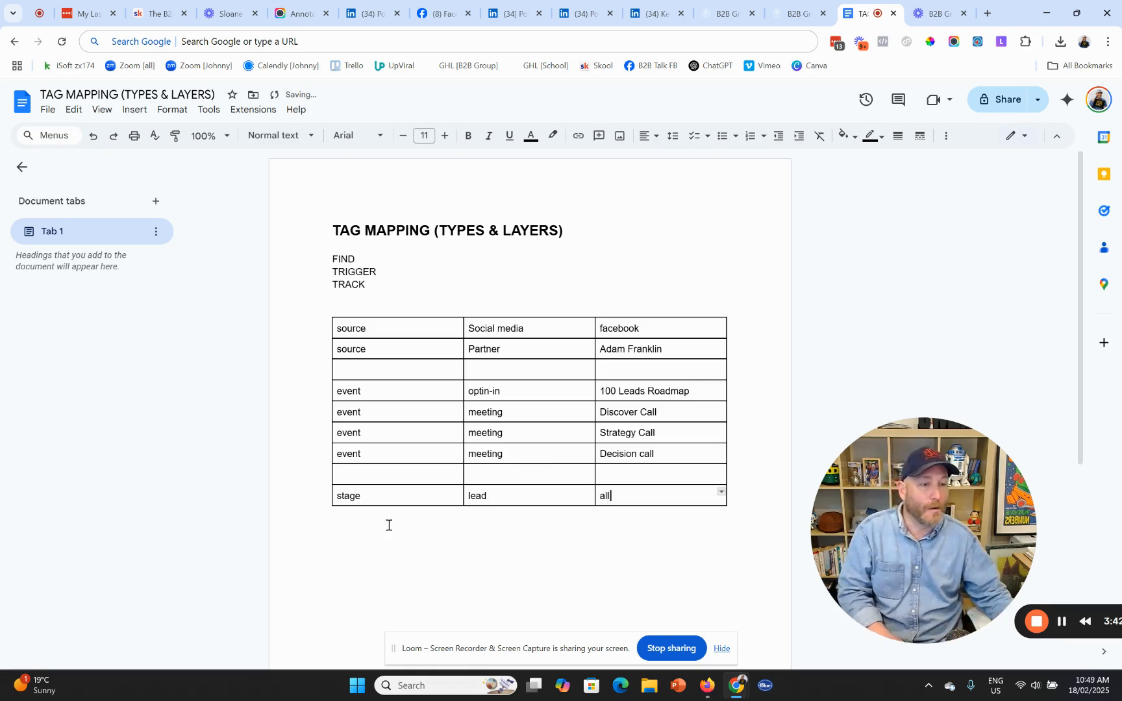
- Add stage / lead rows for MQL and SQL, then add empty rows beneath
click(324, 497)
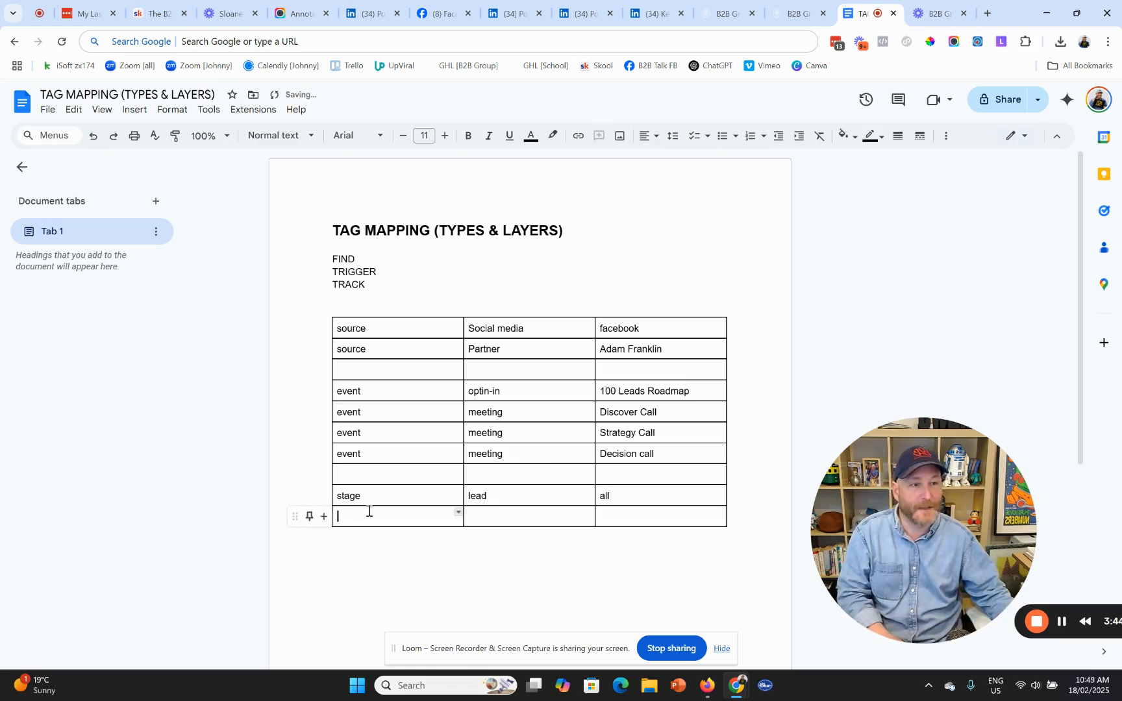
text(stag)
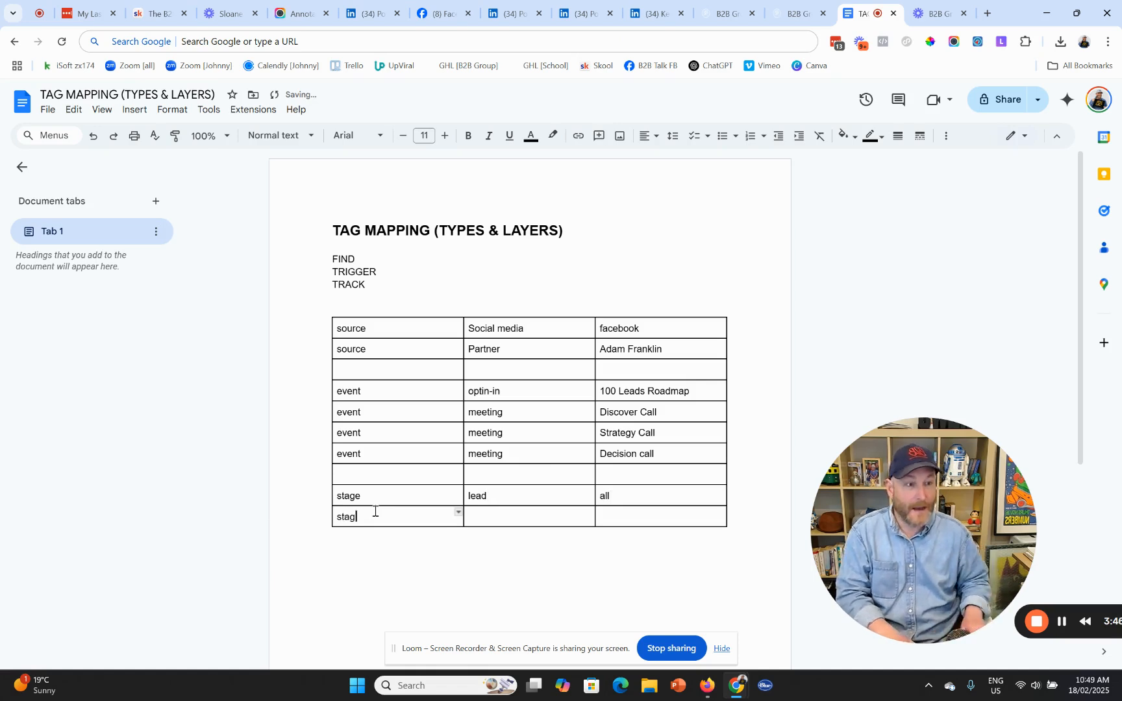
text(e)
key(Tab)
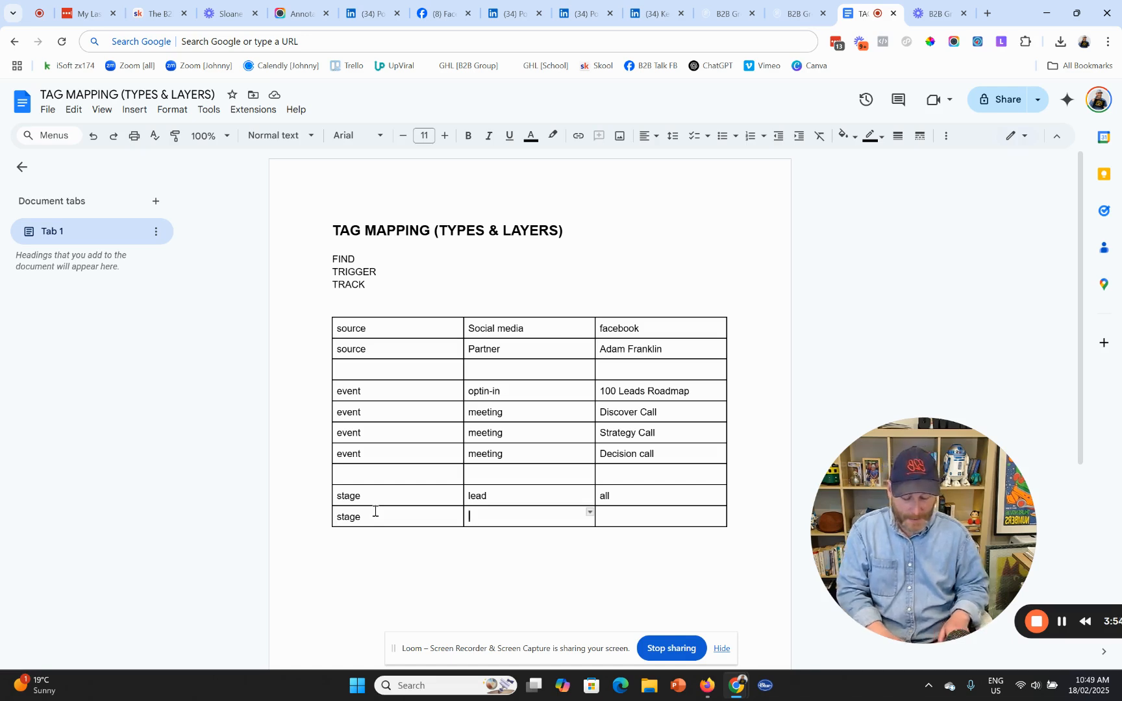
text(lead)
key(Tab)
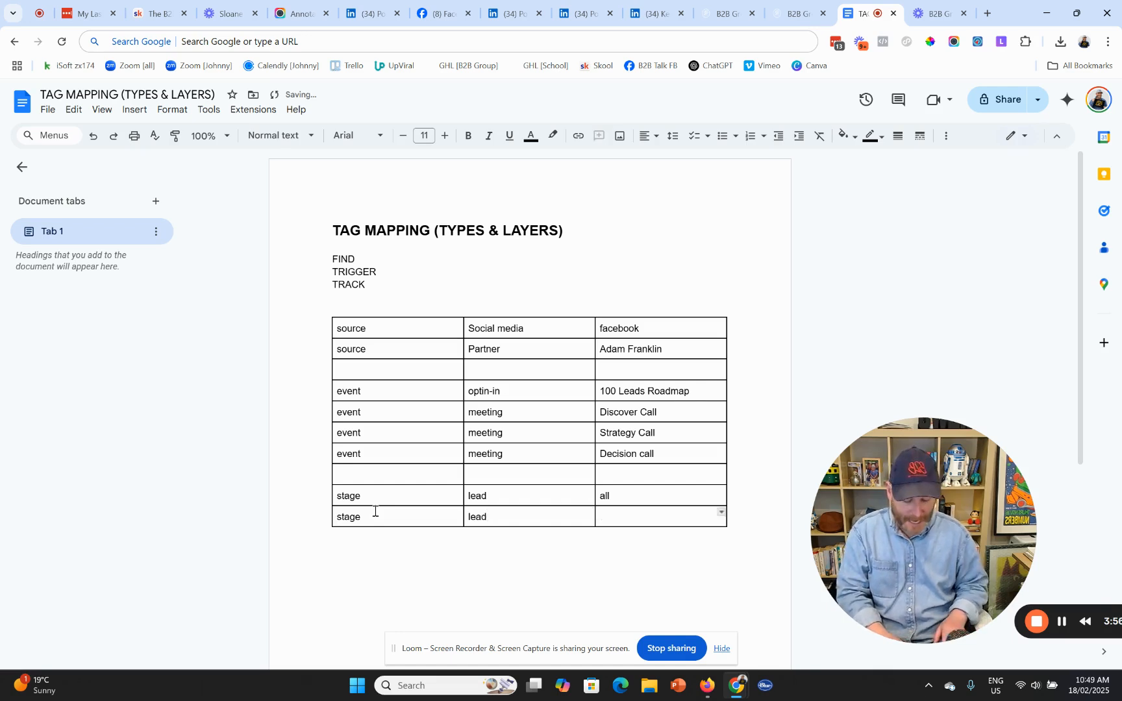
text(MQL)
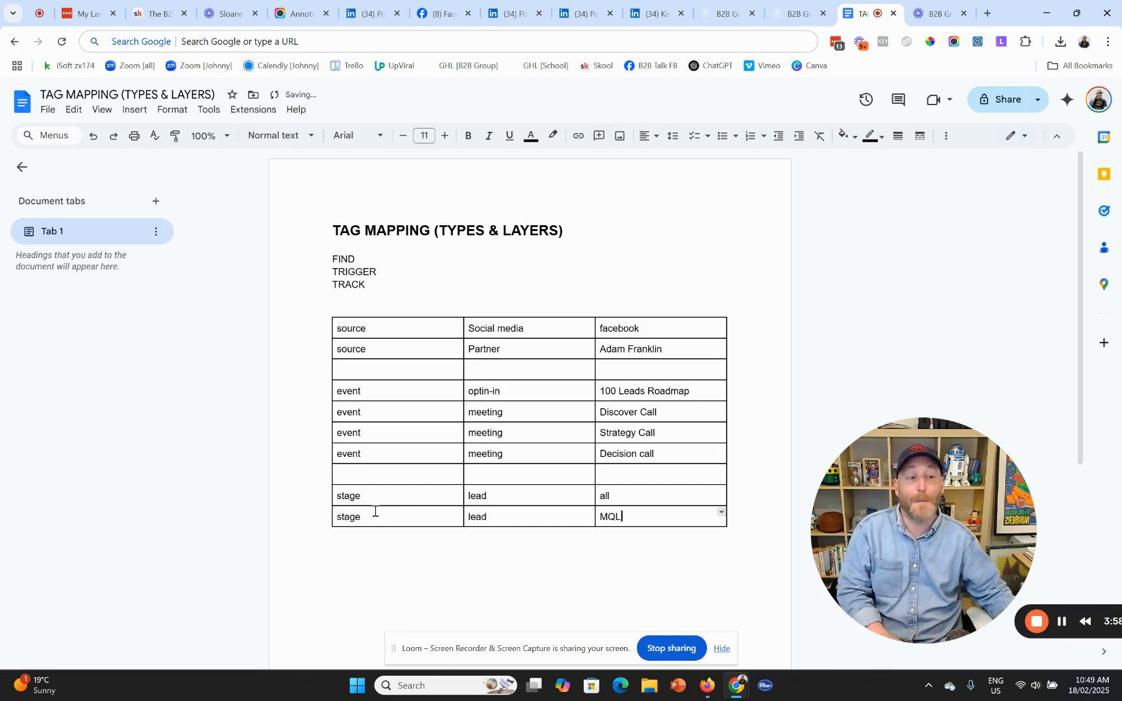
click(318, 527)
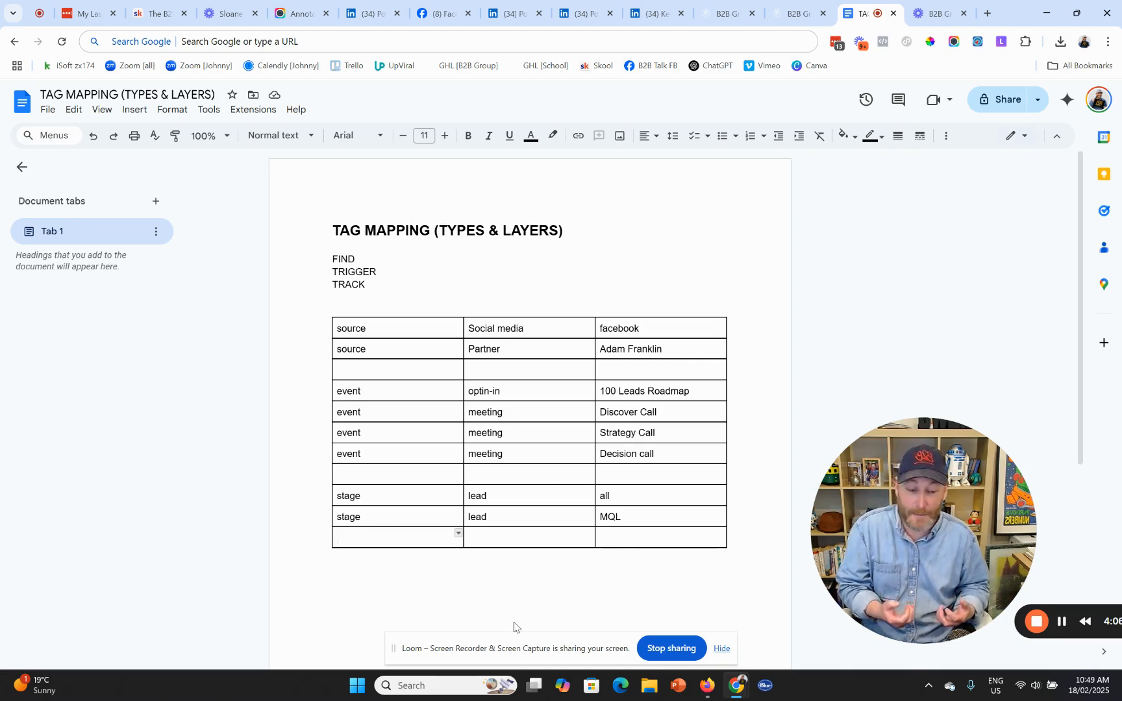
text(stage)
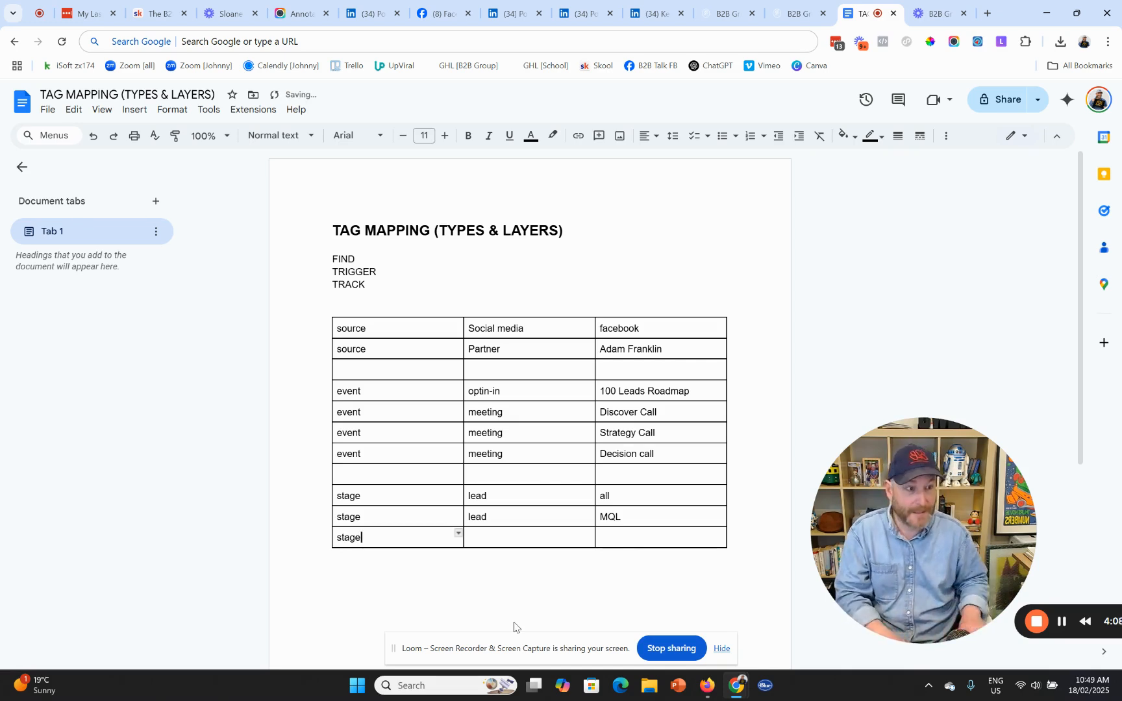
key(Tab)
text(lead)
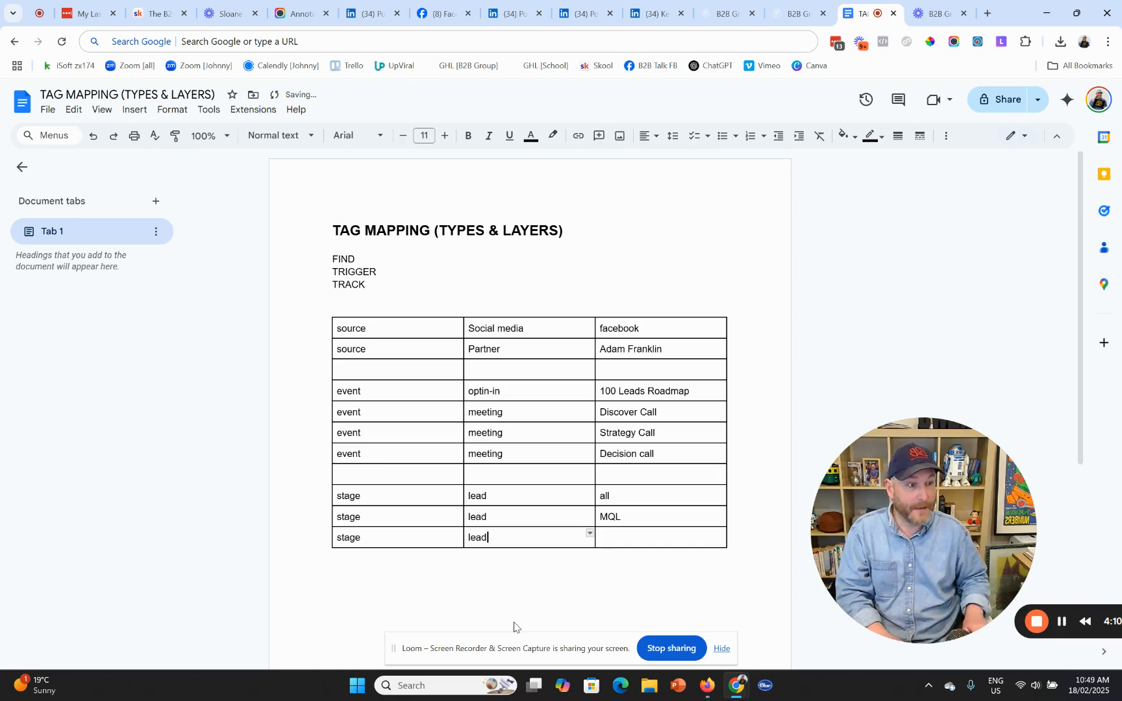
key(Tab)
text(SQ)
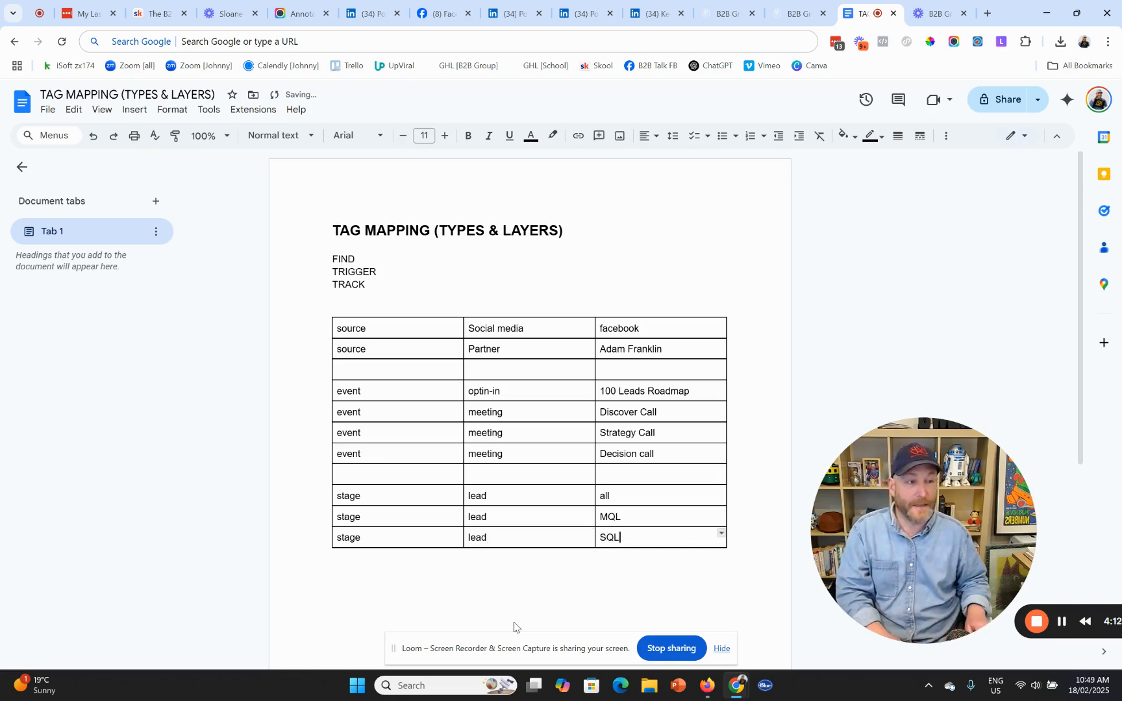
text(L)
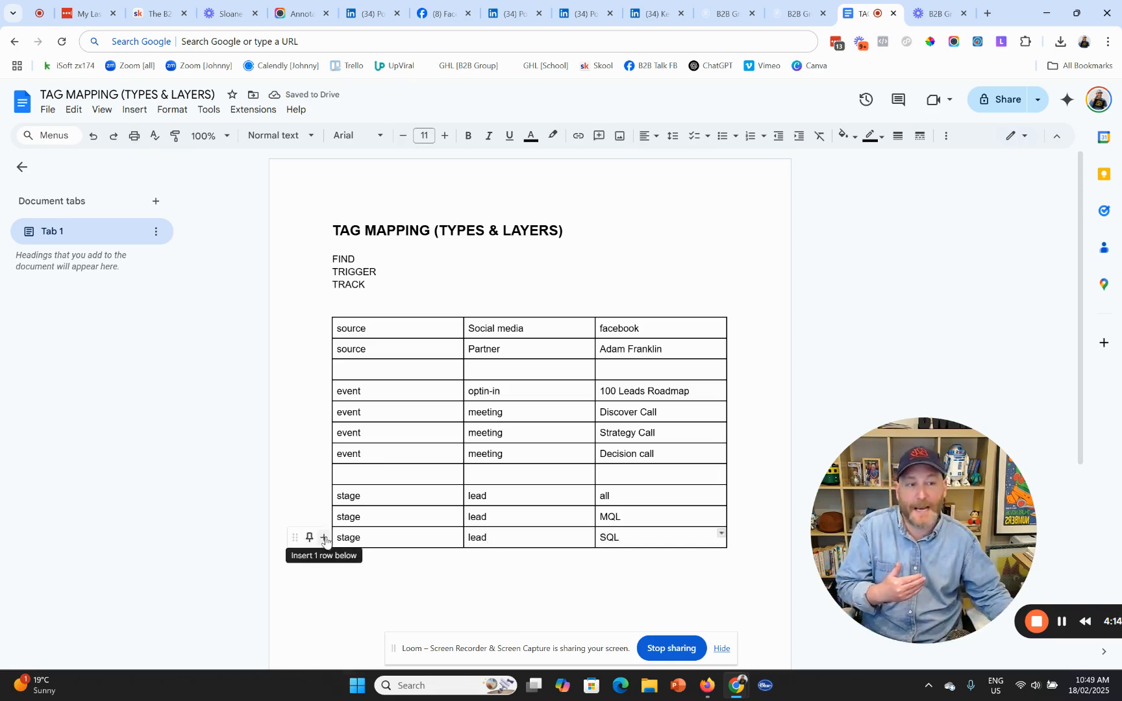
click(324, 538)
- Add a row and fill it with stage, prospect and meeting
click(324, 558)
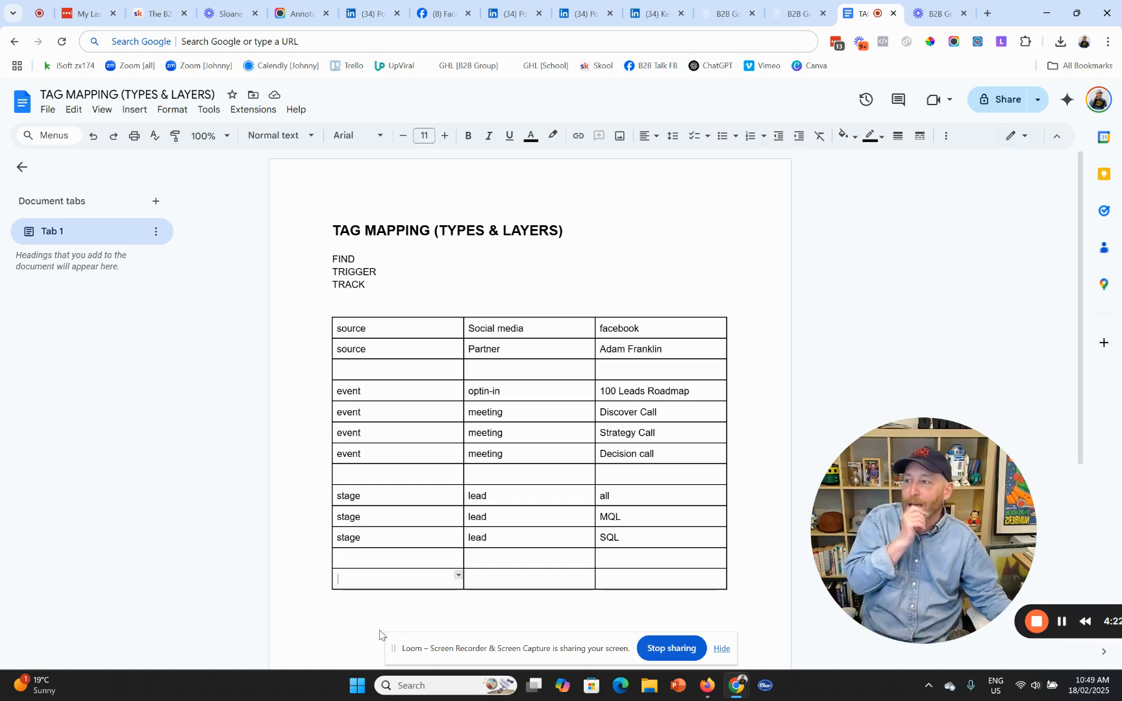
click(373, 559)
text(stage)
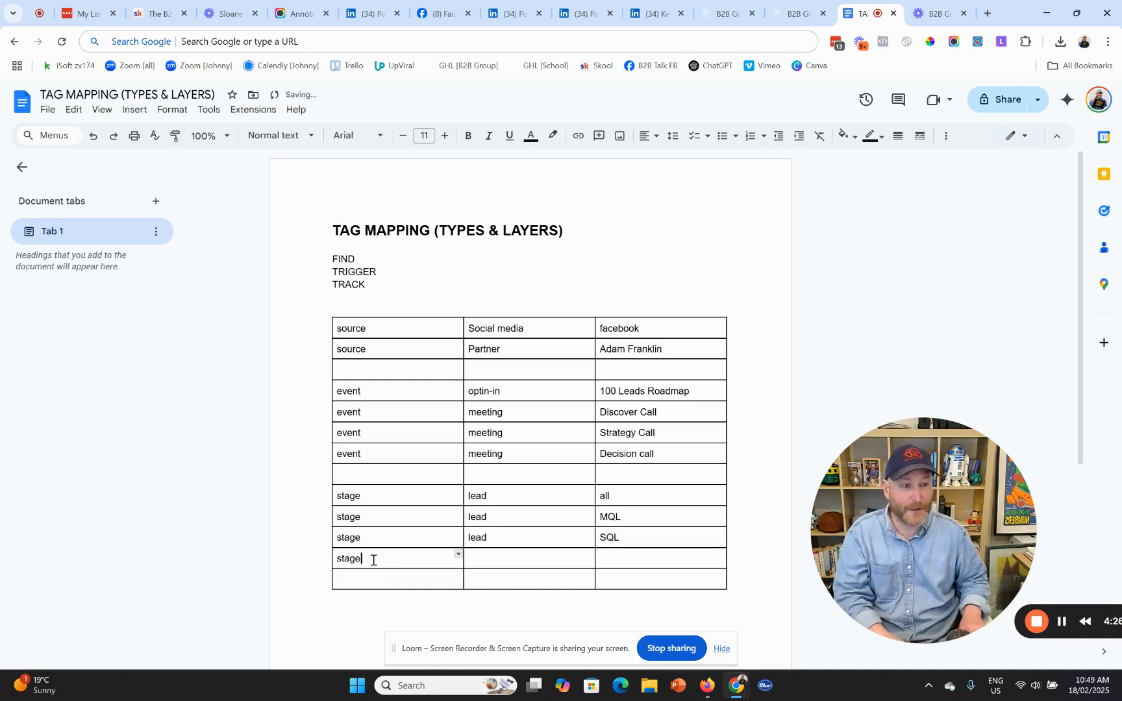
key(Tab)
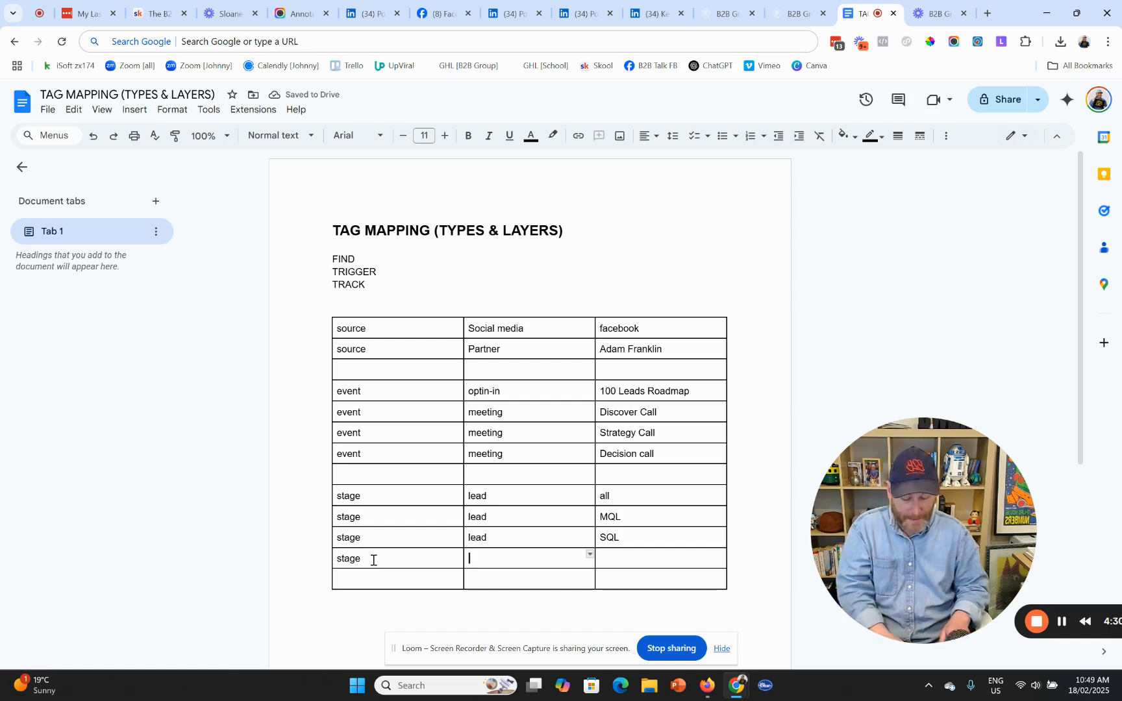
text(prospect)
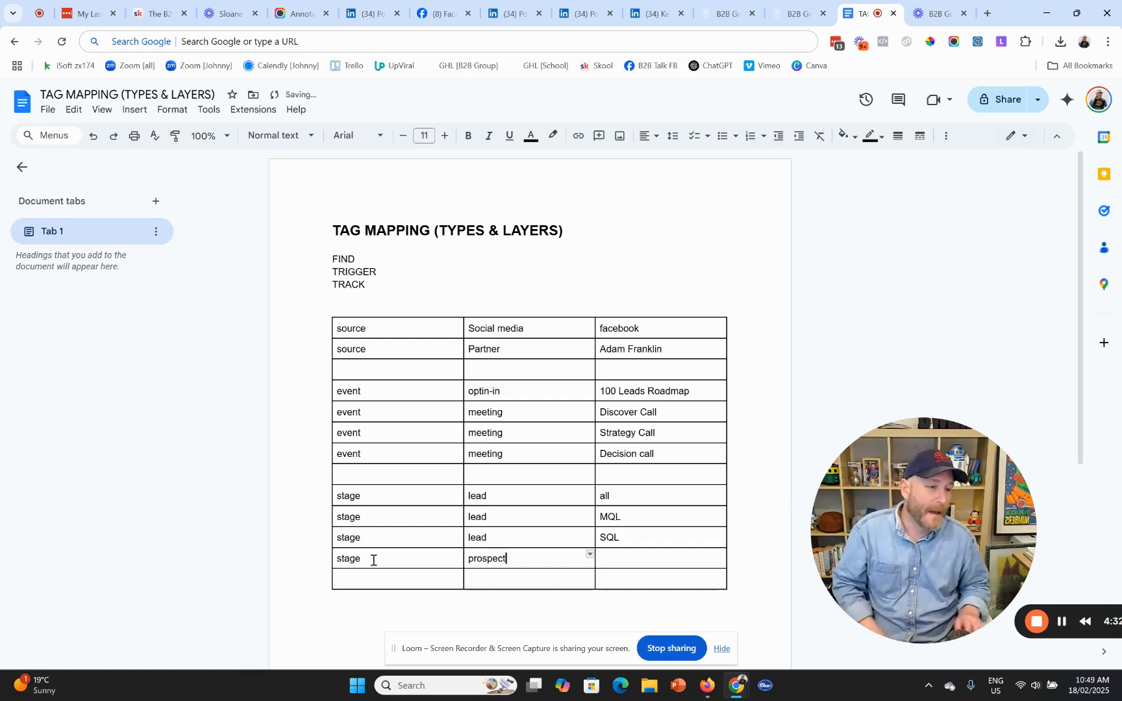
key(Tab)
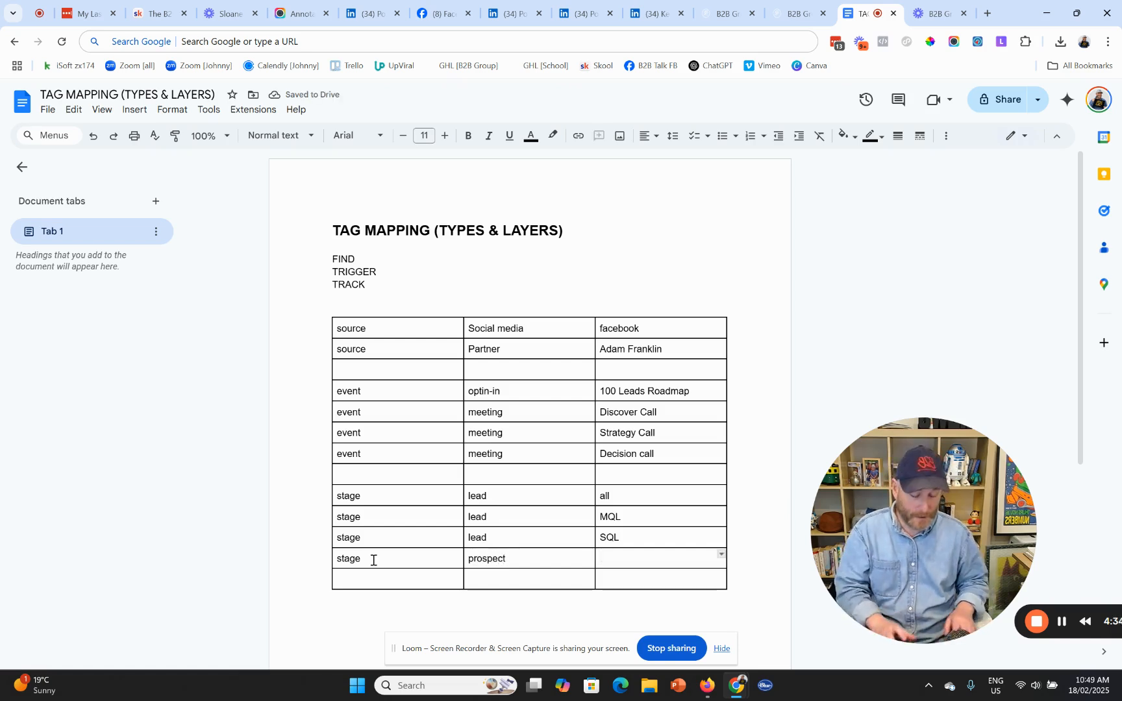
text(meeting)
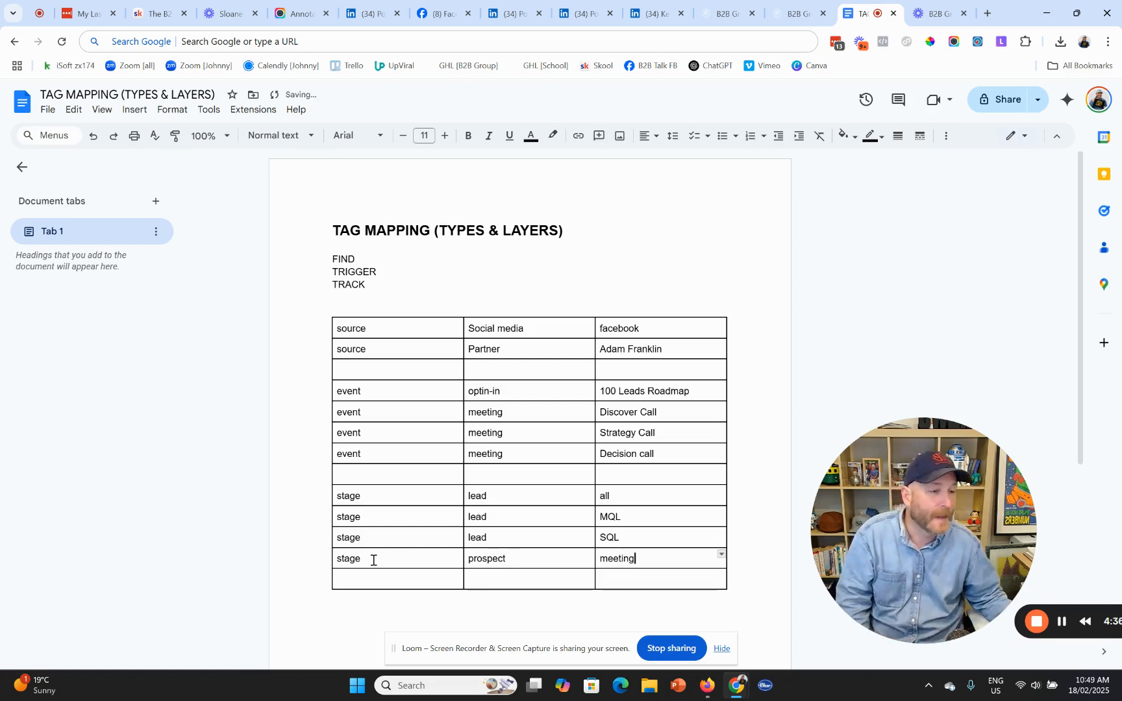
scroll(568, 552, down, 1)
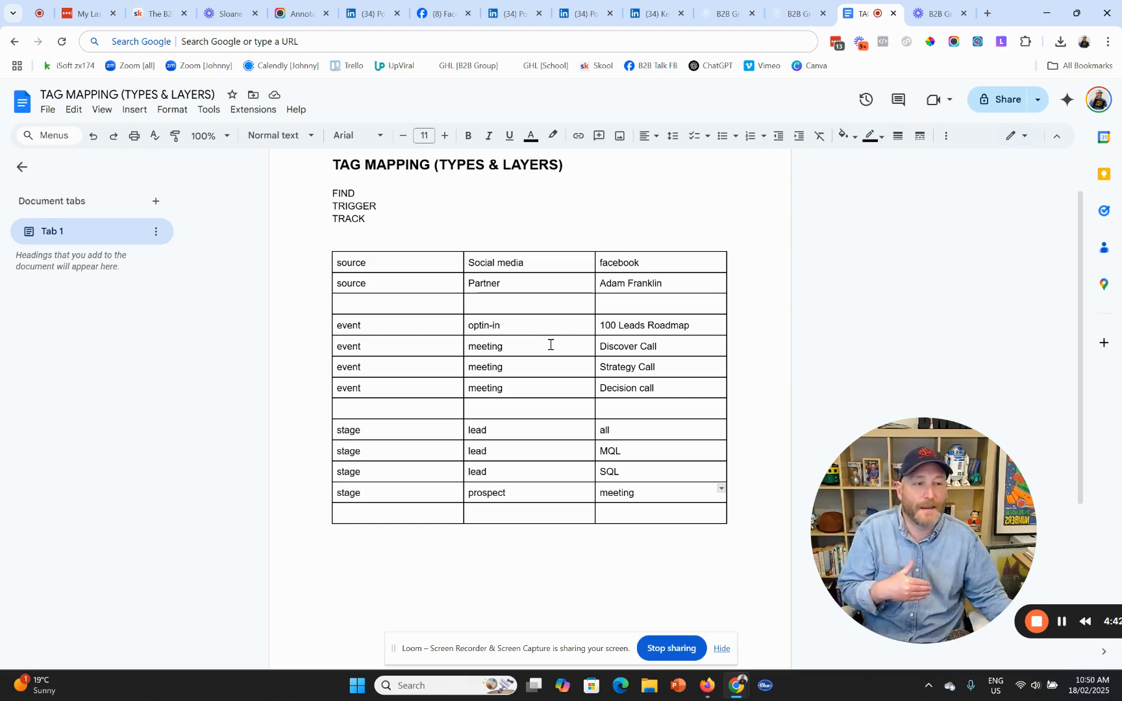
click(661, 496)
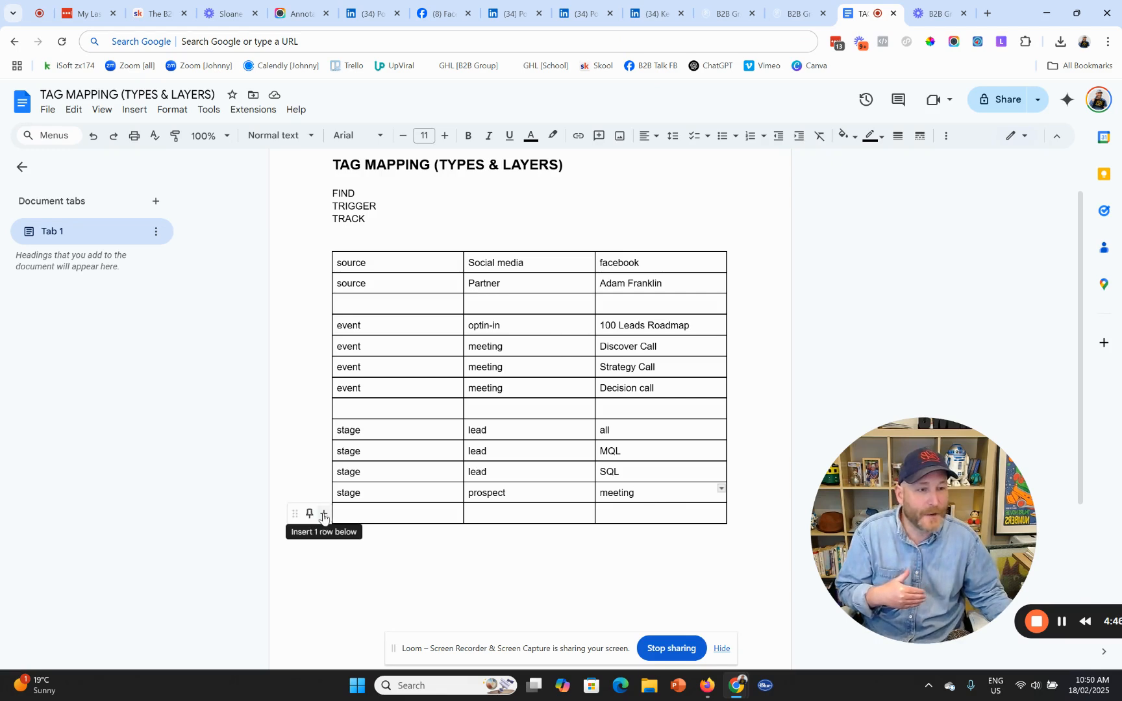
- Add another row and fill it with stage, prospect and won
click(323, 516)
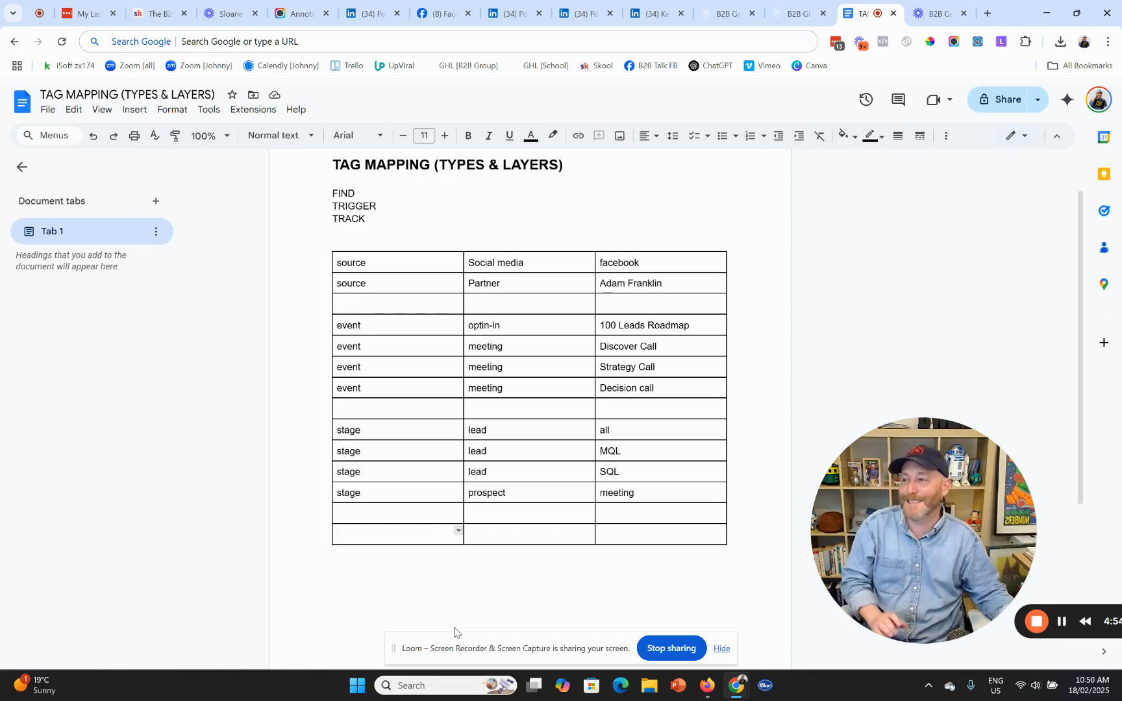
click(390, 514)
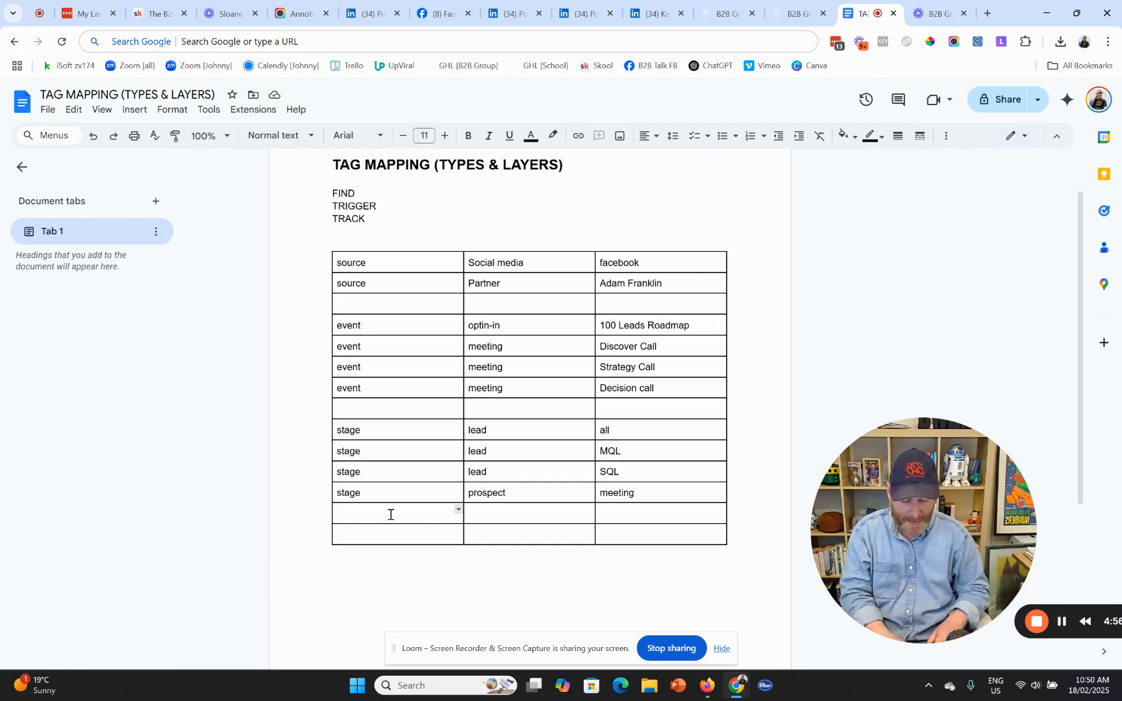
text(stage)
key(Tab)
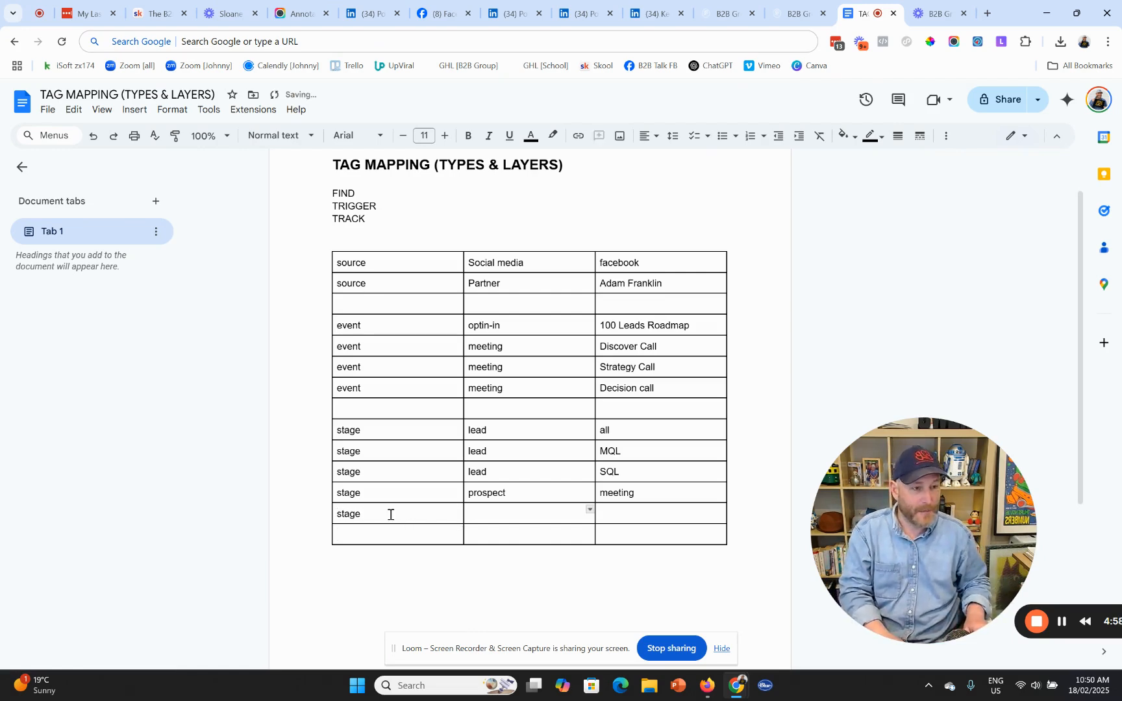
text(prospect)
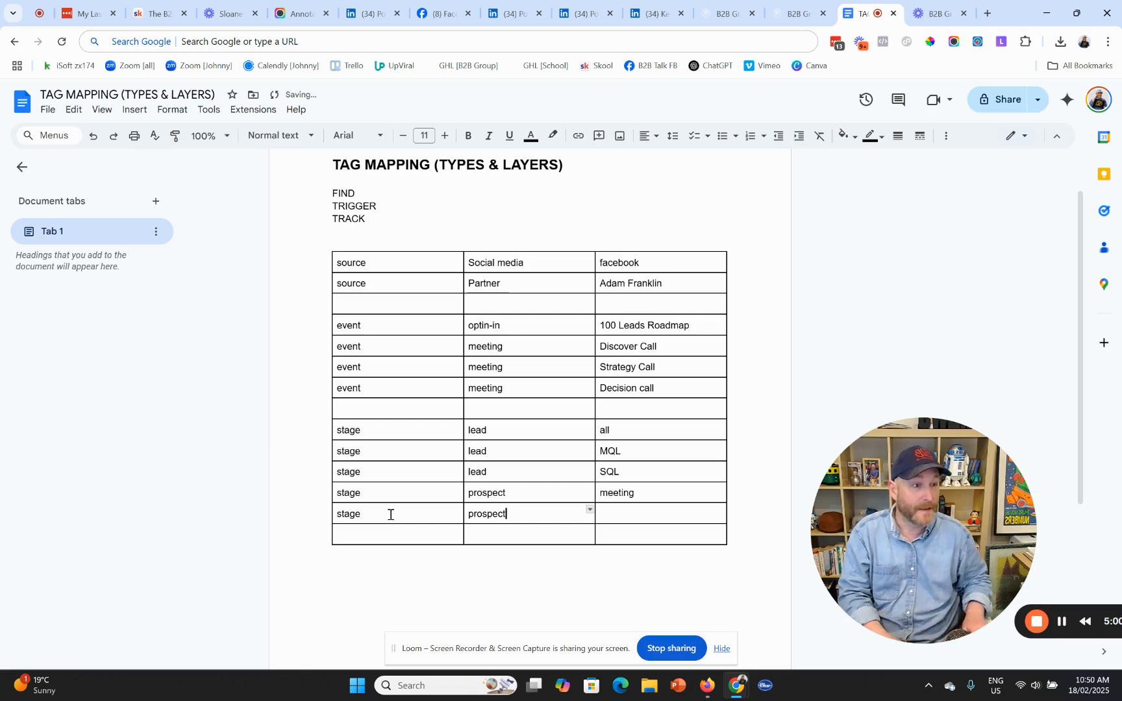
key(Tab)
text(won)
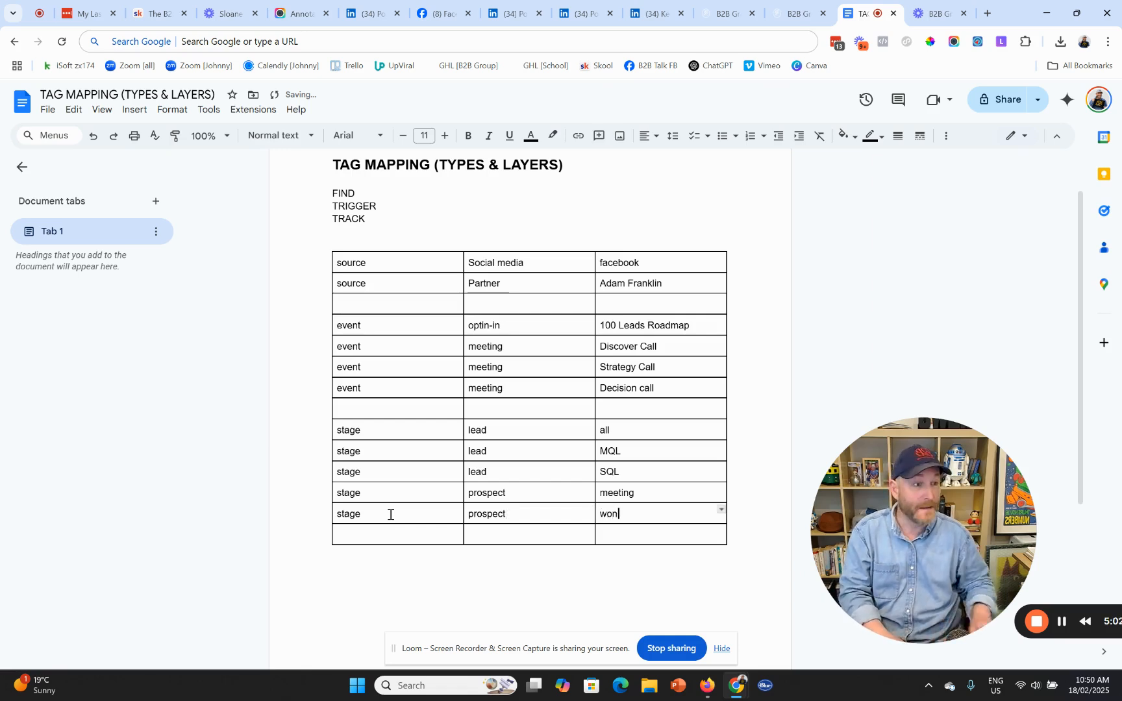
- Copy the won row into the empty last row and change won to lost
drag(390, 517, 676, 518)
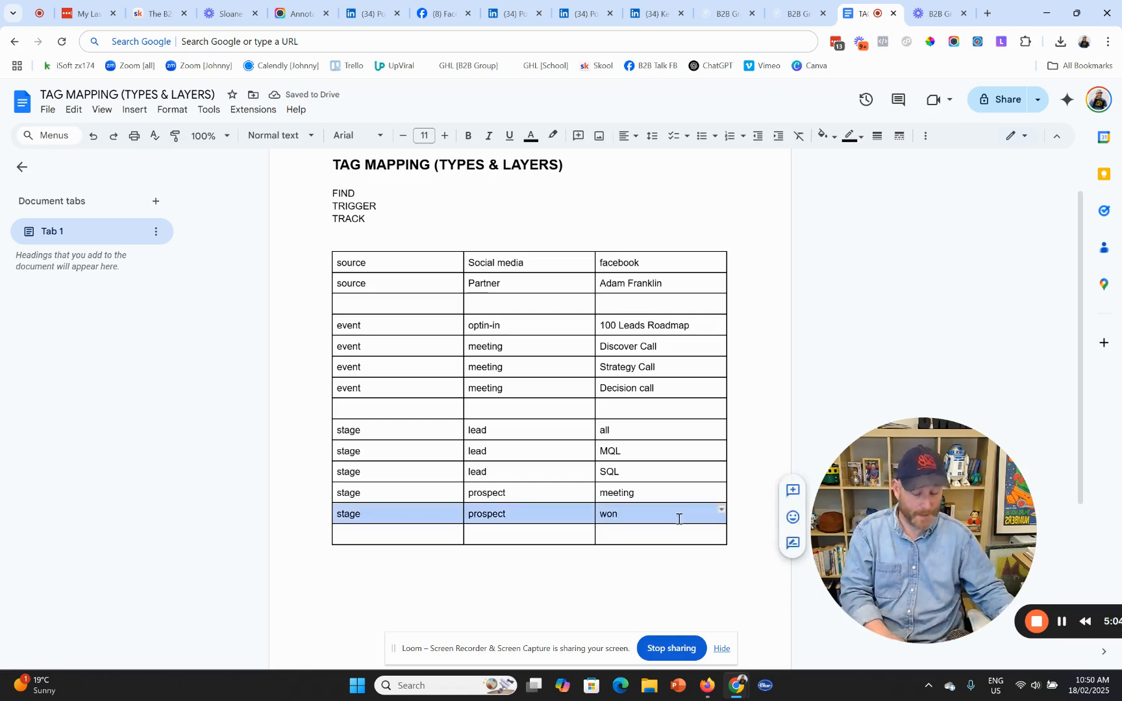
key(ctrl+c)
click(455, 537)
key(ctrl+v)
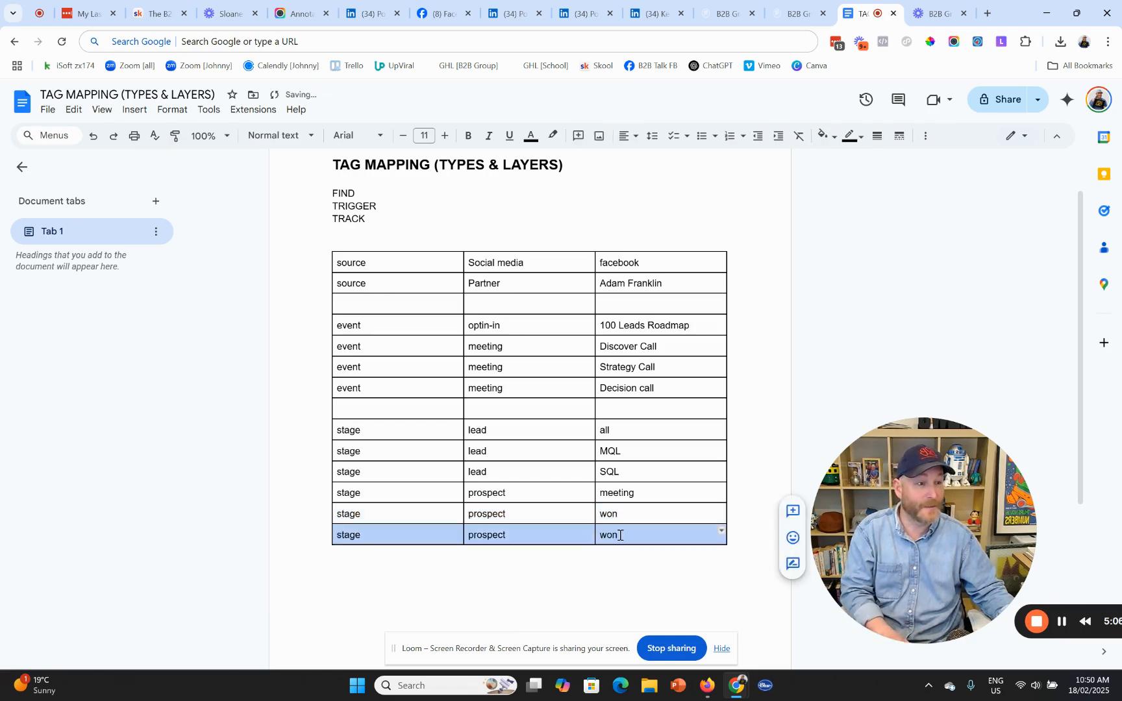
double_click(610, 534)
text(lost)
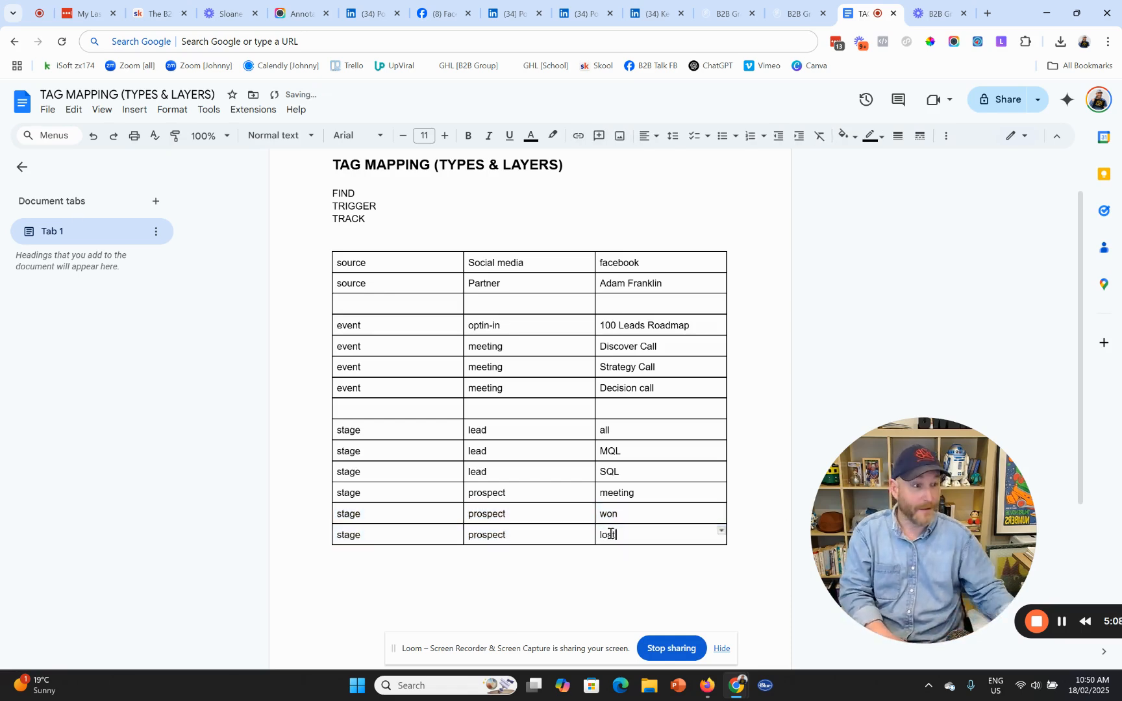
- Add three empty rows below the lost row and fill one with product / consultation / 1 hour
click(326, 543)
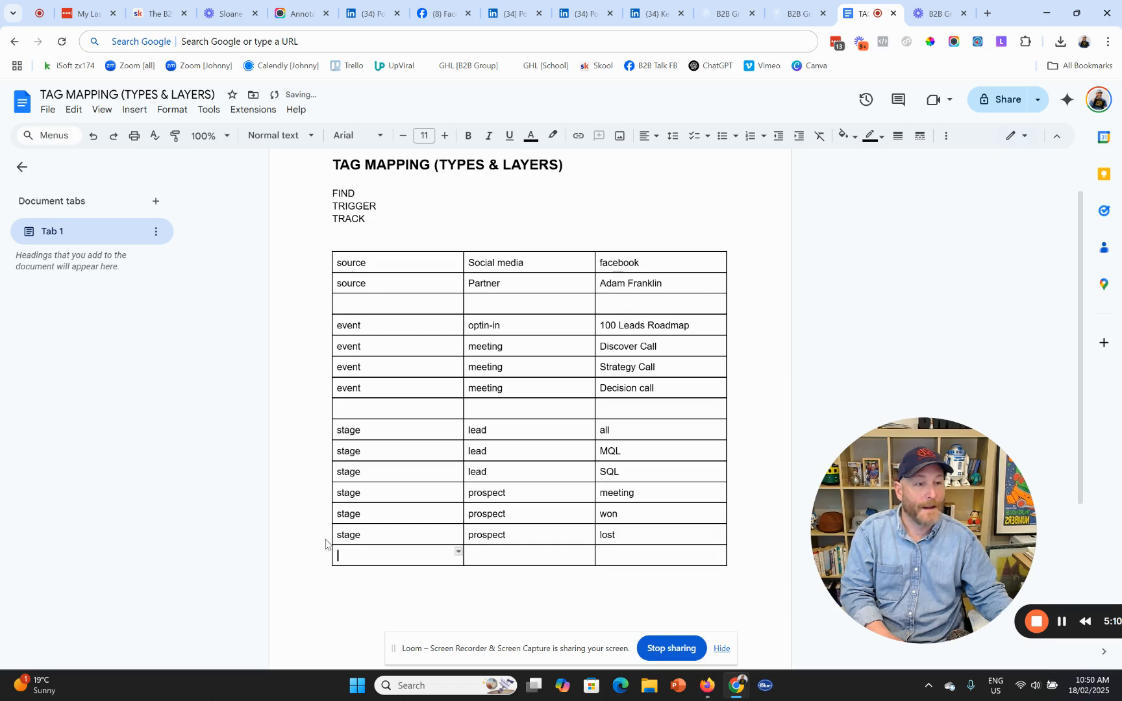
click(323, 556)
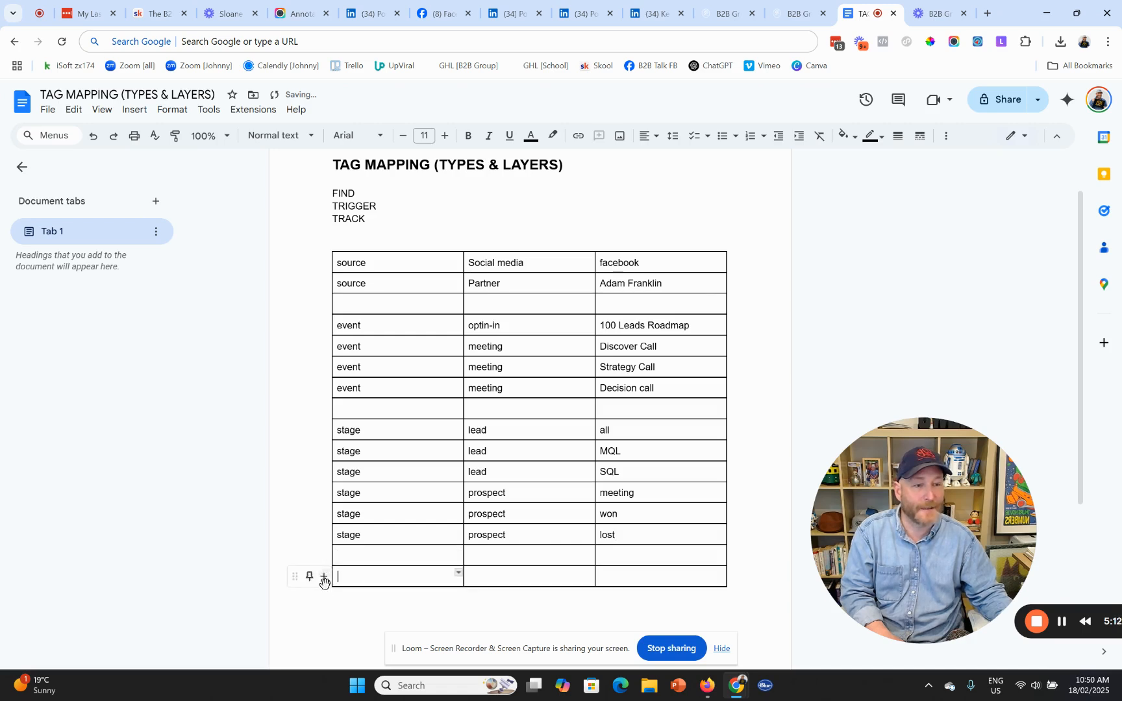
click(323, 577)
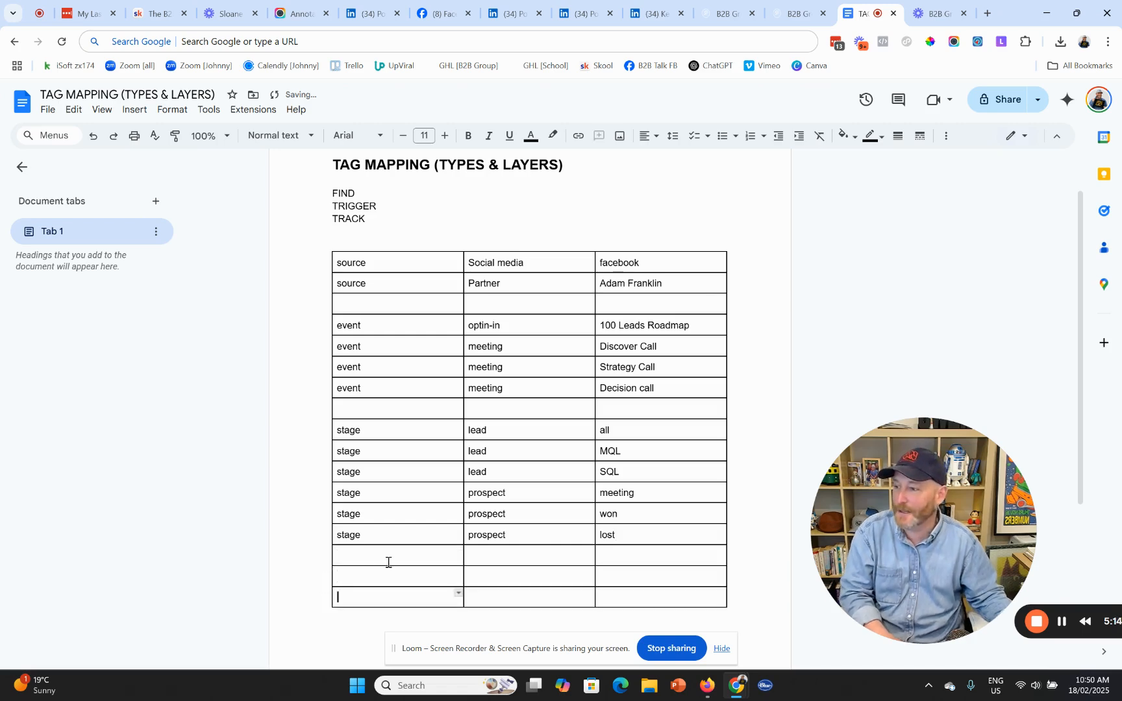
click(423, 576)
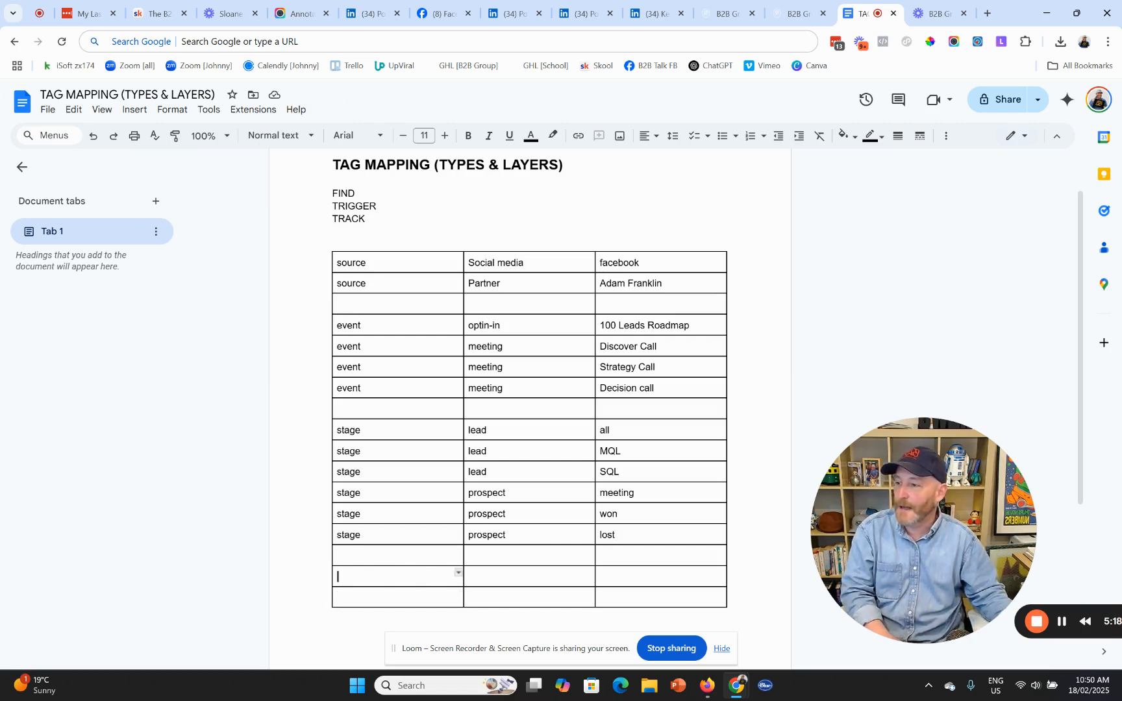
text(product)
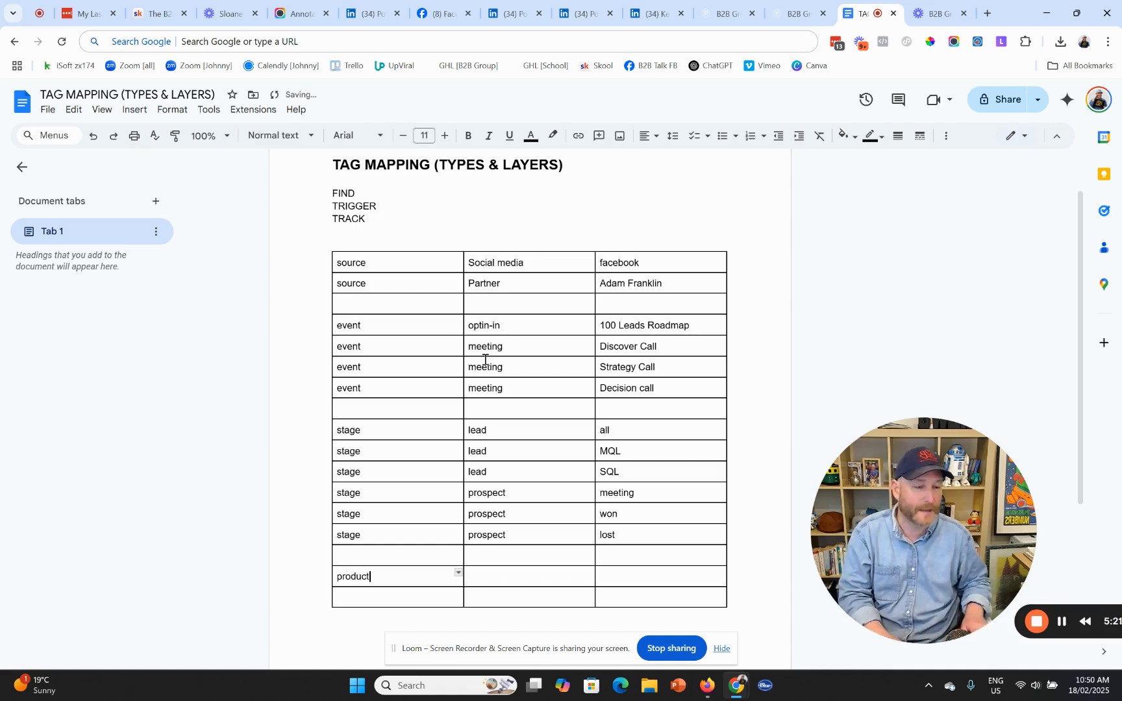
key(Tab)
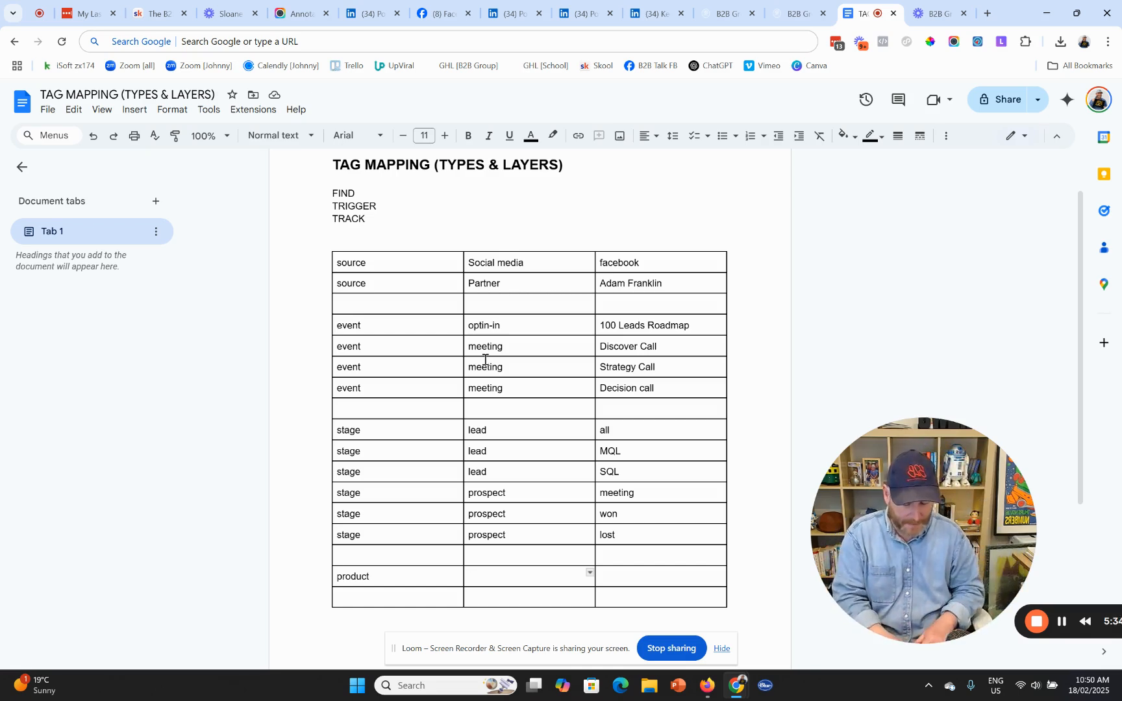
text(consulktation)
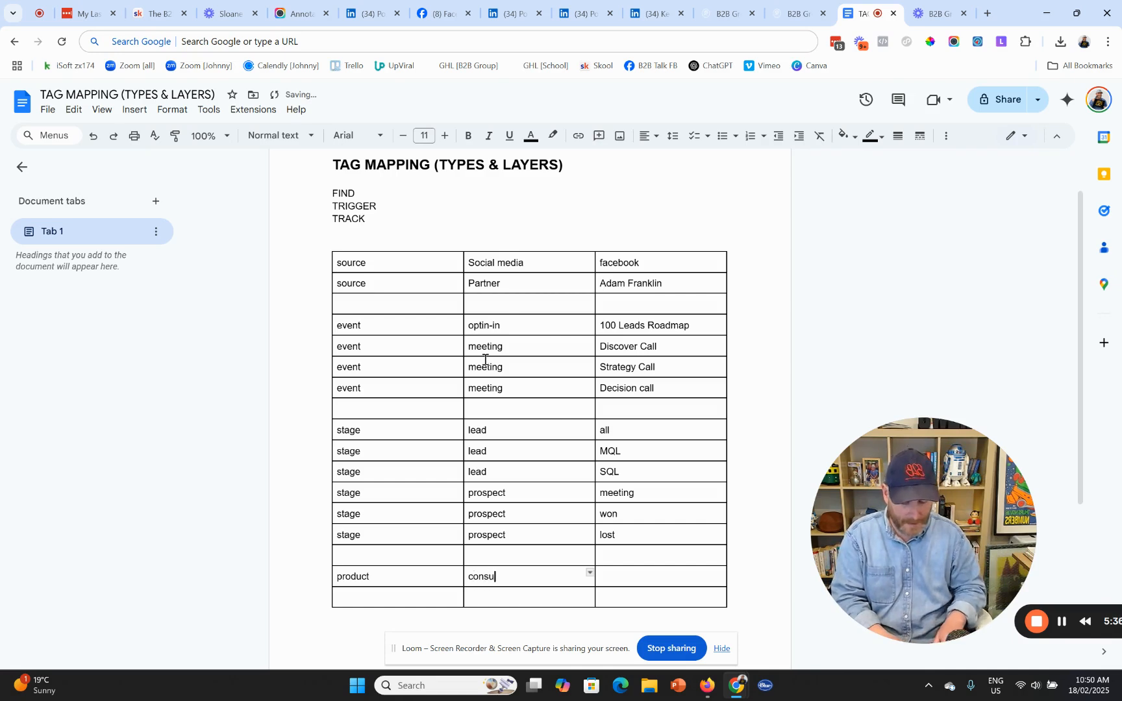
key(BackSpace)
key(BackSpace)
key(BackSpace)
key(BackSpace)
key(BackSpace)
key(BackSpace)
key(BackSpace)
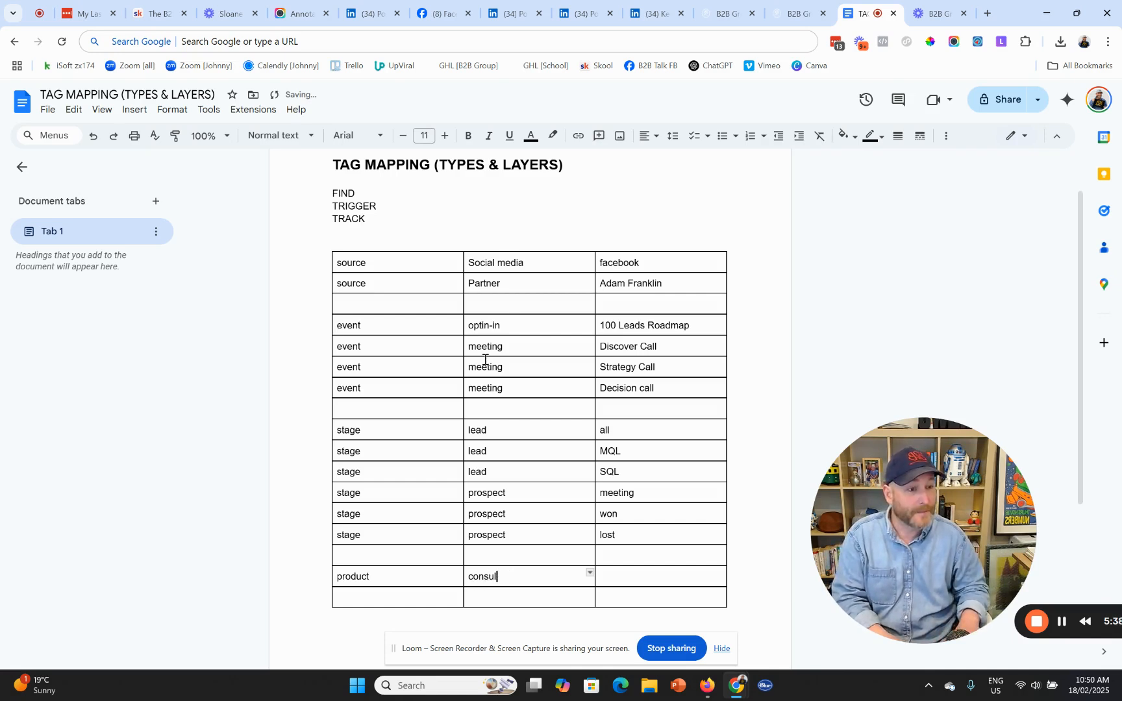
text(tation)
key(Tab)
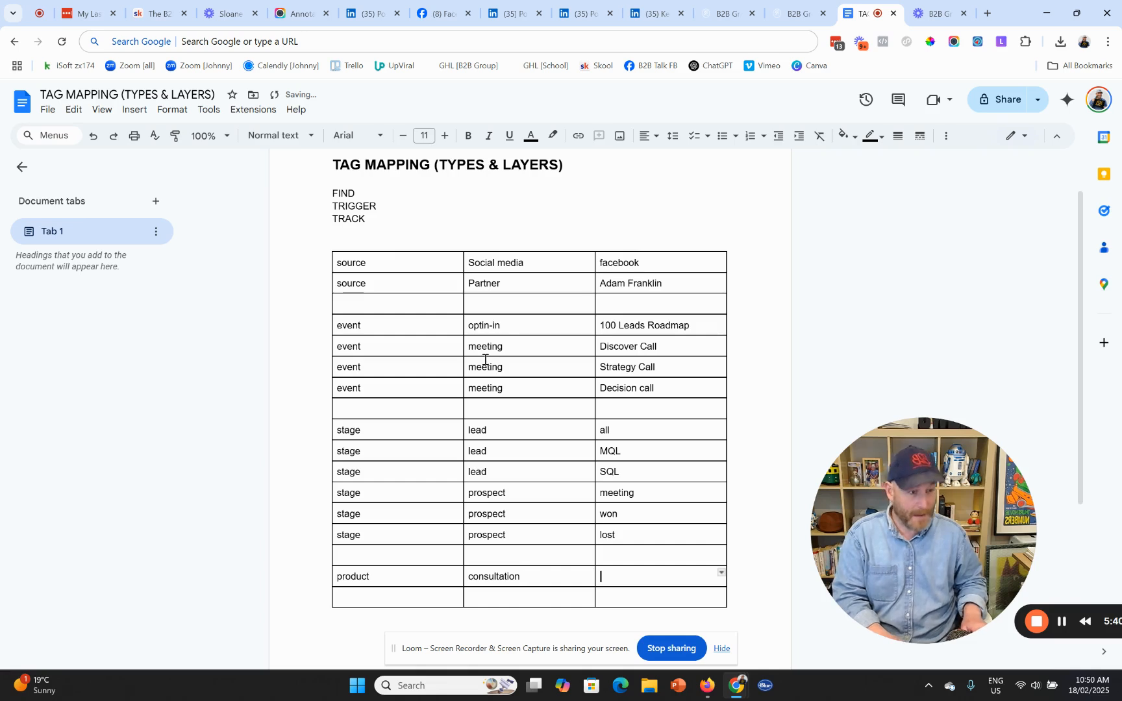
text(1 hour)
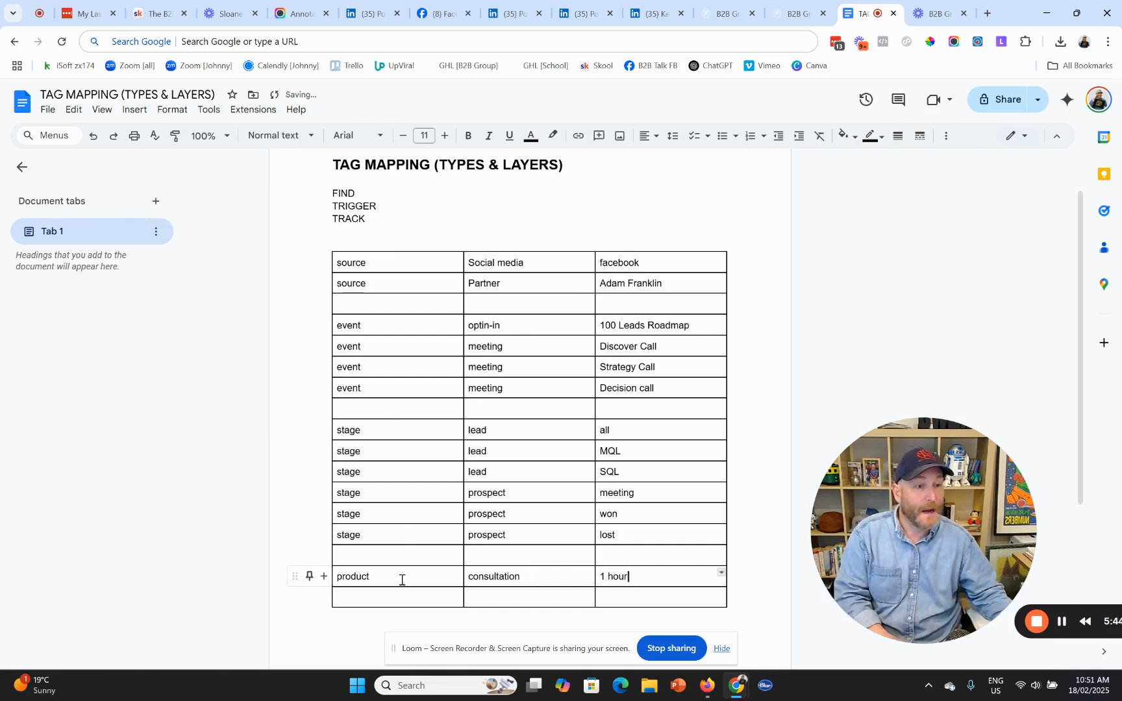
- Duplicate the consultation row into the last row and change its duration to 1 Day
drag(401, 580, 613, 576)
key(ctrl+c)
click(422, 595)
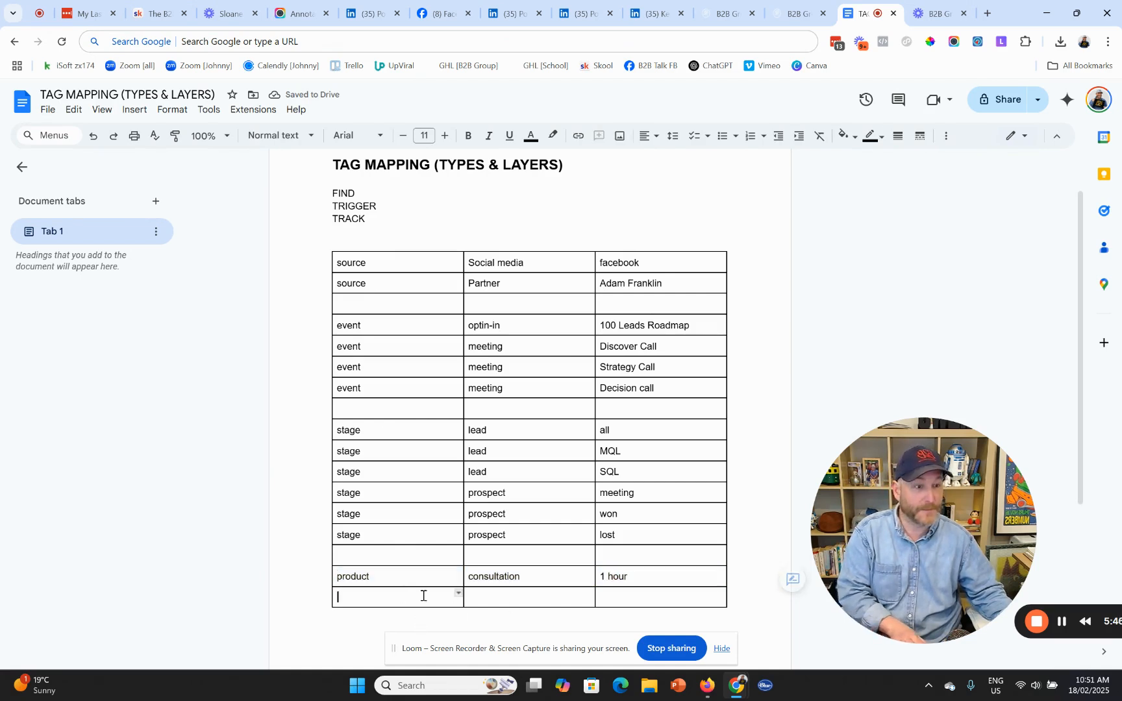
key(ctrl+v)
double_click(625, 602)
click(609, 599)
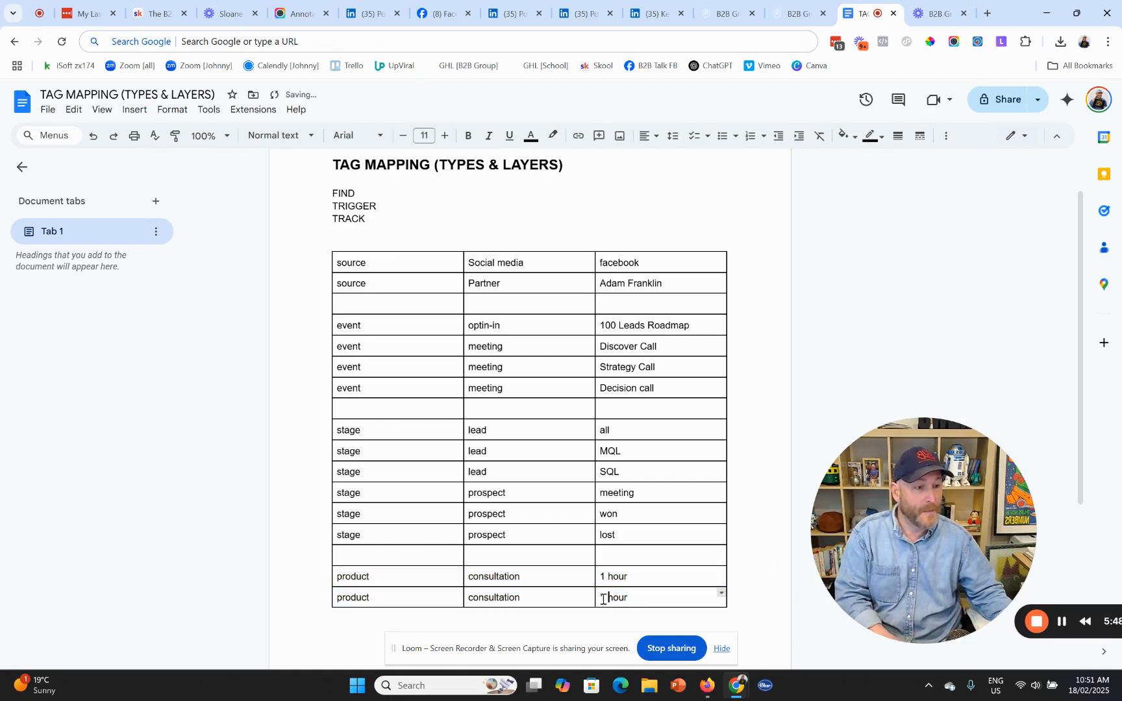
triple_click(634, 597)
click(621, 599)
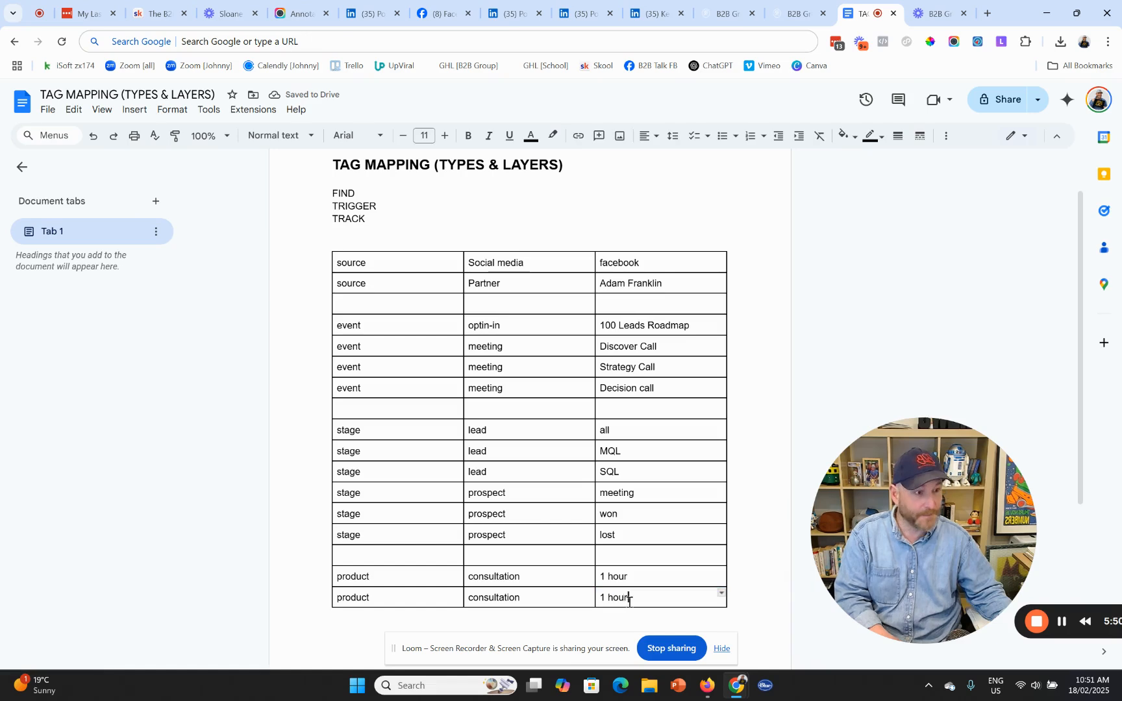
key(BackSpace)
key(BackSpace)
key(BackSpace)
key(BackSpace)
key(BackSpace)
key(BackSpace)
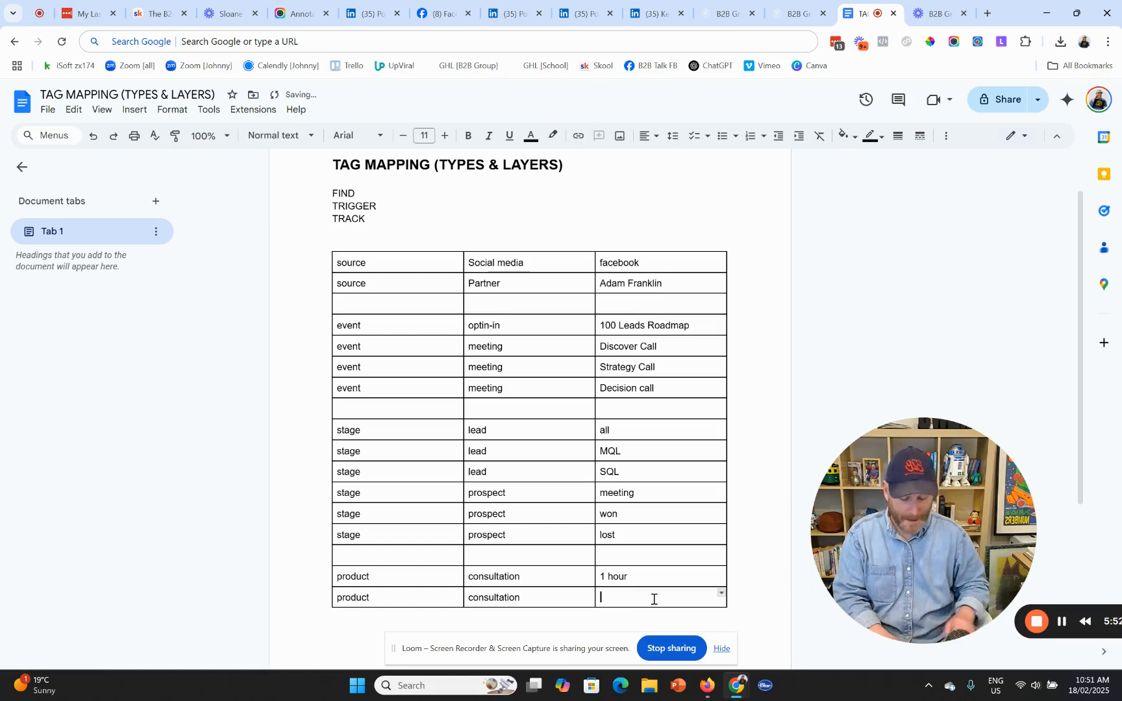
text(1 Day)
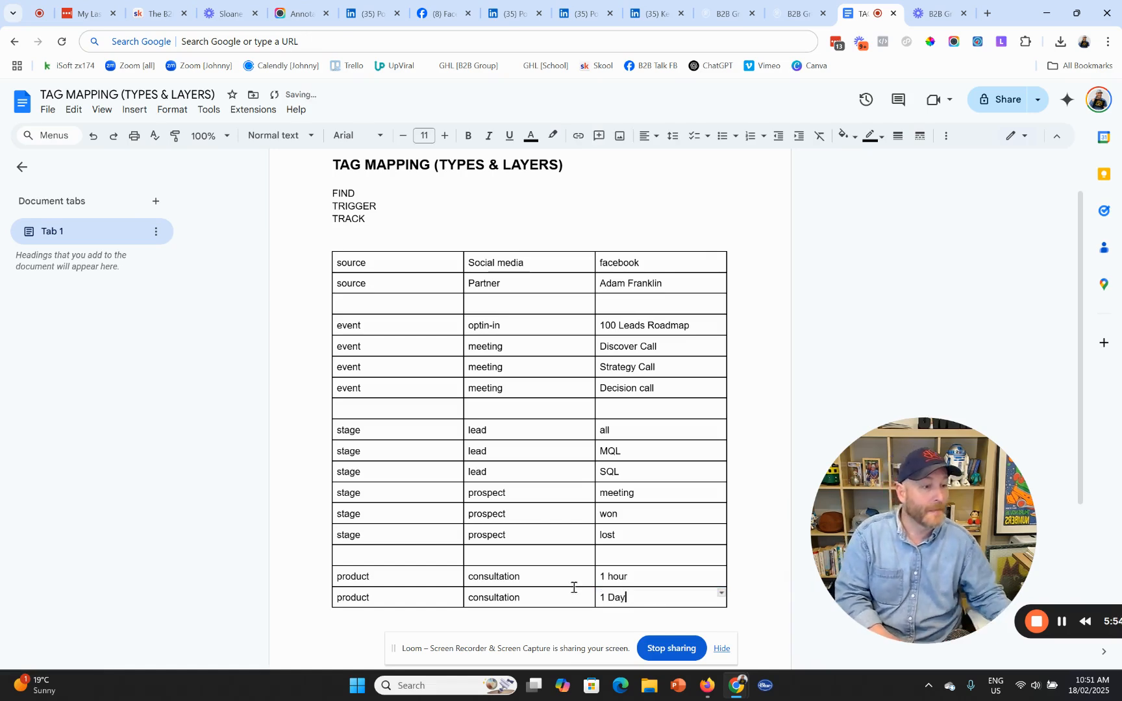
- Add a product / event / Strategy Day row below the 1 Day row
scroll(571, 563, down, 2)
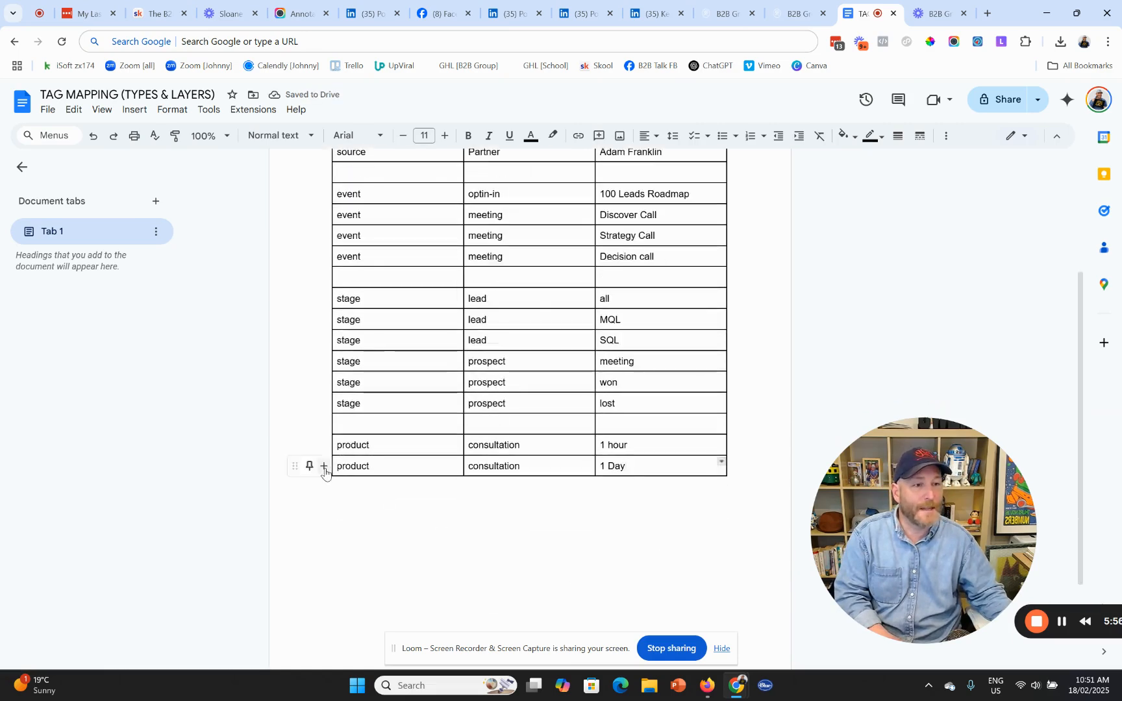
click(323, 468)
text(pro)
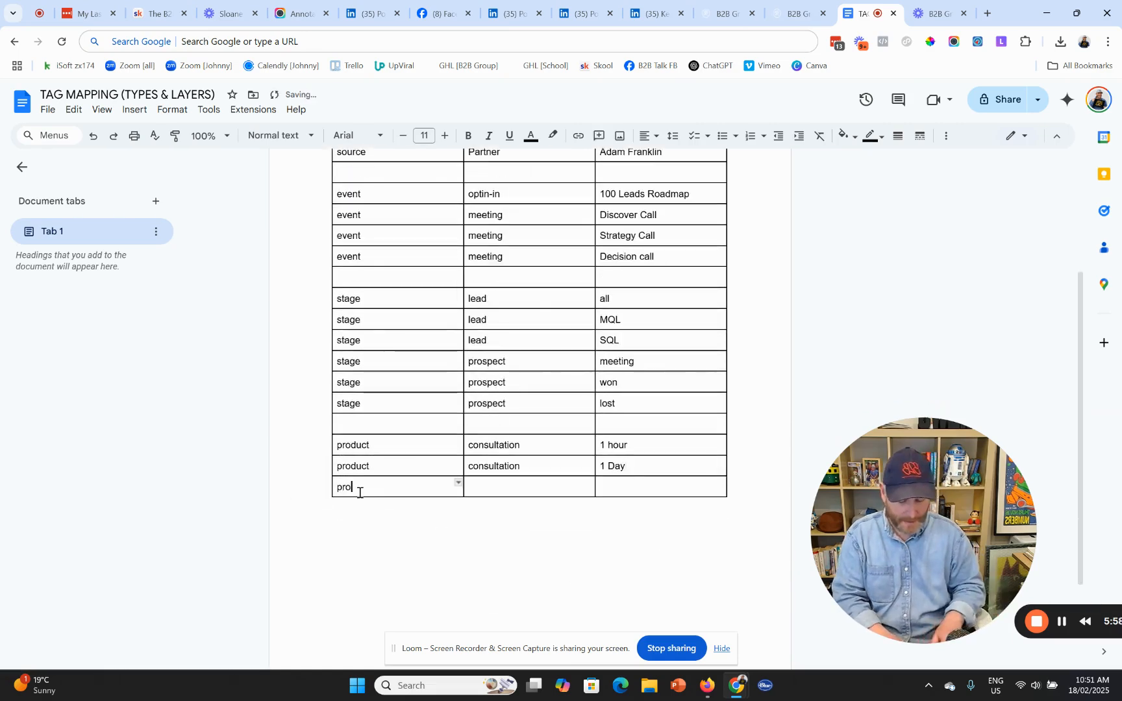
text(duct)
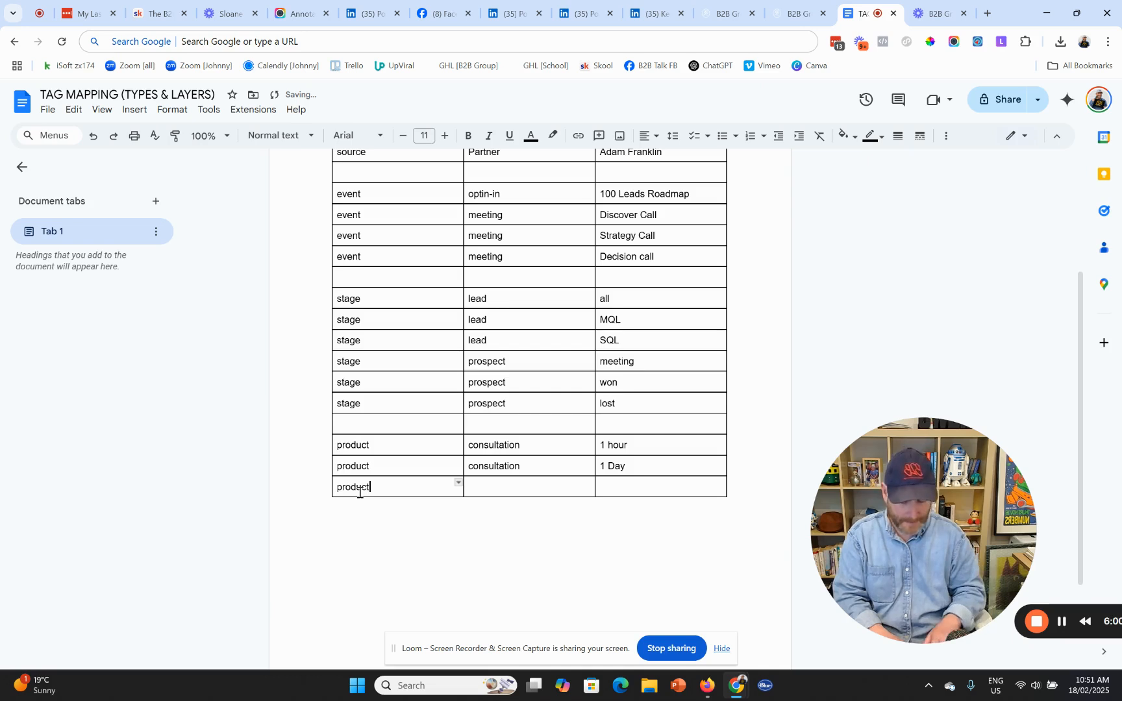
key(Tab)
text(event)
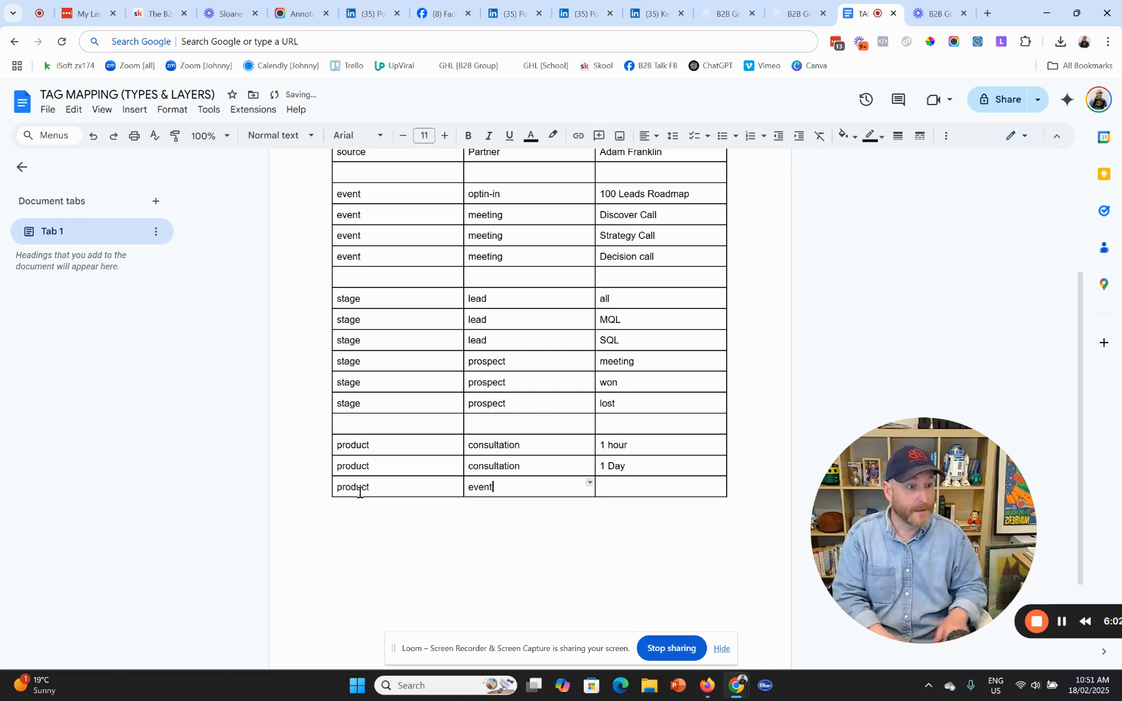
key(Tab)
text(Strategy Day)
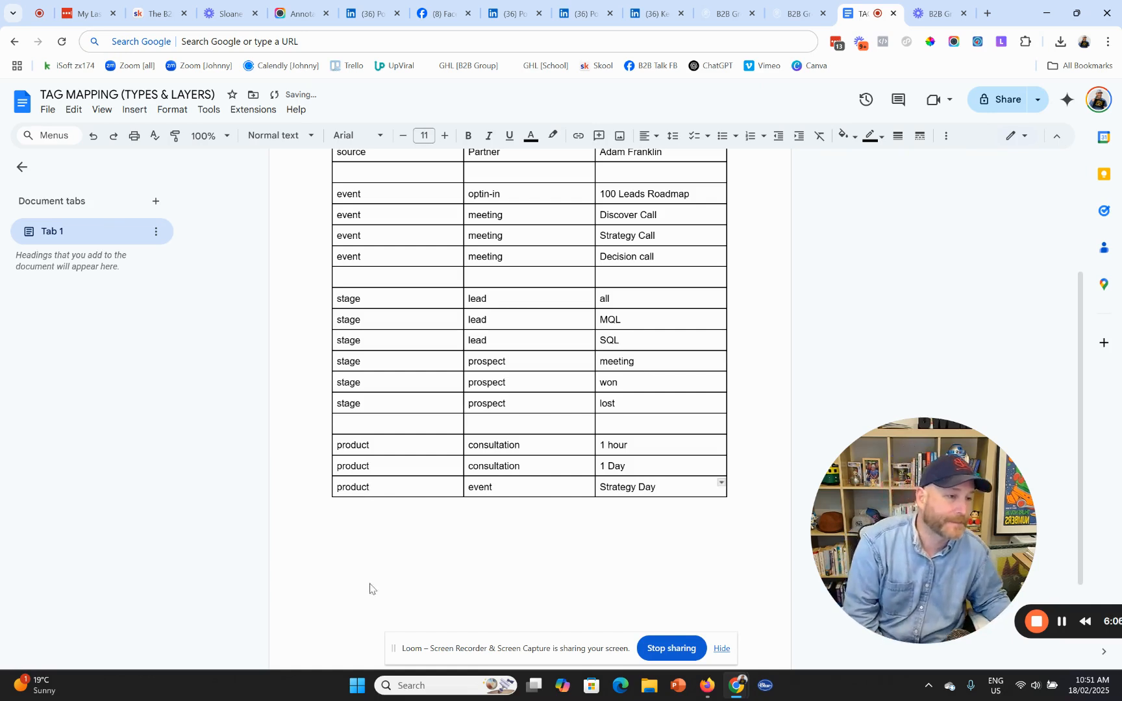
- Duplicate the Strategy Day row, rename one copy to Paid Webinar and fix the spelling
click(323, 487)
drag(450, 491, 656, 488)
key(ctrl+c)
click(447, 508)
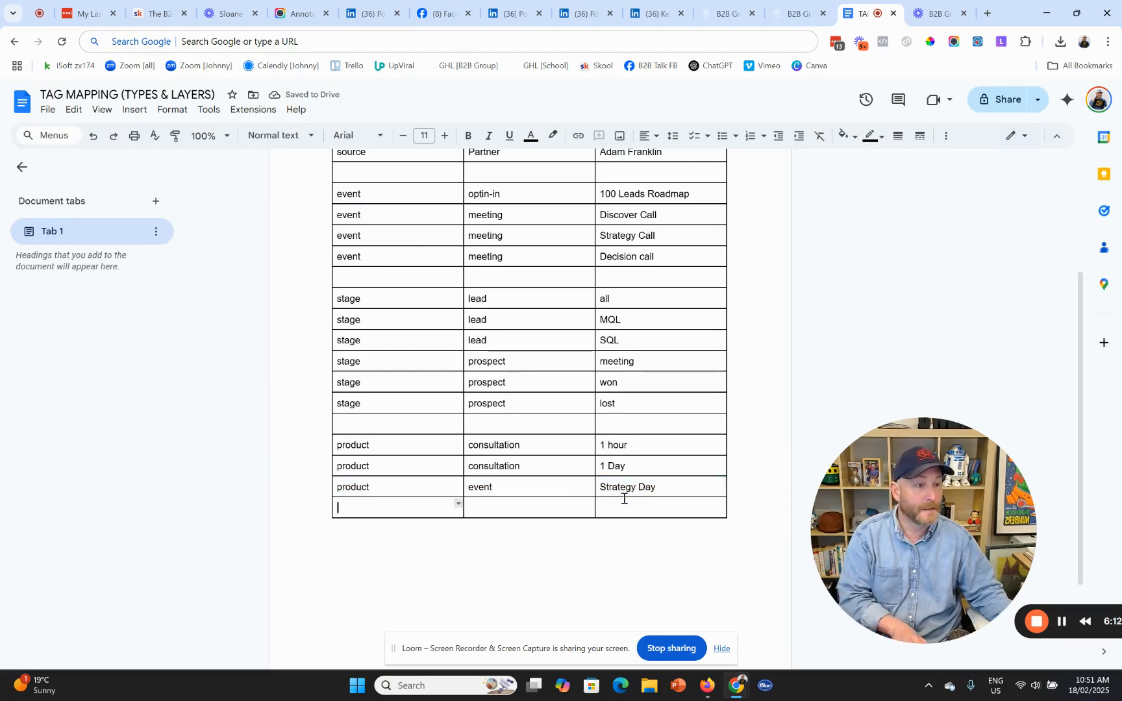
key(ctrl+v)
triple_click(624, 491)
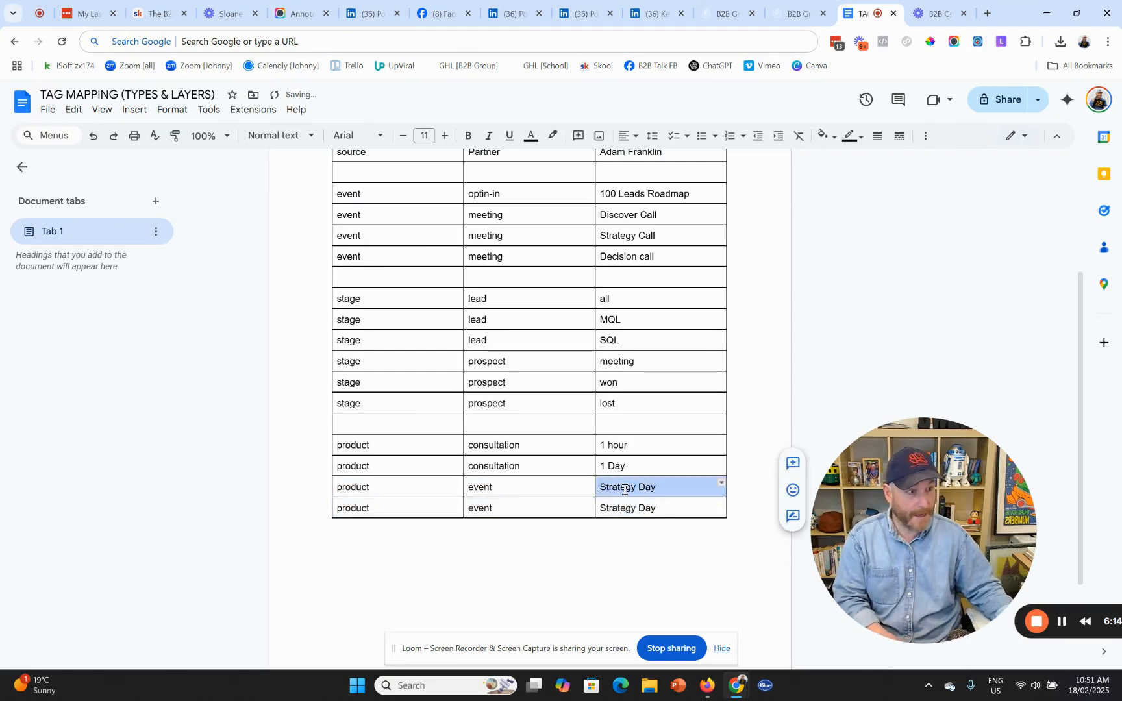
double_click(624, 490)
drag(656, 488, 600, 485)
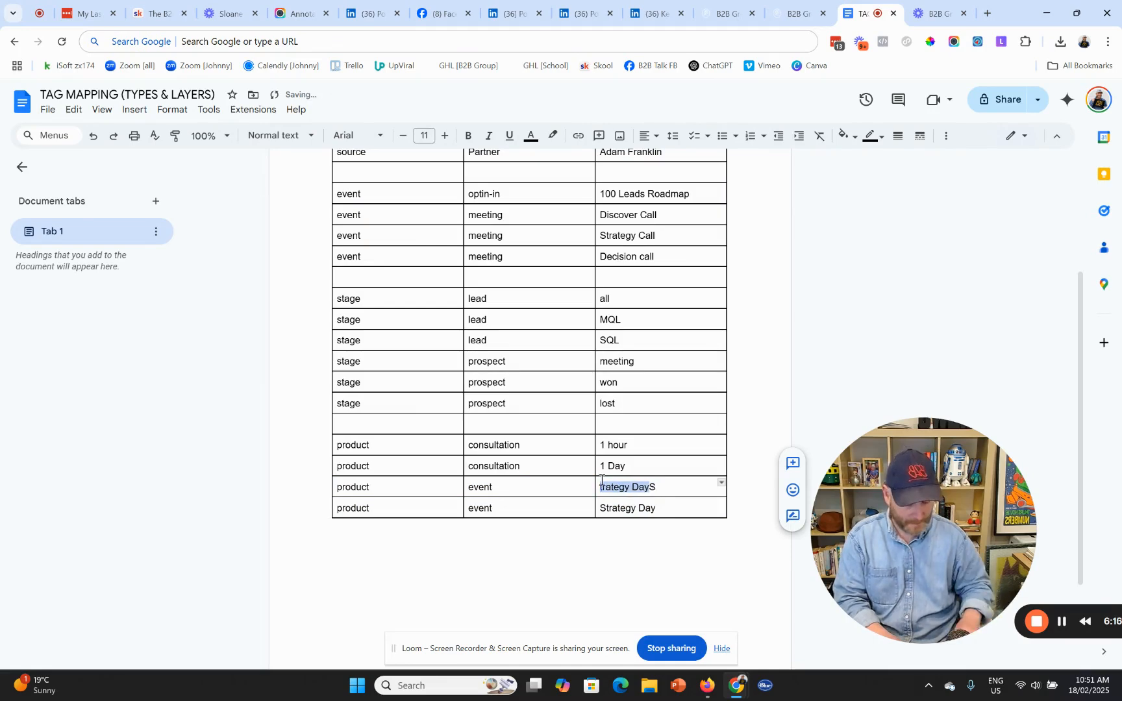
text(Paid Webain)
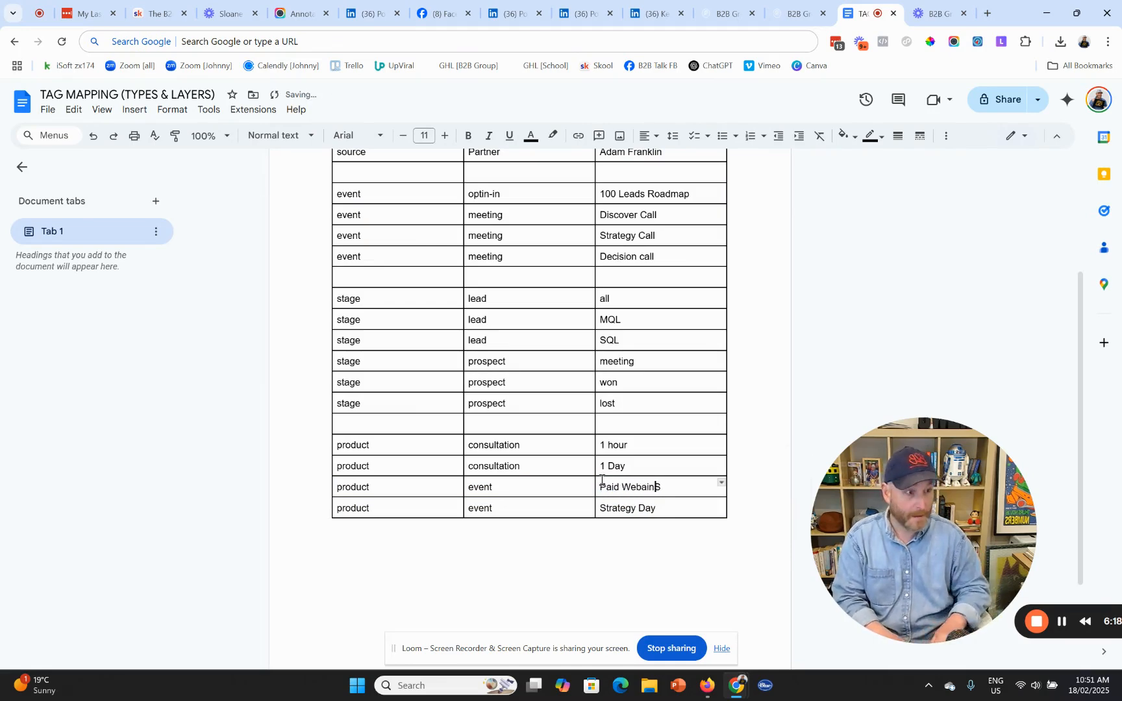
text(r)
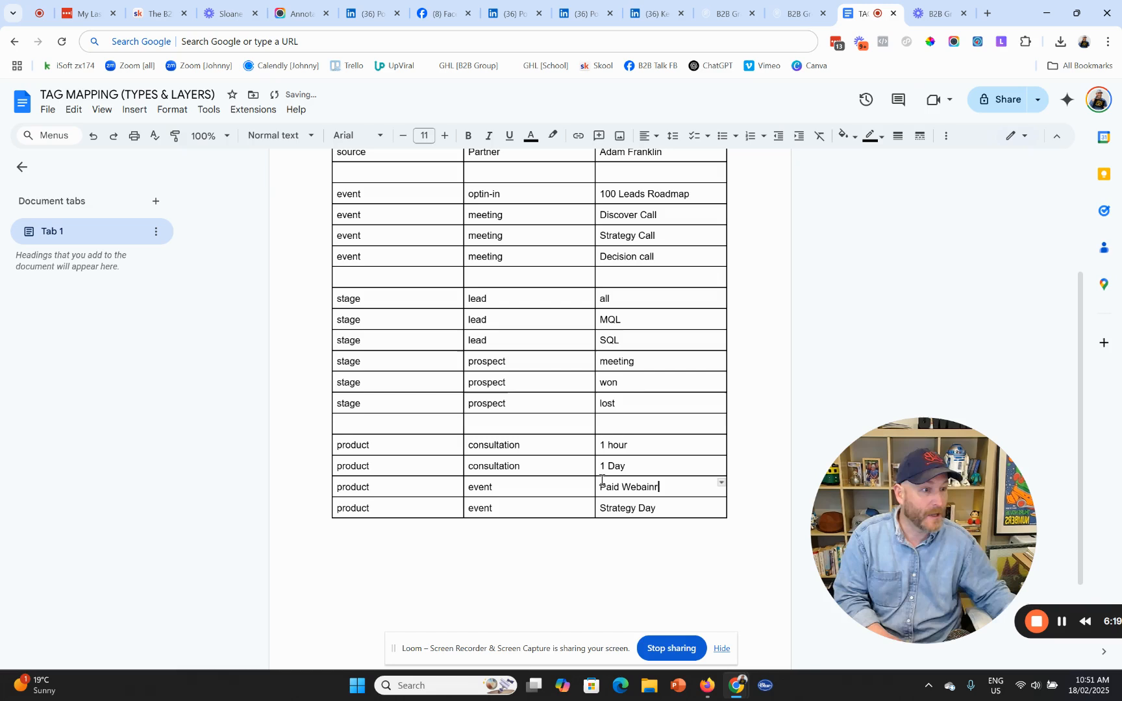
click(500, 551)
right_click(641, 490)
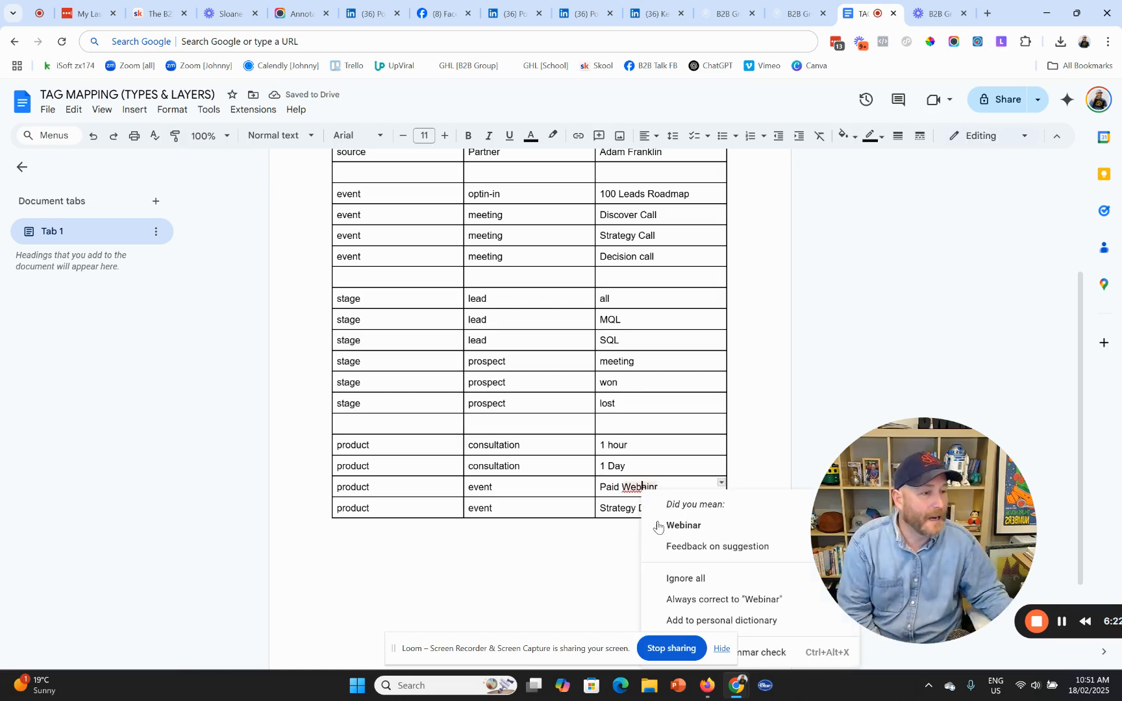
click(676, 523)
- Add a product / mrr / Momentum club row at the bottom
click(332, 544)
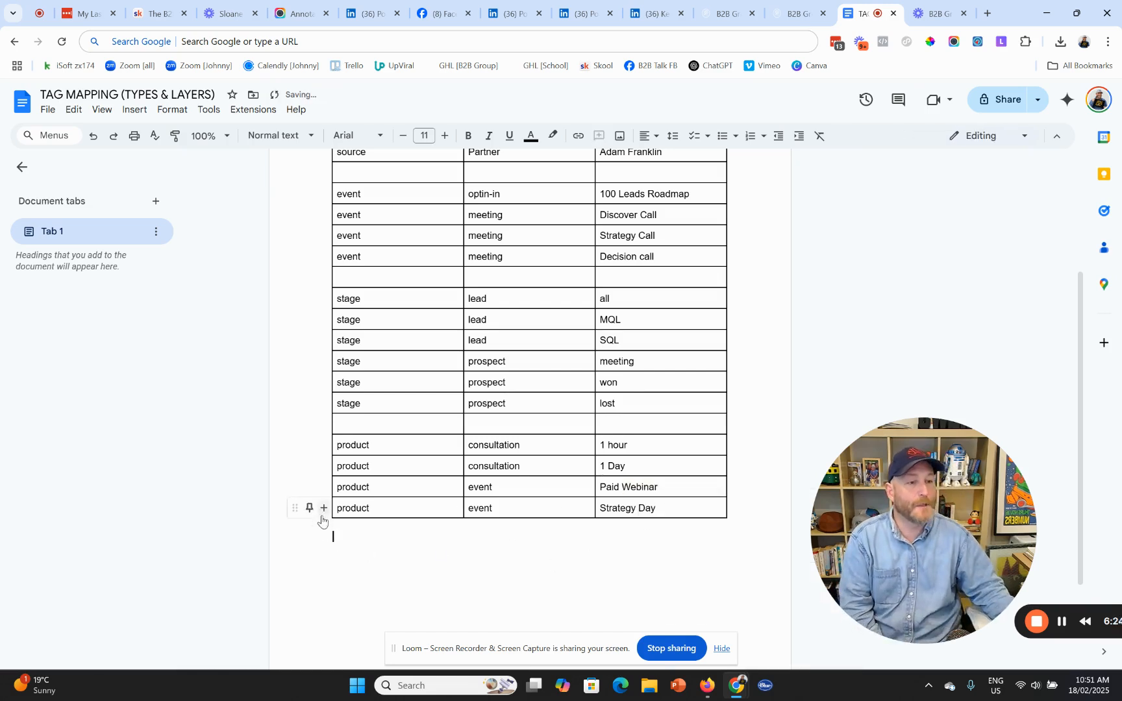
click(325, 516)
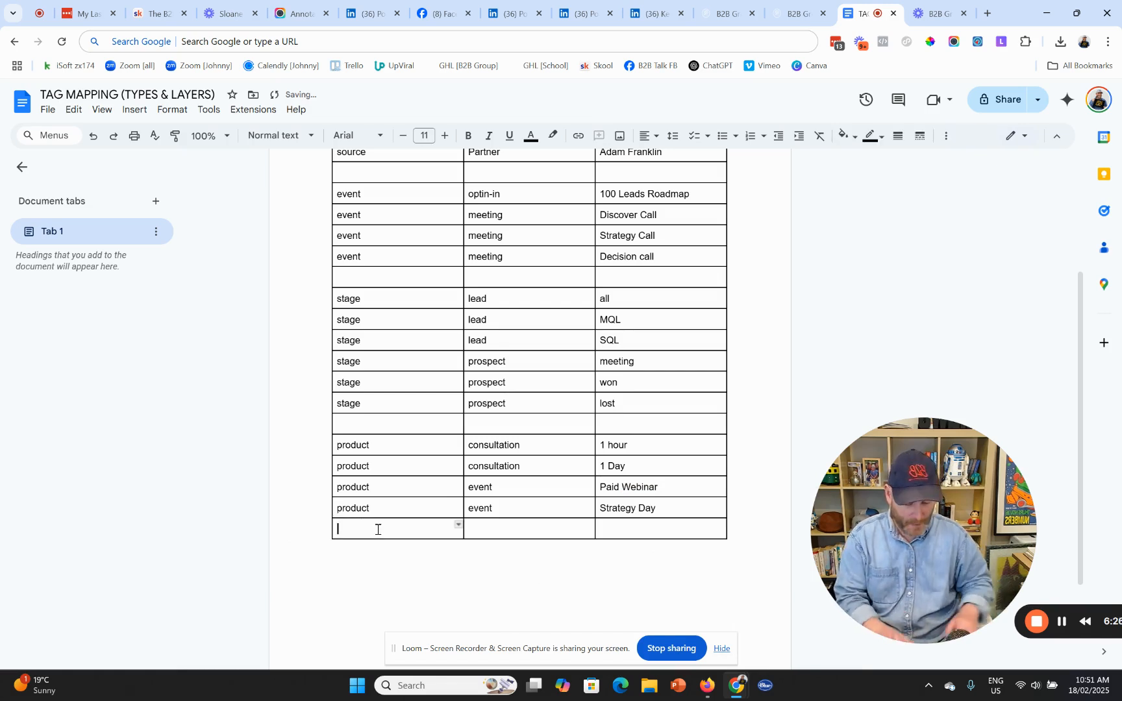
text(por)
key(BackSpace)
text(ro)
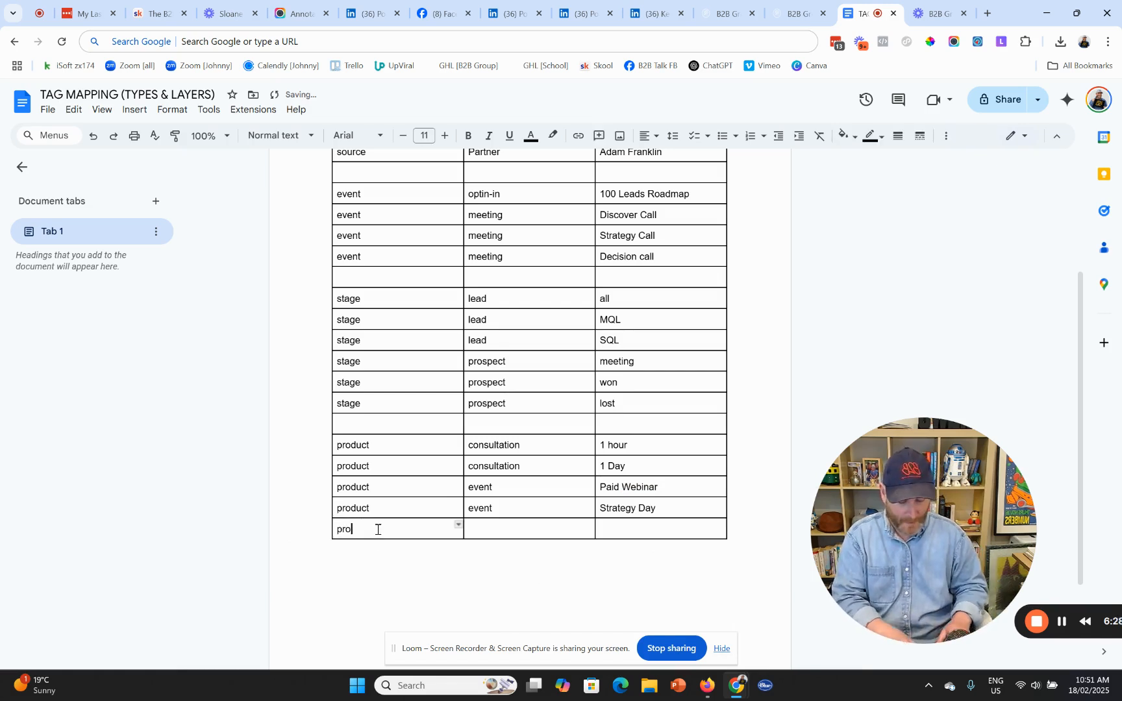
text(duct)
key(Tab)
text(m)
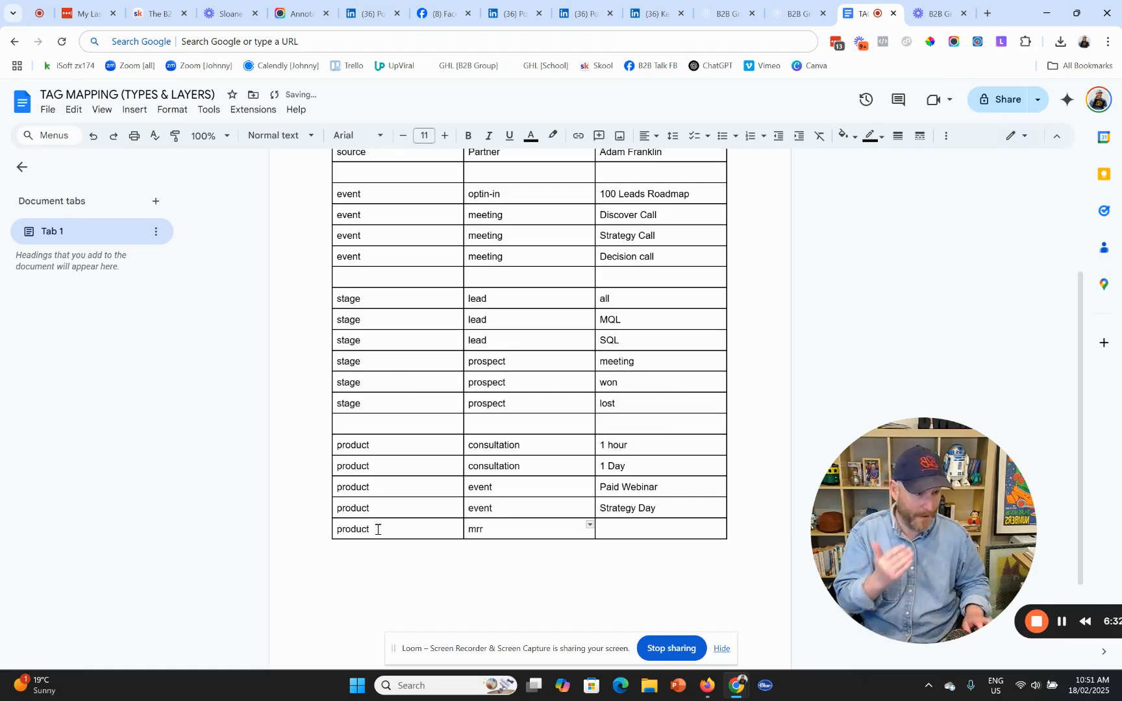
key(Tab)
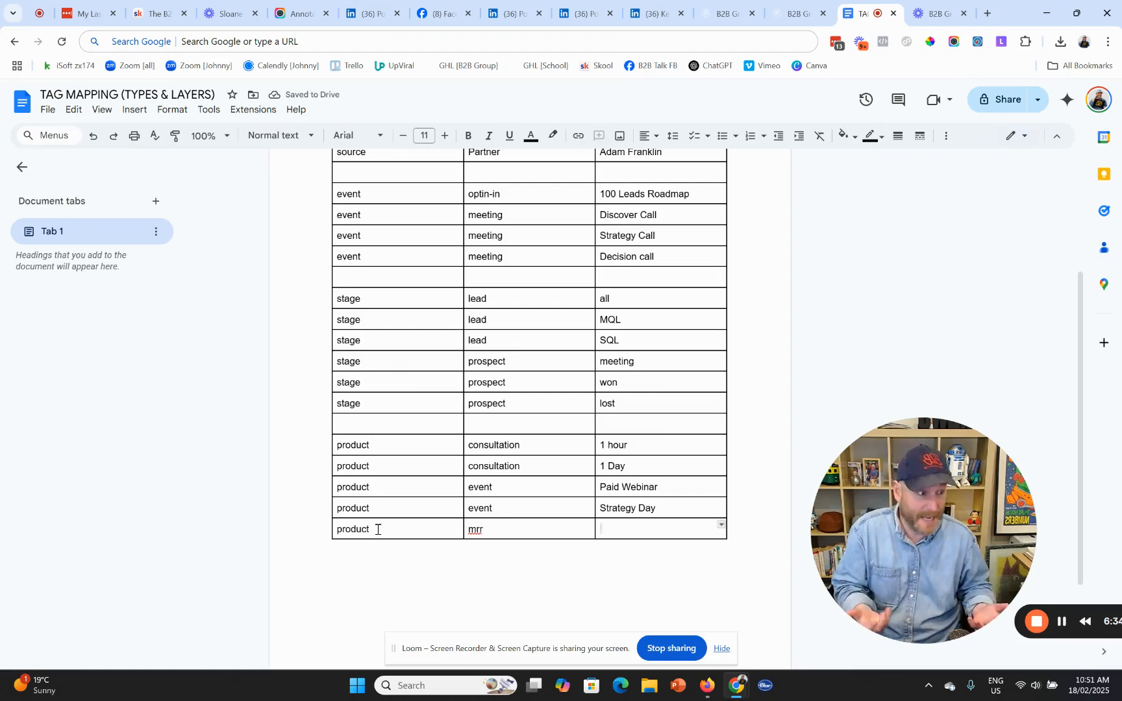
text(momenry)
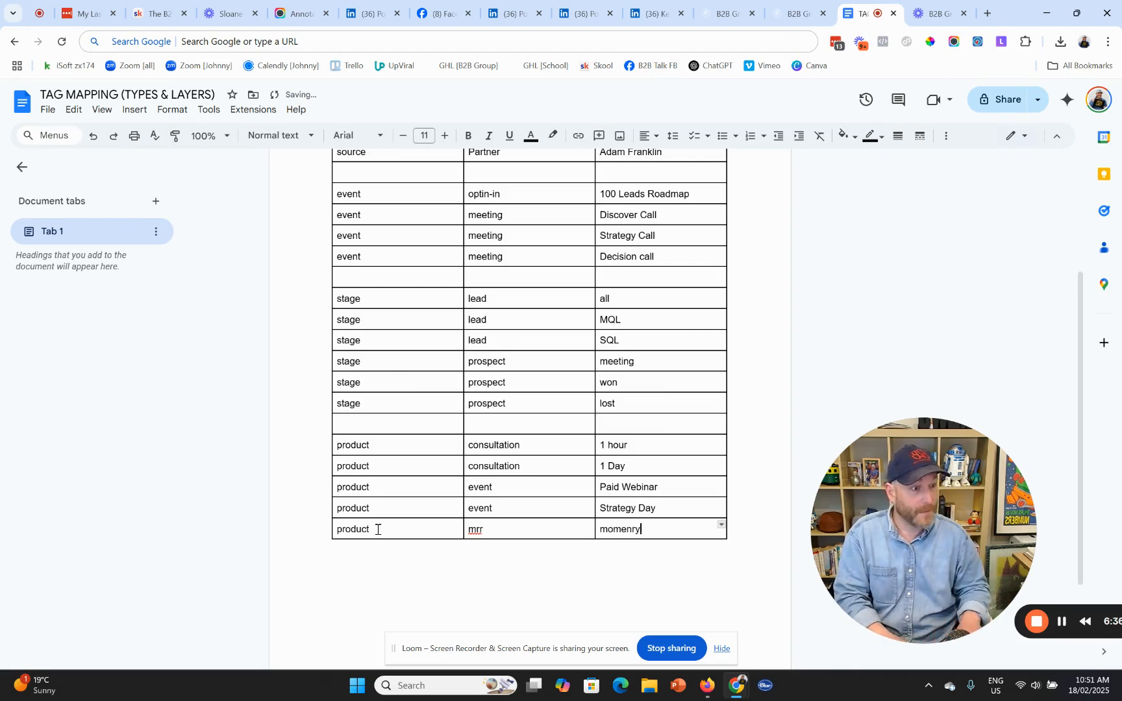
key(BackSpace)
key(BackSpace)
text(tum club)
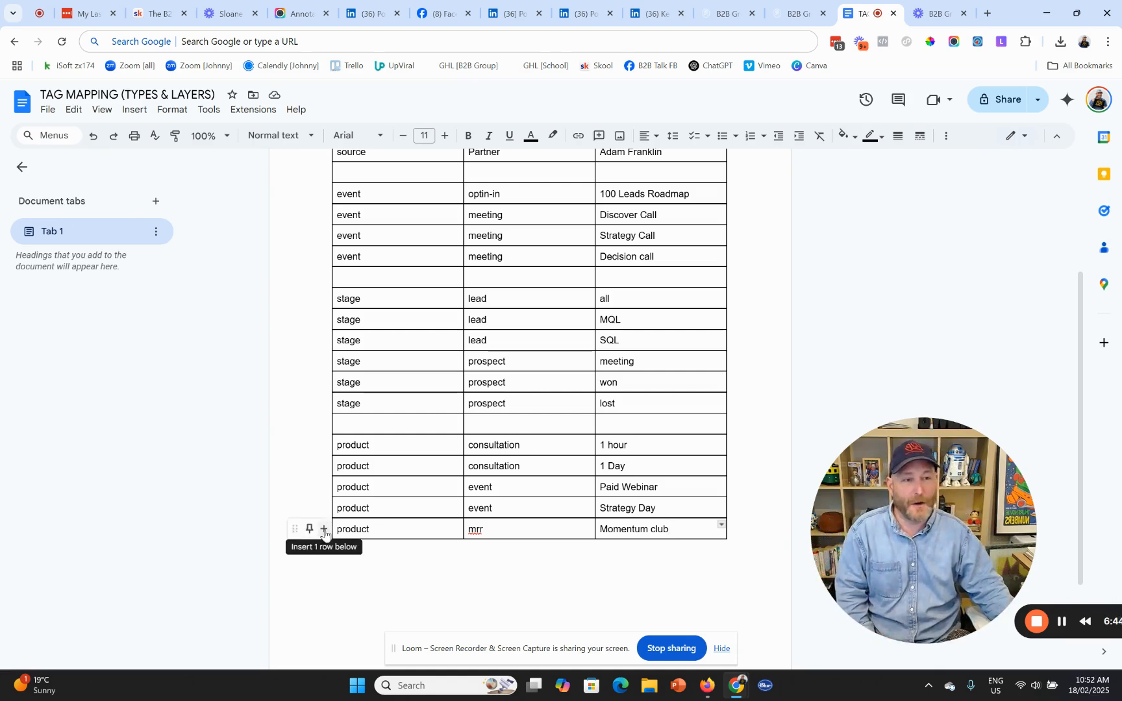
- Add three empty rows and fill one with mrr / Momentum club / plus
click(324, 531)
click(325, 550)
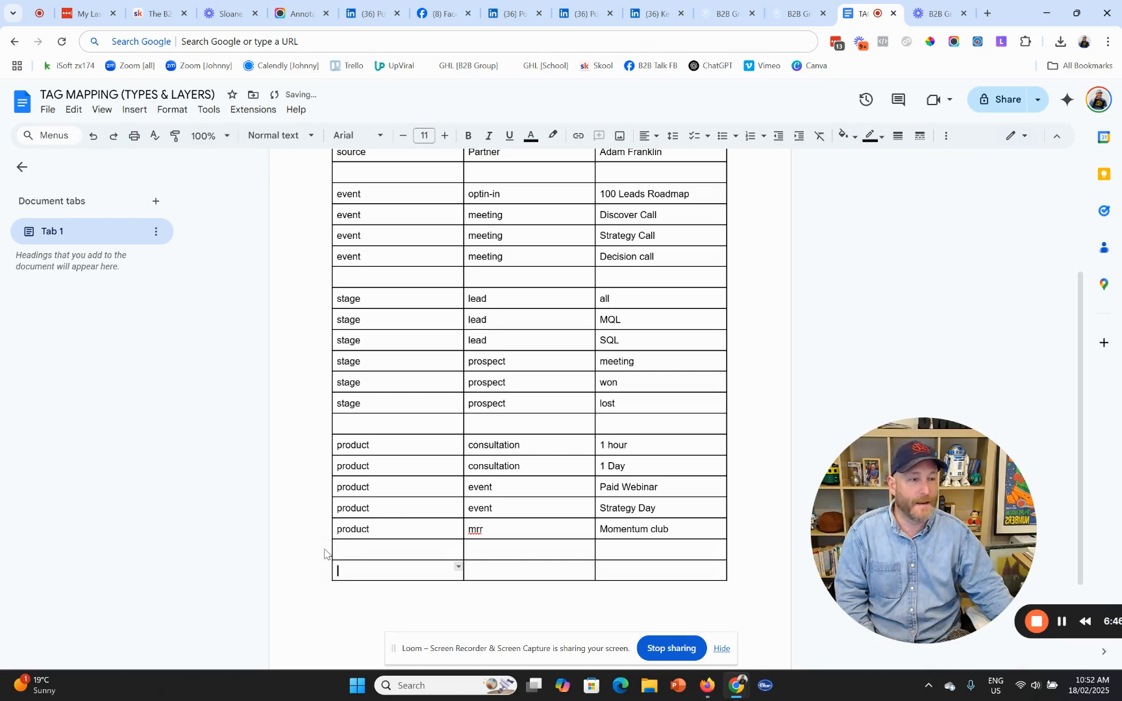
click(325, 571)
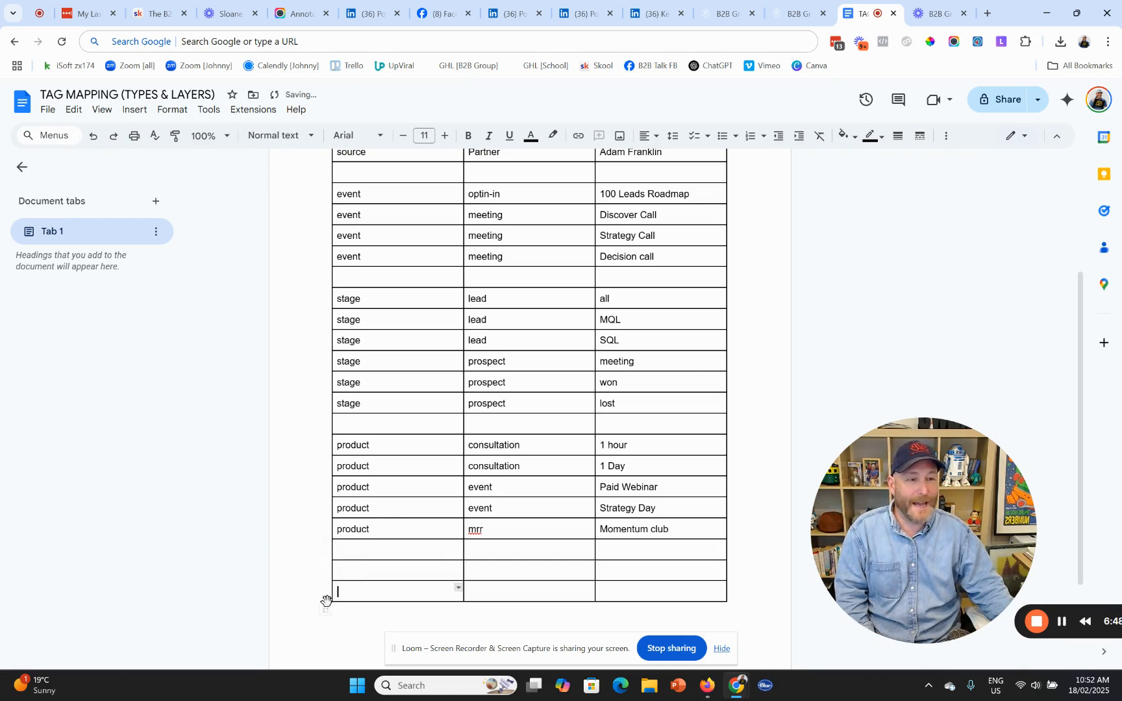
mouse_move(324, 594)
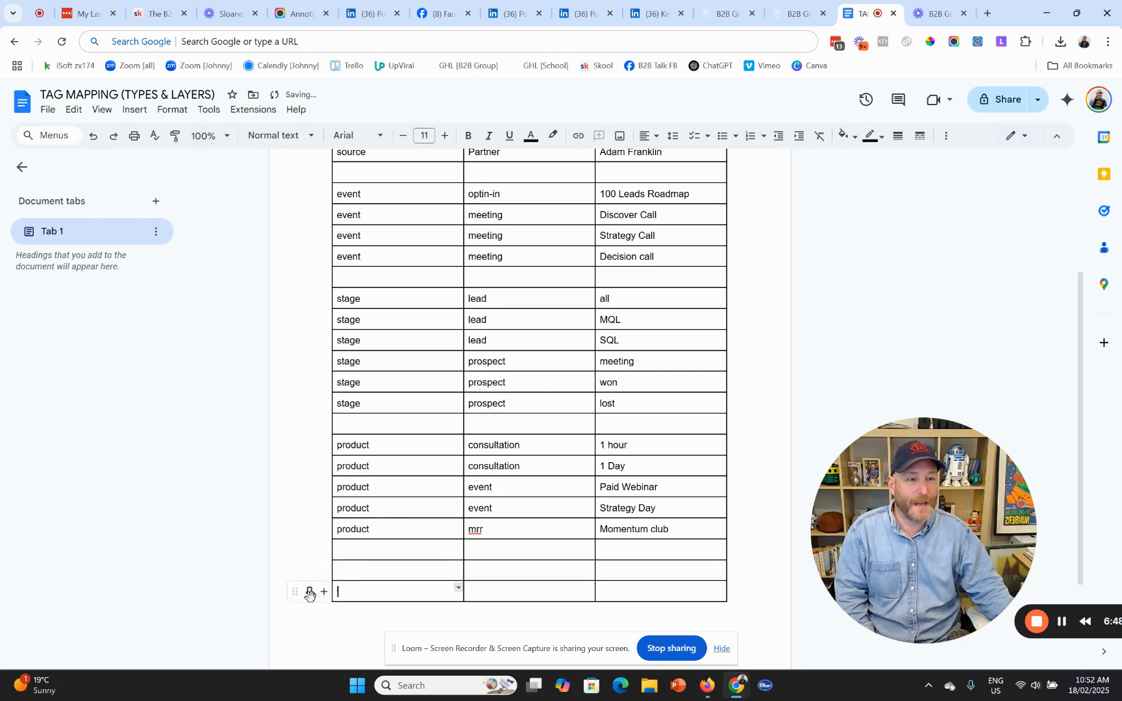
click(406, 571)
text(mrr)
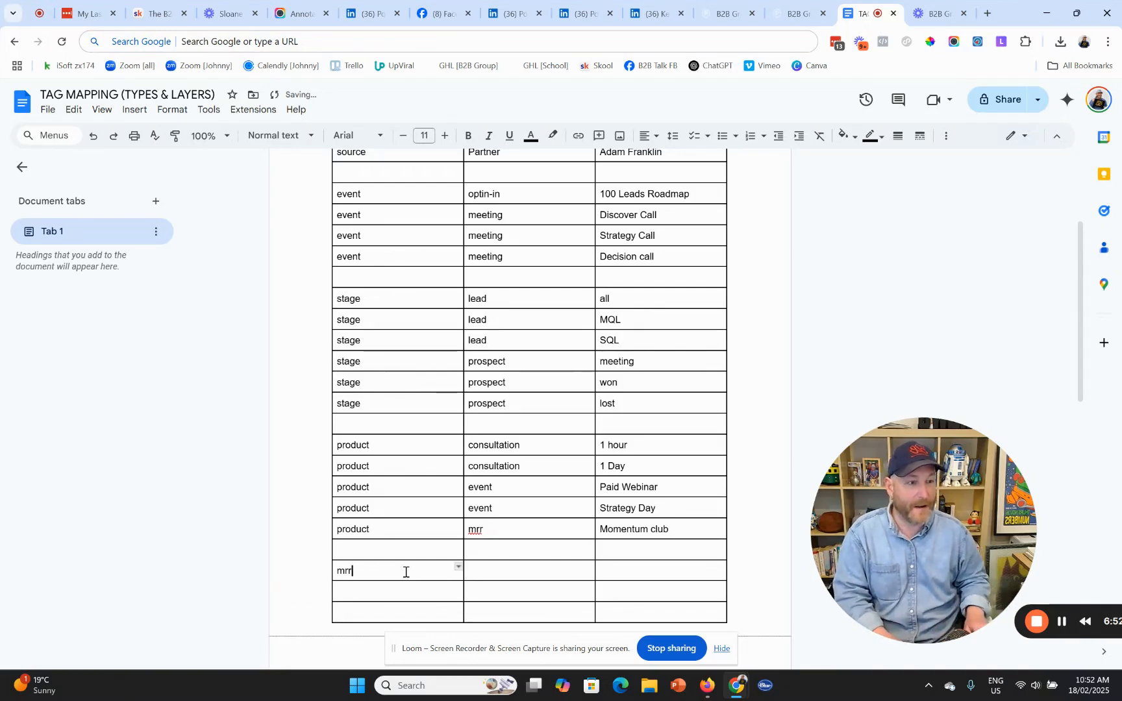
key(Tab)
text(mo)
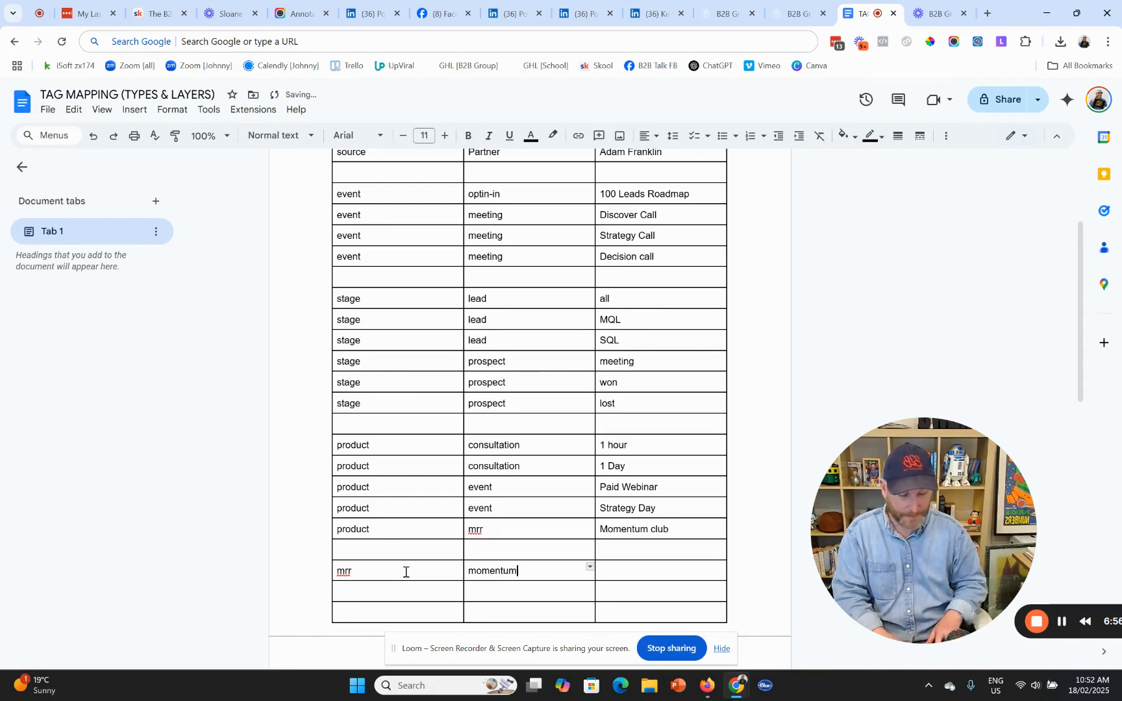
text(mentum)
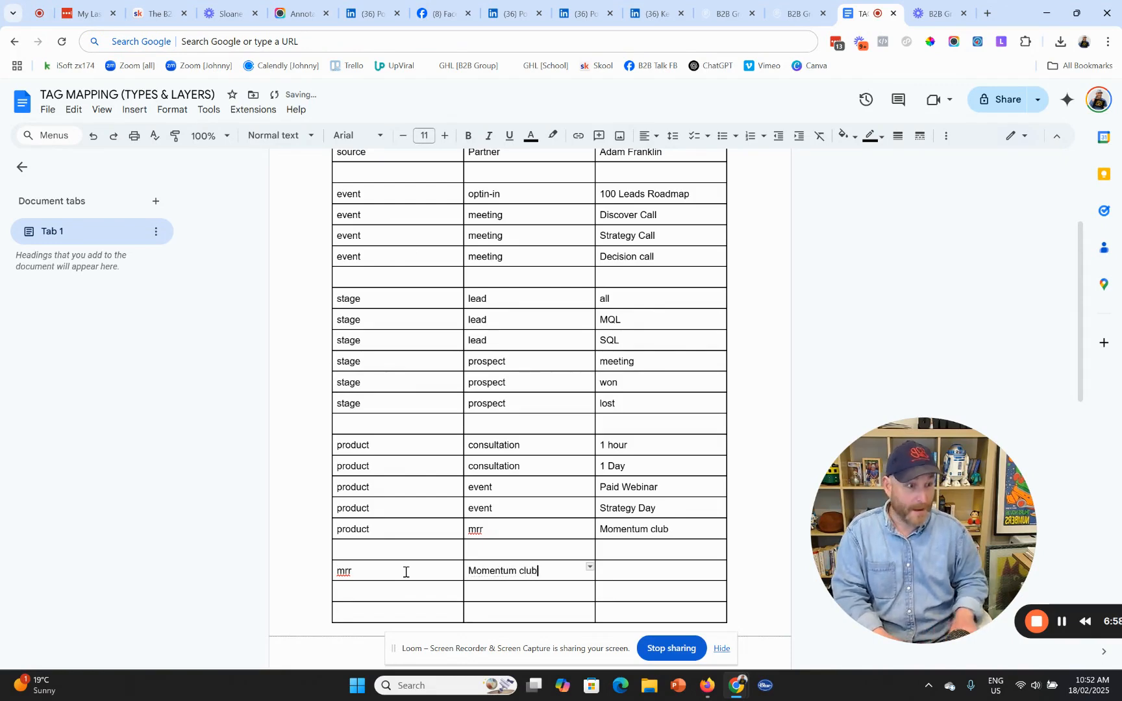
key(Tab)
text(plus)
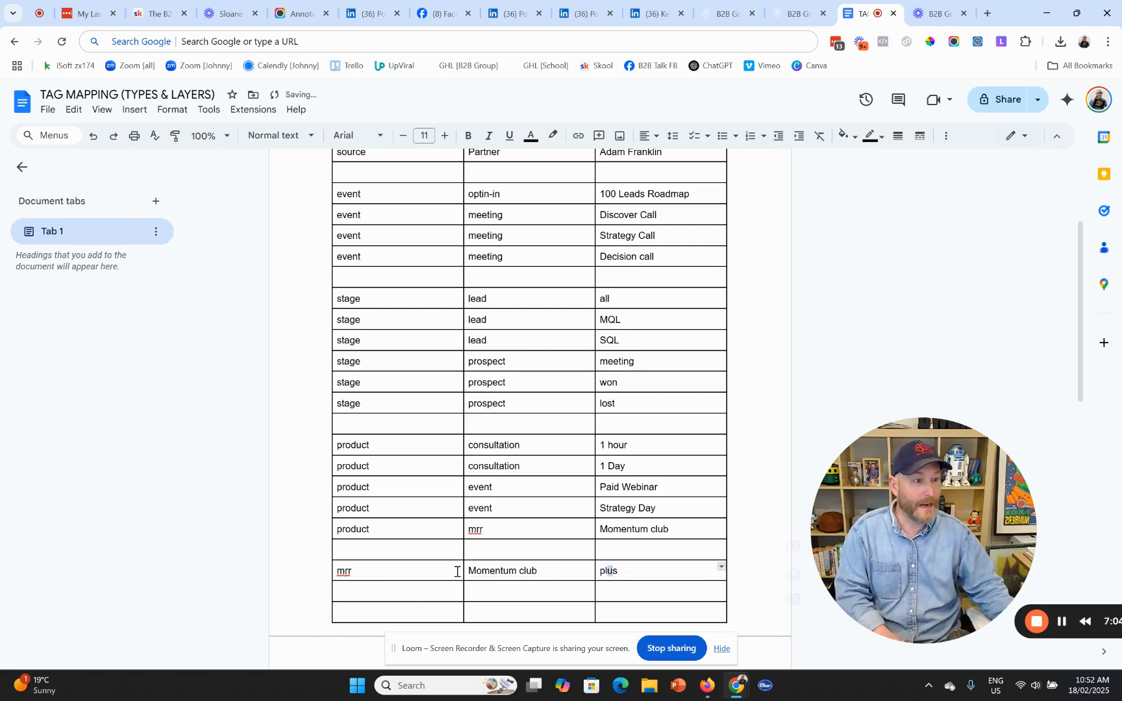
- Paste the mrr plus row into the two rows below, retagging them basic and all
shift+click(423, 573)
key(ctrl+c)
click(423, 591)
key(ctrl+v)
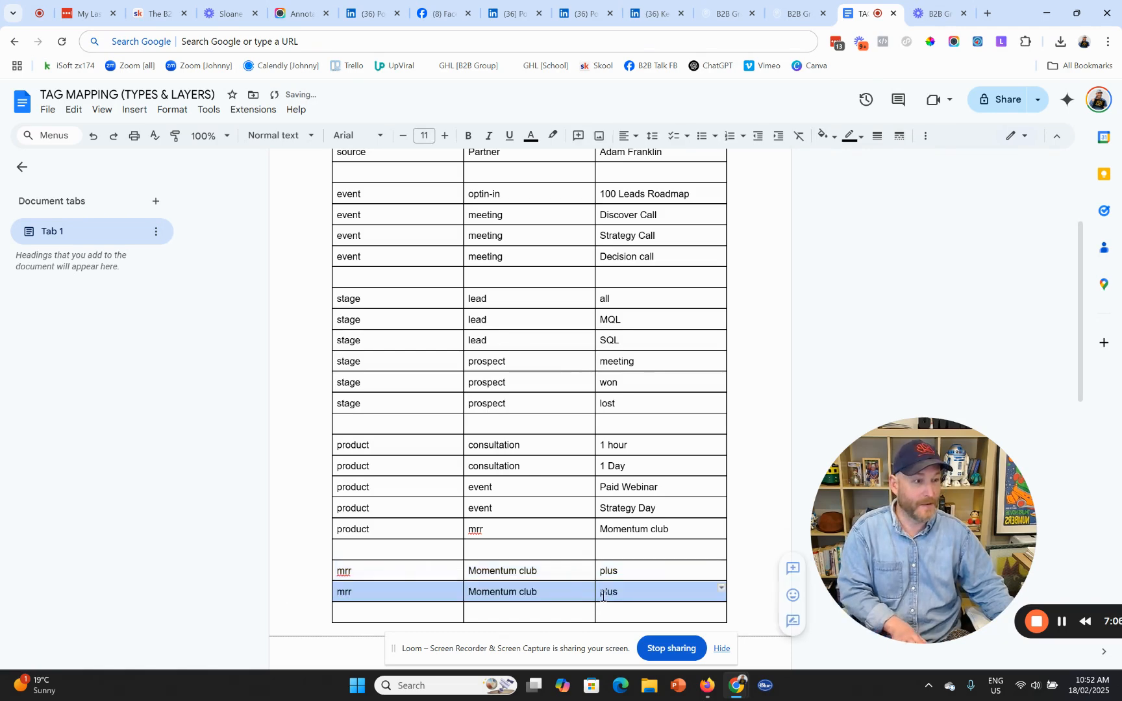
double_click(610, 593)
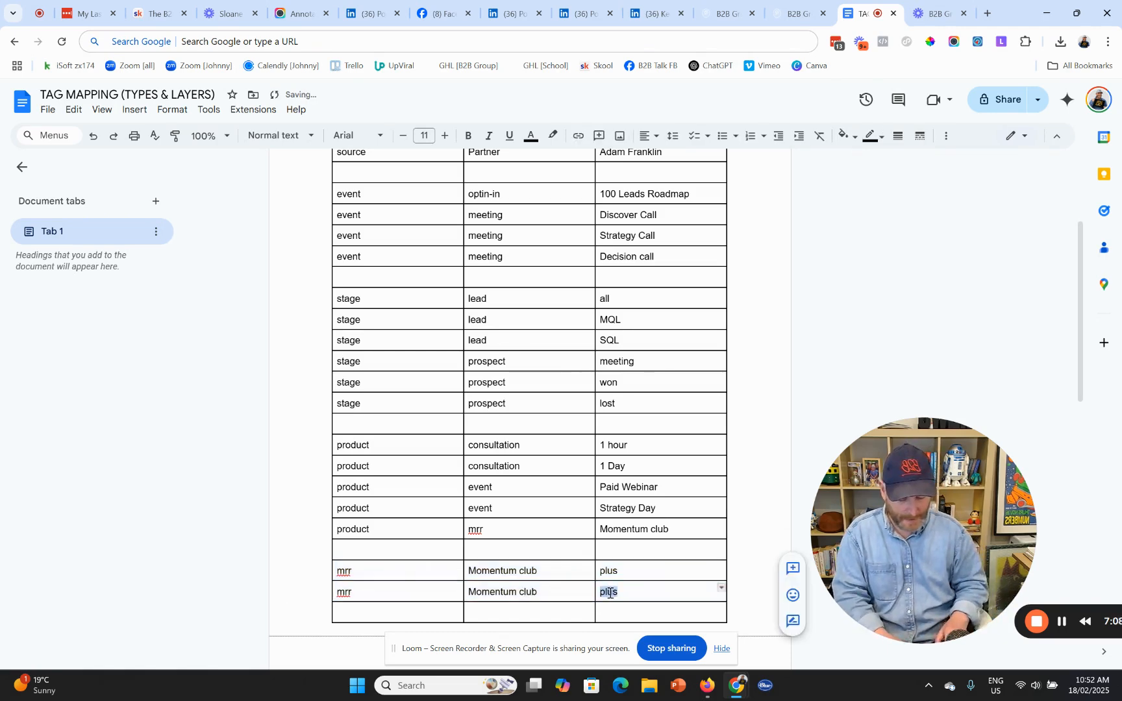
text(o)
text(basic)
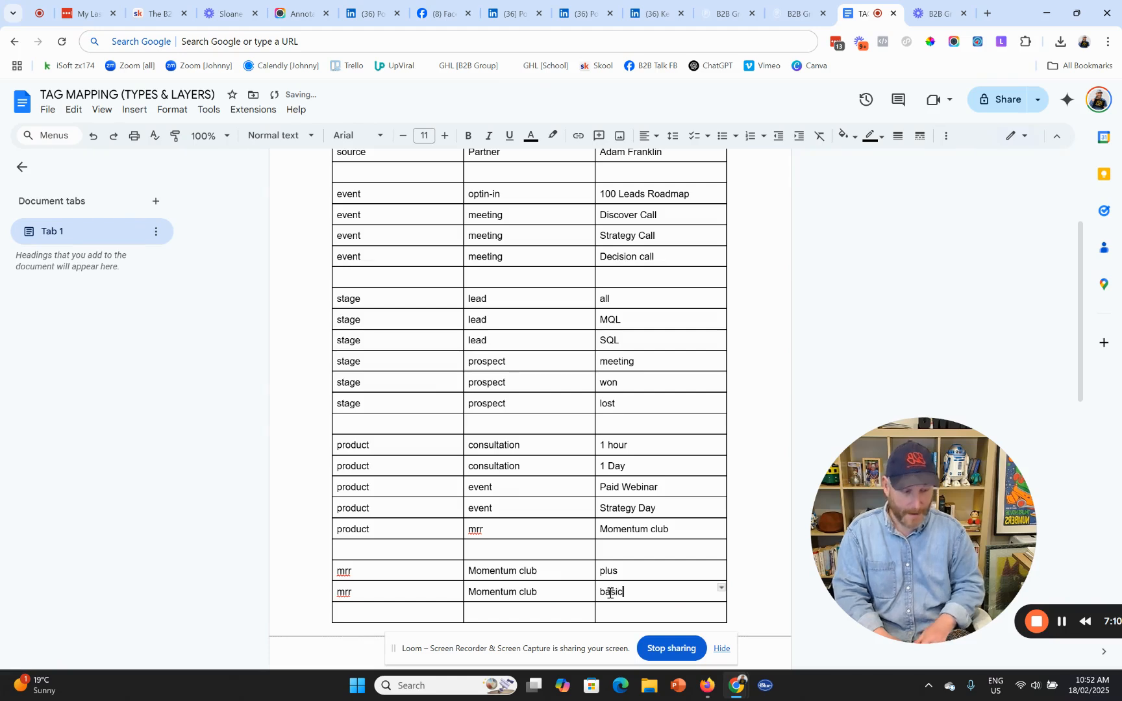
click(461, 609)
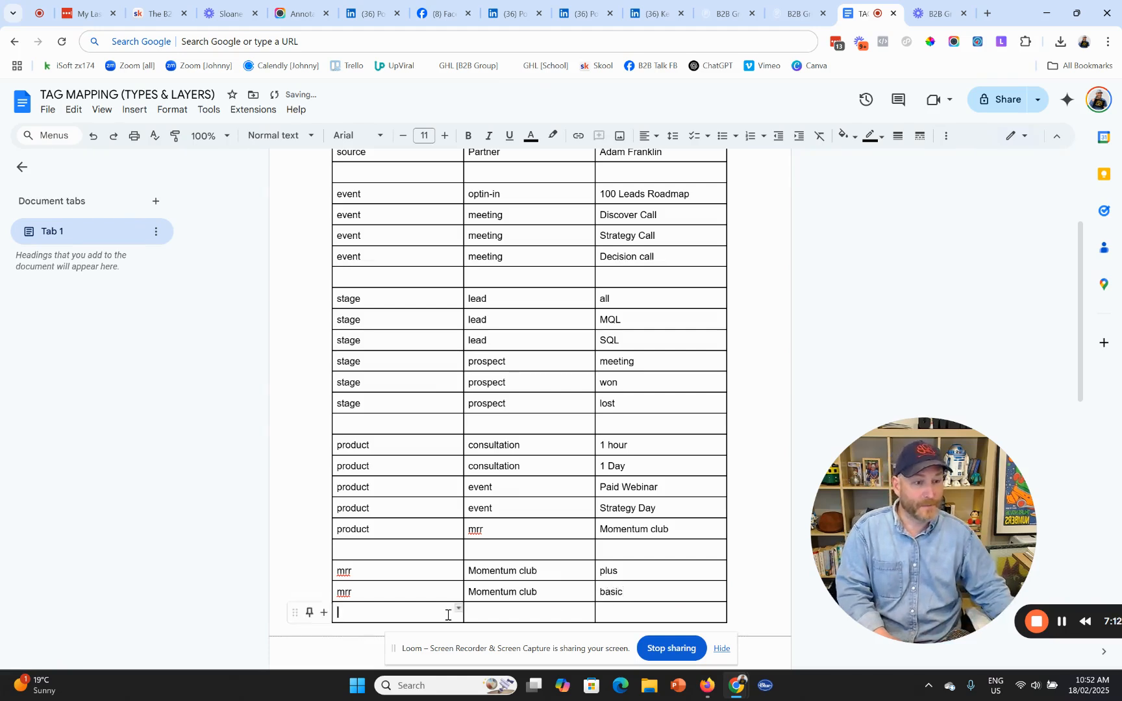
key(ctrl+v)
double_click(606, 616)
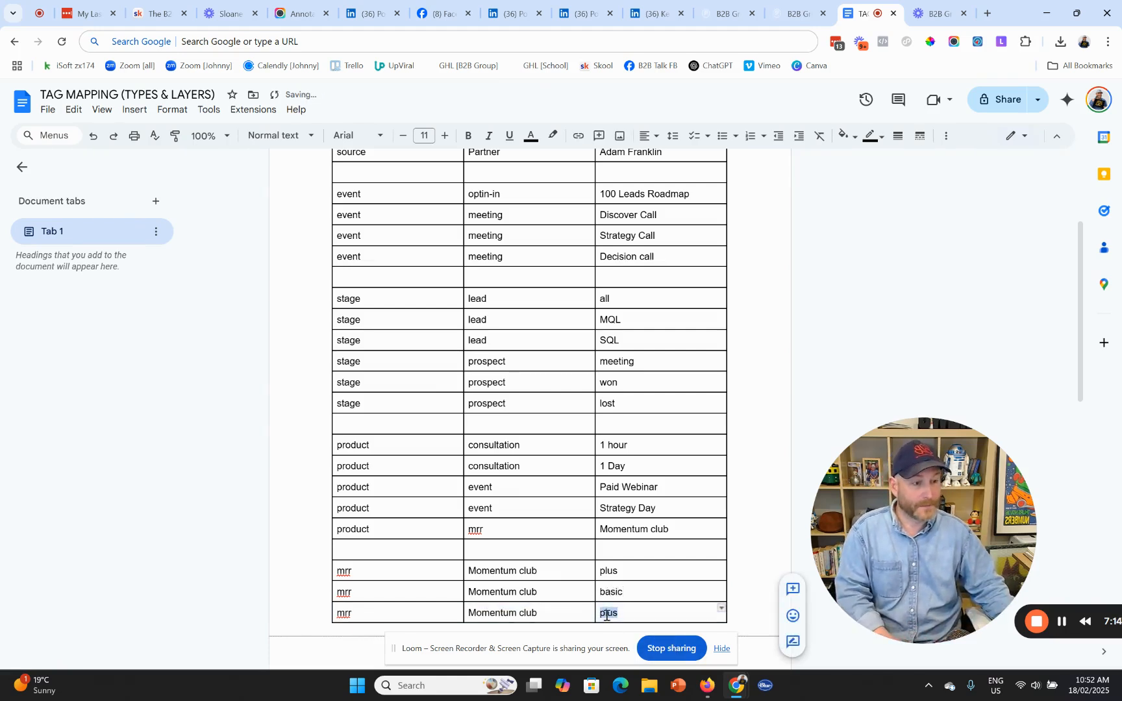
text(all)
scroll(585, 520, down, 3)
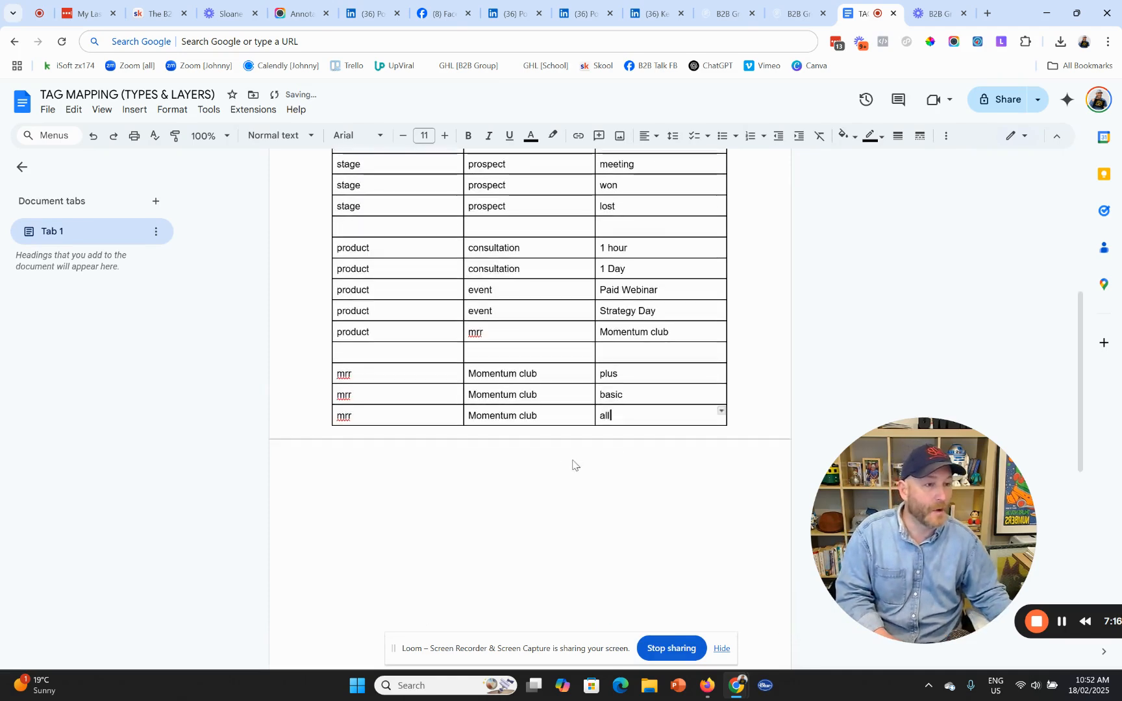
scroll(573, 464, up, 6)
scroll(552, 499, down, 1)
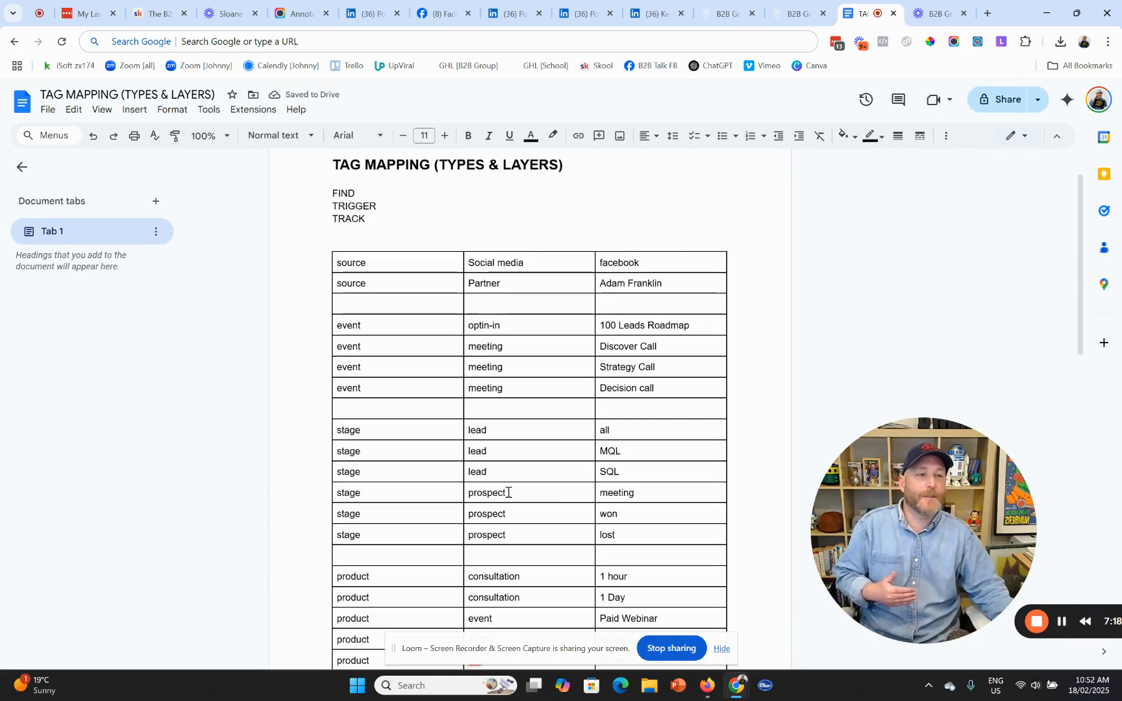
scroll(523, 506, down, 4)
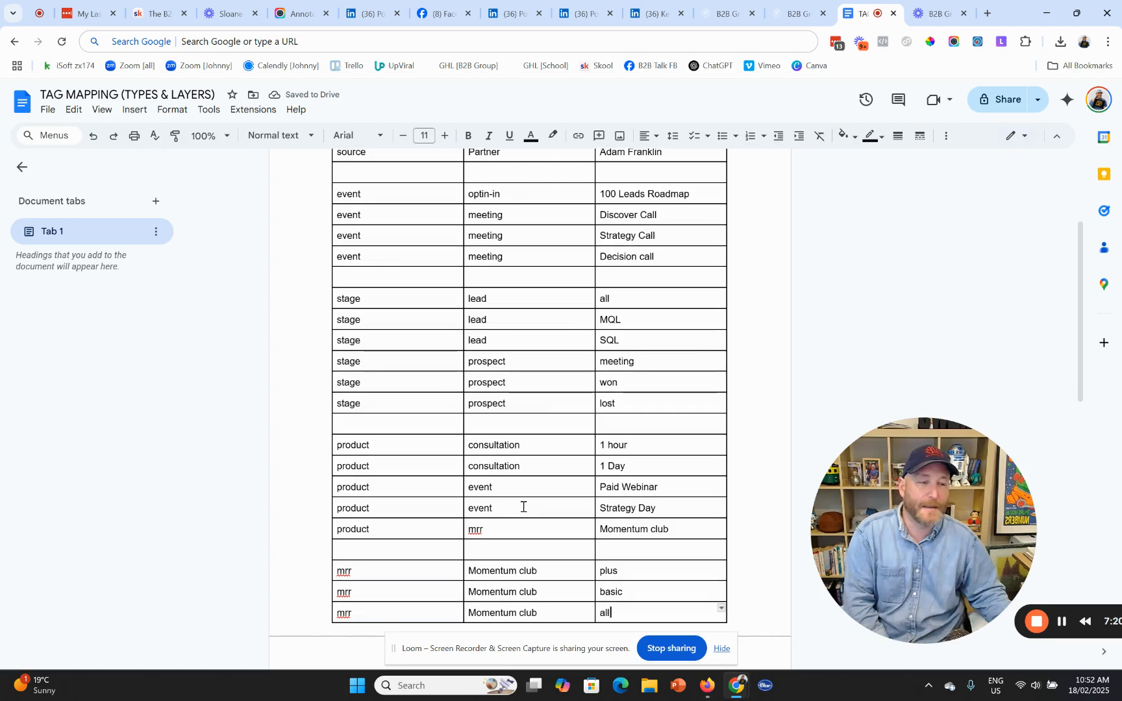
scroll(523, 509, up, 5)
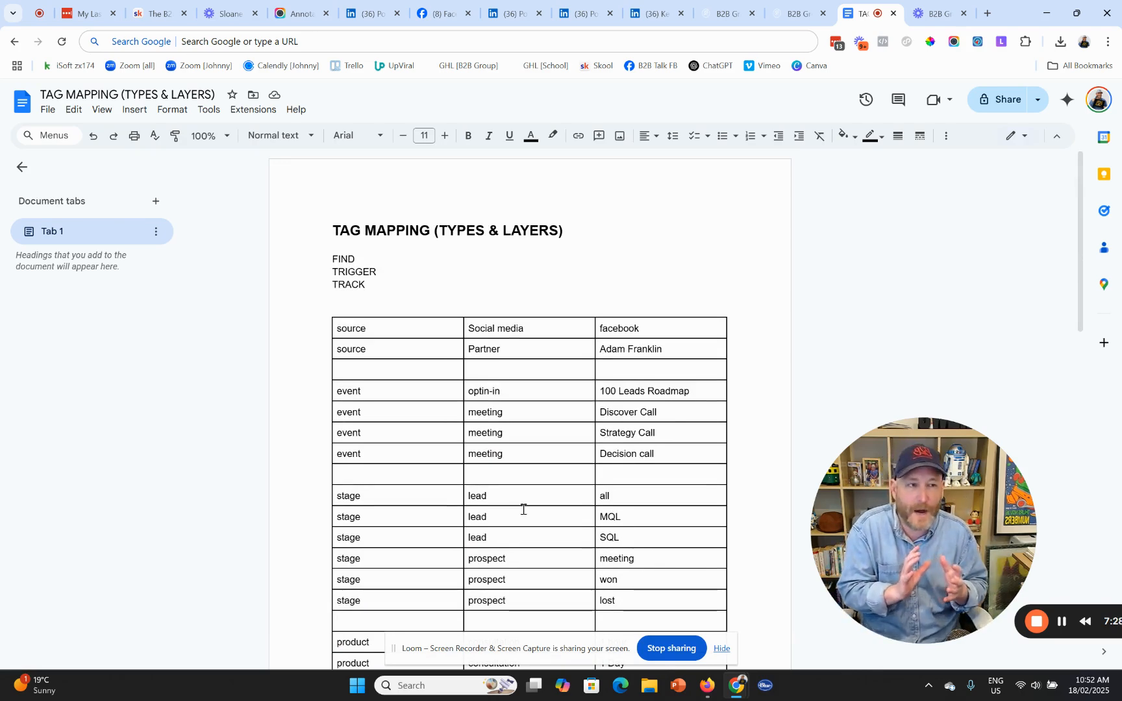
- Remove the blank line below TRACK and add a source / Ads / Facebook row under Partner
click(359, 296)
key(BackSpace)
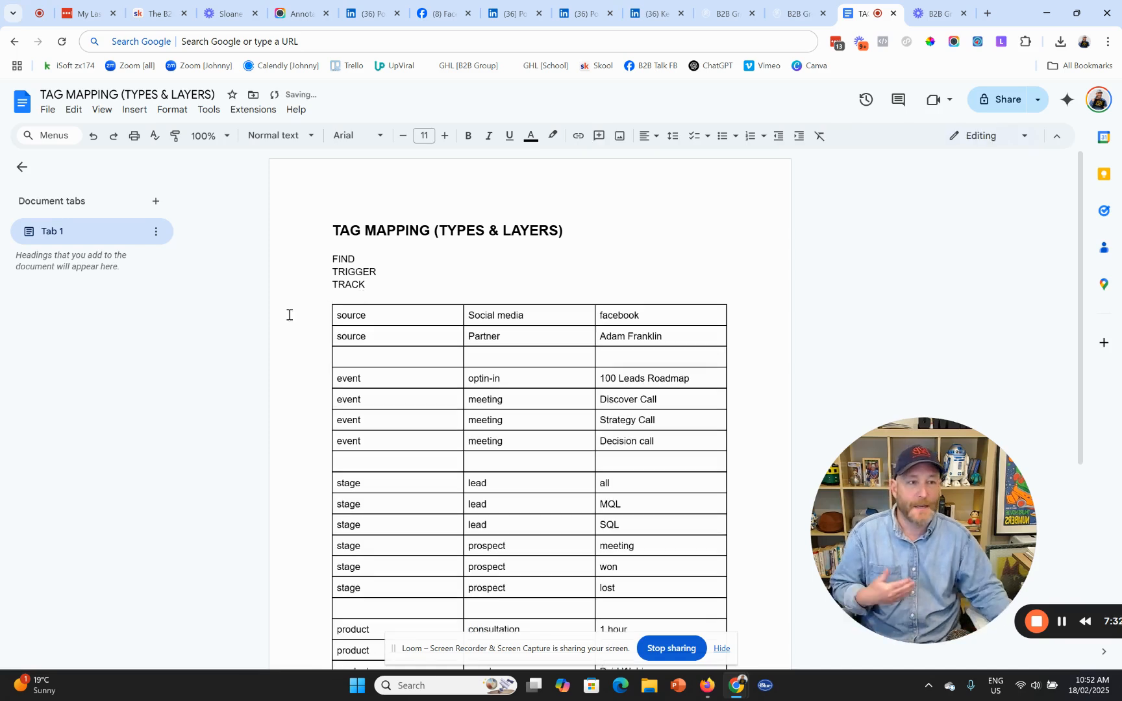
click(322, 357)
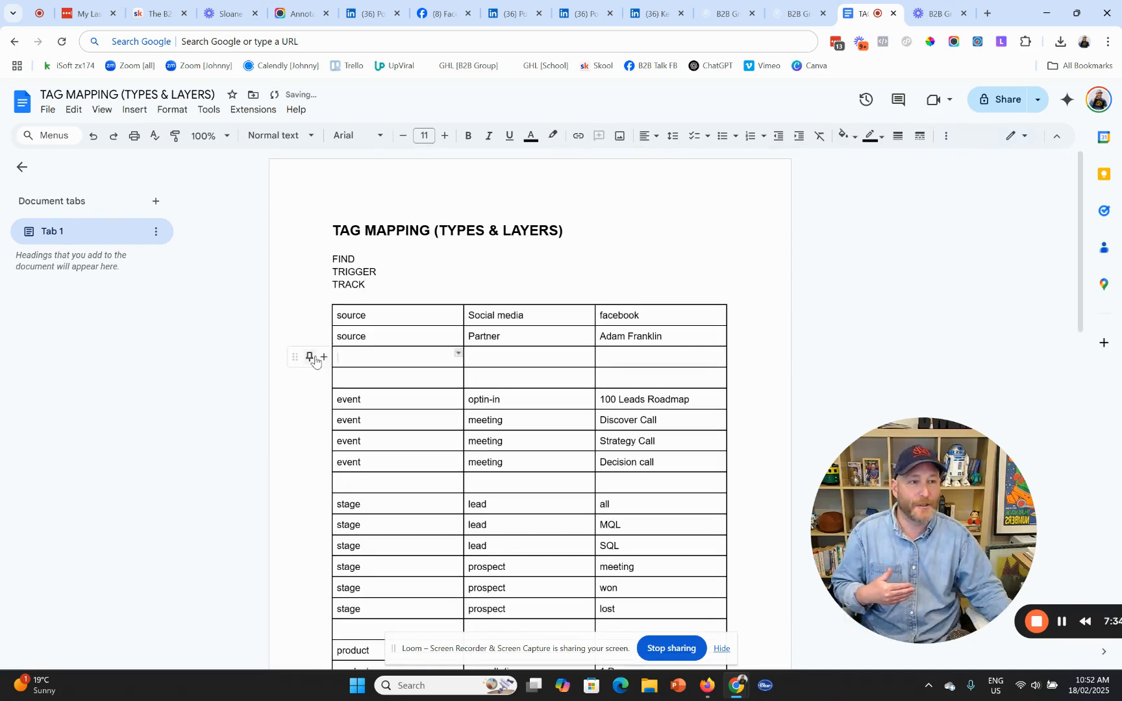
text(source)
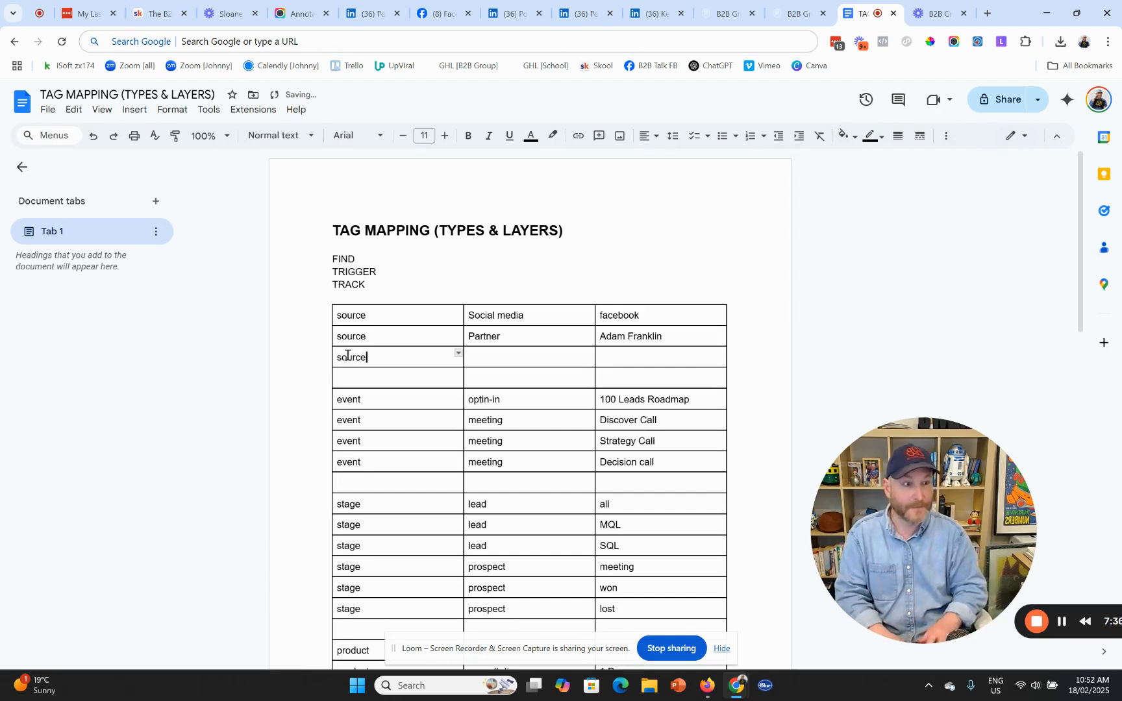
key(Tab)
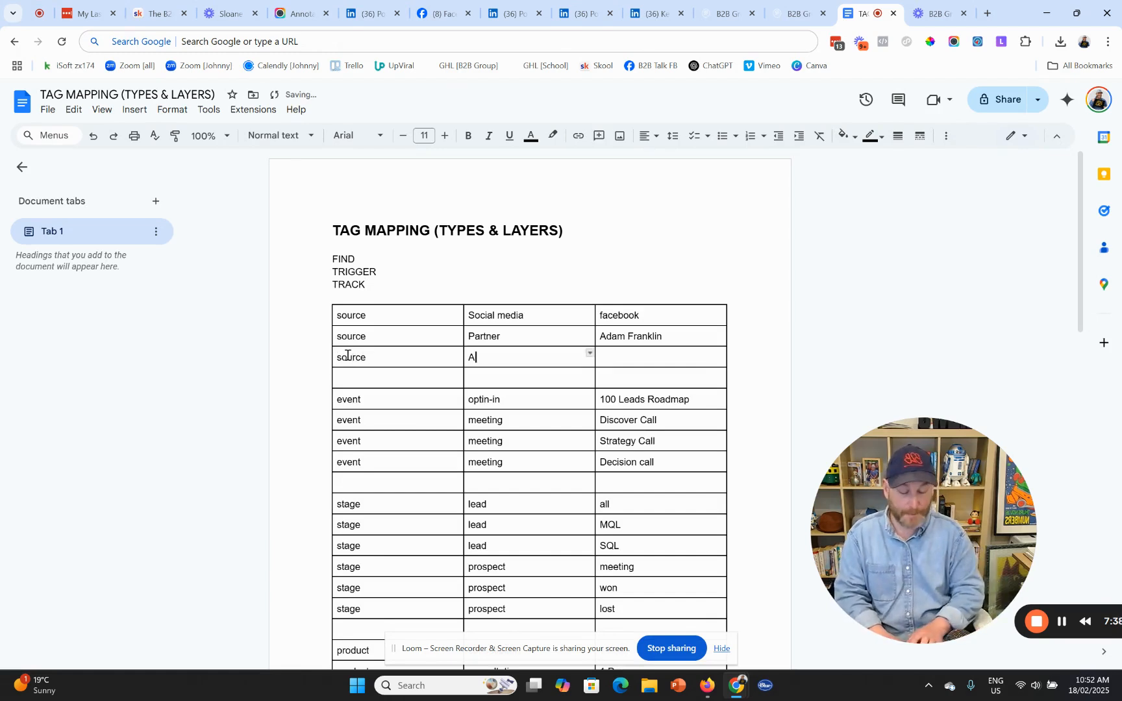
key(Tab)
text(Fac)
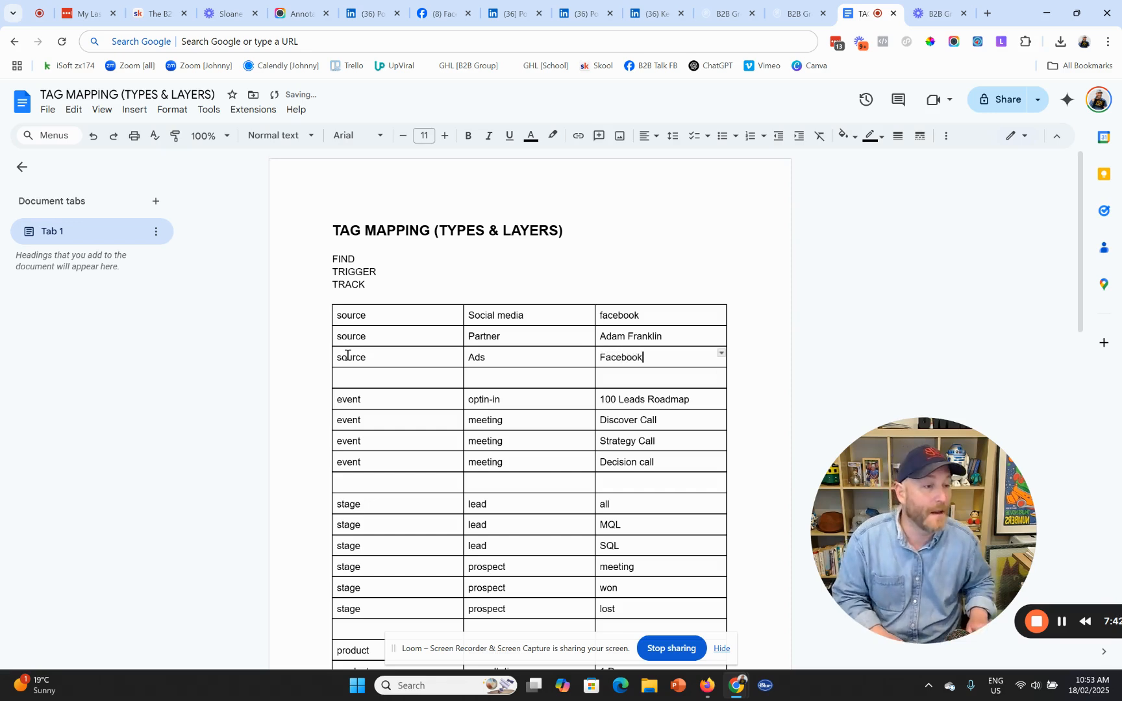
key(Down)
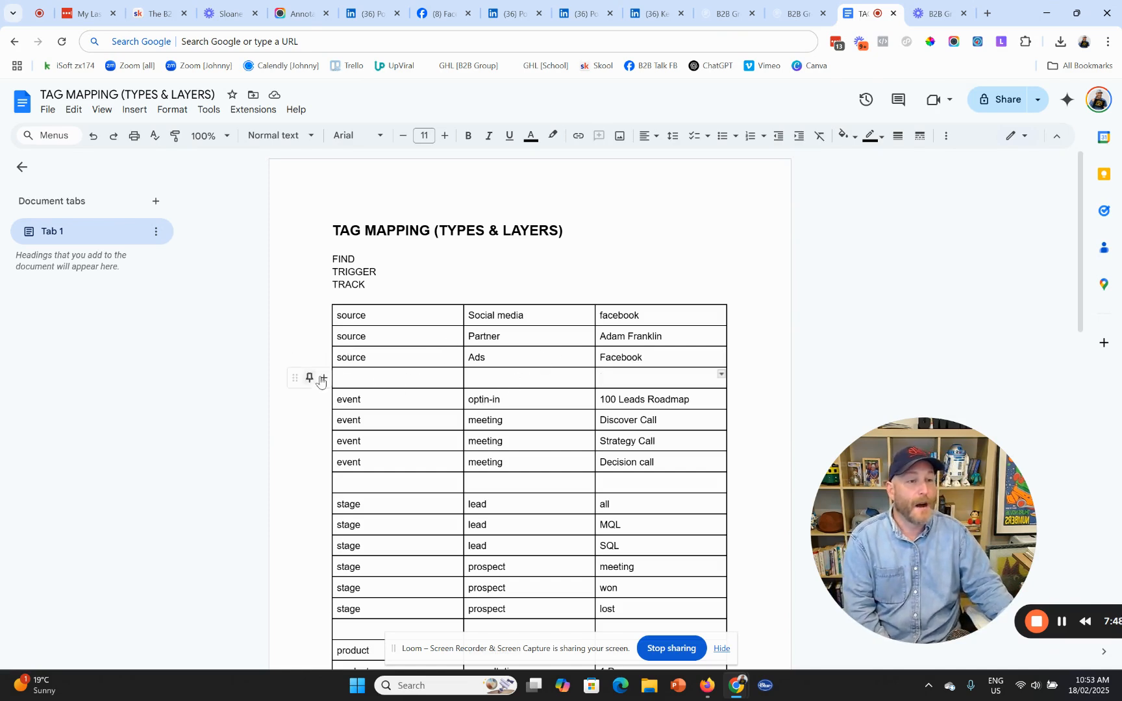
- Insert two empty rows and start a source row with Organic Post in the middle cell
click(324, 378)
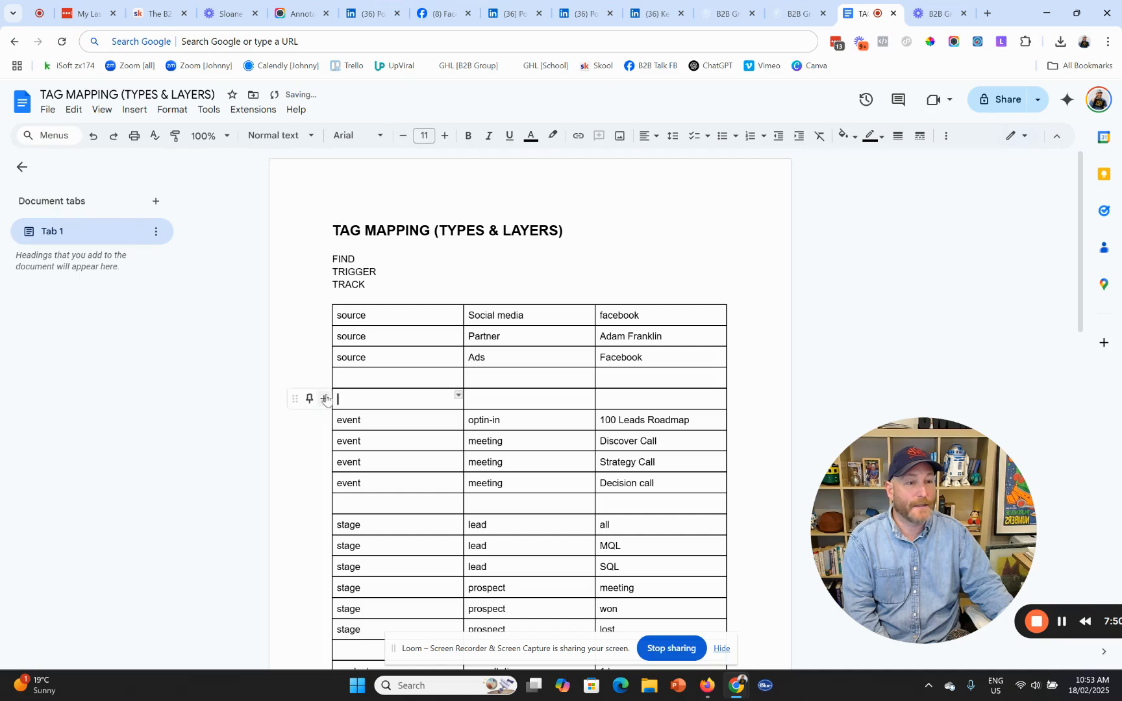
click(321, 402)
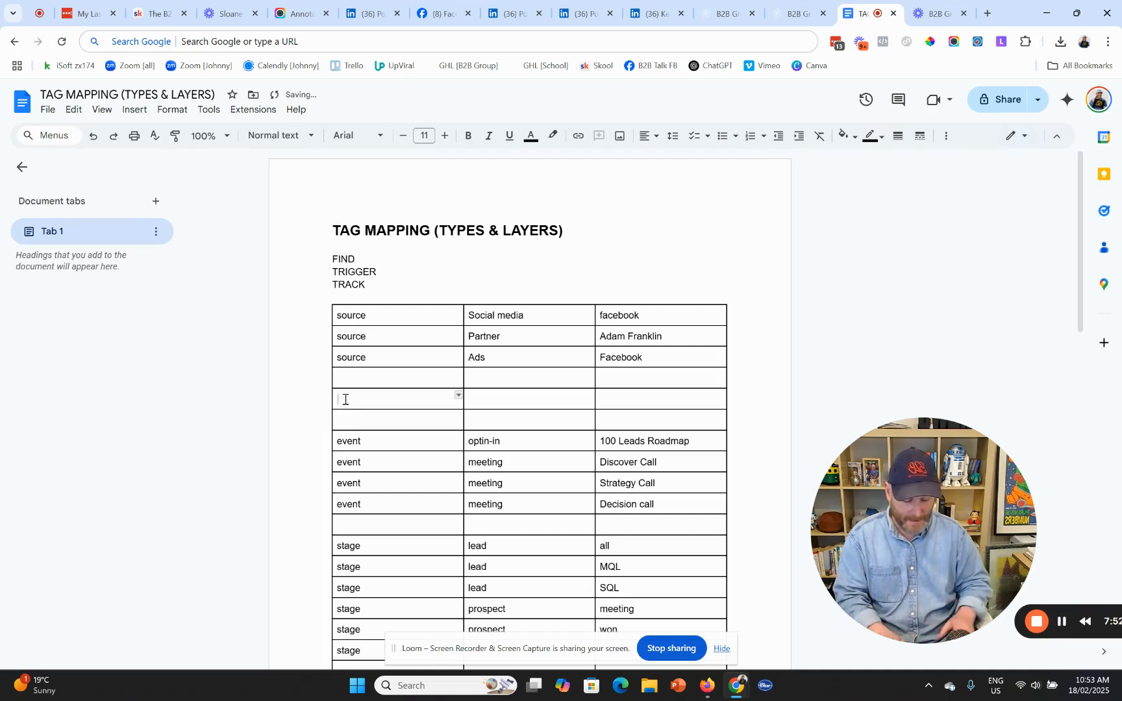
text(LinkedIn)
key(Tab)
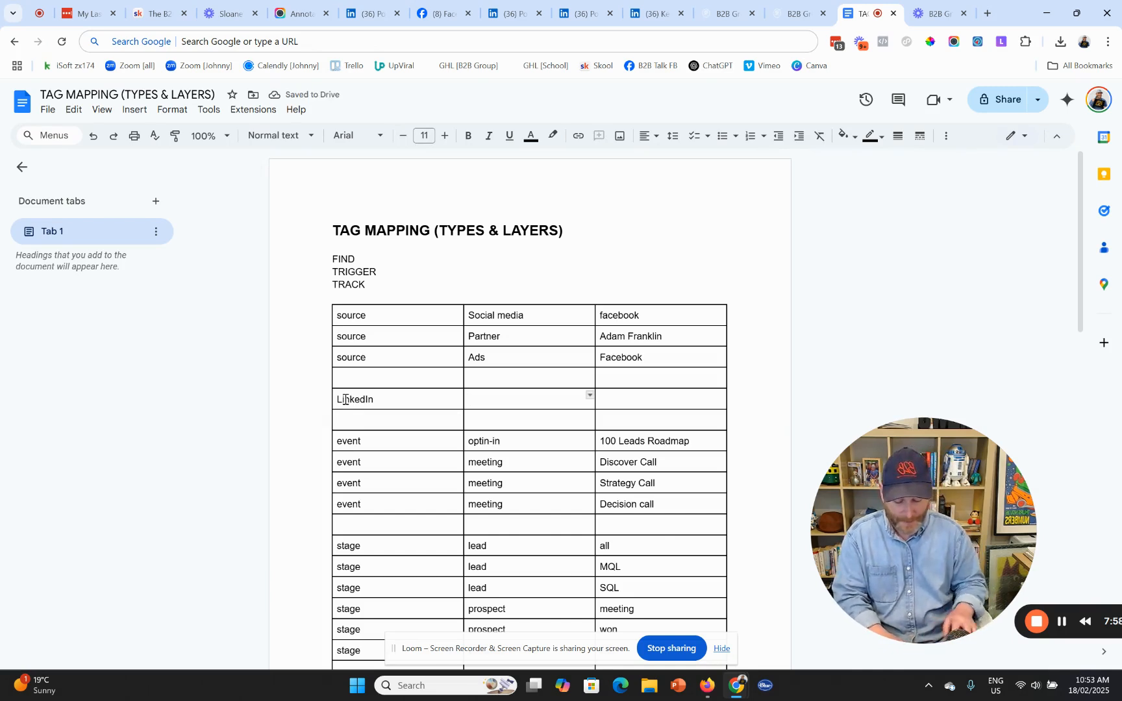
text(O)
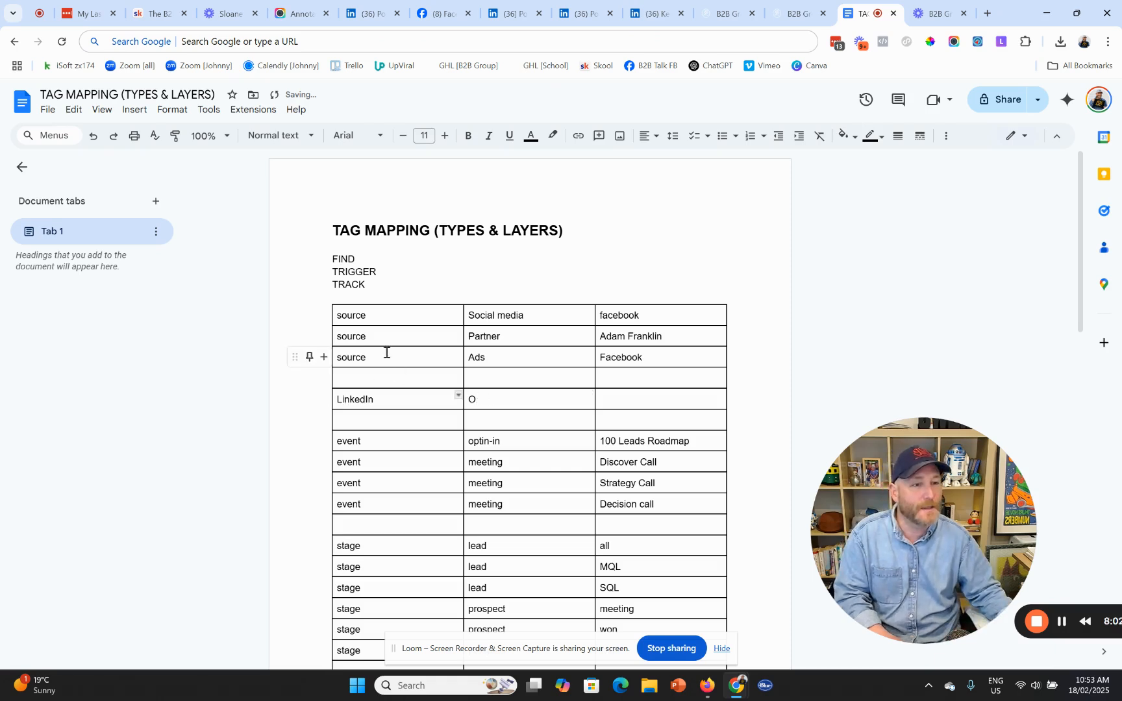
double_click(353, 397)
text(source)
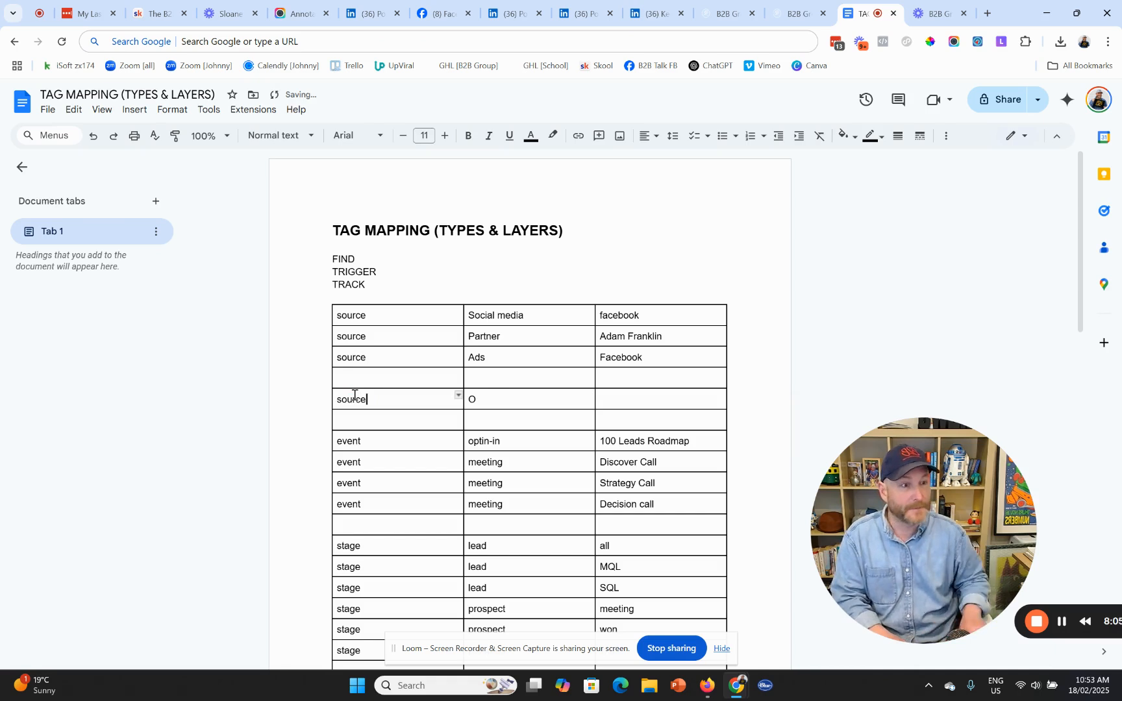
key(Tab)
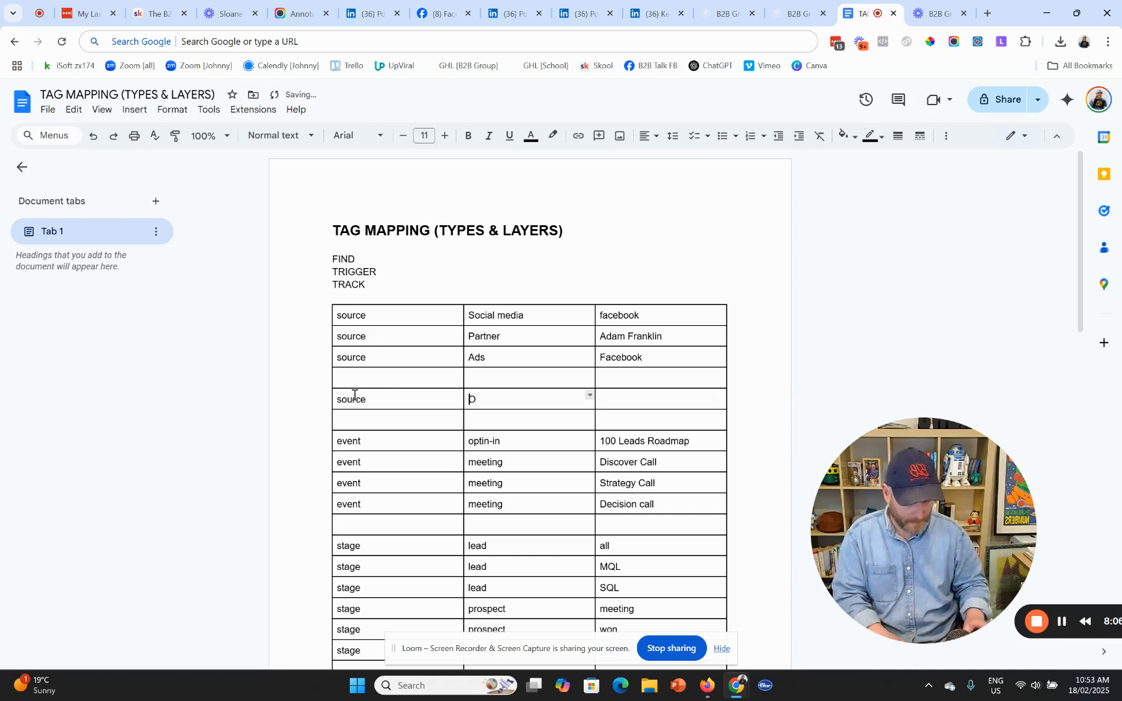
text(organic )
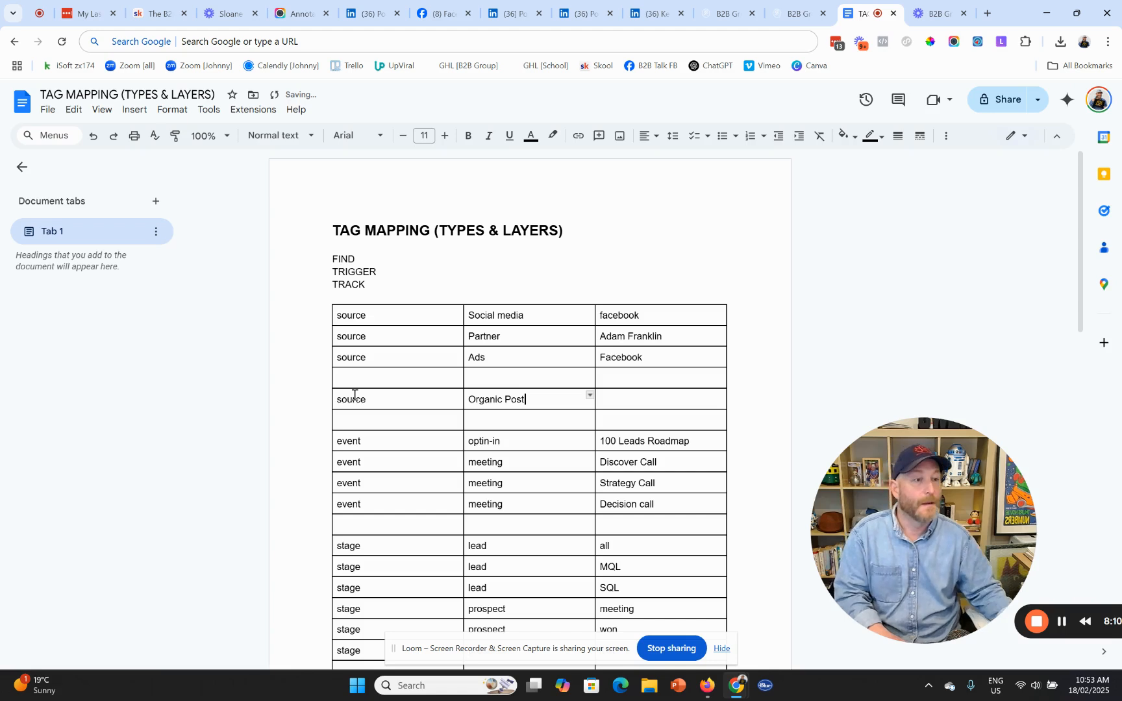
text(Post)
- Move Organic Post into the third cell and set the middle cell to LinkedIn
key(ctrl+shift+Left)
key(ctrl+shift+Left)
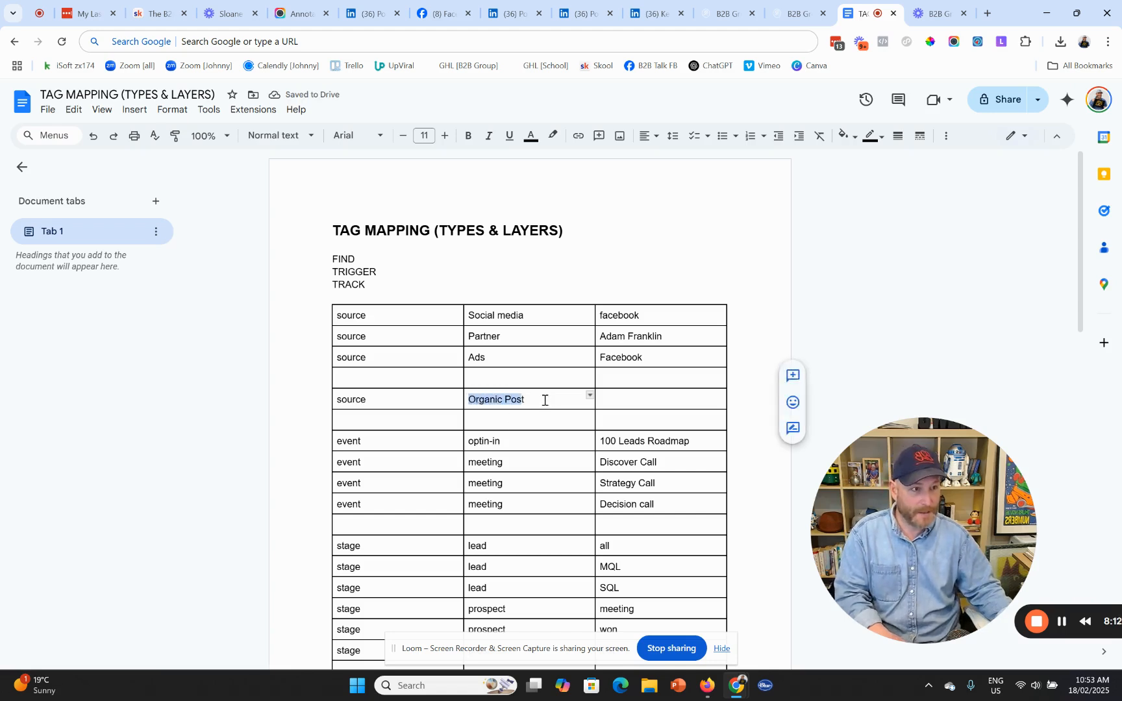
drag(545, 400, 470, 399)
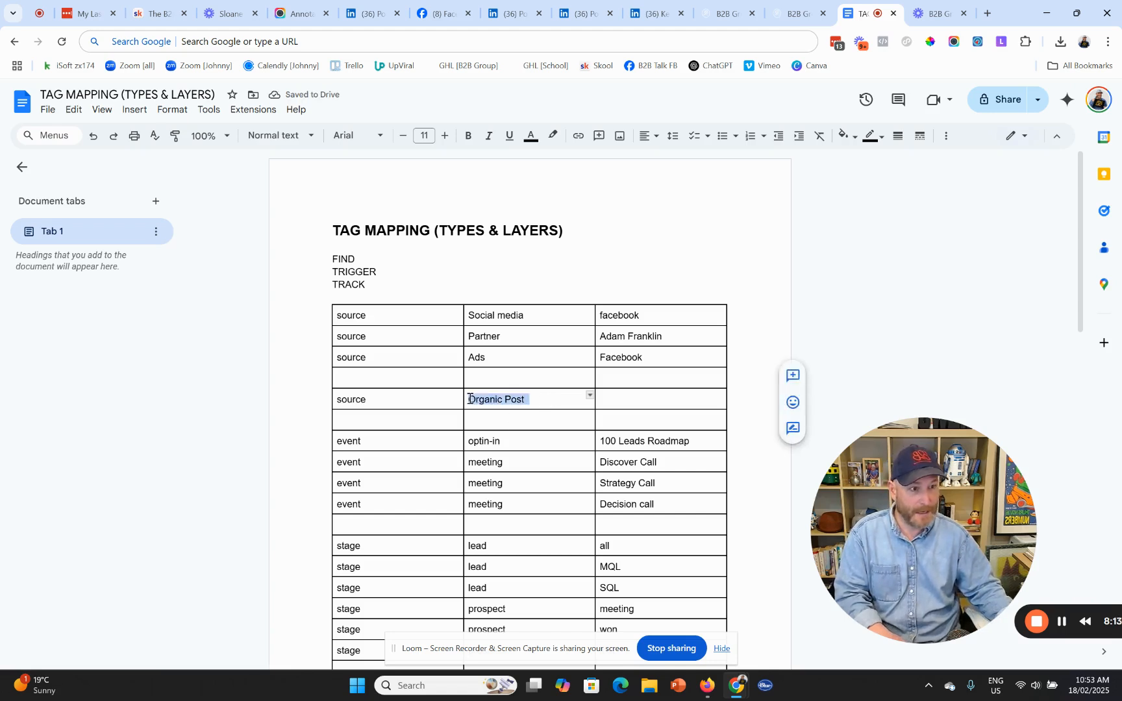
key(ctrl+c)
click(627, 397)
key(ctrl+v)
triple_click(515, 395)
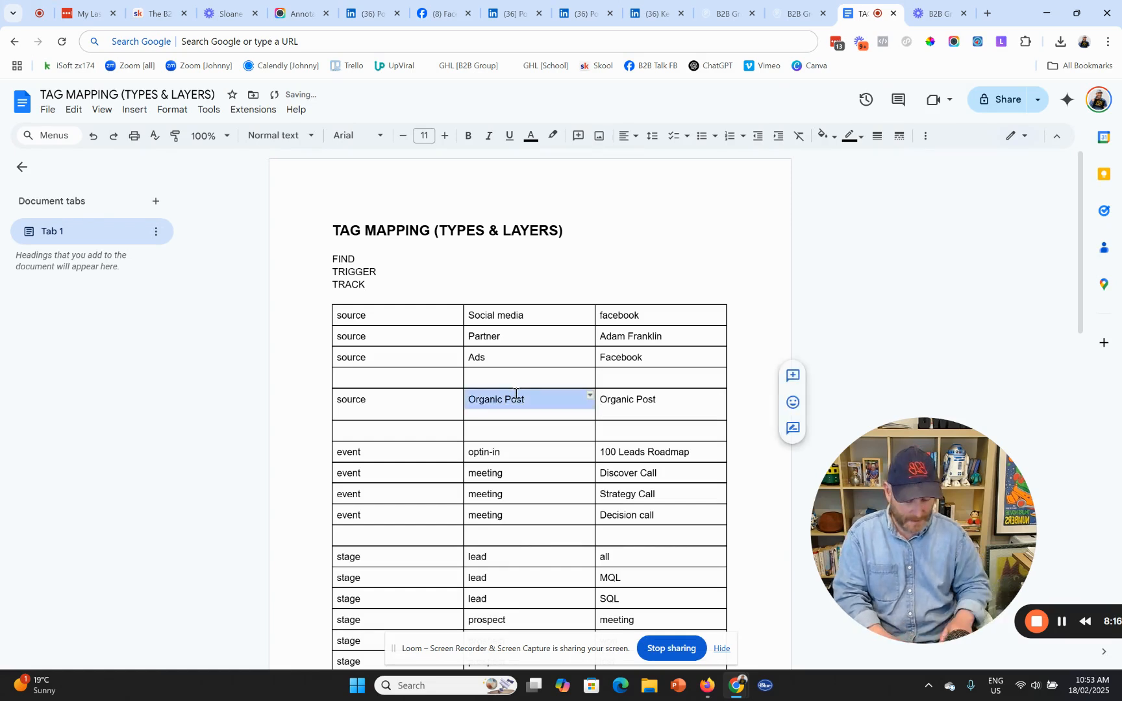
text(LinkedIn)
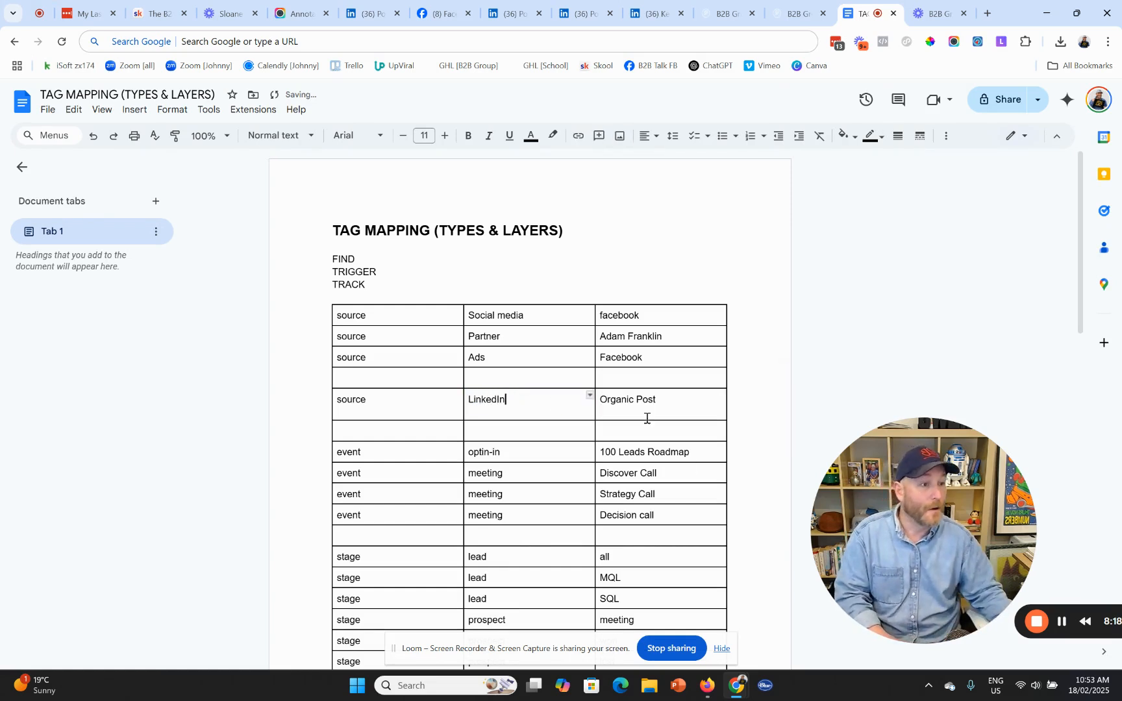
click(647, 409)
key(BackSpace)
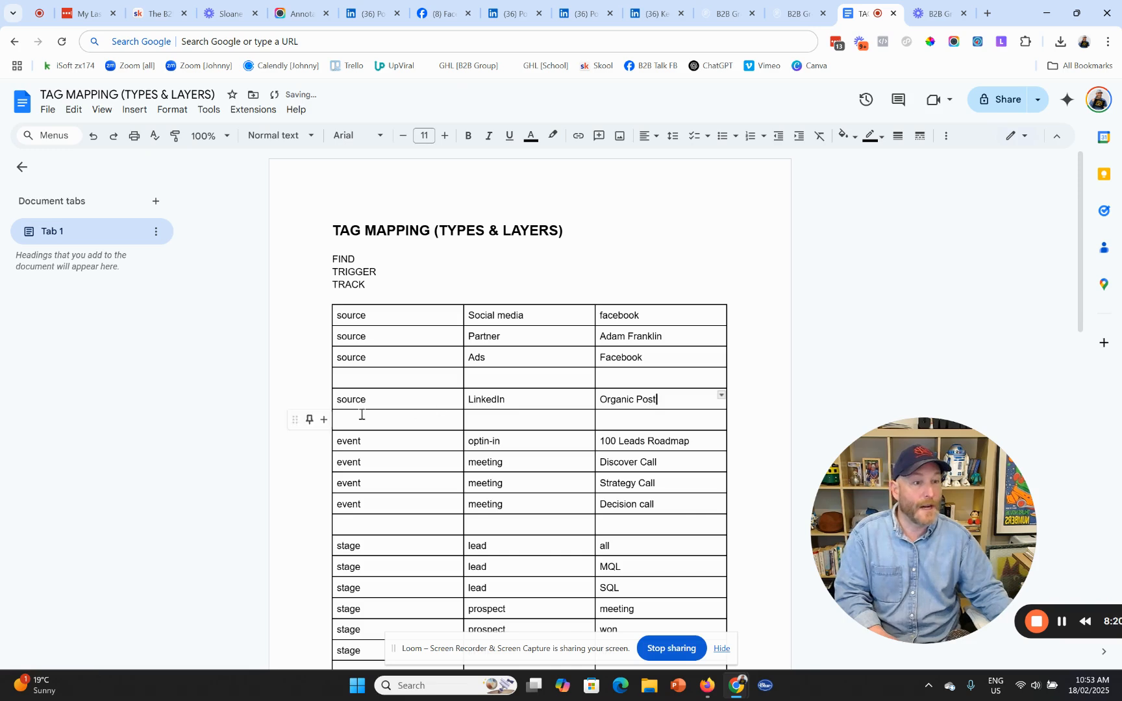
- Duplicate the LinkedIn row and change its third cell to First Degree Outreach
click(321, 398)
drag(411, 399, 649, 401)
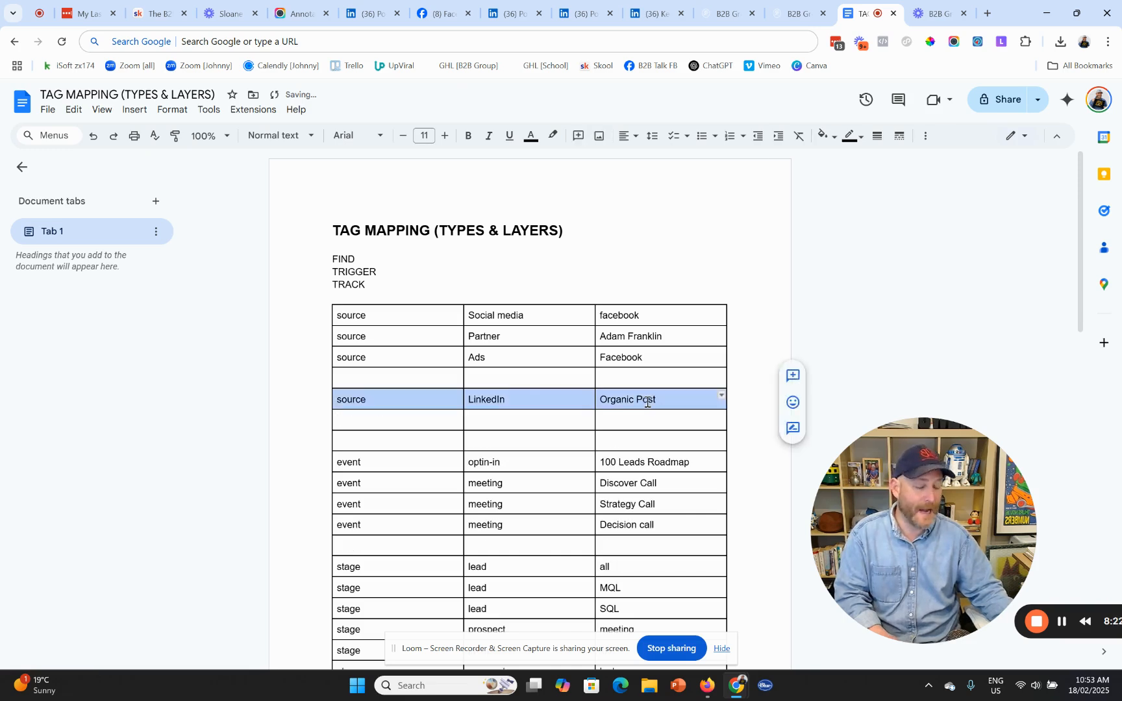
key(ctrl+c)
click(427, 419)
key(ctrl+v)
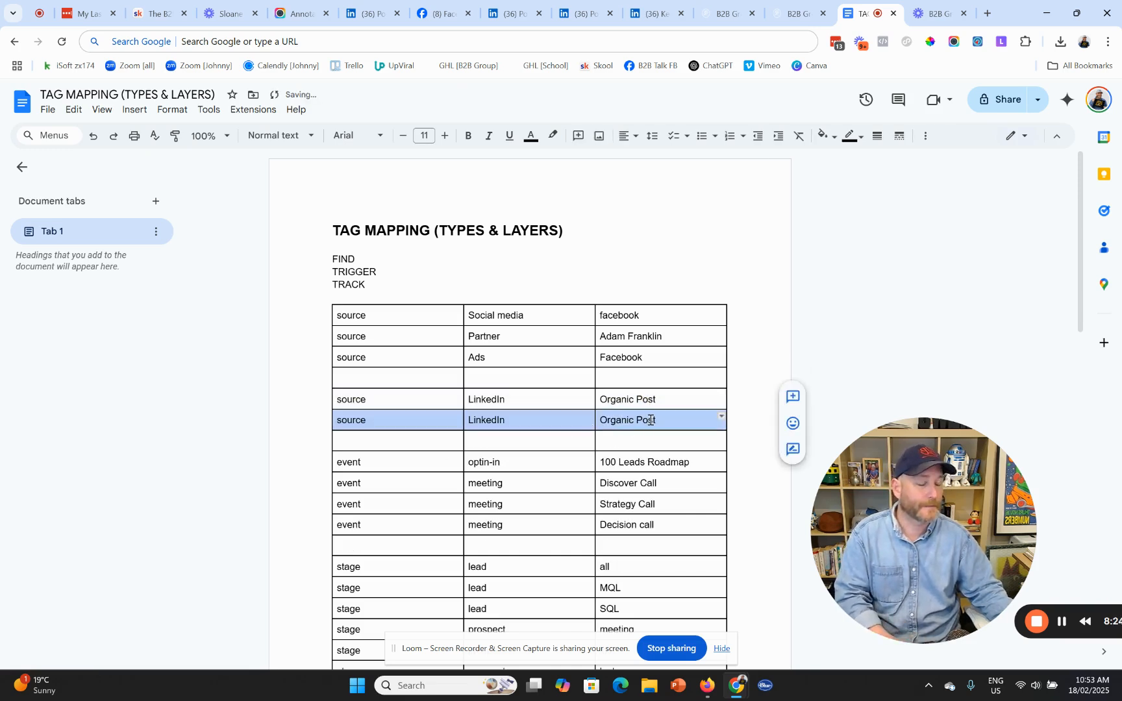
triple_click(650, 420)
text(Firs)
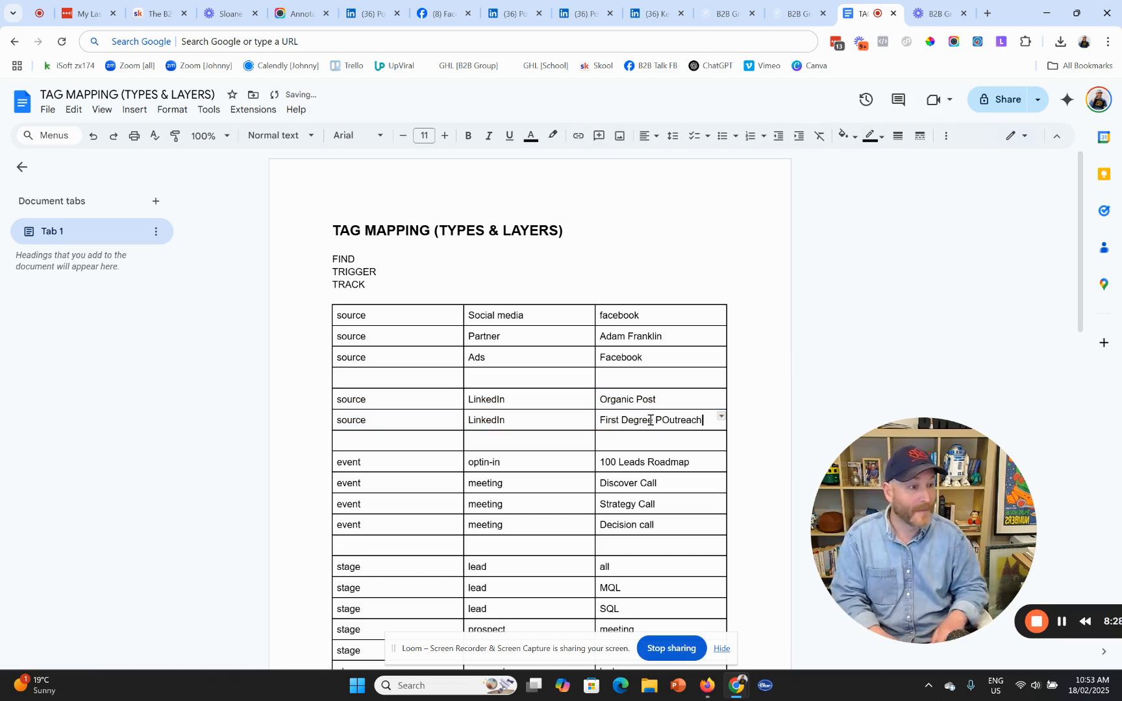
text(t Degree POutreac)
key(BackSpace)
key(BackSpace)
key(BackSpace)
key(BackSpace)
key(BackSpace)
key(BackSpace)
key(BackSpace)
key(BackSpace)
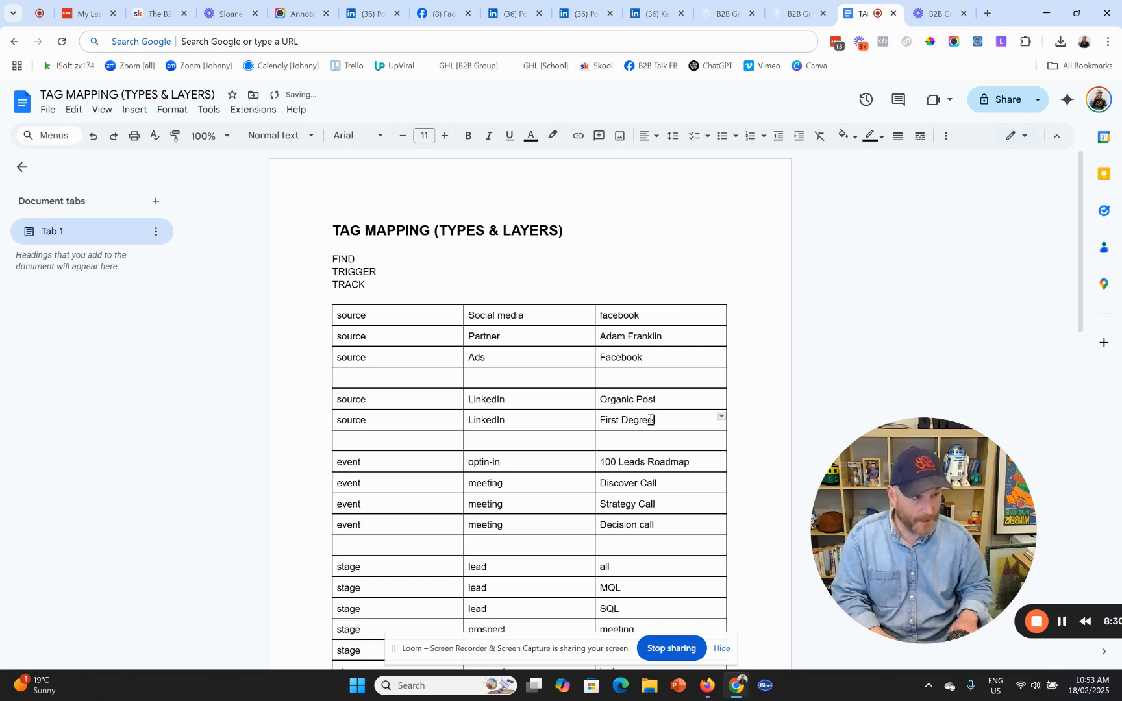
text(Outreach)
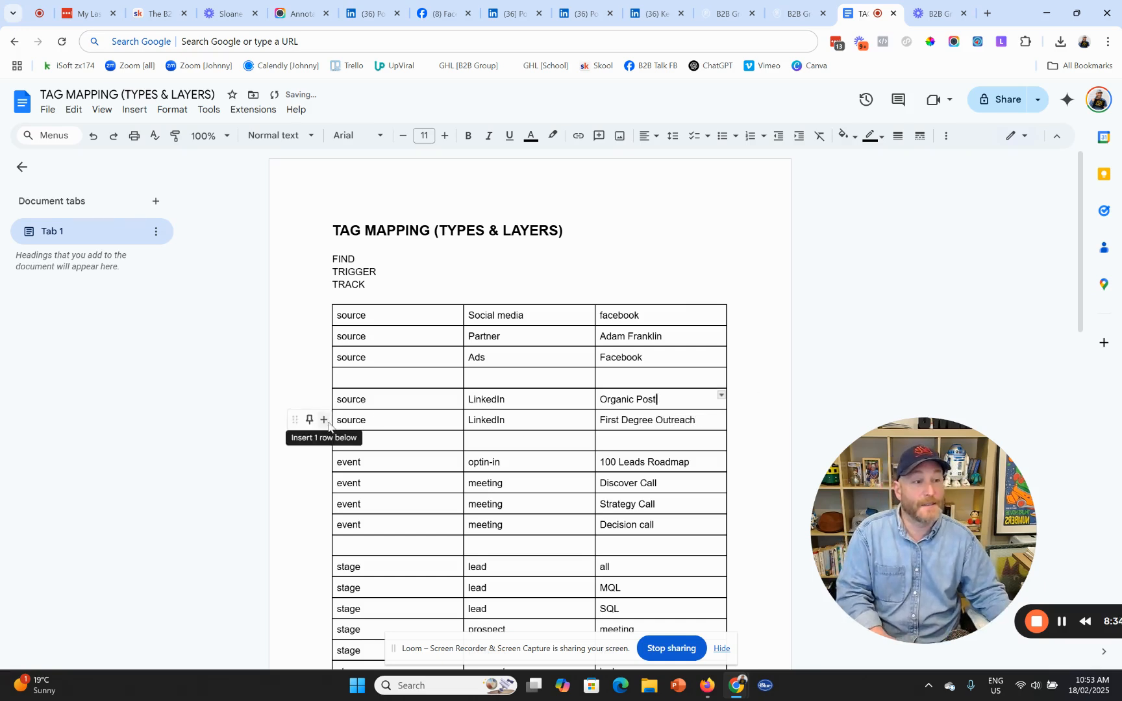
- Duplicate the row again as a LinkedIn Second Degree Outreach row
click(324, 419)
drag(407, 419, 603, 421)
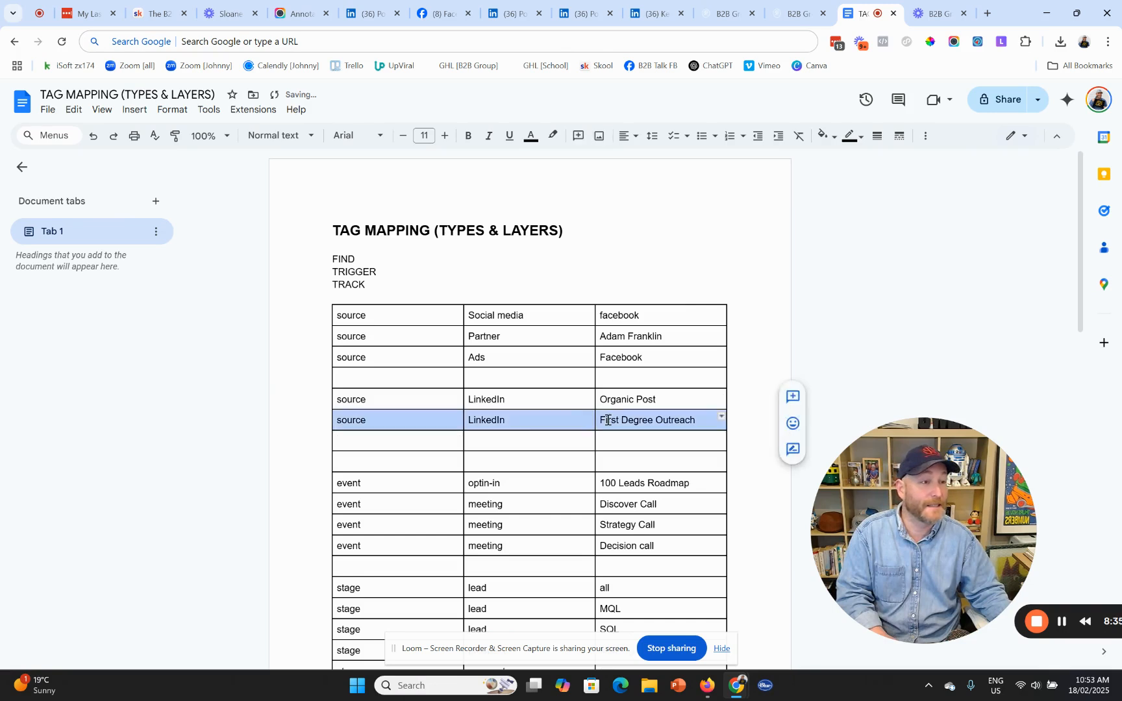
click(419, 444)
key(ctrl+v)
double_click(609, 439)
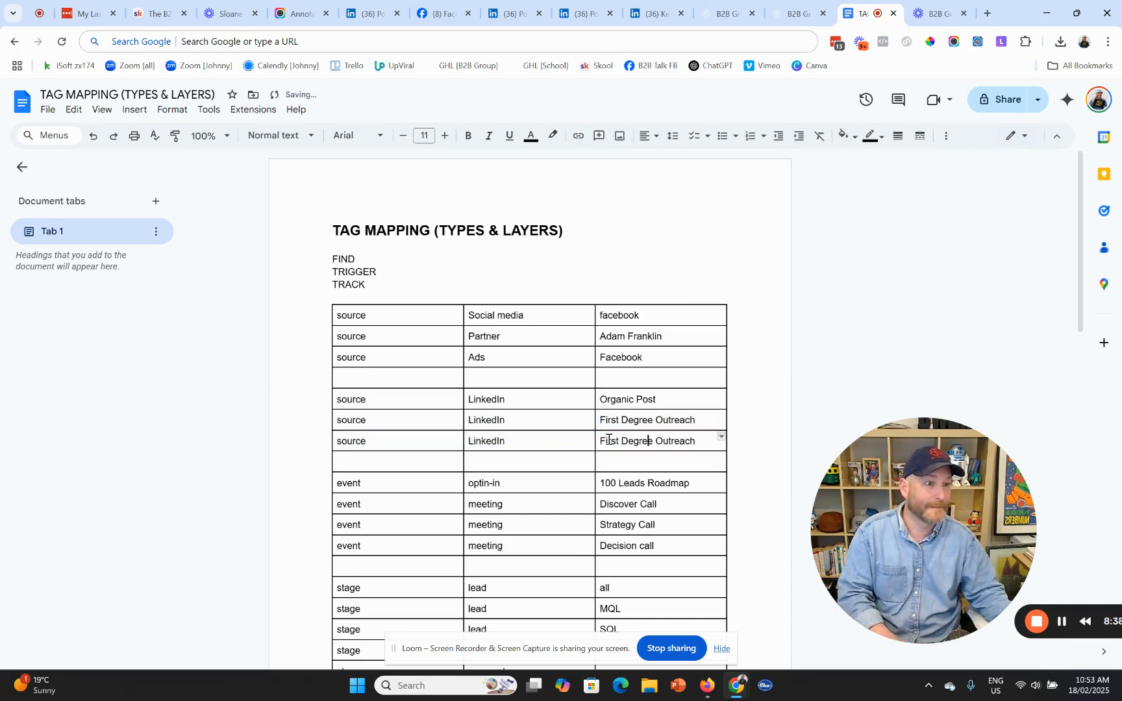
text(Second)
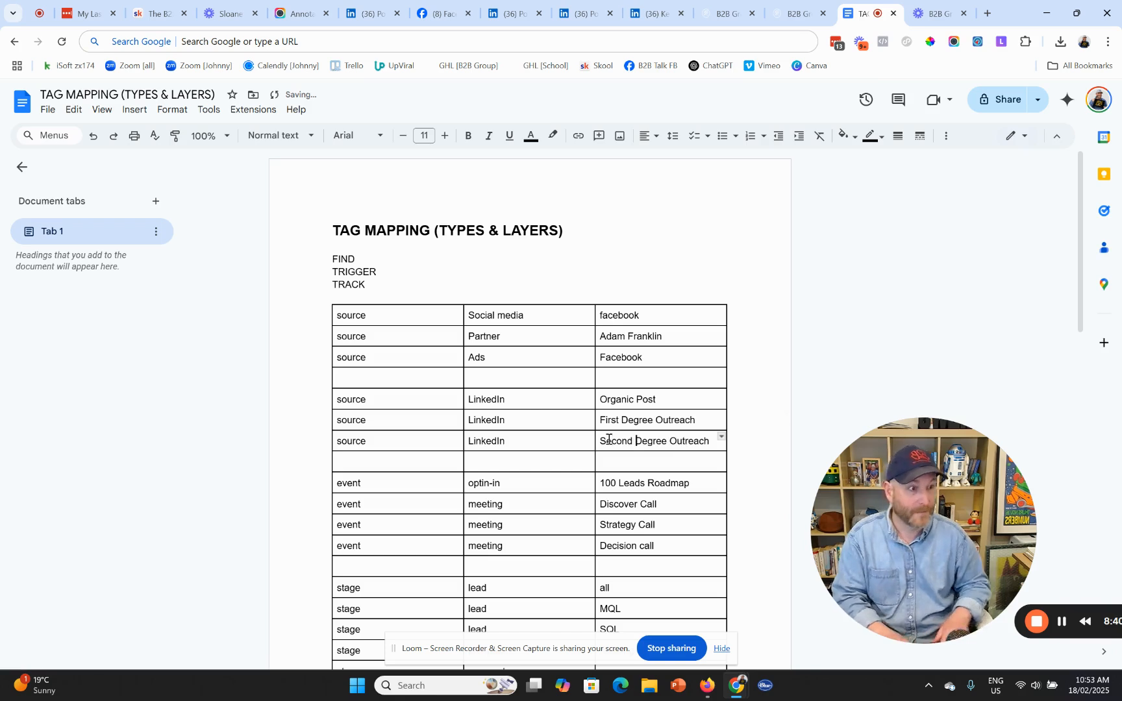
click(899, 321)
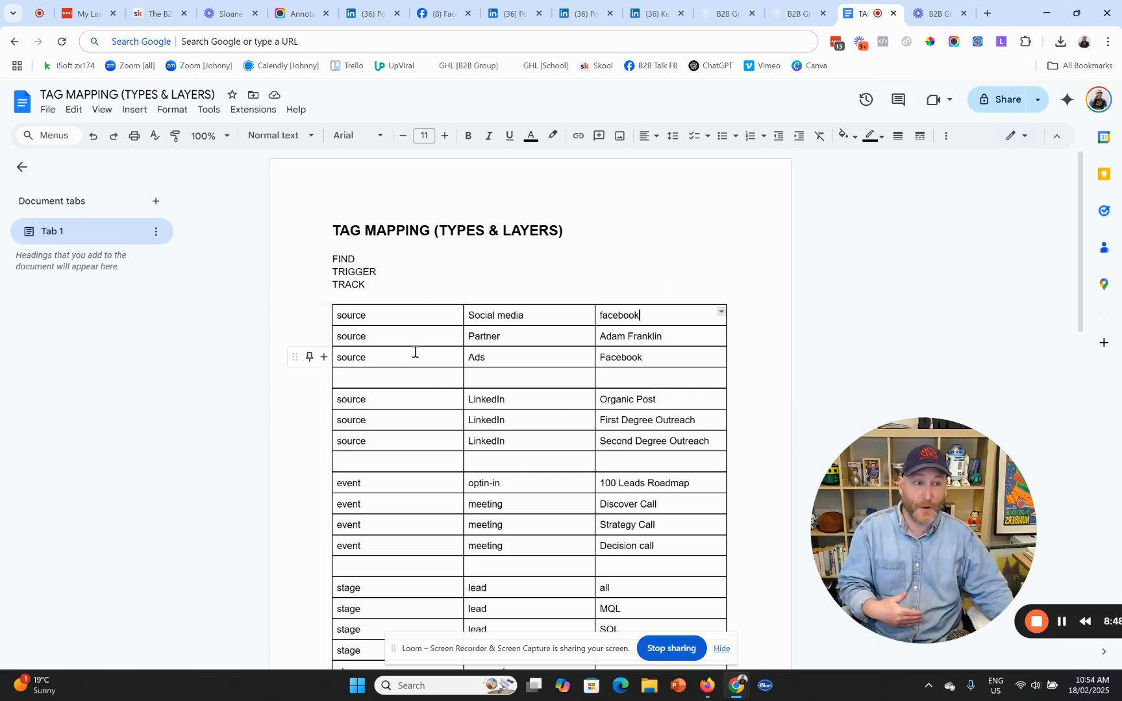
- Add three rows at the table end and fill one with trigger / Welcome email / done
scroll(425, 436, down, 1)
scroll(425, 436, down, 2)
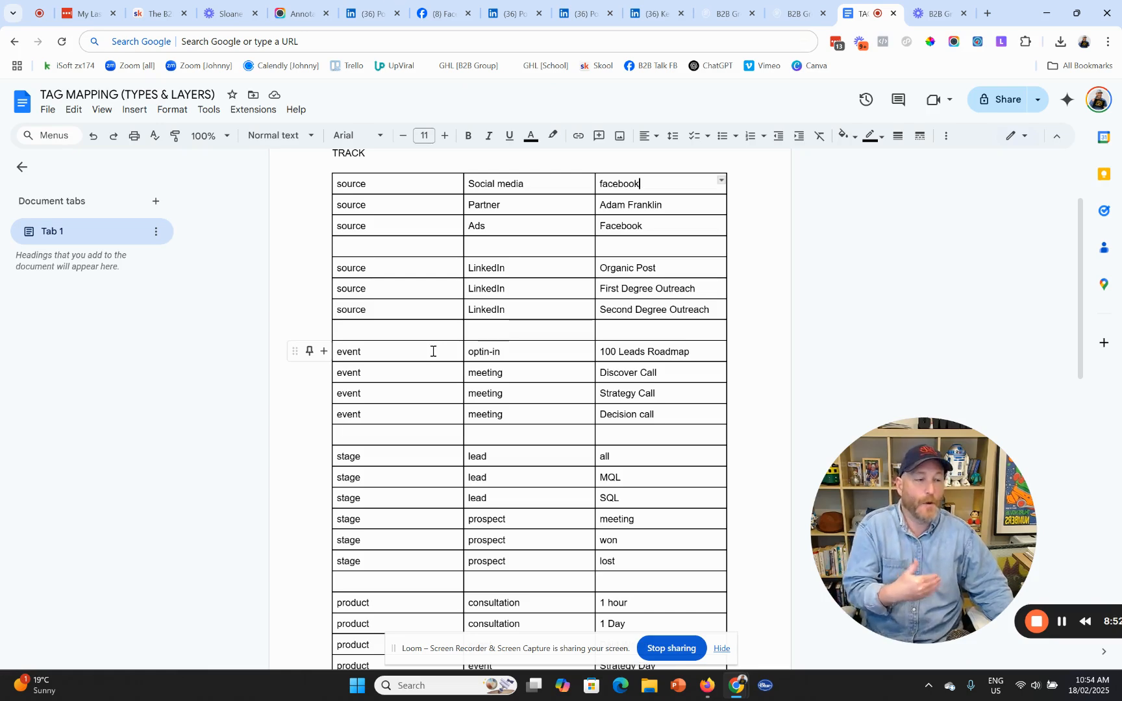
scroll(429, 362, down, 2)
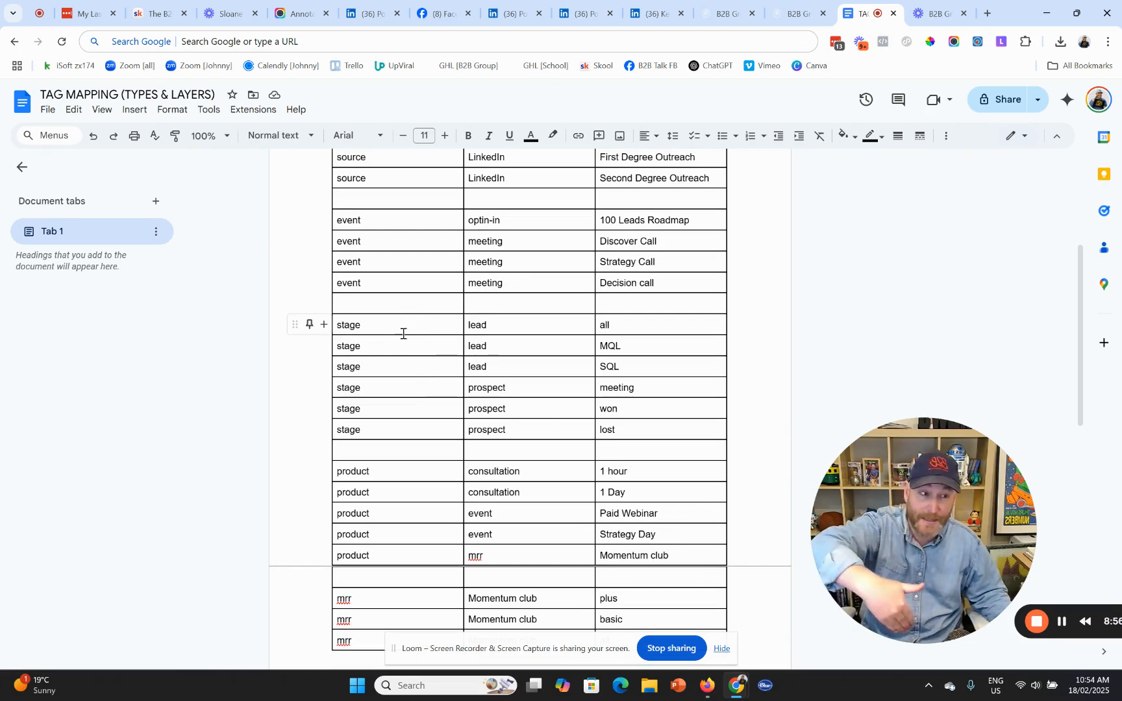
scroll(422, 440, down, 2)
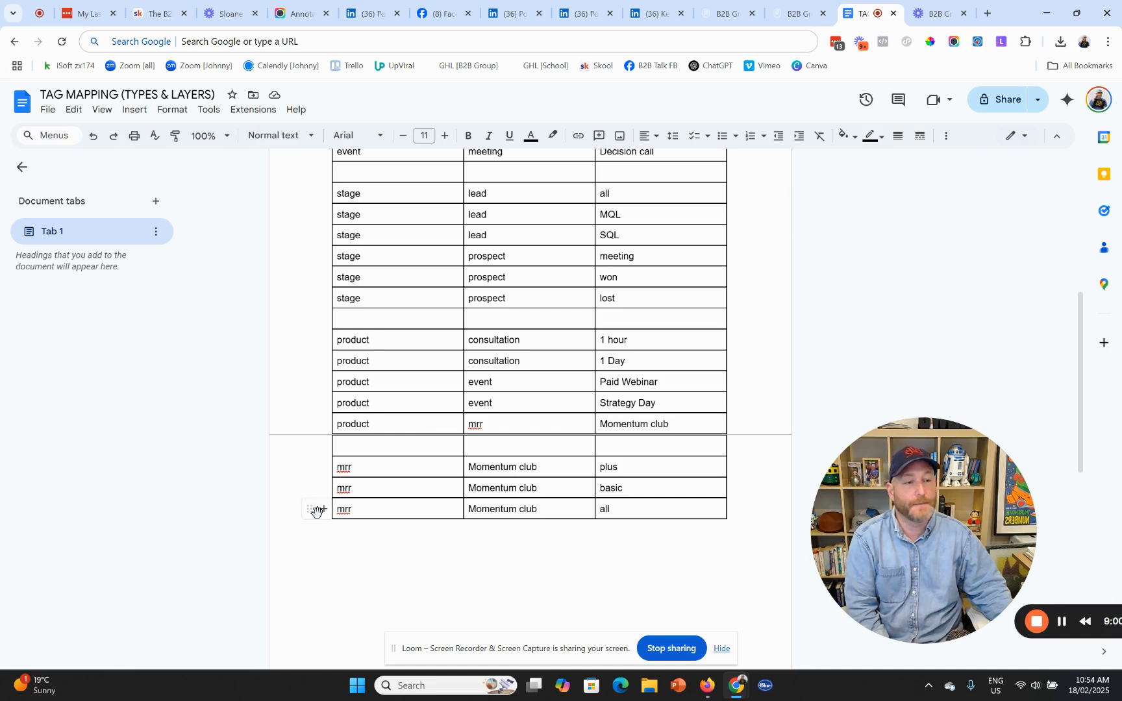
click(324, 509)
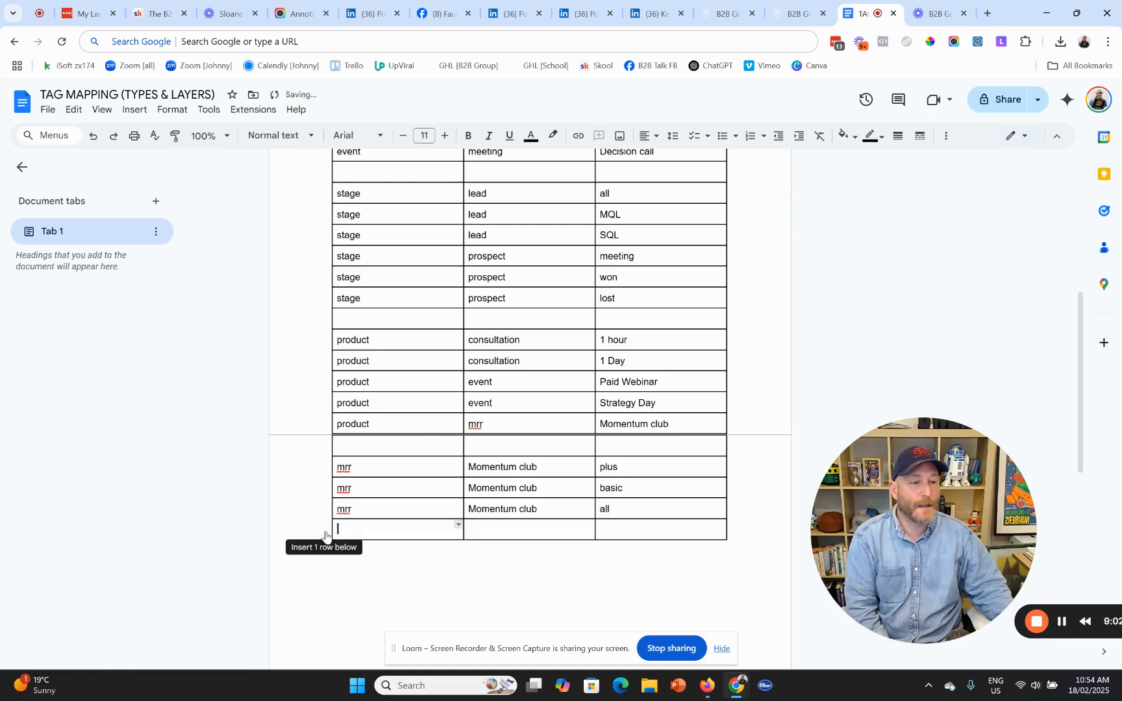
click(324, 530)
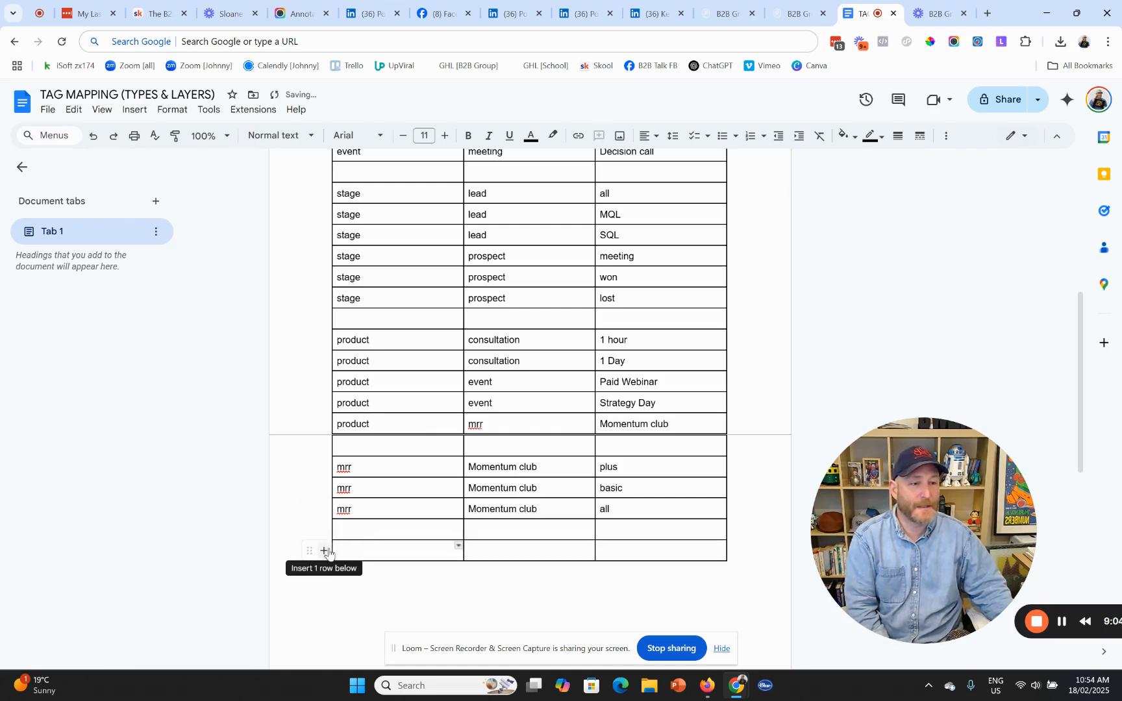
click(324, 549)
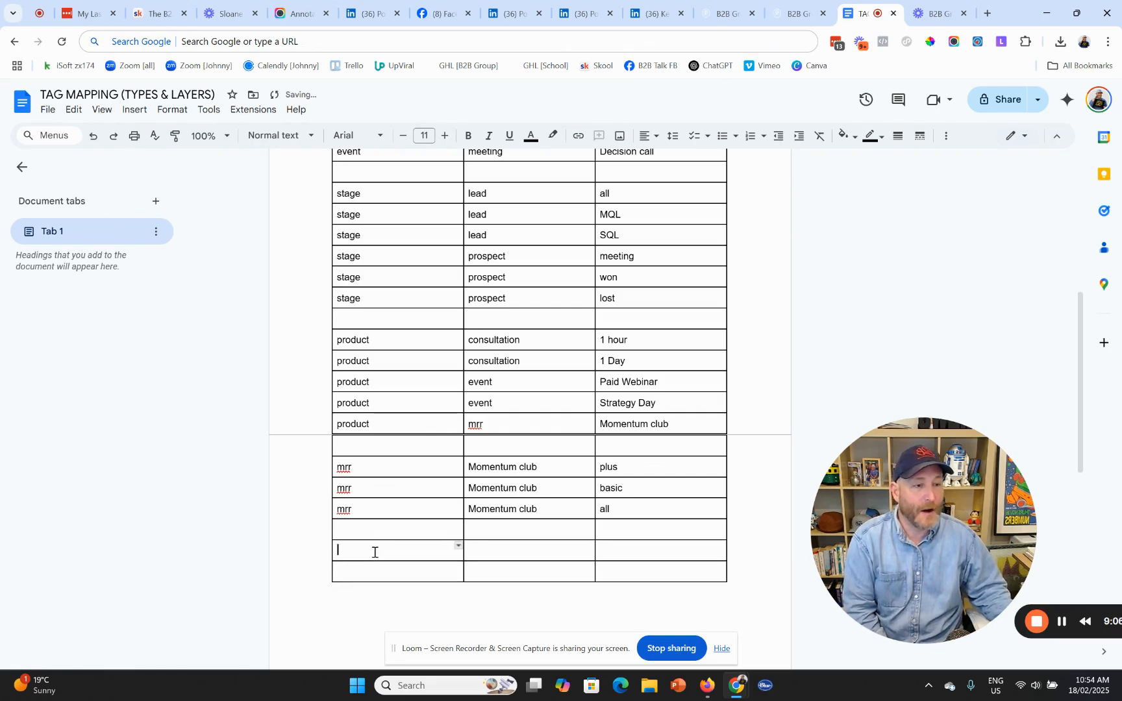
text(trigger)
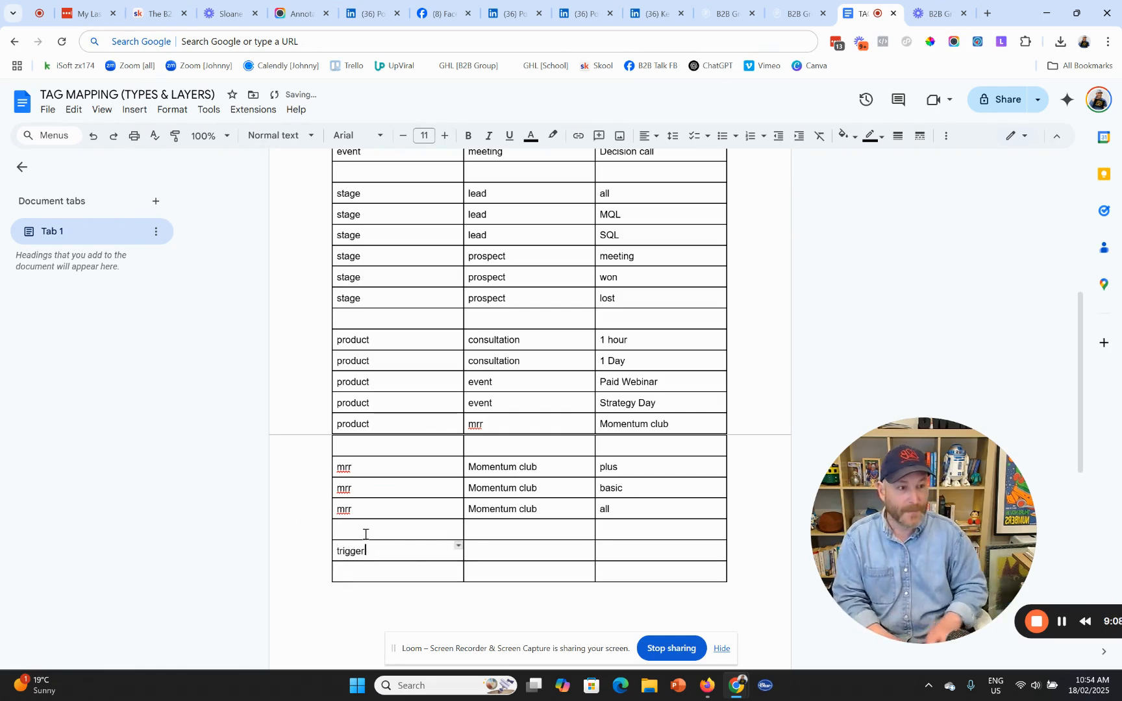
key(Tab)
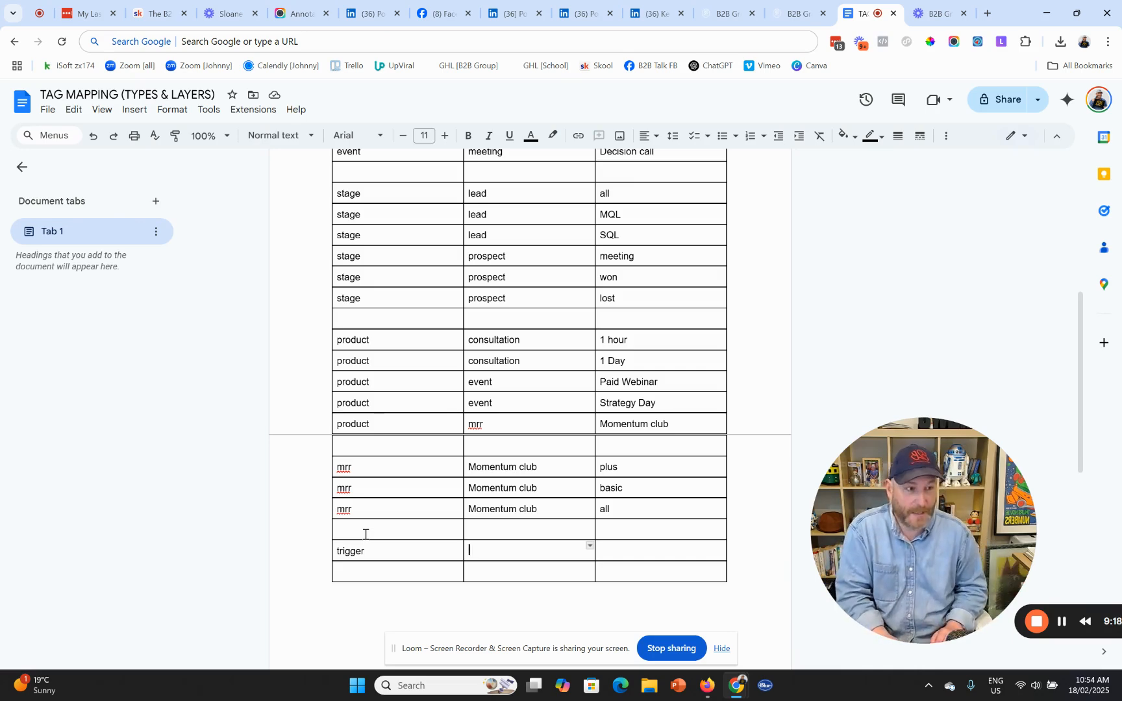
text(w)
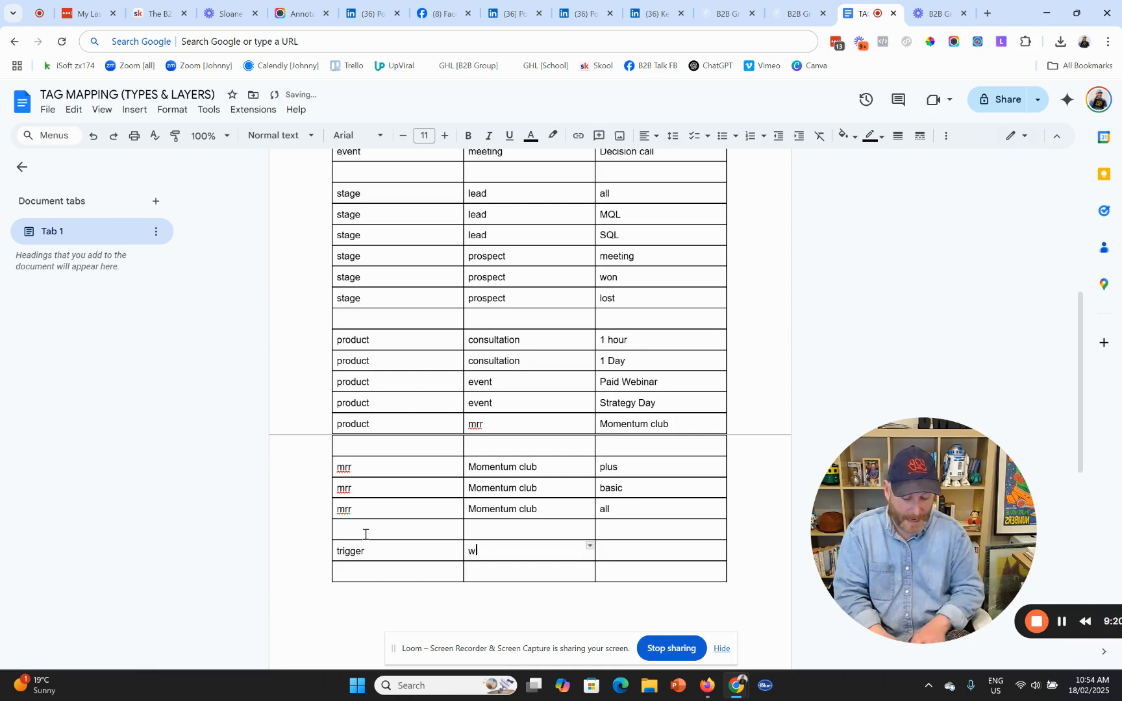
text(elcome)
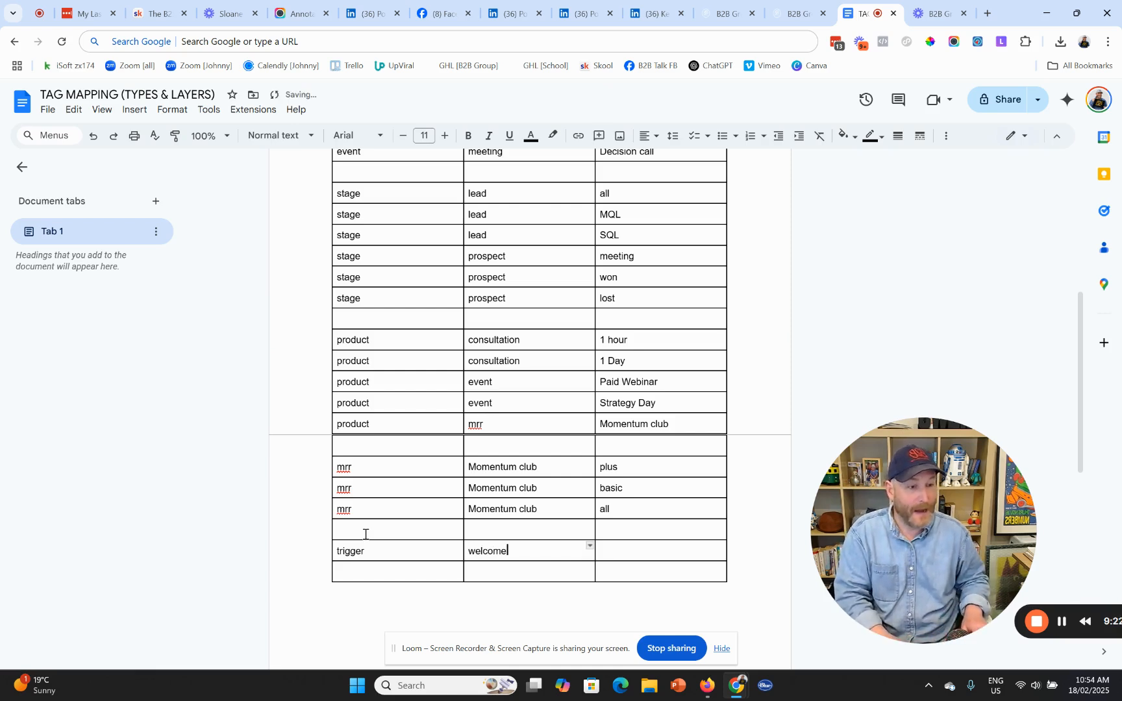
text( email)
key(Tab)
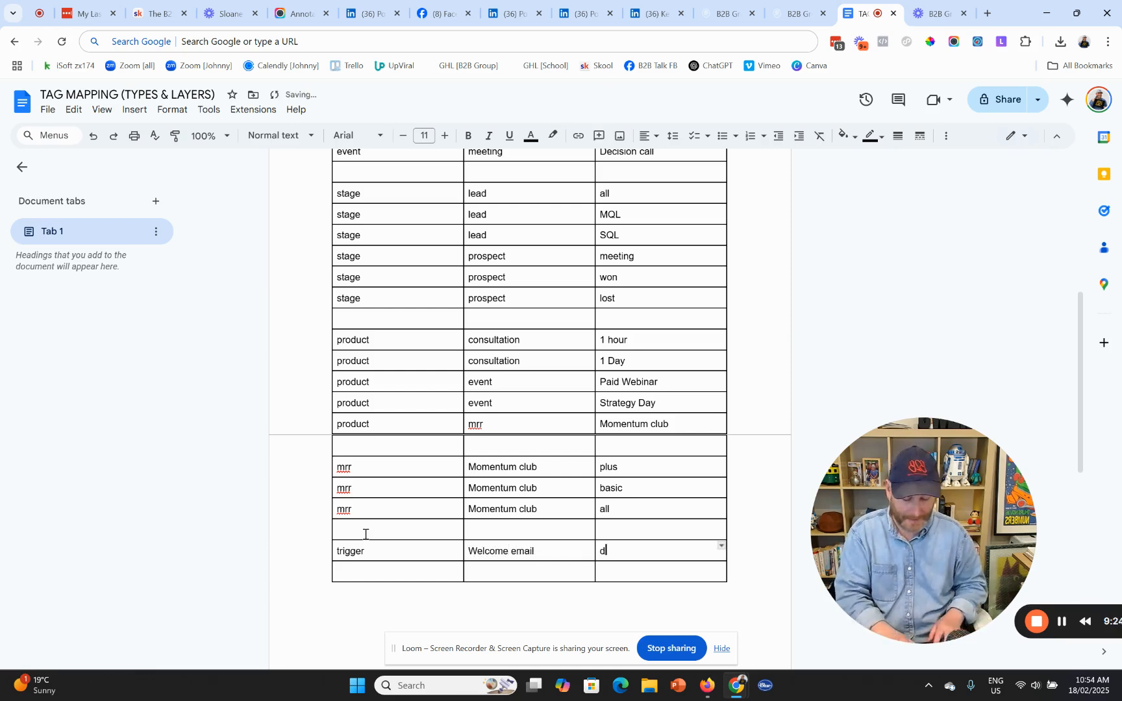
key(Down)
key(Left)
key(Left)
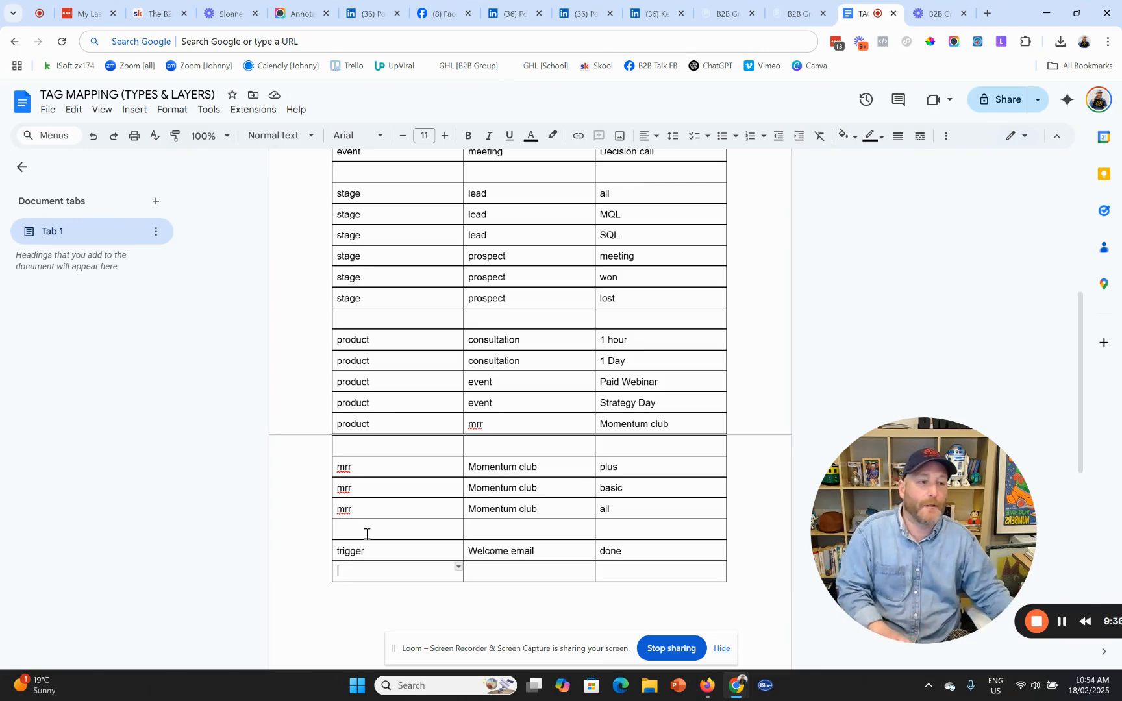
- Paste the trigger row into the last row and change the upper copy's done to push
drag(616, 553, 426, 551)
key(ctrl+c)
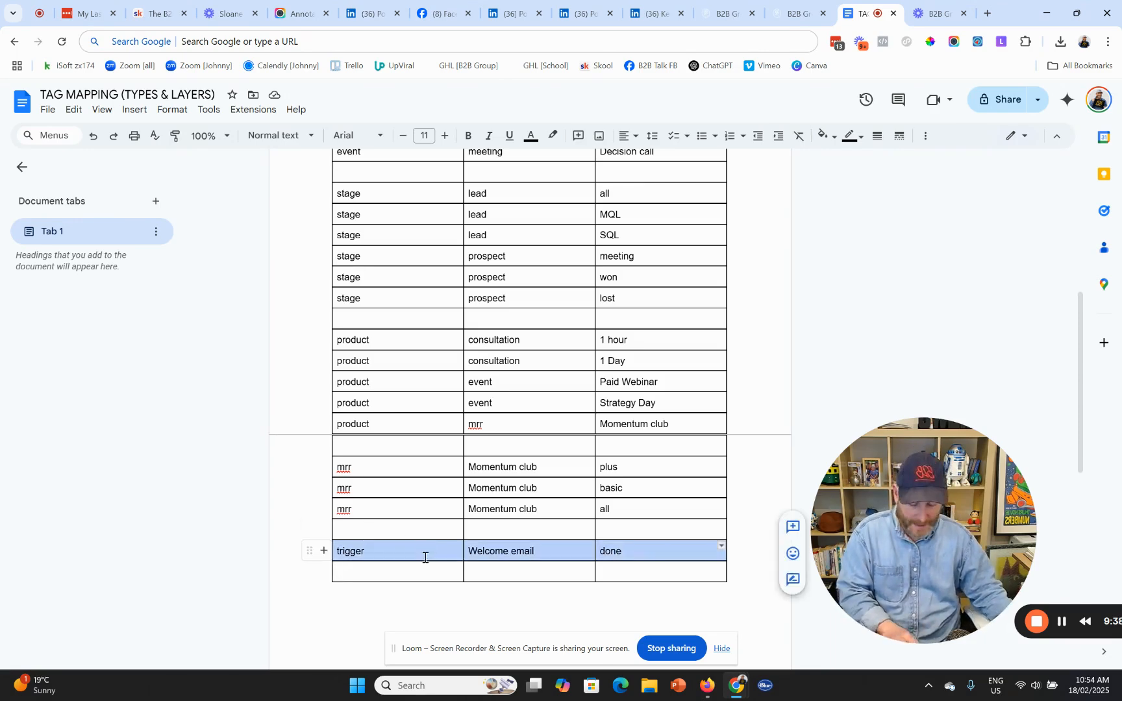
click(420, 576)
key(ctrl+v)
double_click(611, 551)
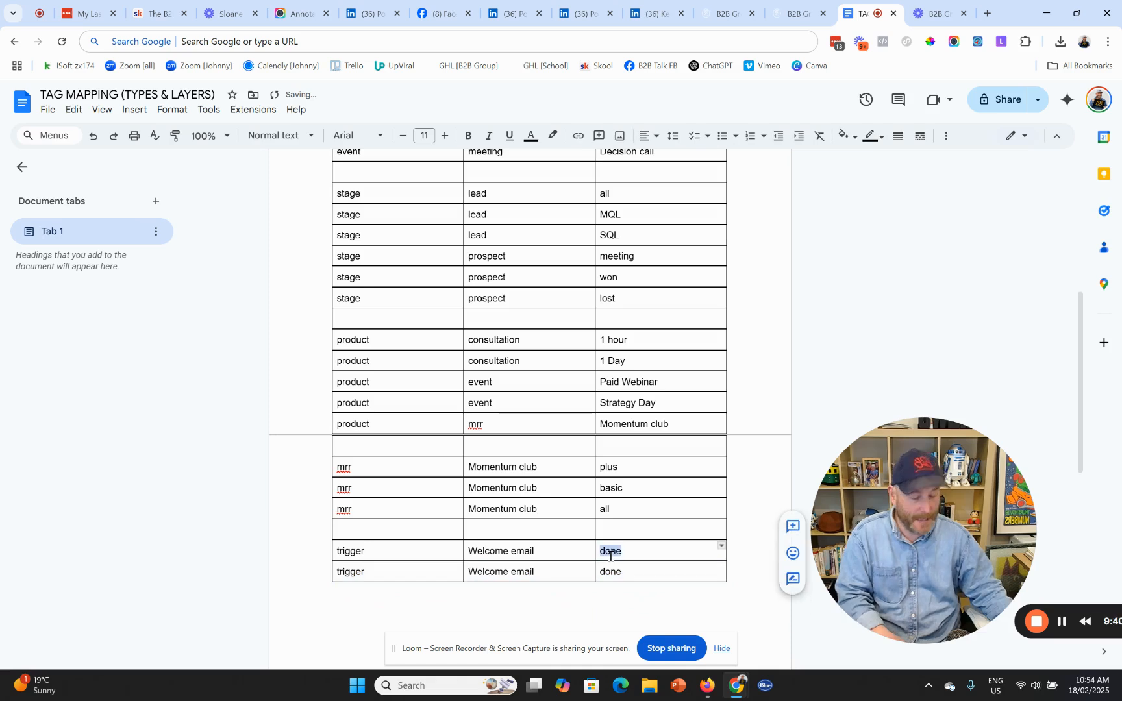
text(push)
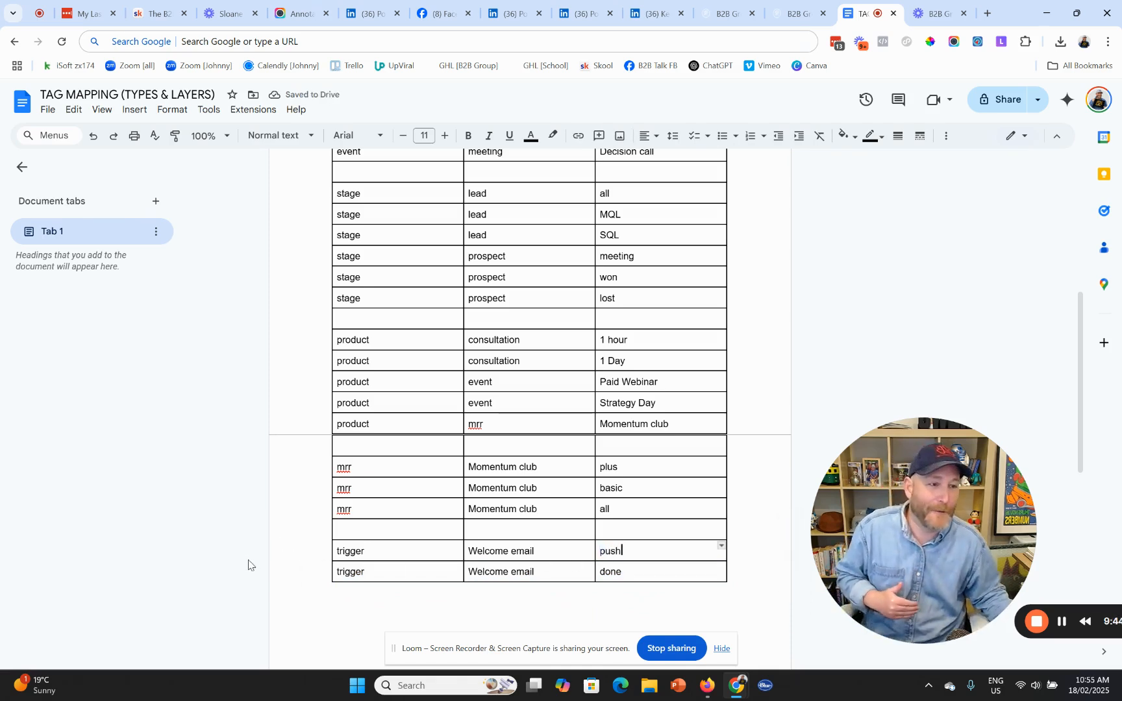
click(275, 553)
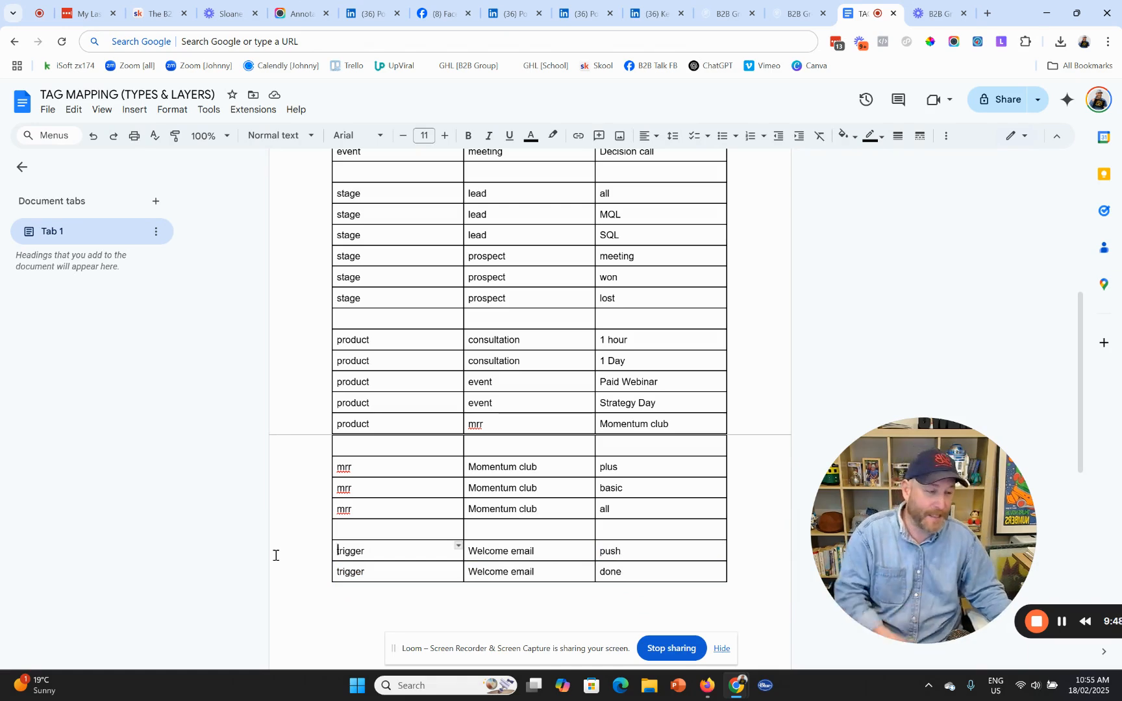
drag(880, 559, 764, 553)
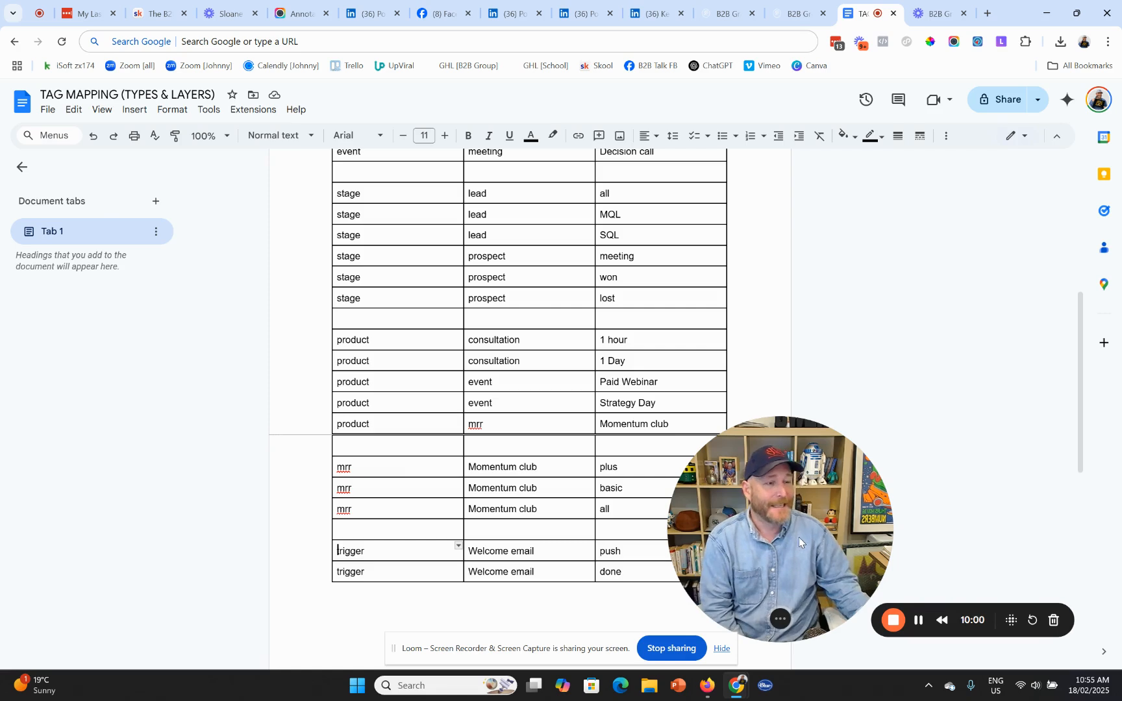
- Switch to GoHighLevel and go to Settings > Tags for the B2B Dash [Snapshots] account
click(798, 14)
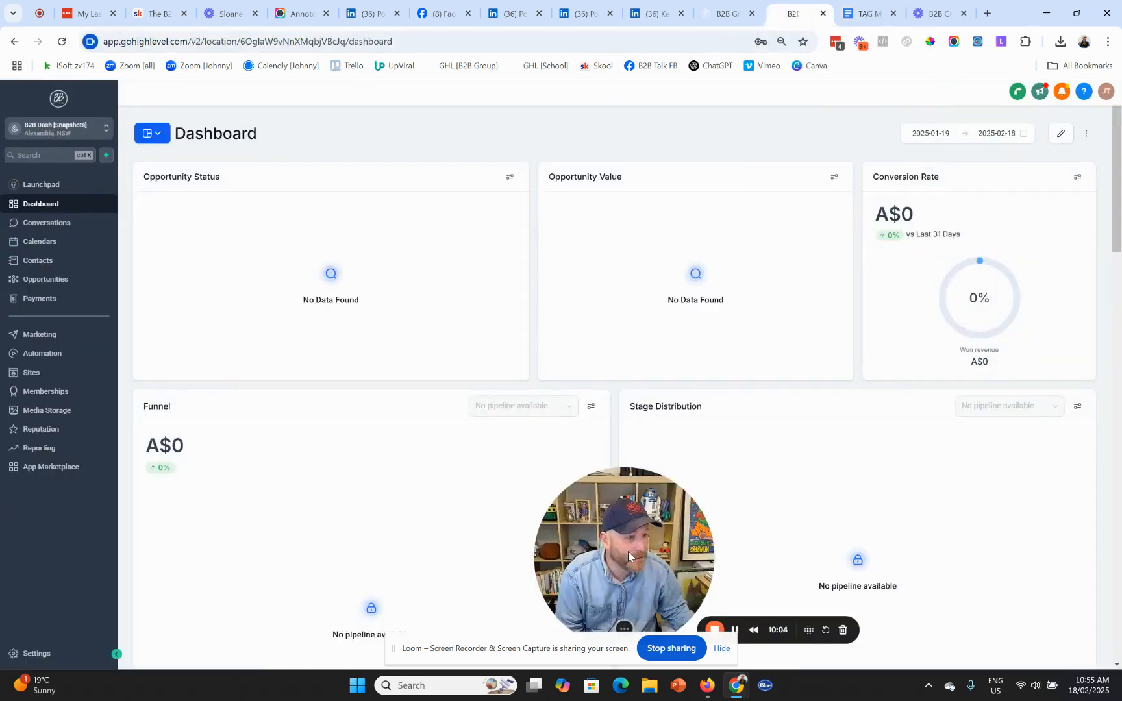
drag(627, 551, 847, 542)
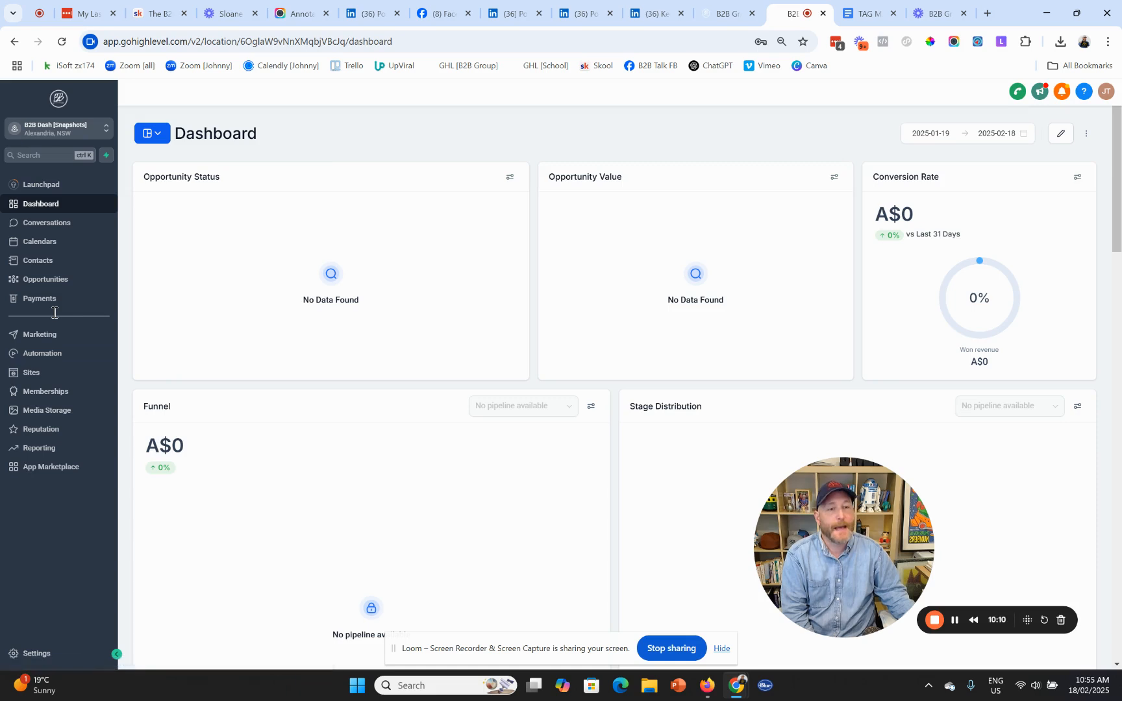
click(38, 656)
scroll(45, 431, down, 1)
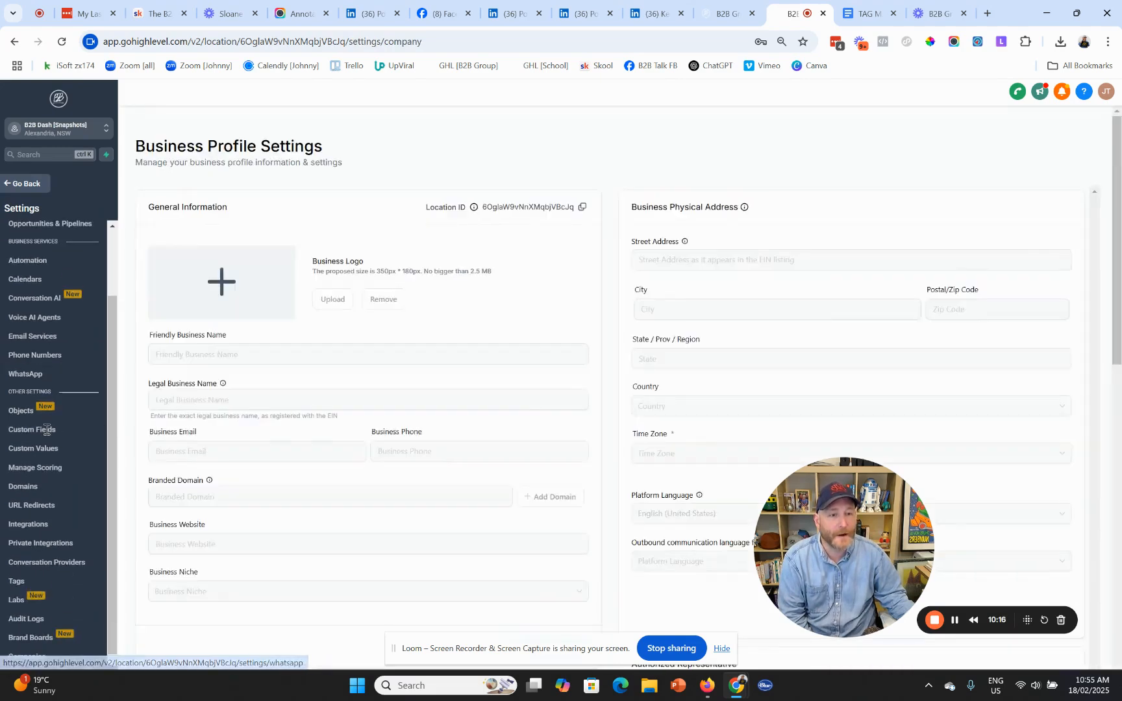
click(17, 586)
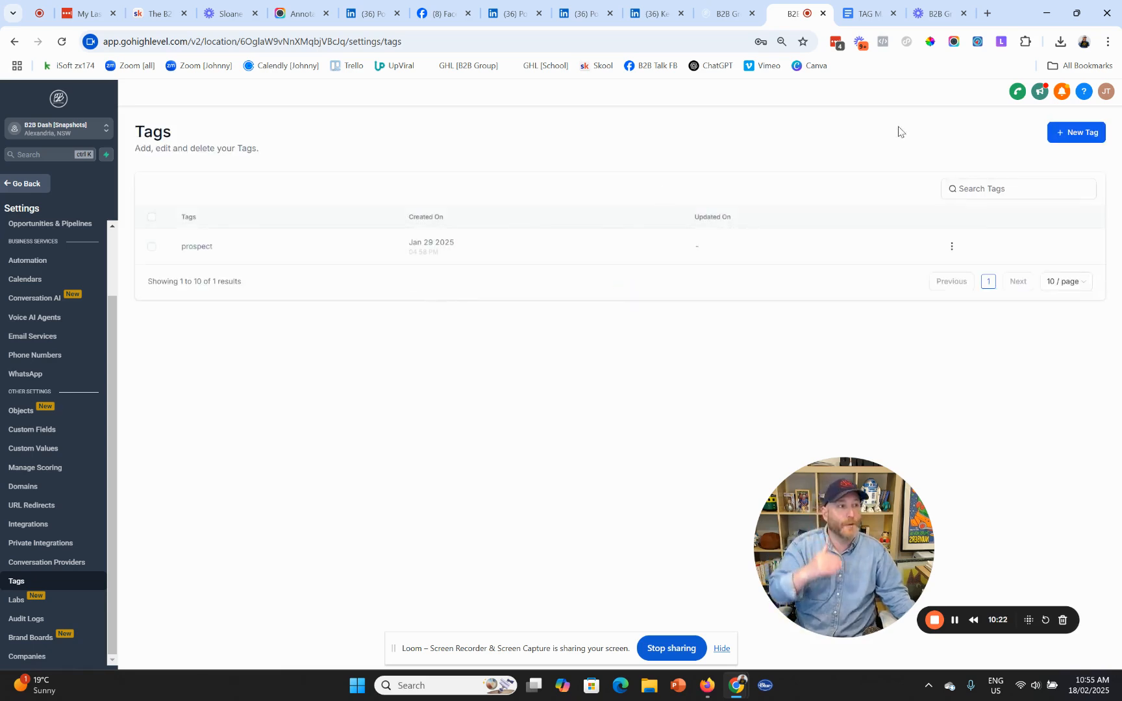
- Create the GoHighLevel tag 'source - social media - tiktok', then open a new browser tab
click(1071, 134)
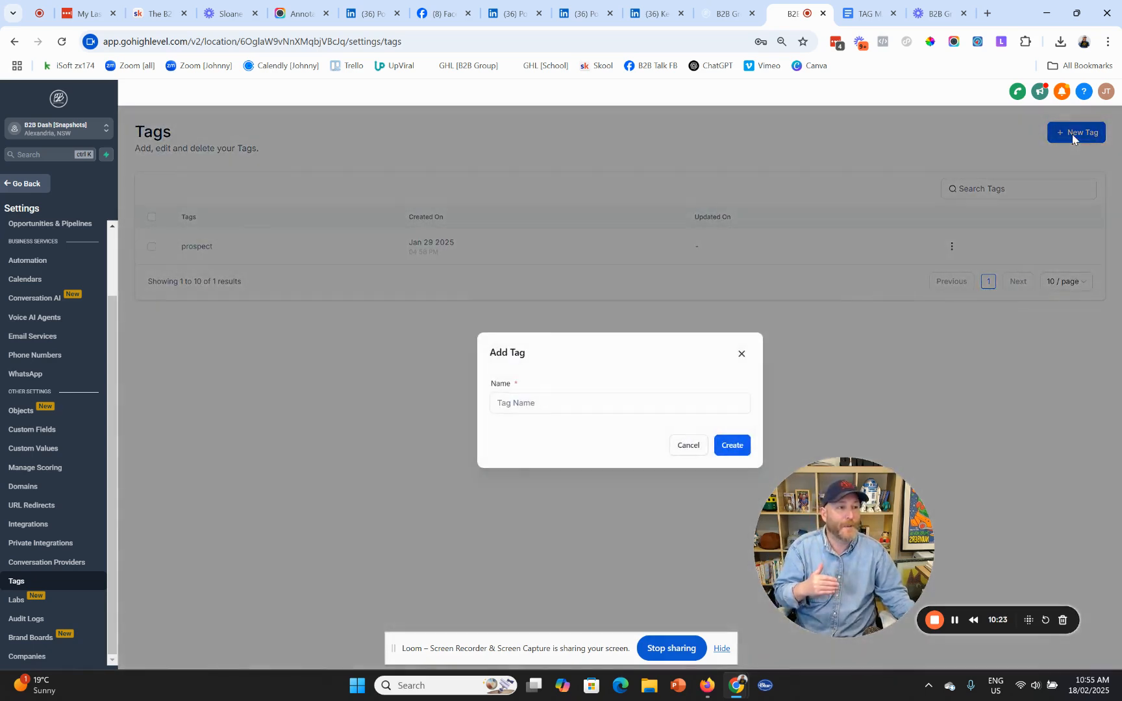
click(555, 403)
text(source - s)
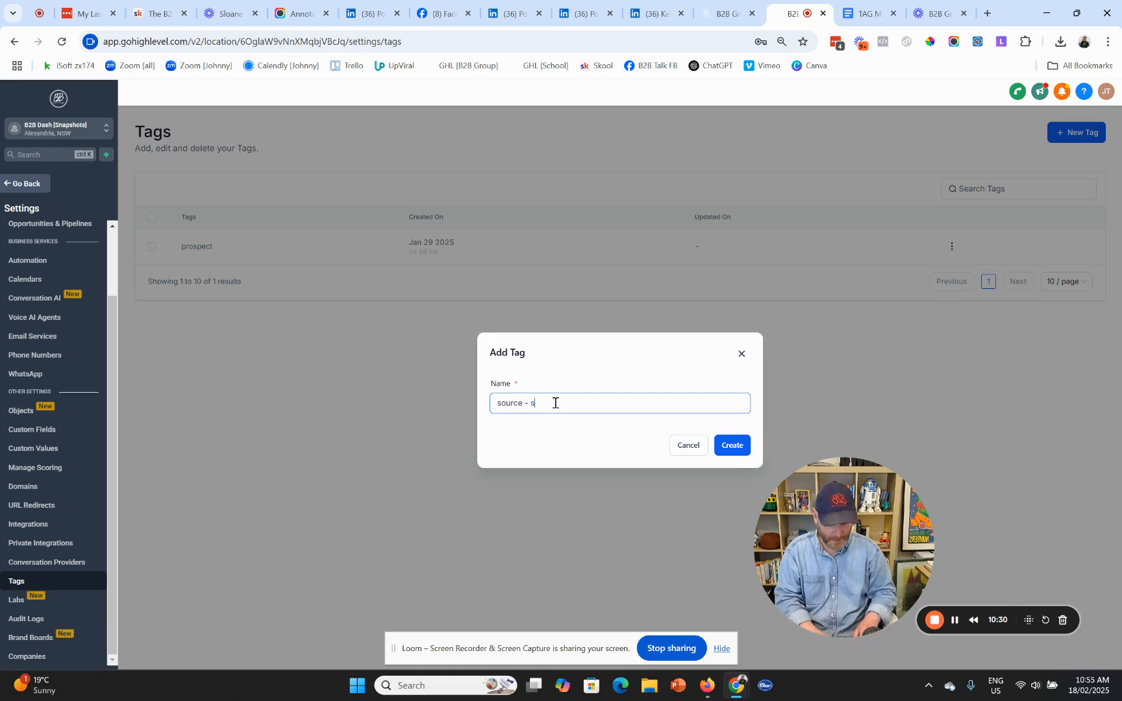
text(ocial medai)
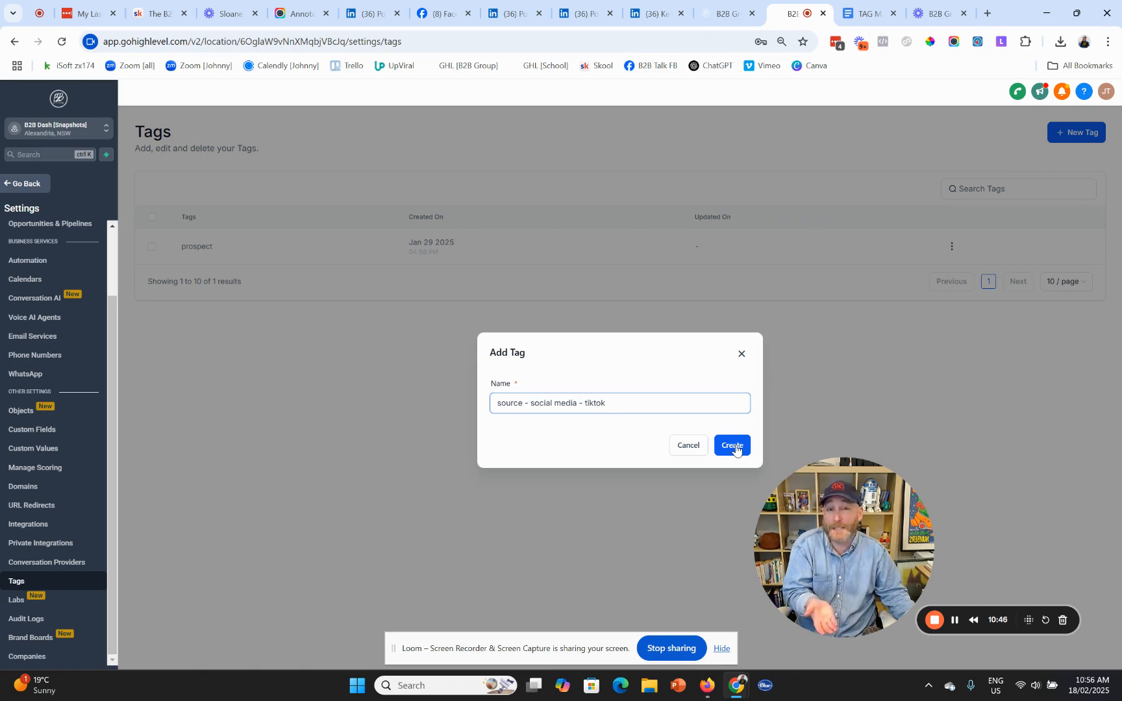
click(733, 446)
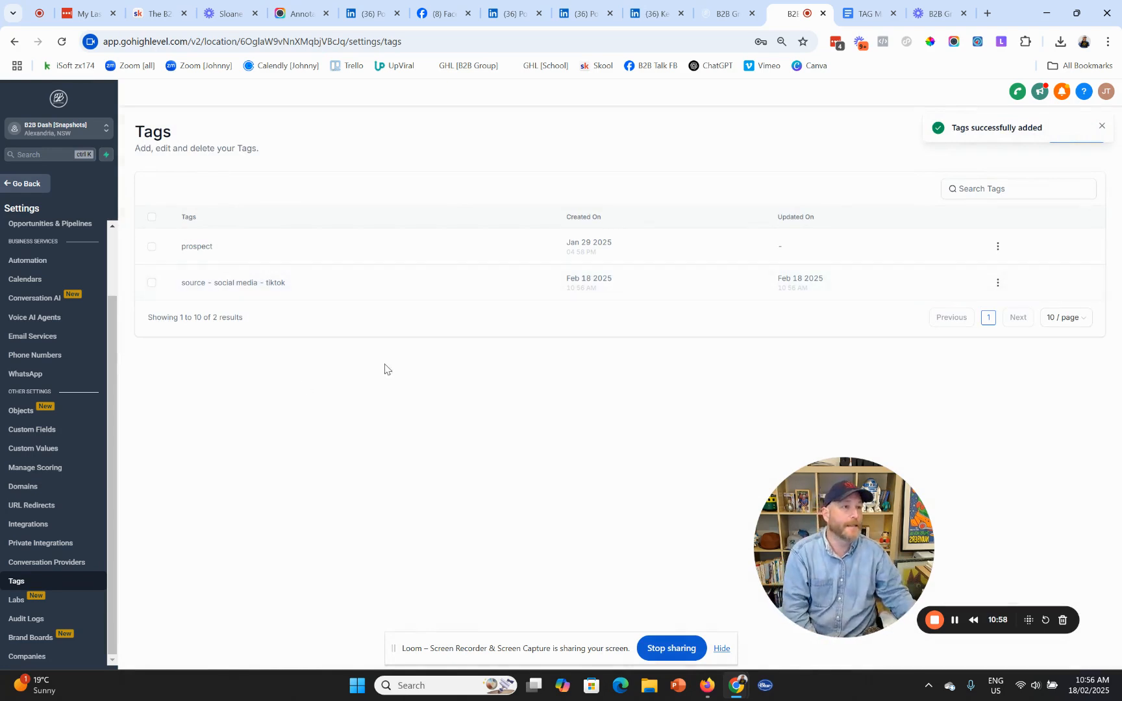
click(987, 13)
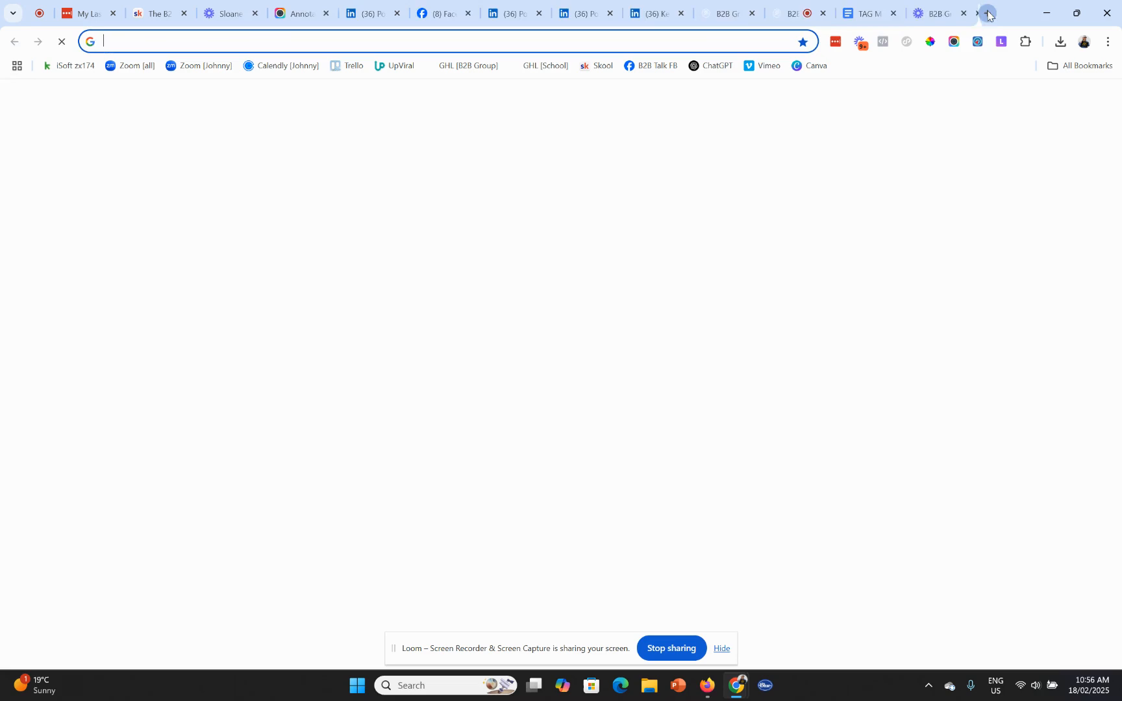
- Open the B2B School account's Tags settings, listing its 177 existing tags
click(545, 66)
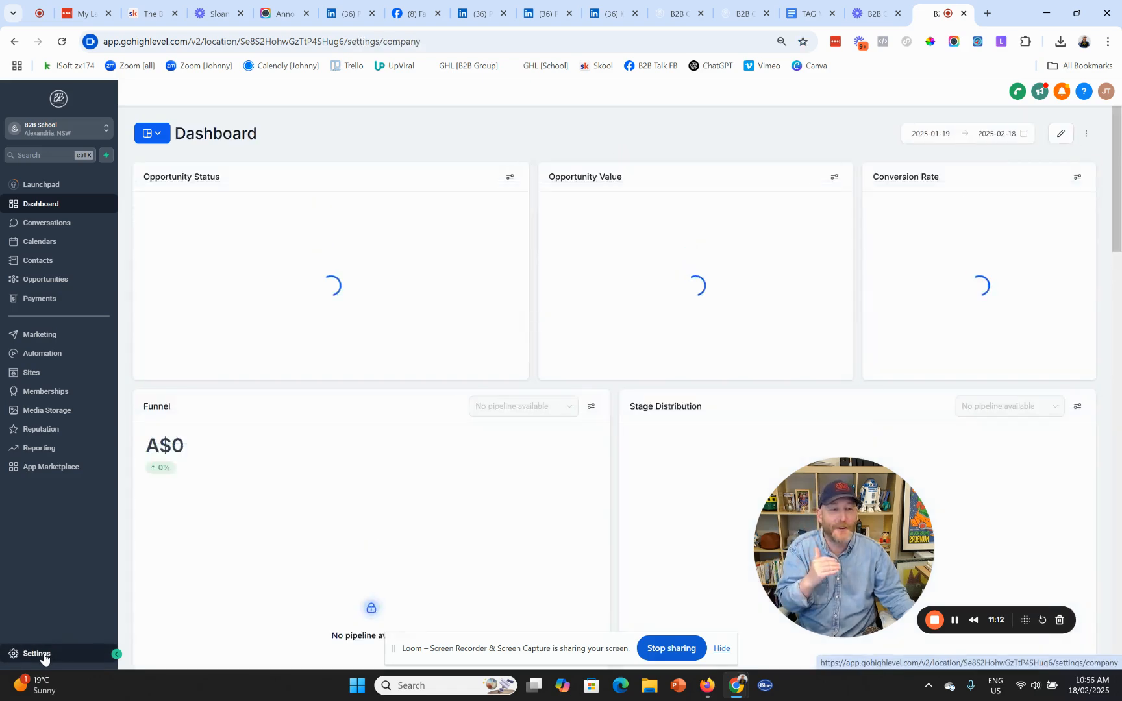
click(39, 654)
scroll(46, 455, down, 2)
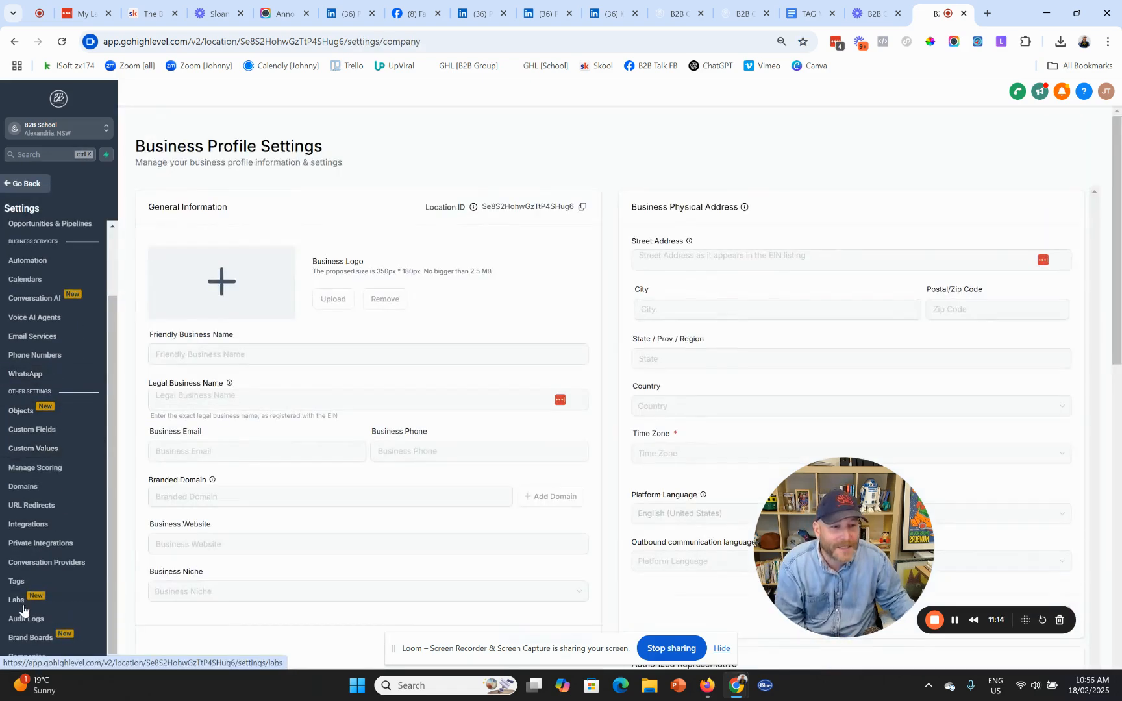
click(17, 582)
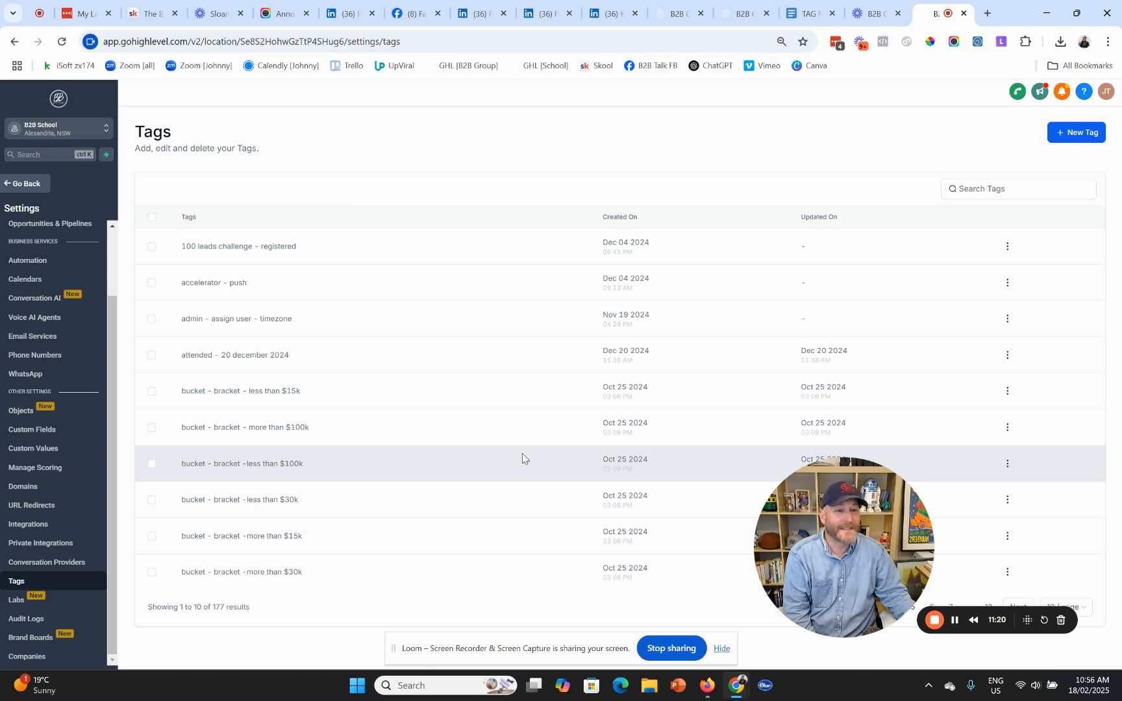
drag(843, 548, 781, 294)
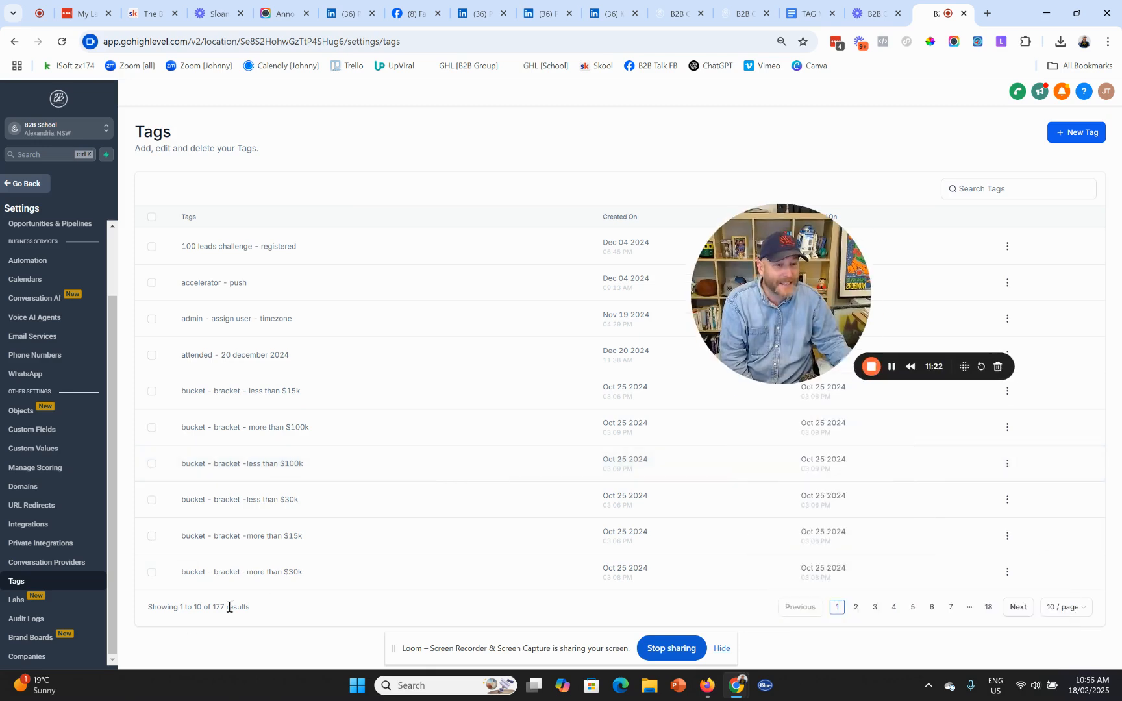
drag(756, 349, 850, 584)
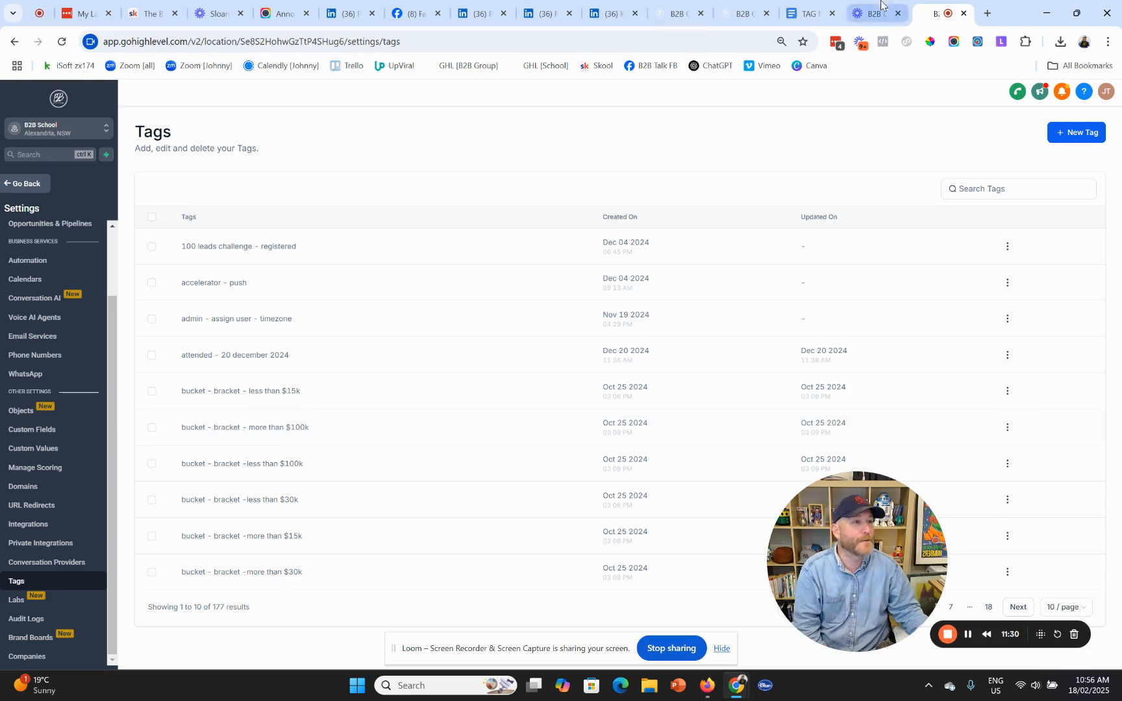
- Back in TAG MAPPING, add a table row reading buckets | income
click(808, 13)
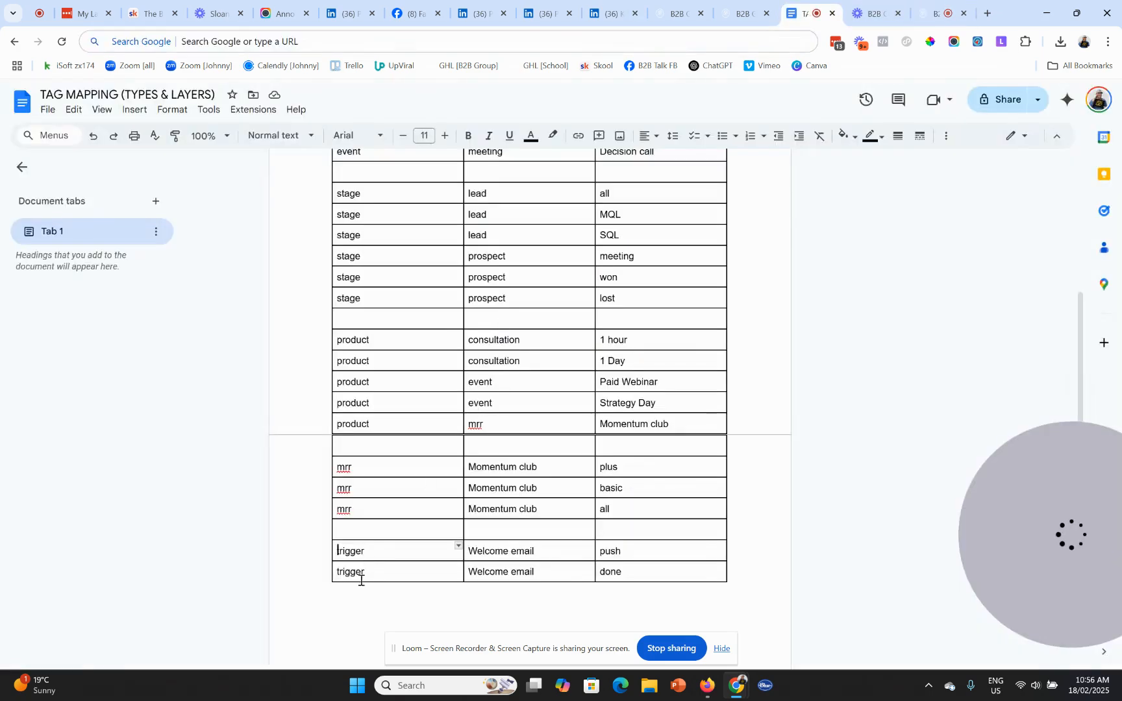
click(324, 571)
scroll(342, 555, down, 3)
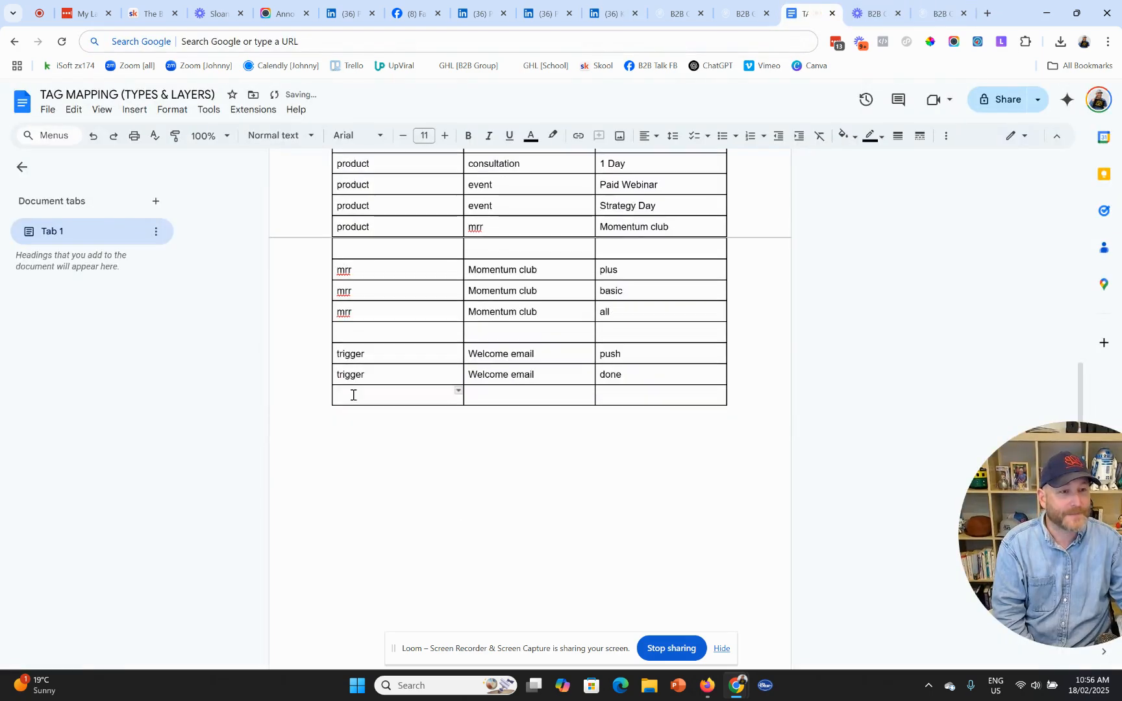
click(323, 395)
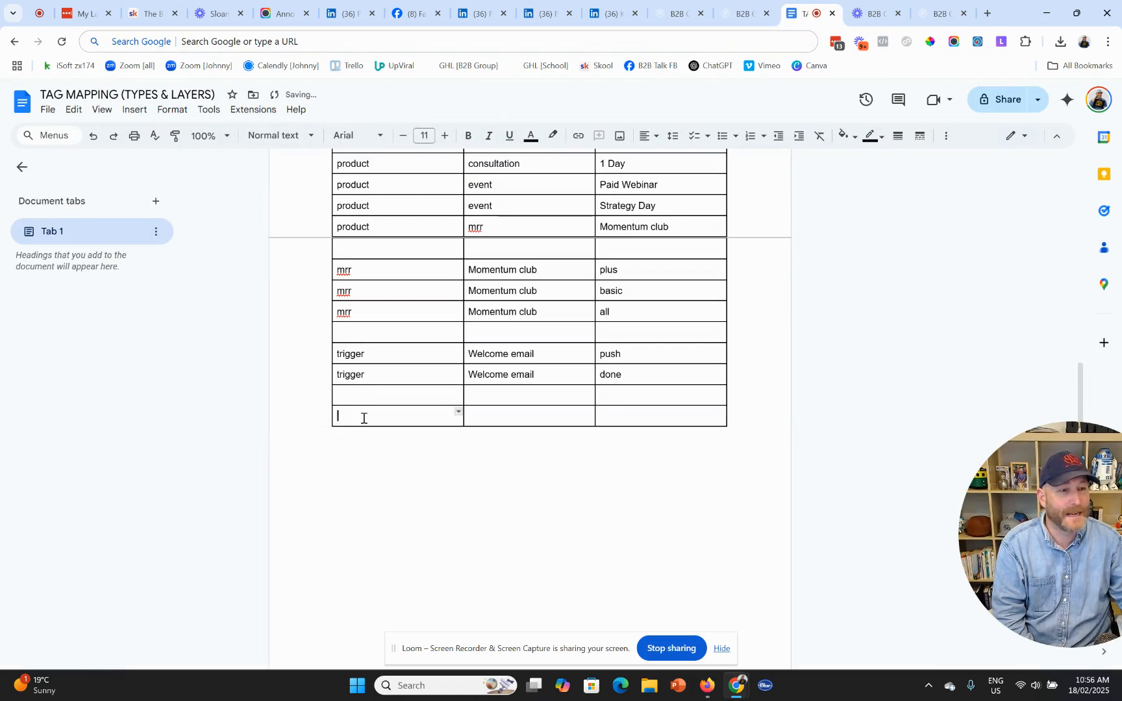
text(buckets)
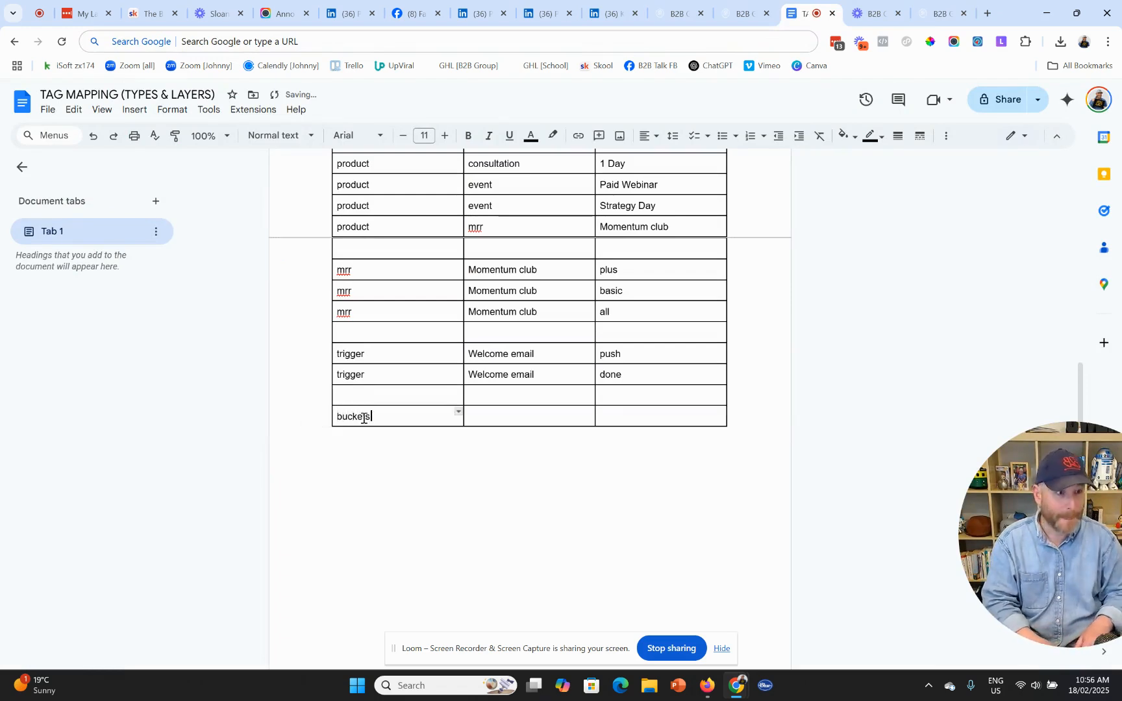
key(Tab)
text(income)
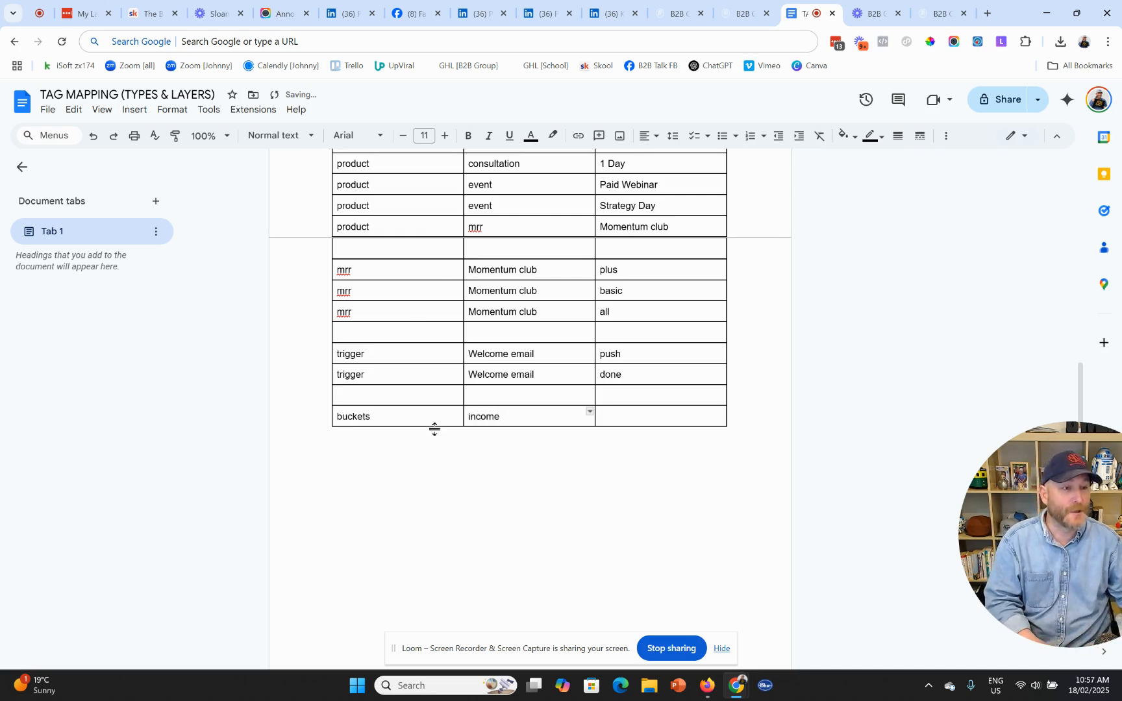
- Add more empty rows and fill one with buckets | Marketing model | b2b
click(325, 419)
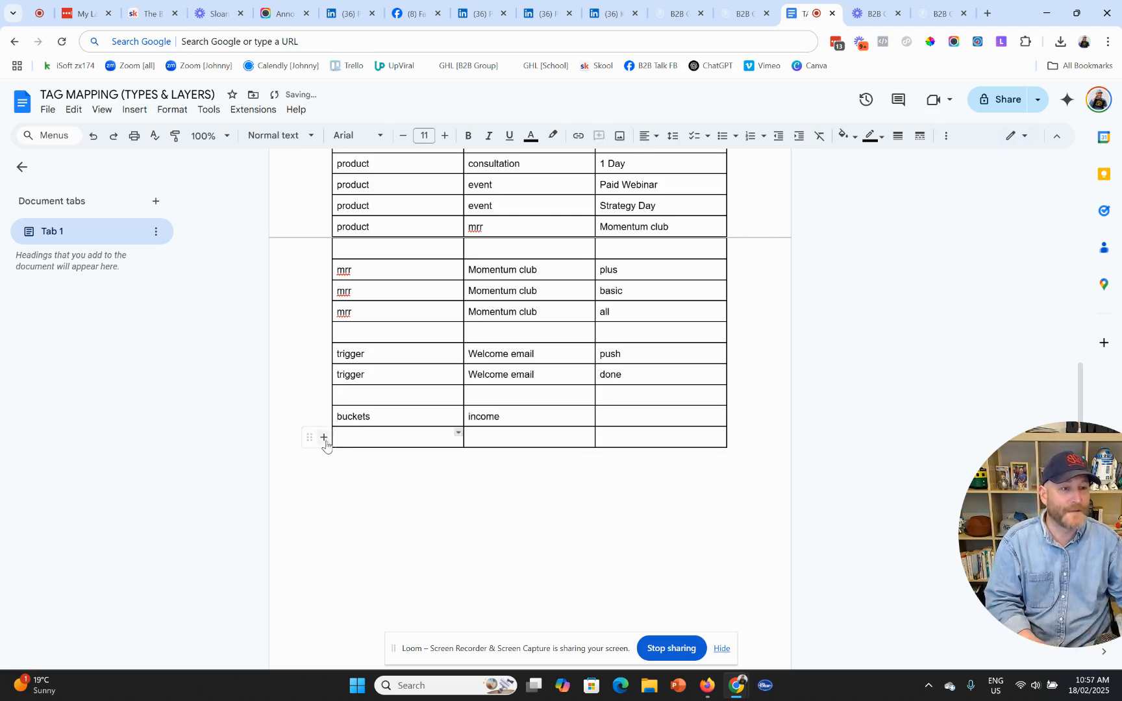
click(324, 437)
click(324, 458)
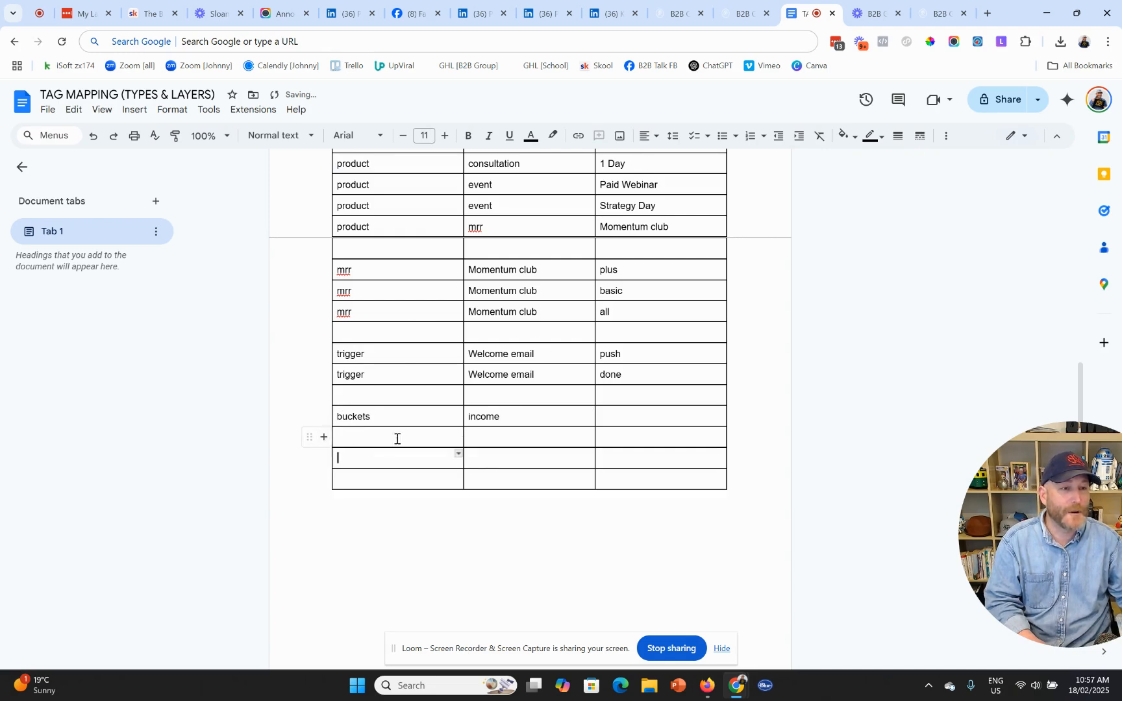
text(buckets)
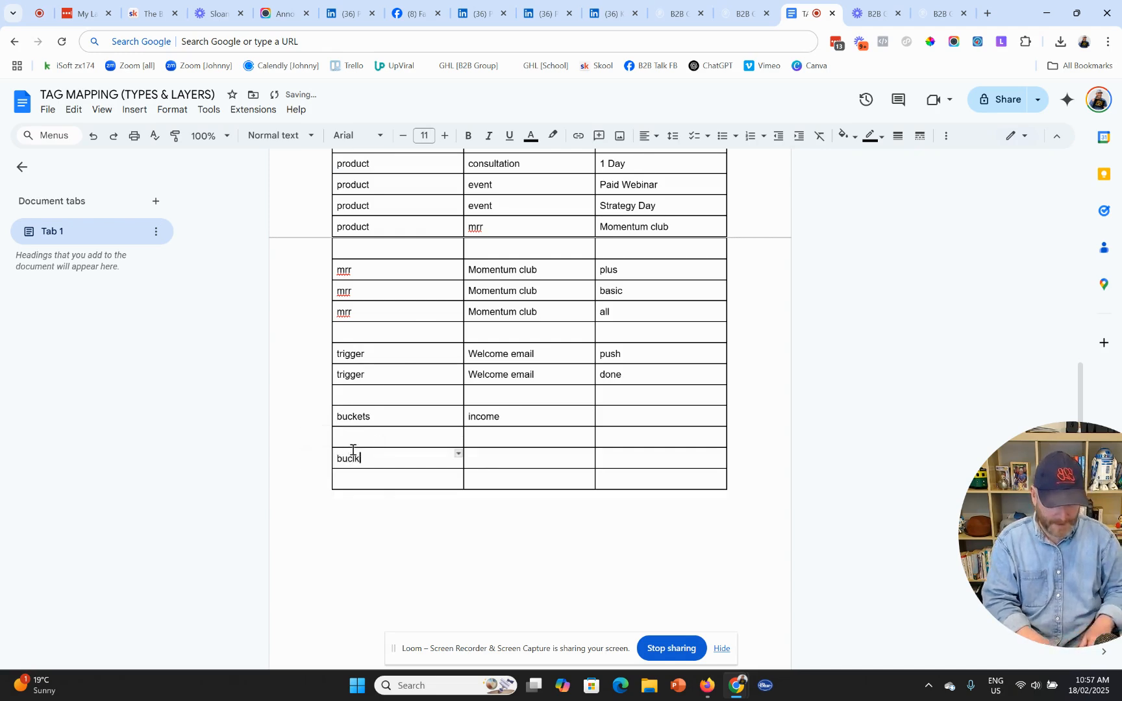
key(BackSpace)
key(BackSpace)
key(BackSpace)
key(BackSpace)
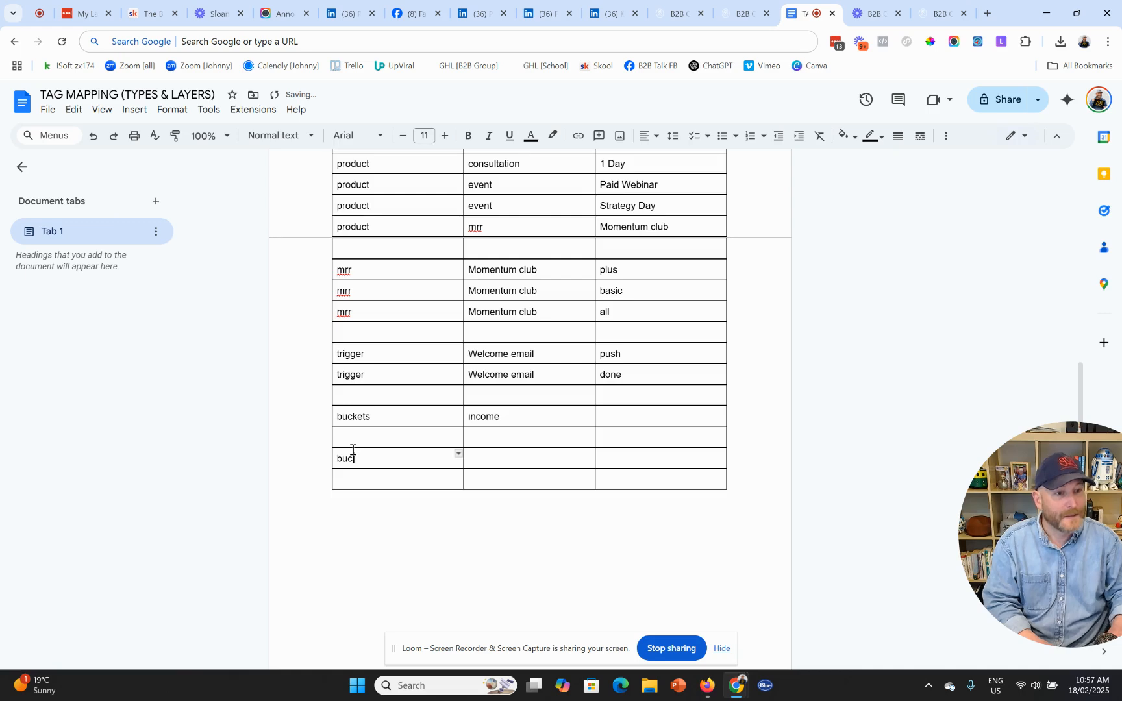
key(Tab)
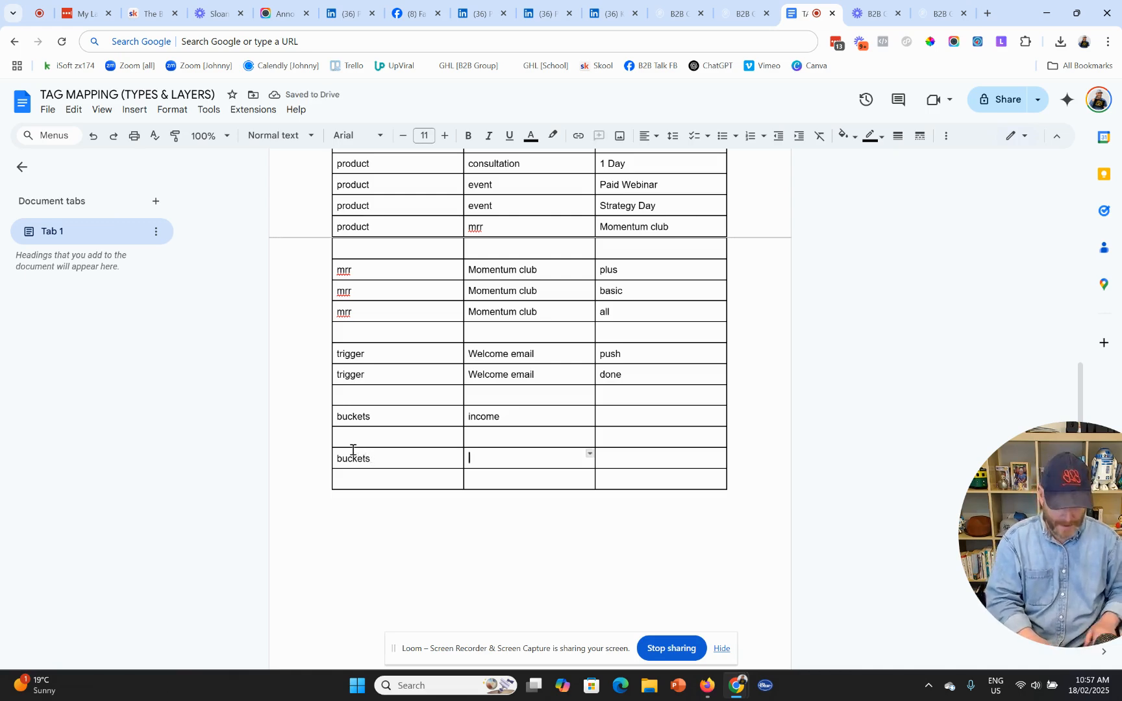
text(marketing mdoie)
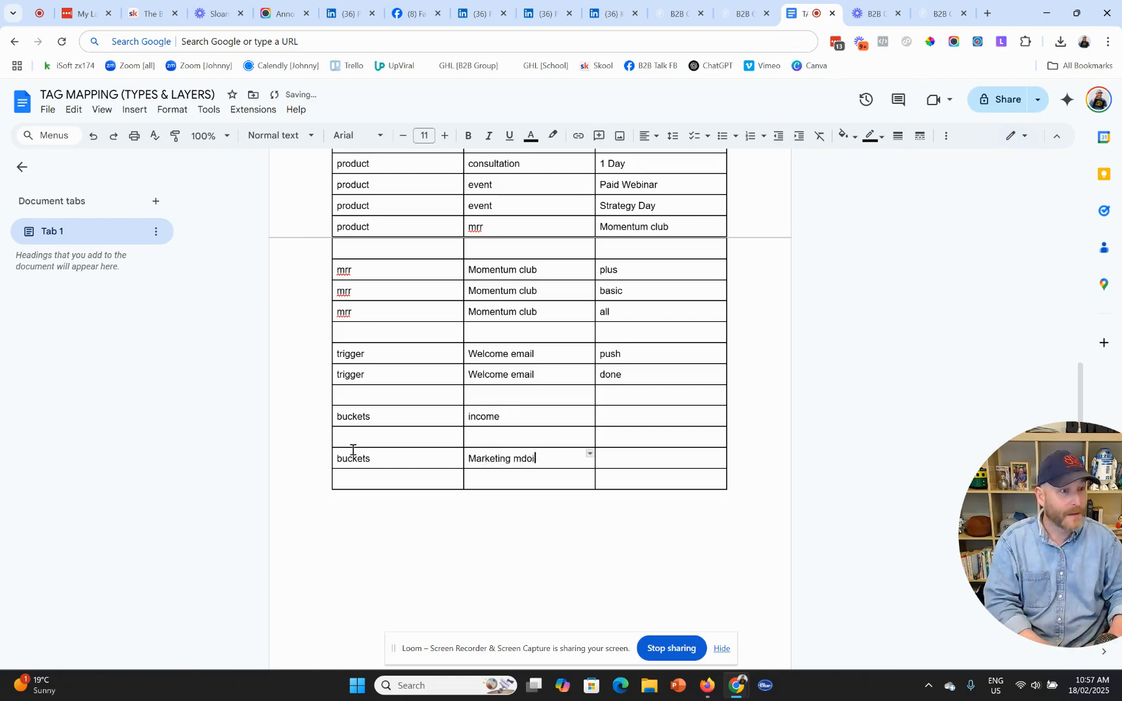
key(BackSpace)
key(BackSpace)
key(BackSpace)
text(odel)
key(Tab)
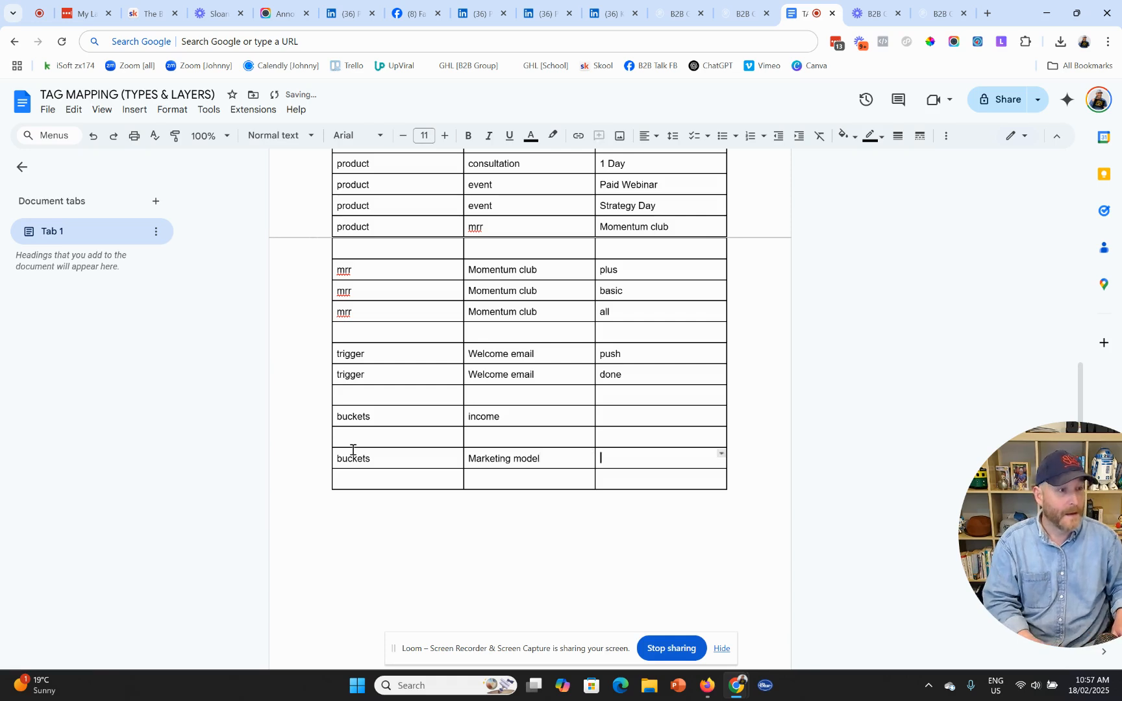
text(b)
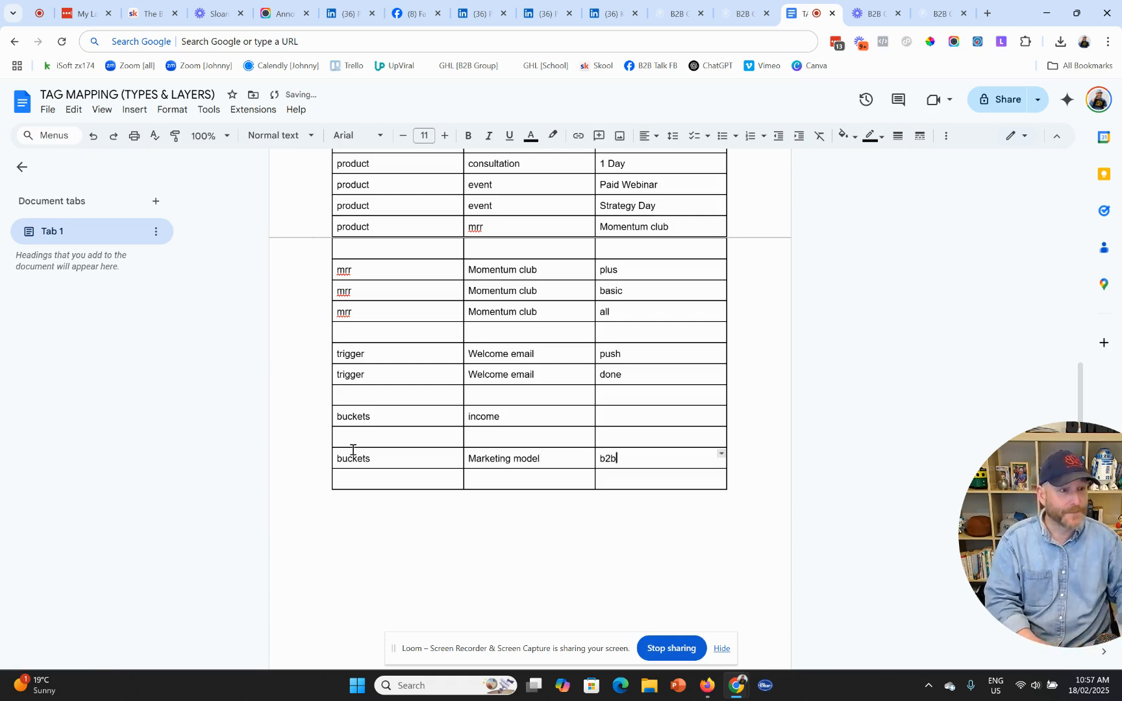
text(2b)
- Duplicate the Marketing model row below it, changing b2b to b2c
drag(620, 458, 433, 456)
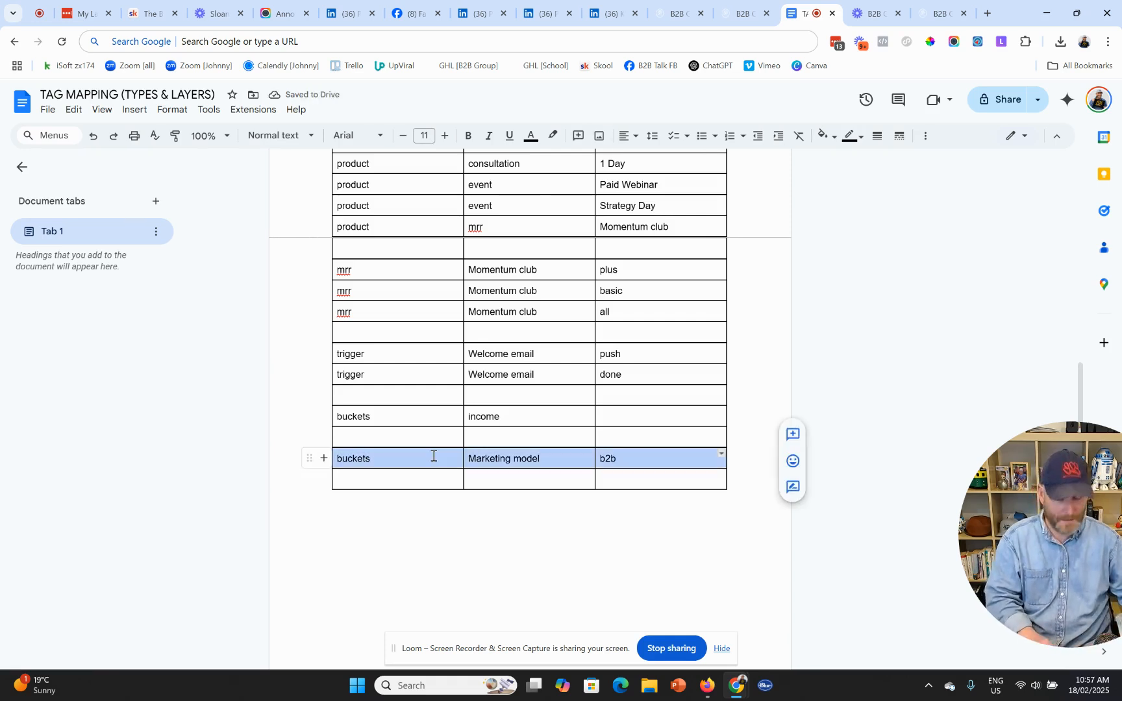
key(ctrl+c)
click(448, 478)
key(ctrl+v)
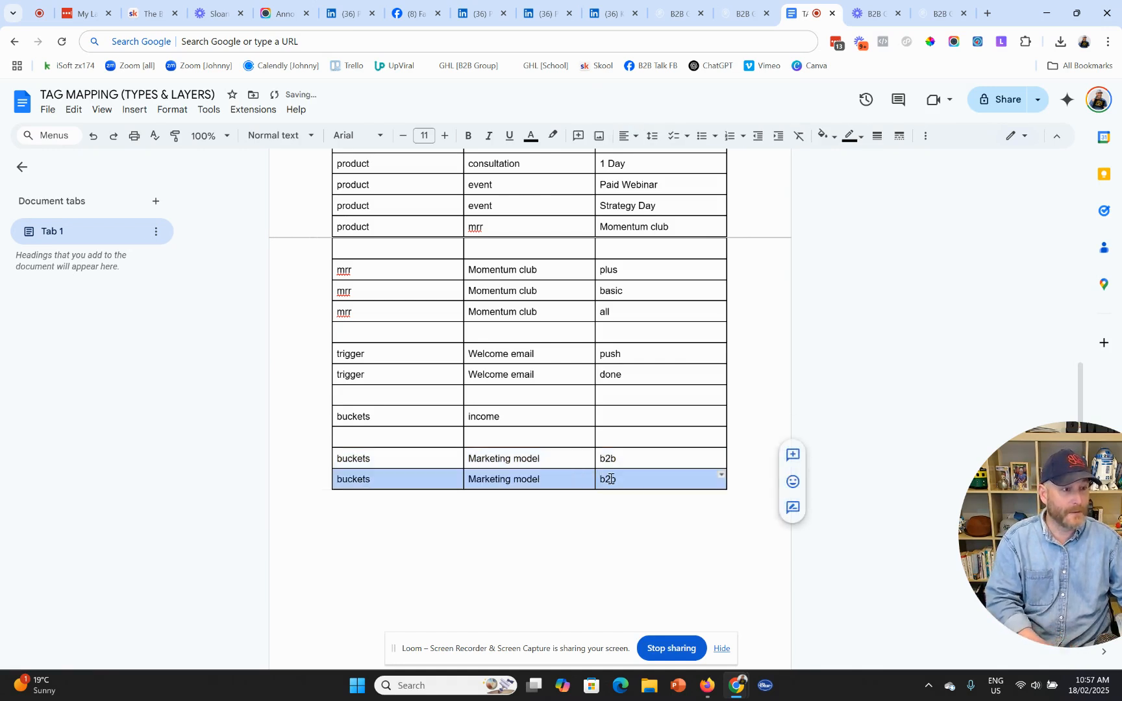
double_click(611, 478)
text(b2c)
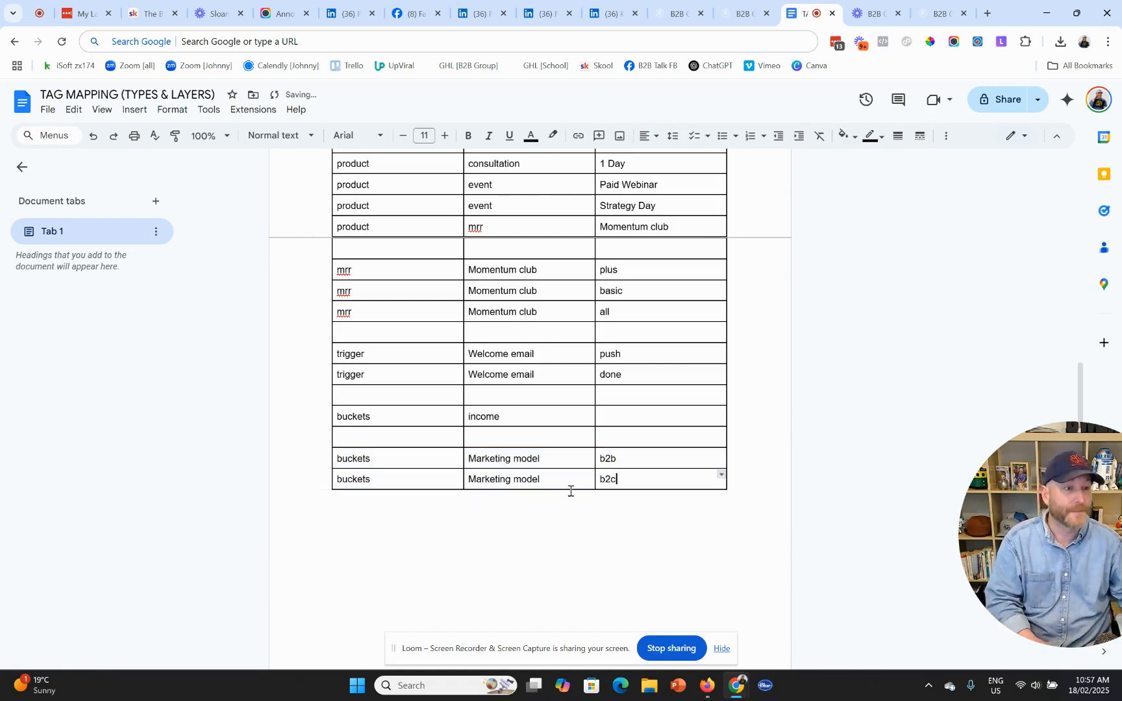
- Fill the buckets | income row's value with 'Less than $15k'
click(527, 416)
click(661, 412)
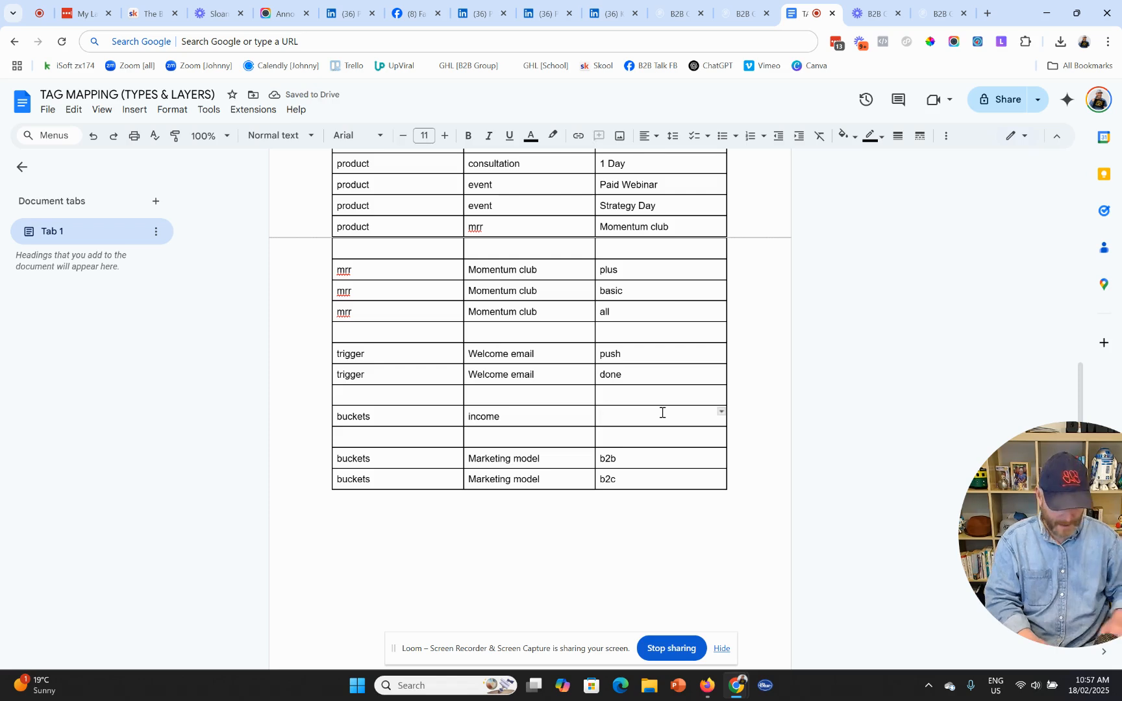
text(Less than $1)
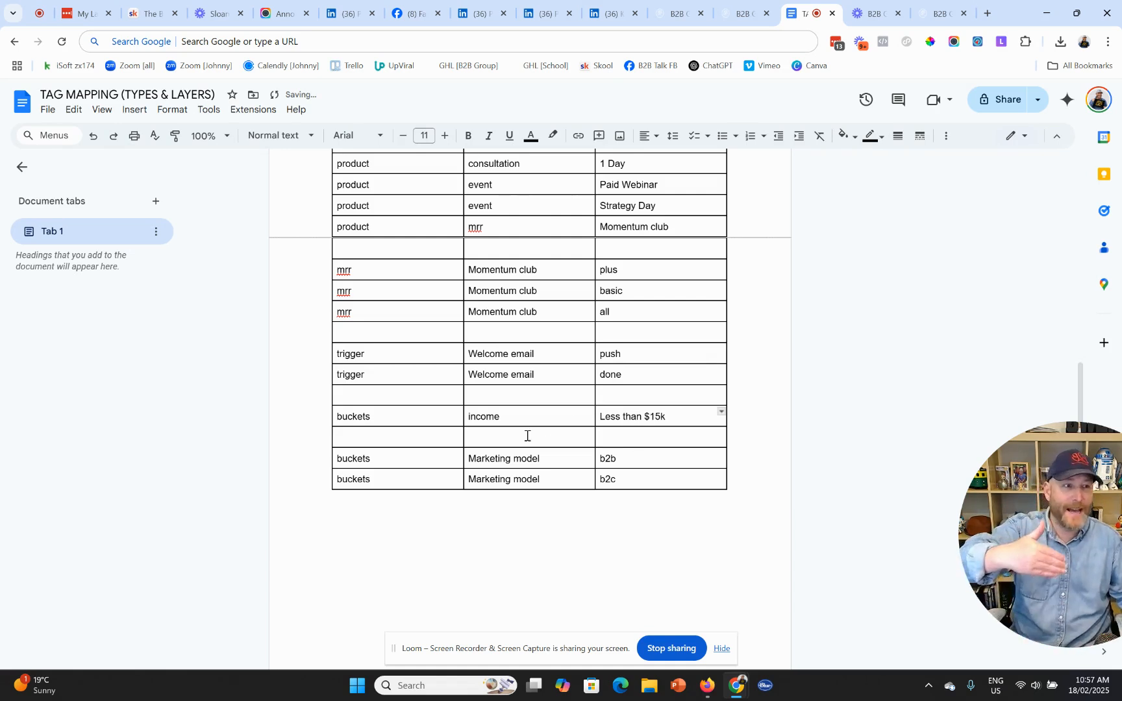
text(5k)
- Duplicate the income row beneath it, changing 'Less' to 'More'
drag(403, 420, 623, 418)
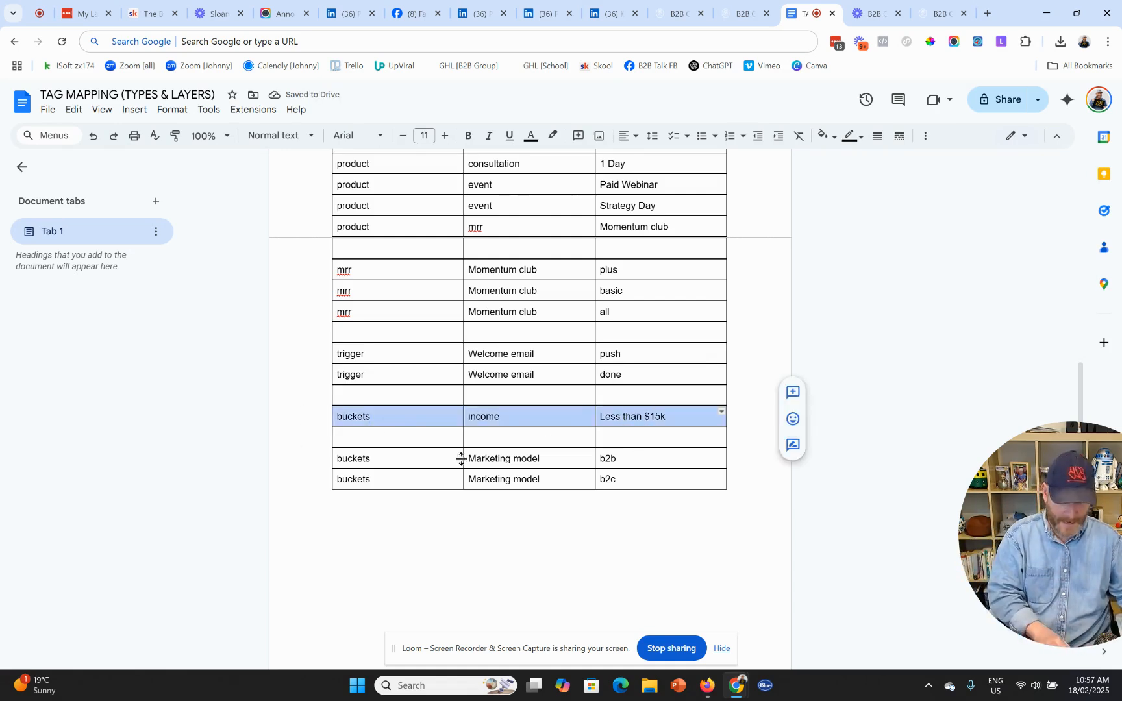
key(ctrl+c)
click(438, 441)
key(ctrl+v)
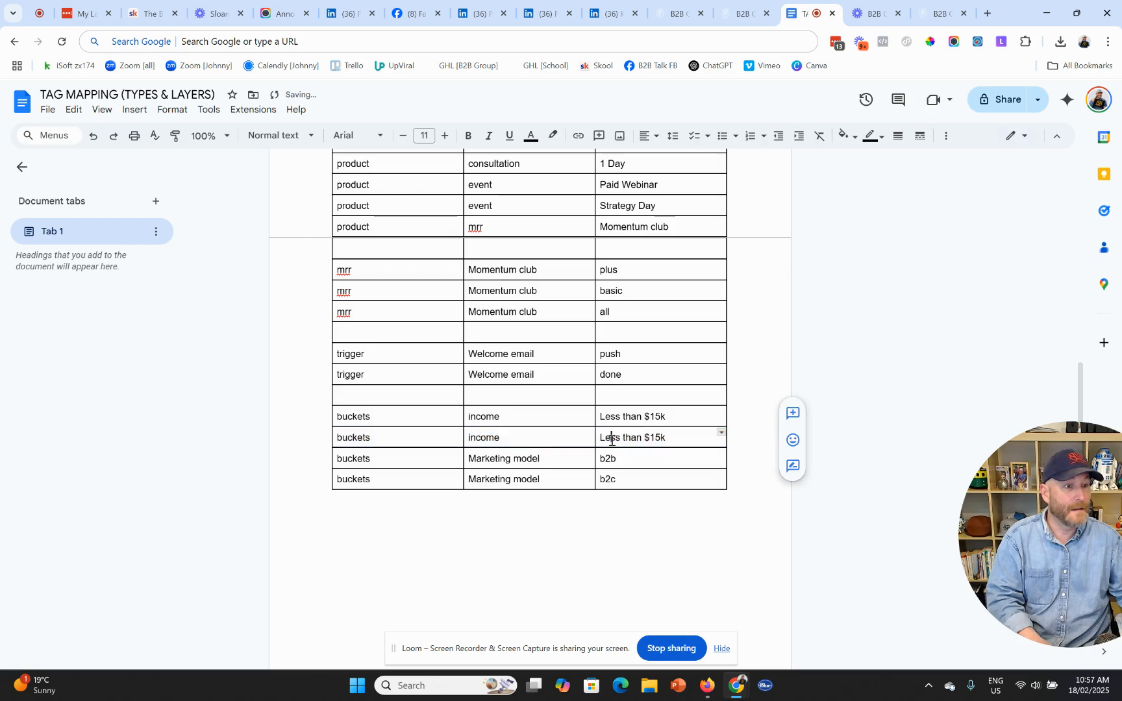
double_click(611, 440)
text(More)
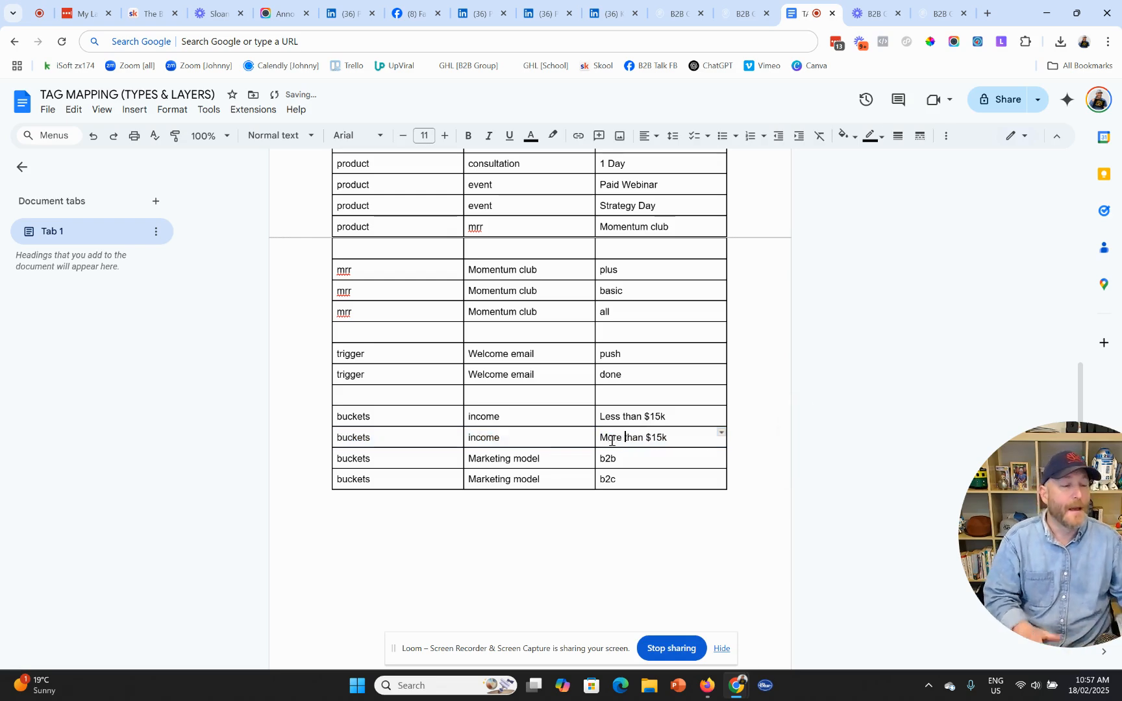
scroll(611, 440, up, 10)
- Add two rows at the table bottom and fill the first with buckets | role | boss
double_click(344, 260)
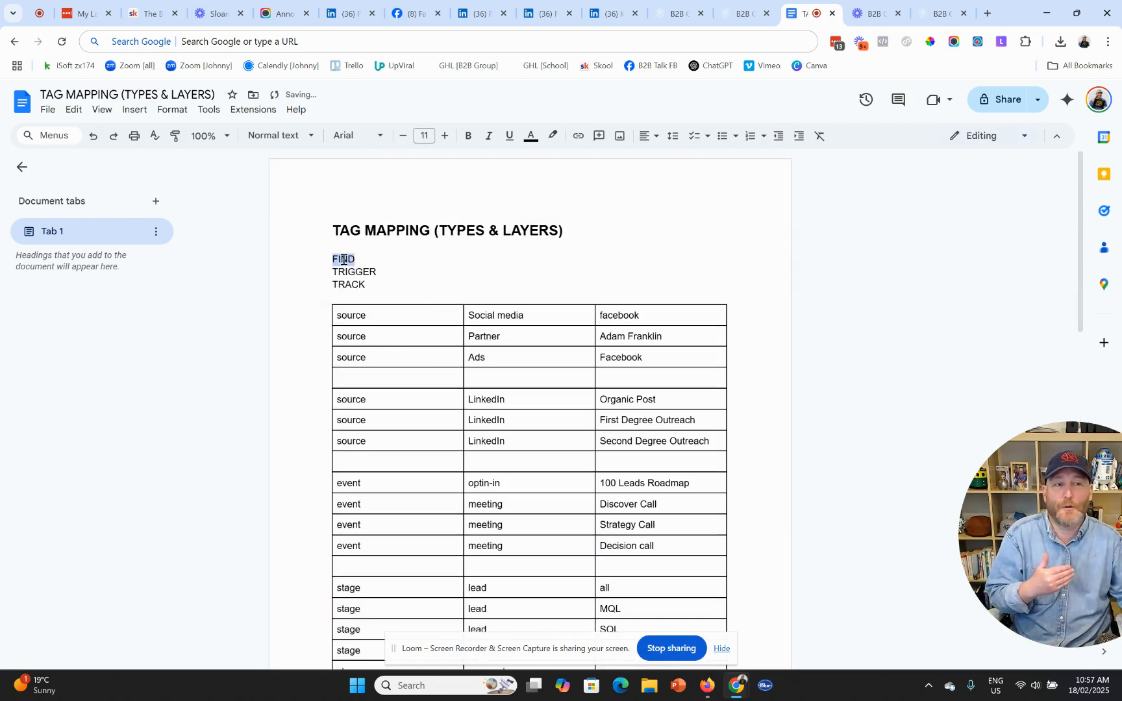
scroll(458, 416, down, 8)
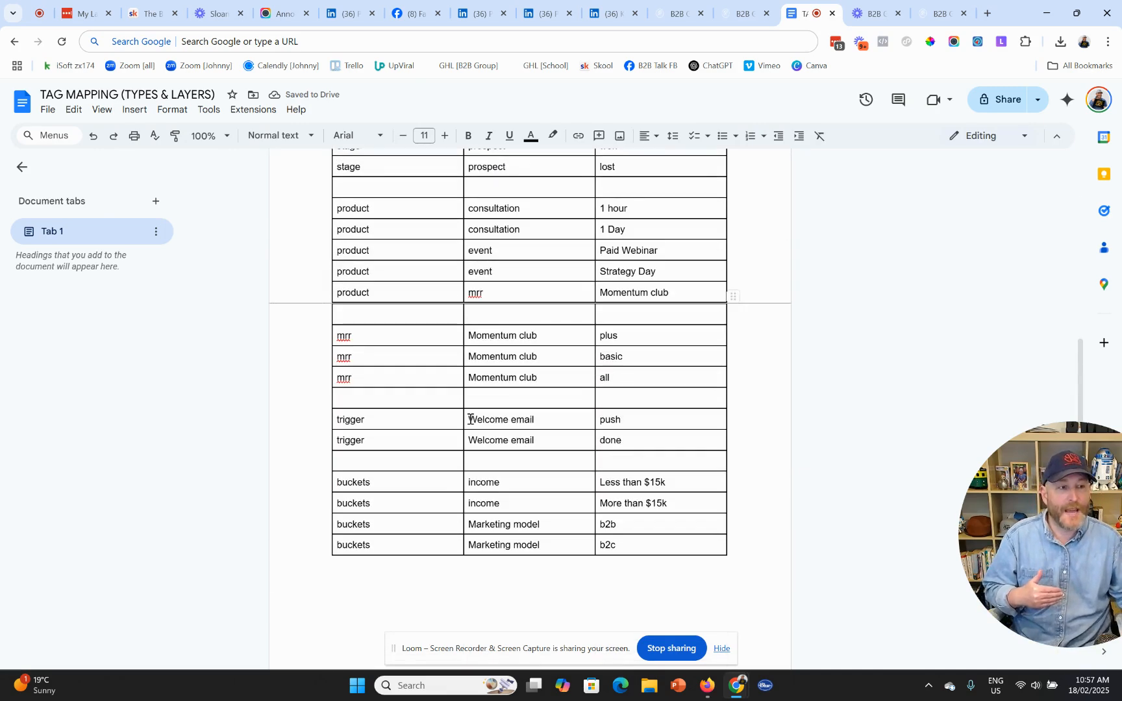
click(479, 586)
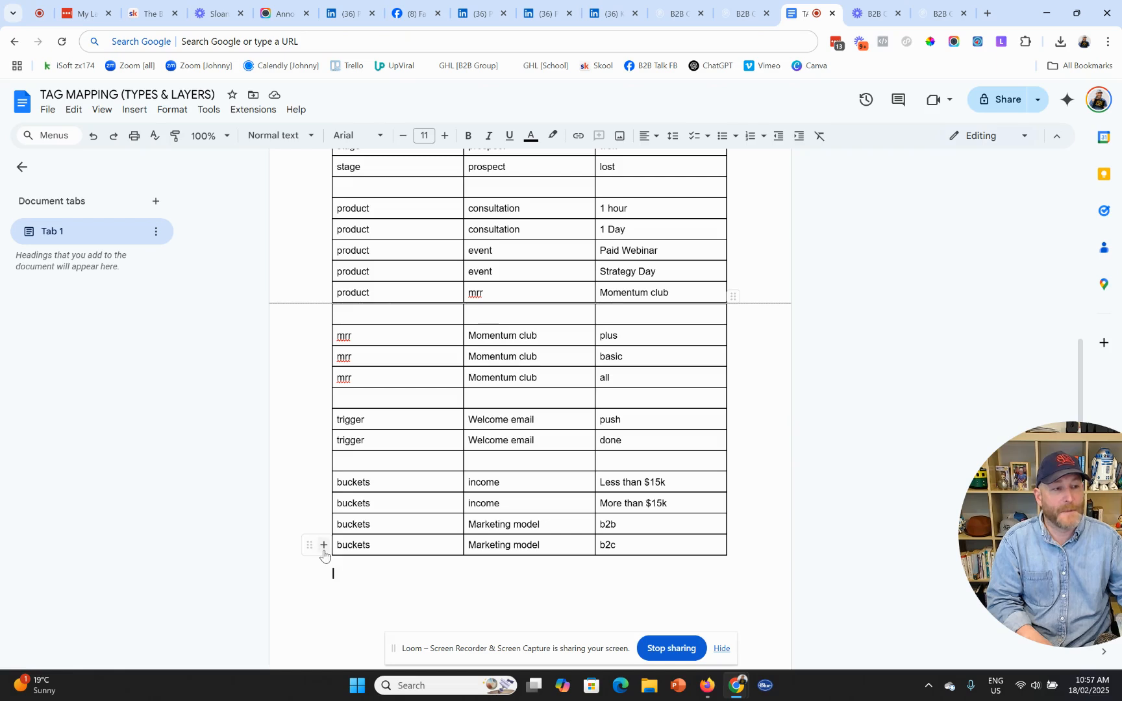
click(325, 555)
click(325, 565)
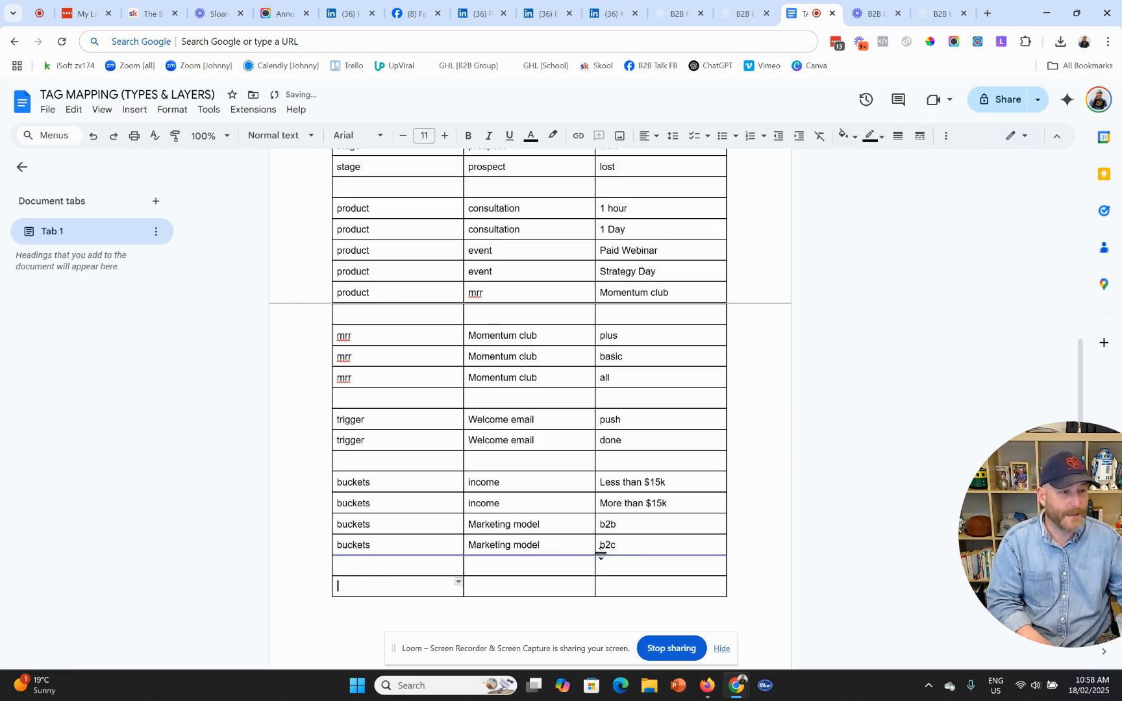
drag(445, 550, 614, 551)
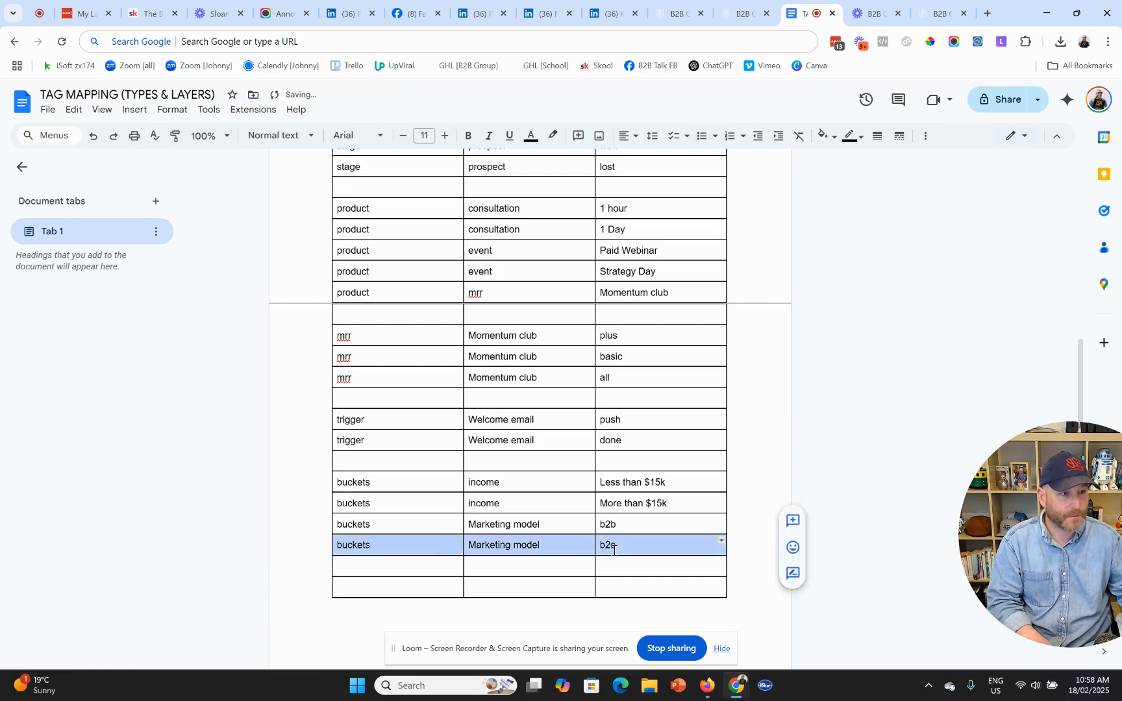
click(441, 565)
text(bucxhe)
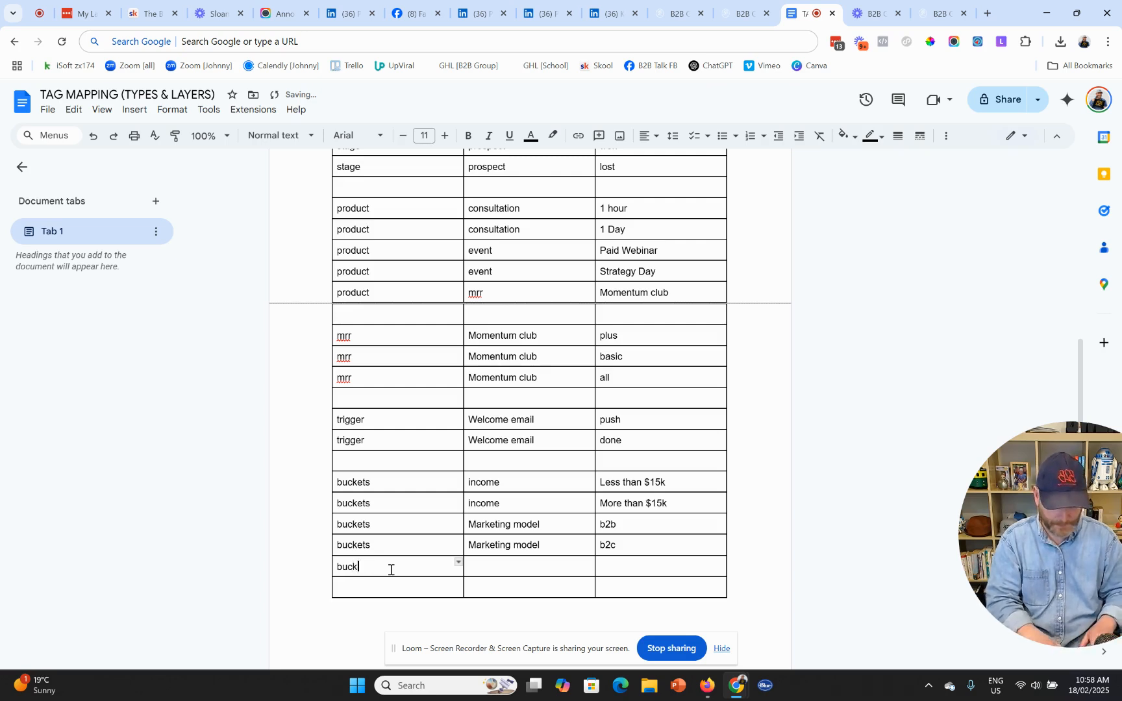
key(Tab)
text(r)
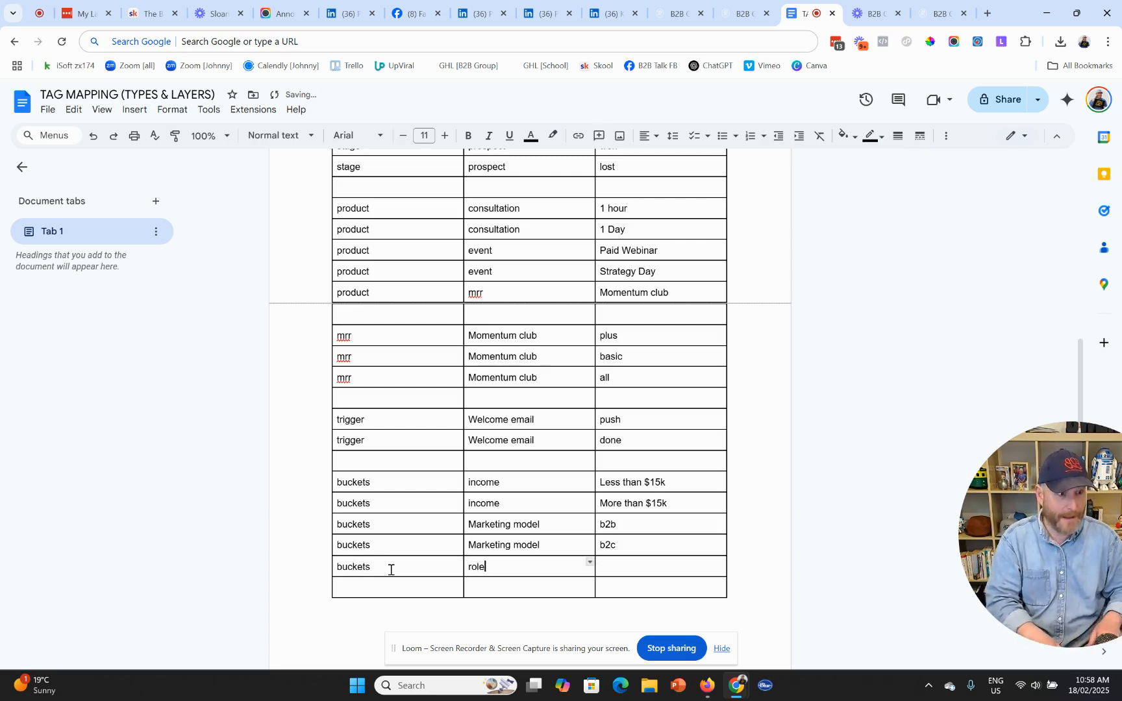
key(Tab)
text(boss)
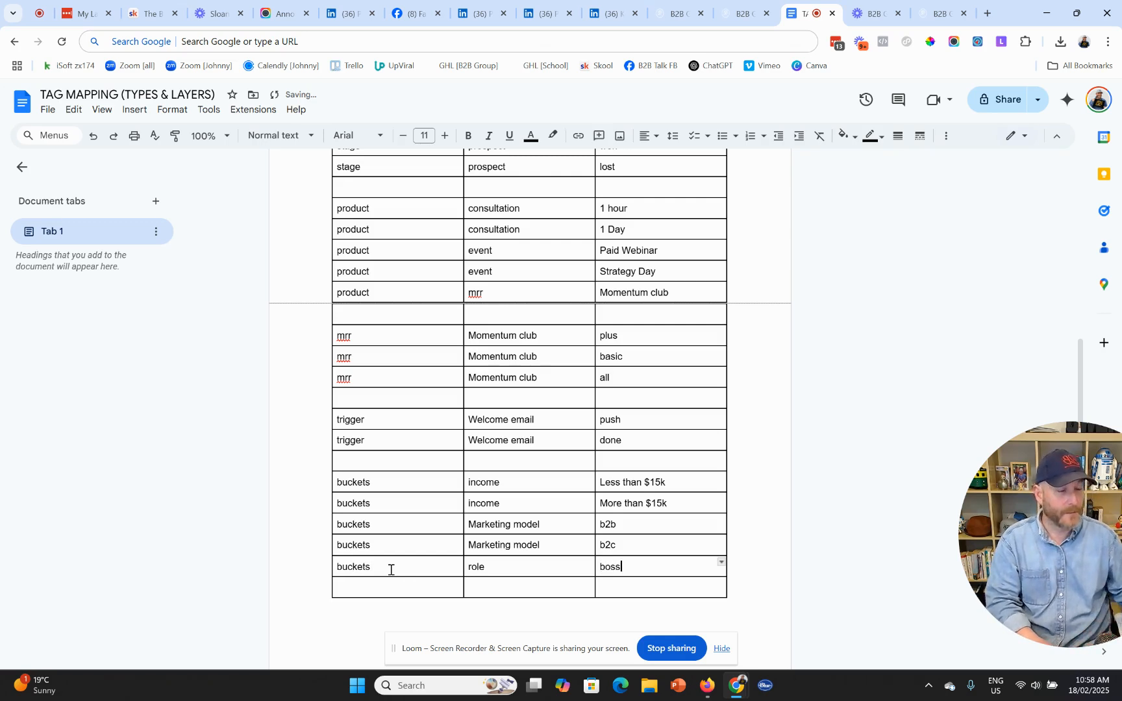
- Fill the last row with buckets | role | employee
click(375, 583)
text(buckets)
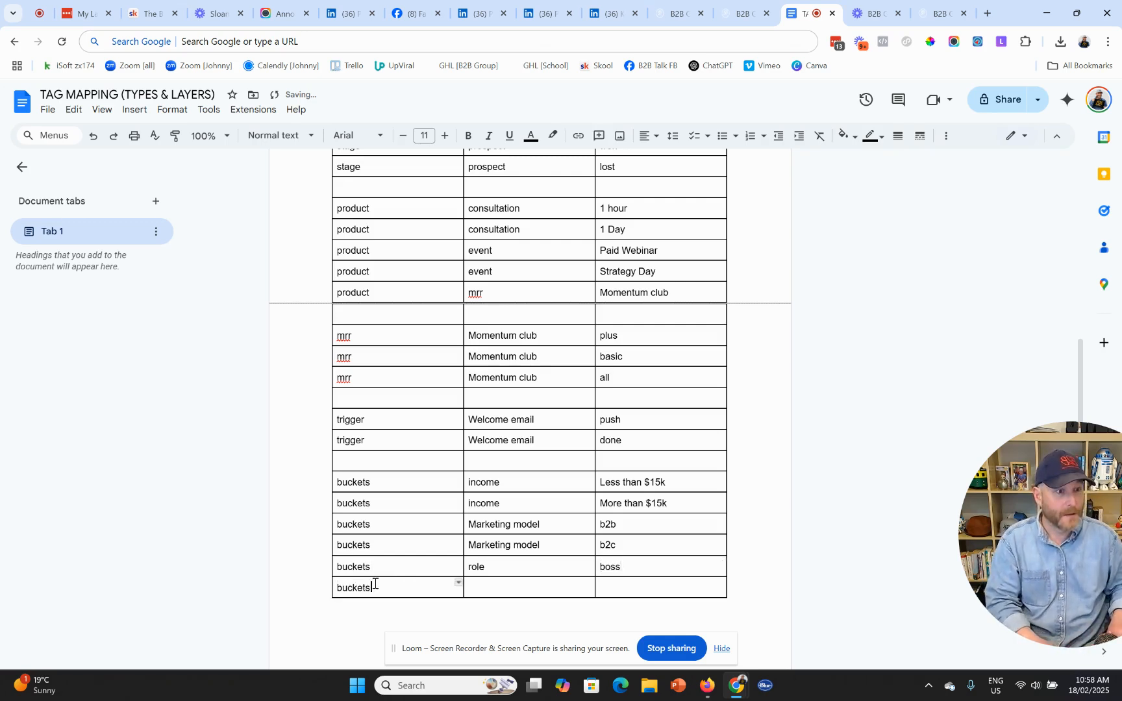
key(Tab)
text(r)
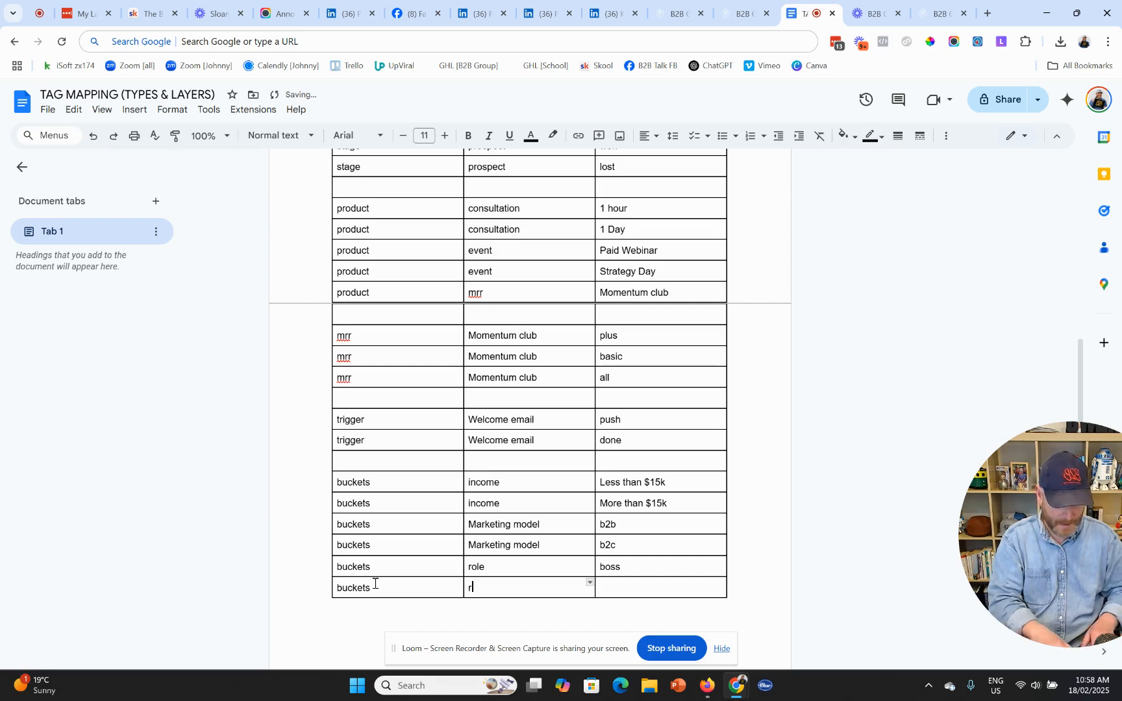
text(ole)
key(Tab)
text(employee)
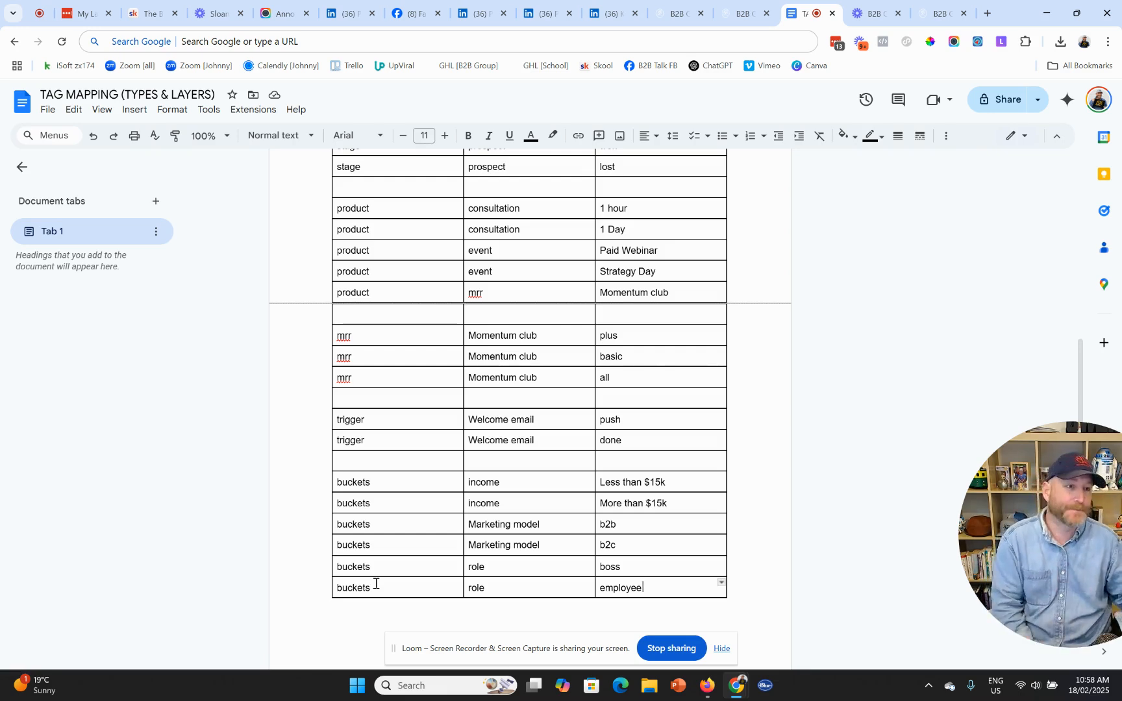
scroll(610, 466, up, 6)
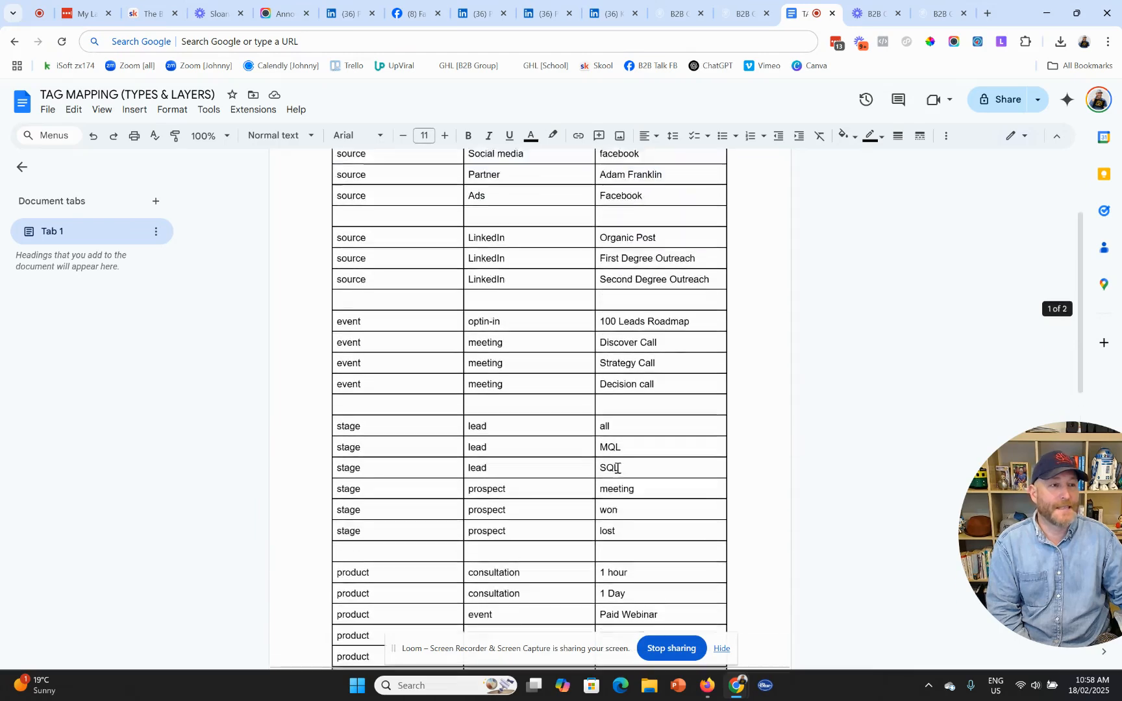
scroll(617, 467, up, 3)
scroll(673, 509, down, 2)
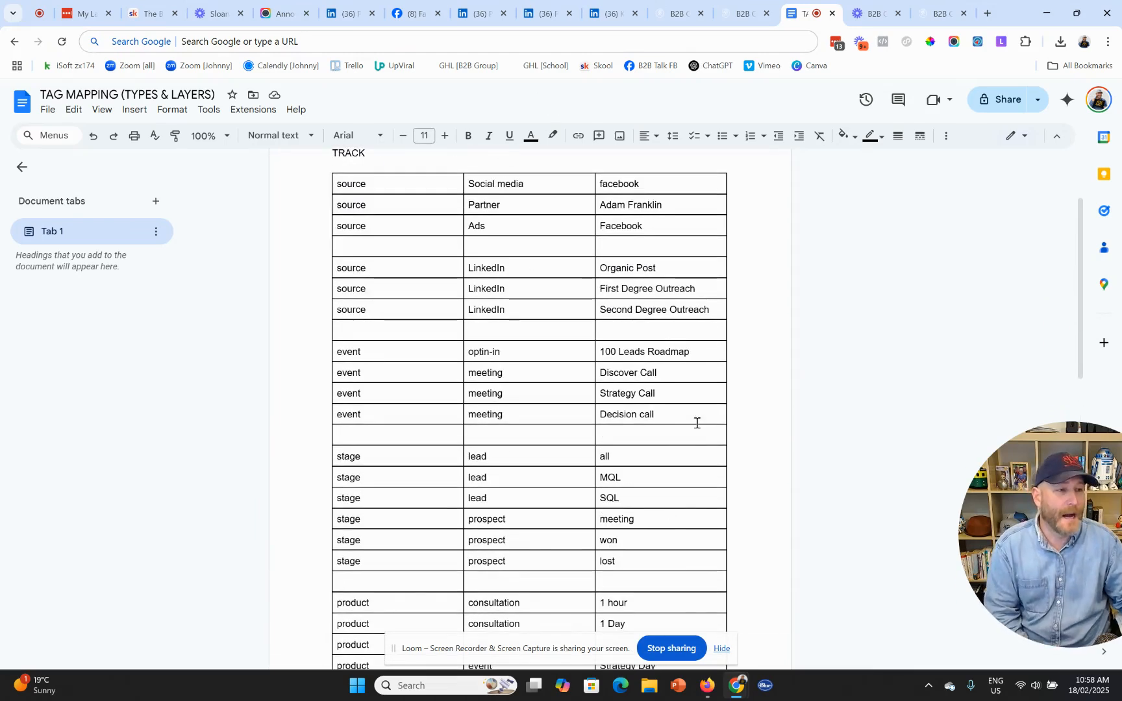
scroll(681, 439, down, 3)
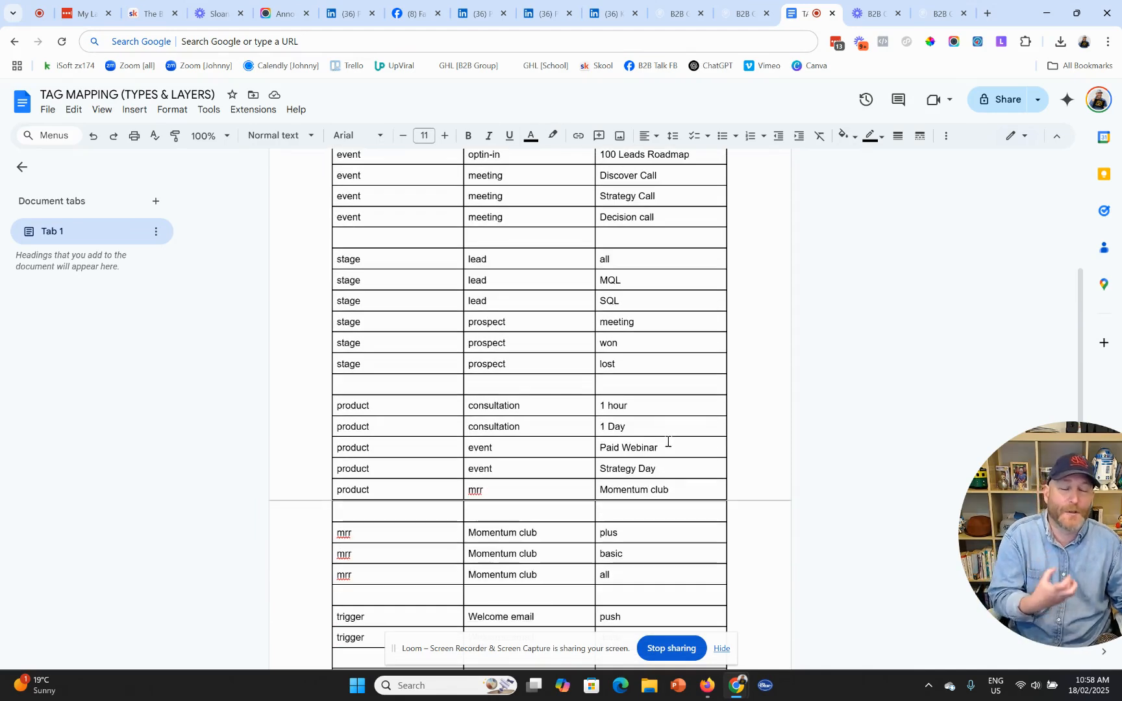
scroll(665, 443, up, 4)
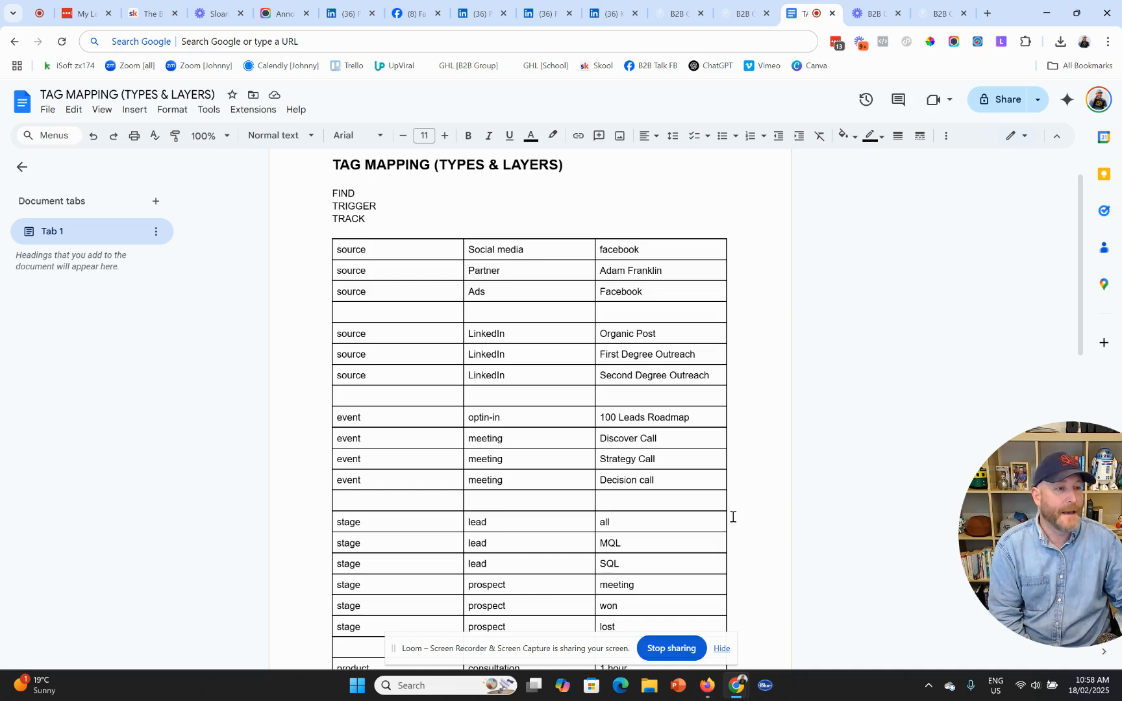
scroll(736, 515, down, 1)
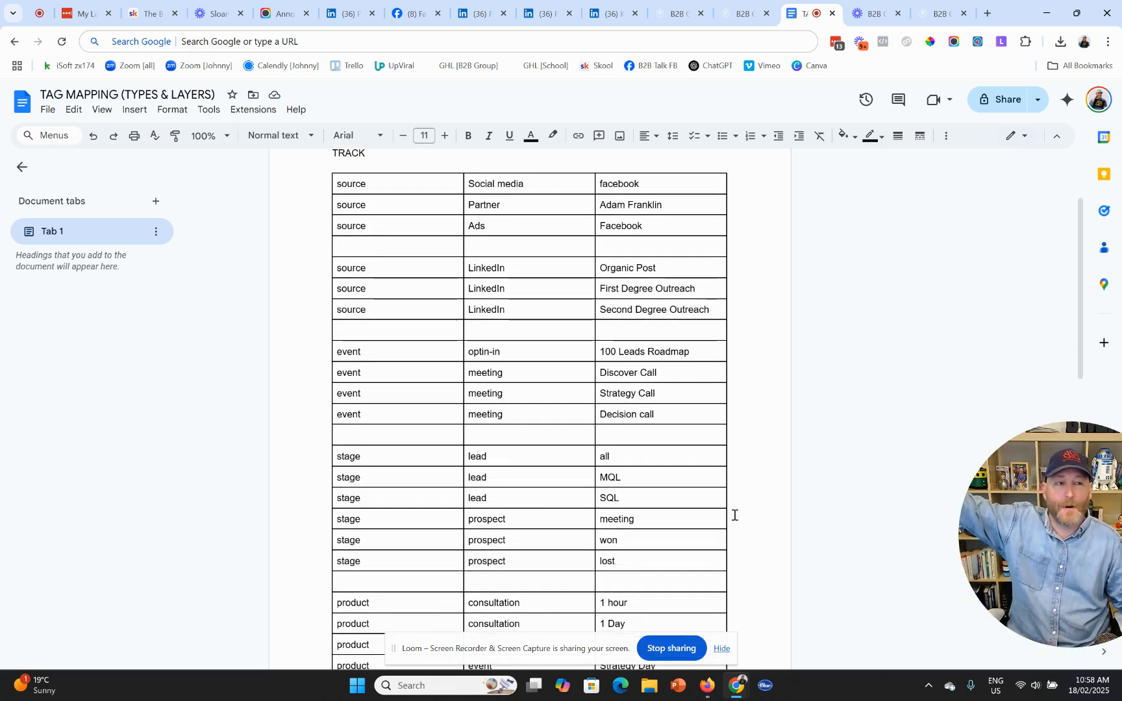
double_click(476, 225)
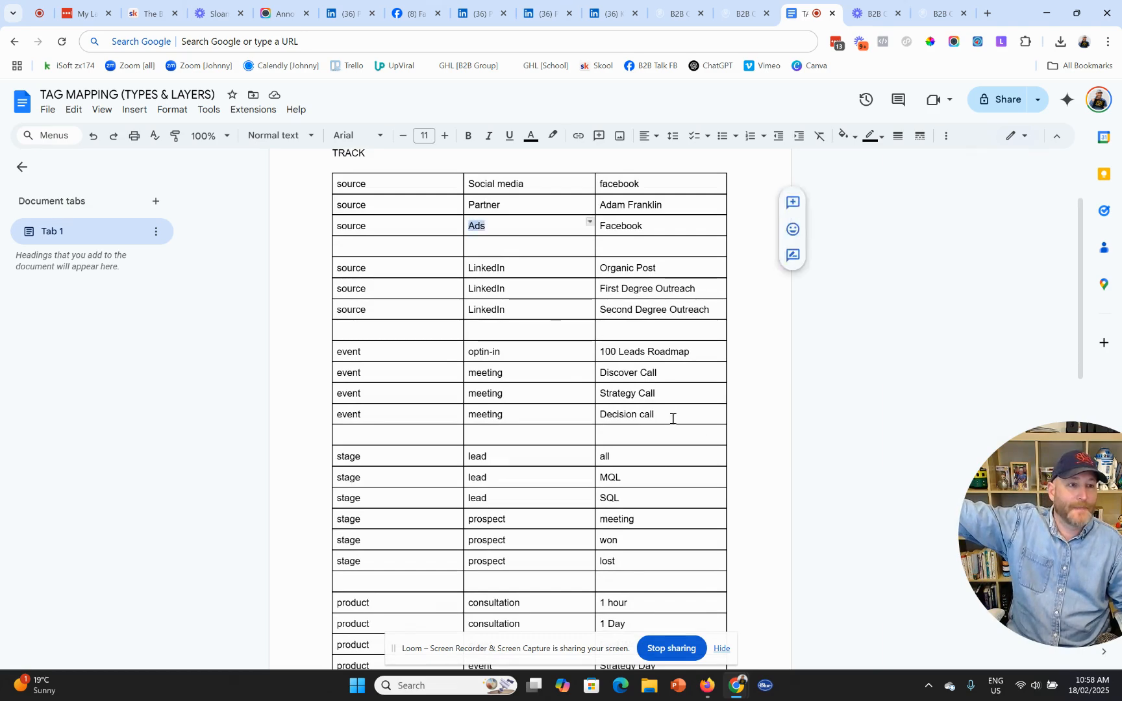
scroll(731, 462, down, 1)
scroll(732, 461, down, 1)
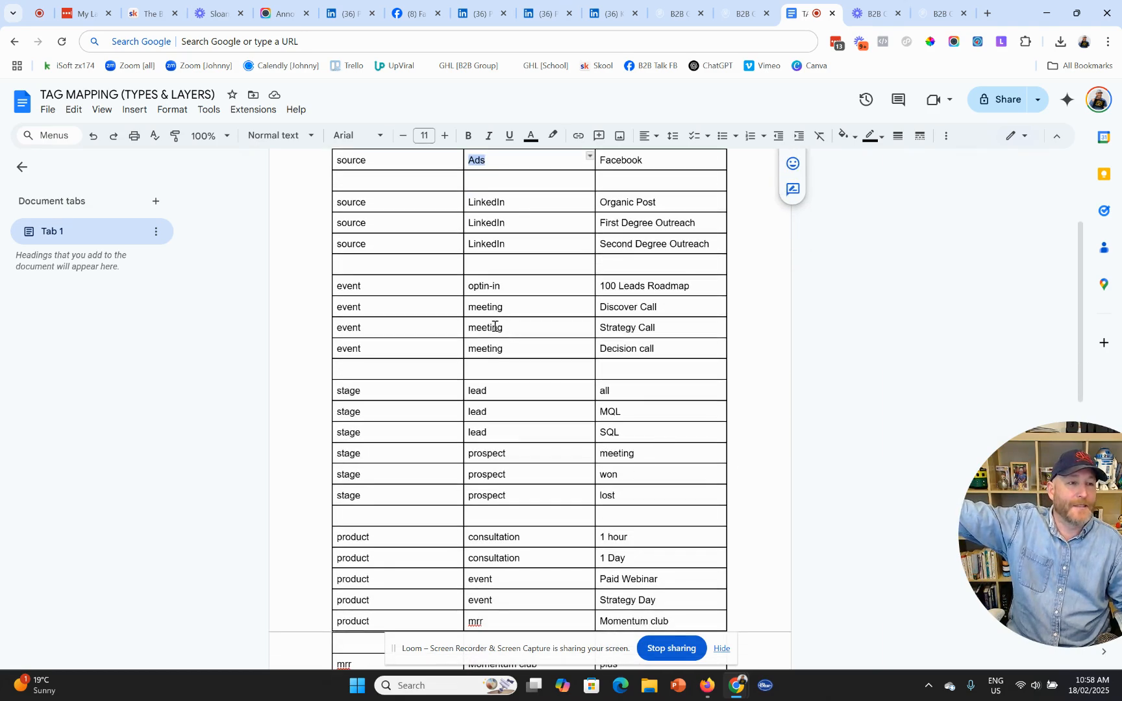
triple_click(495, 326)
click(653, 373)
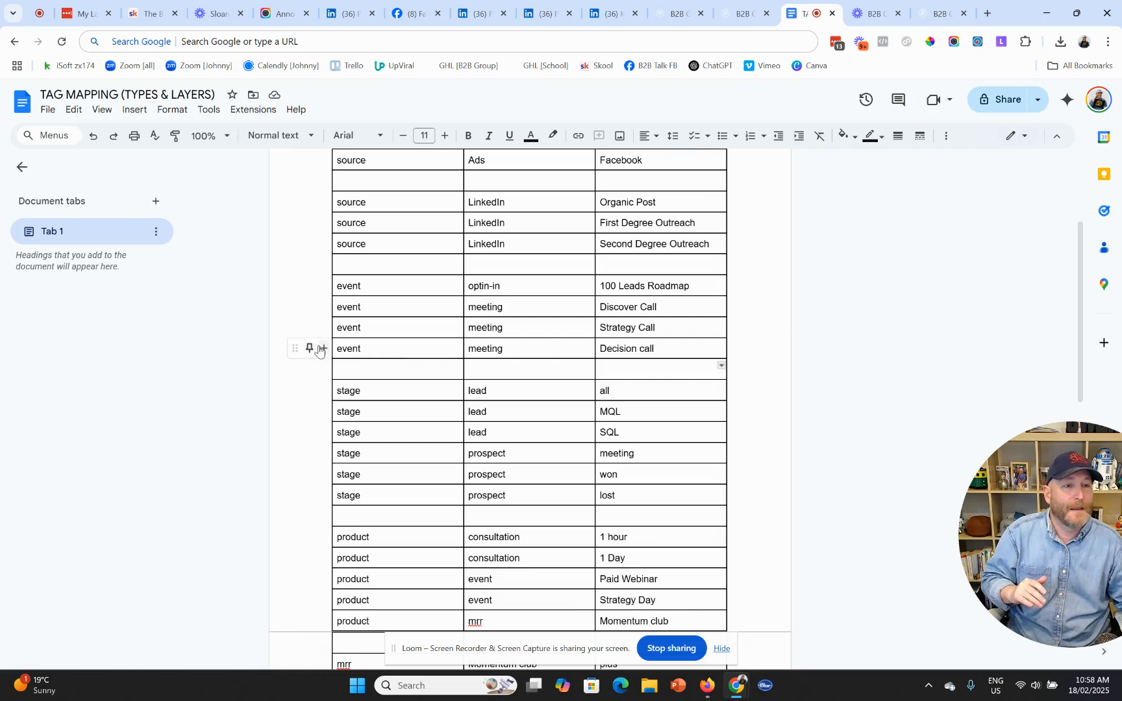
- Insert a row below Decision call reading event | meeting | Ghosted
click(321, 349)
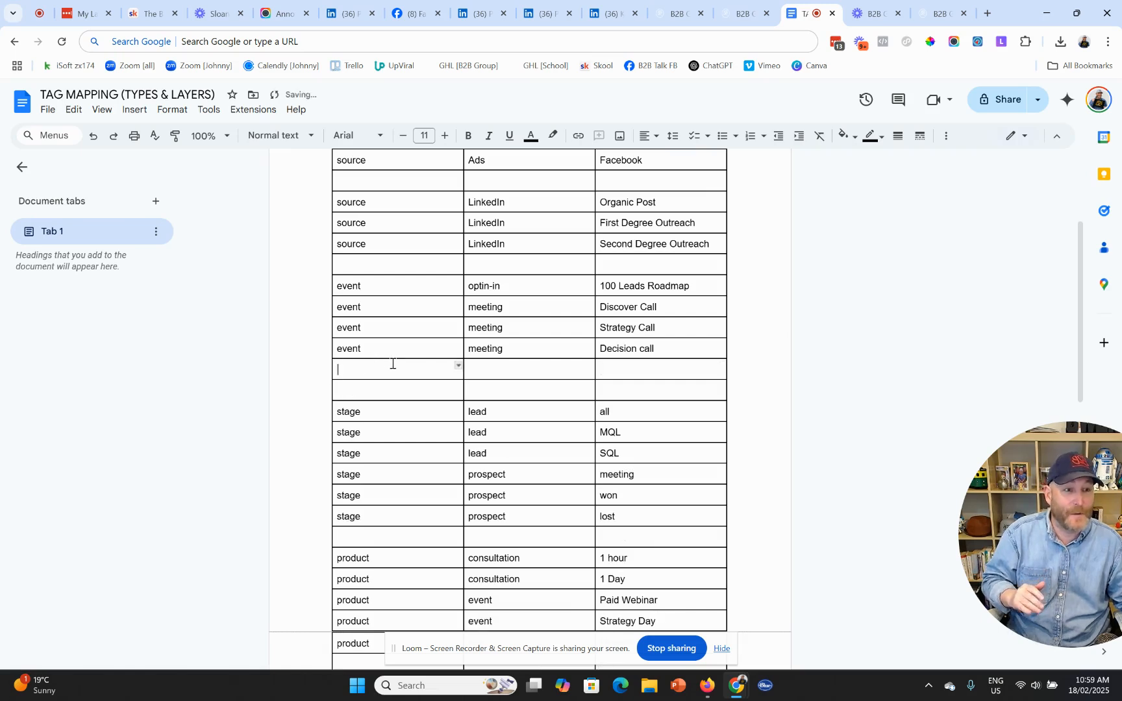
text(event)
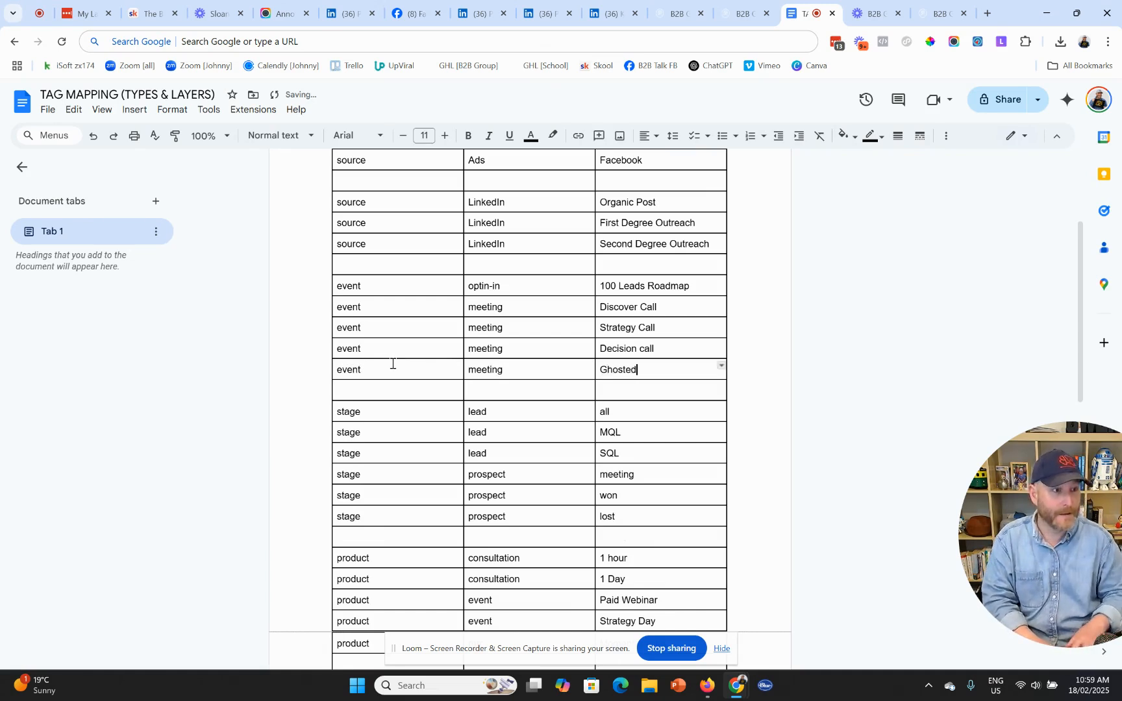
double_click(627, 370)
click(661, 372)
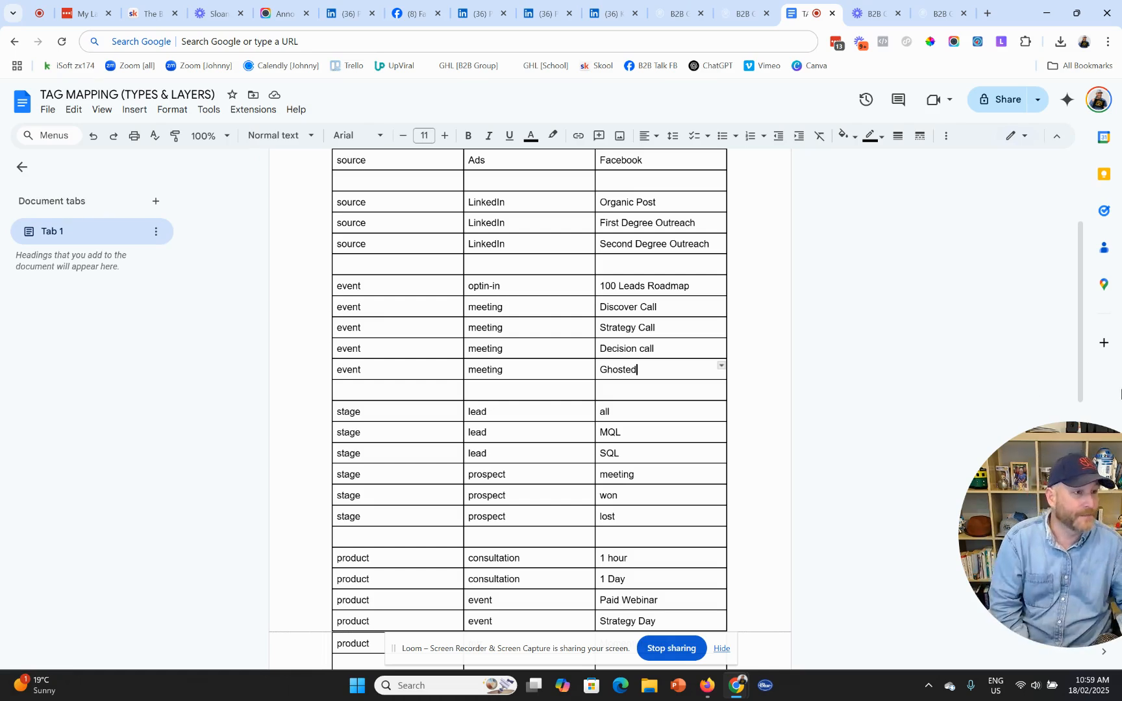
drag(1027, 520, 817, 518)
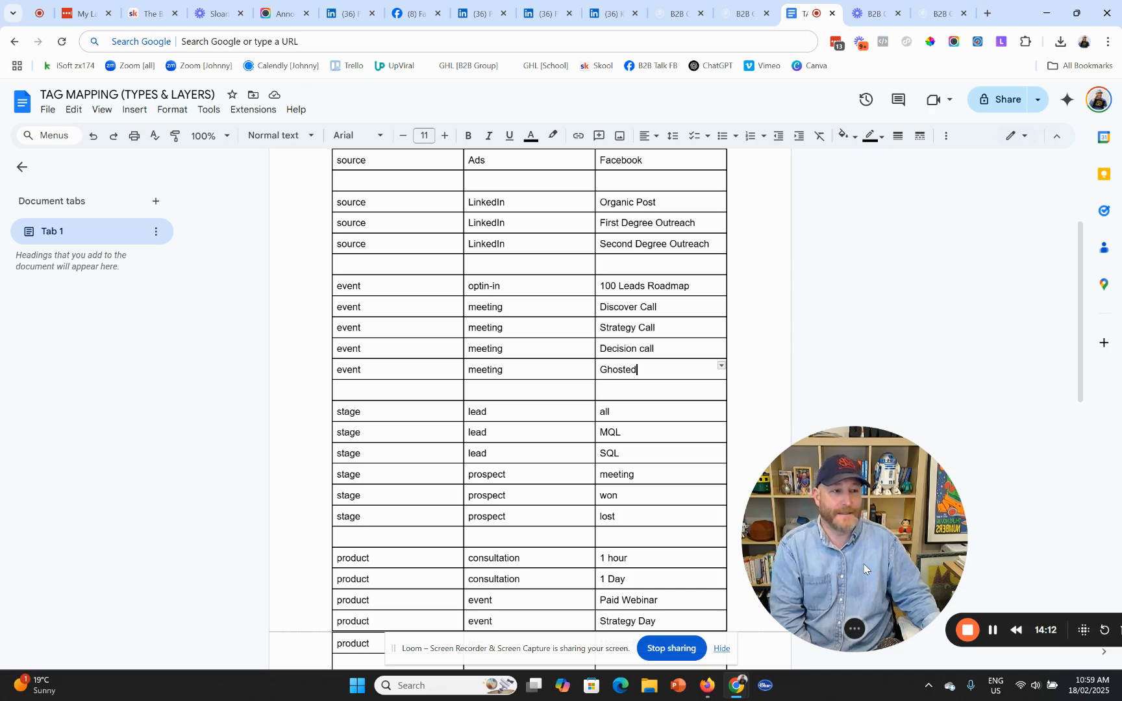
drag(856, 565, 806, 555)
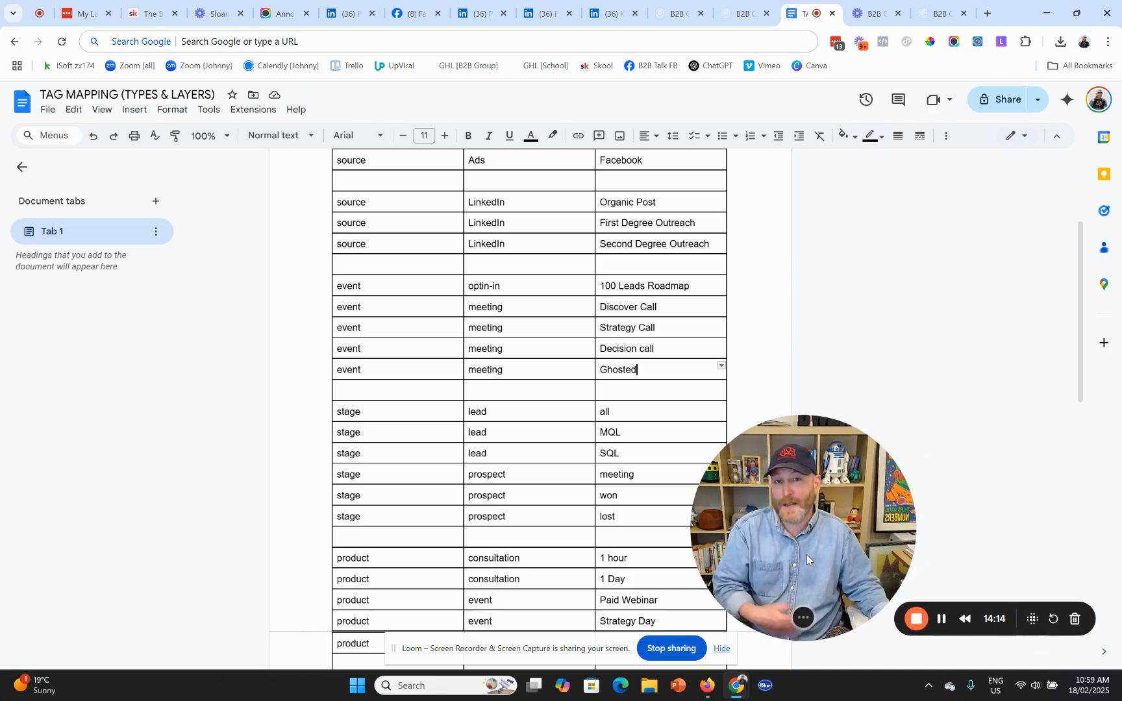
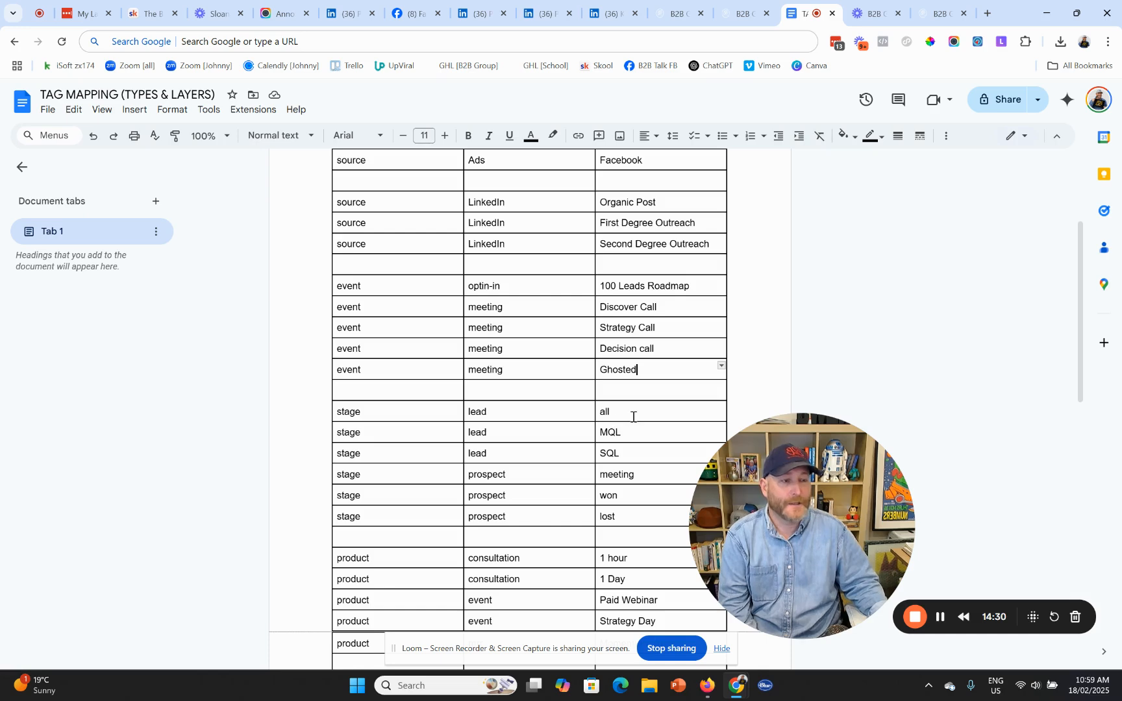
- Review the table, selecting the Strategy Call and lost stage entries
scroll(631, 417, down, 2)
scroll(631, 417, up, 5)
scroll(631, 417, down, 2)
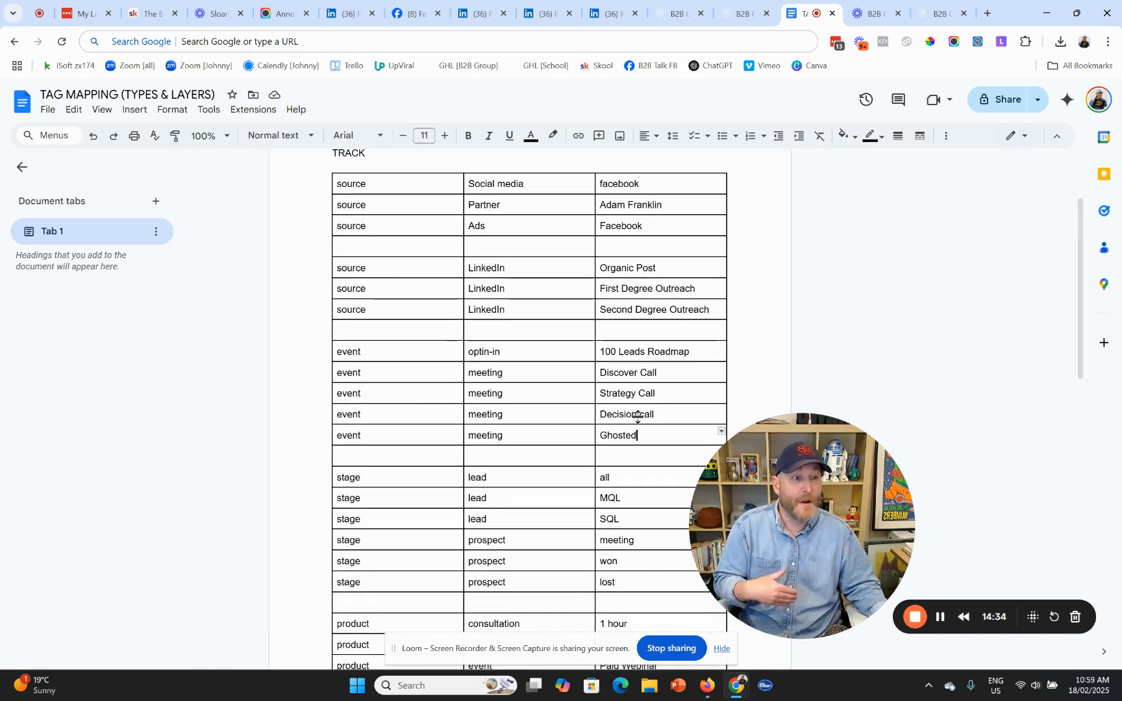
triple_click(631, 395)
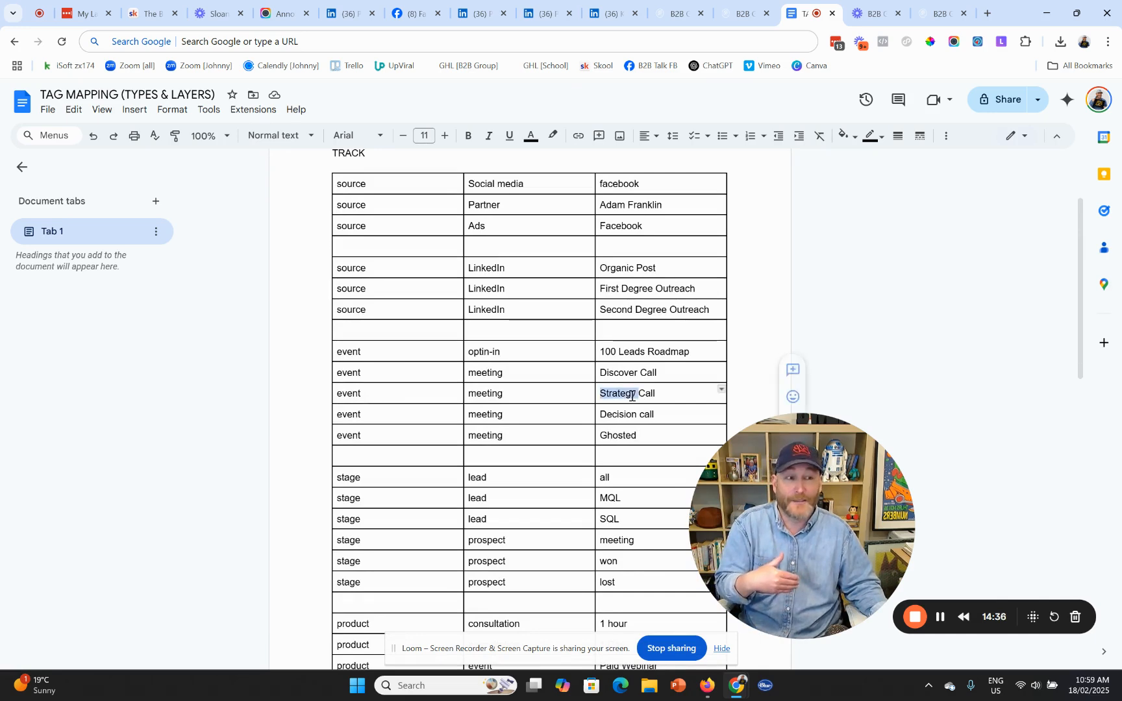
scroll(628, 396, down, 4)
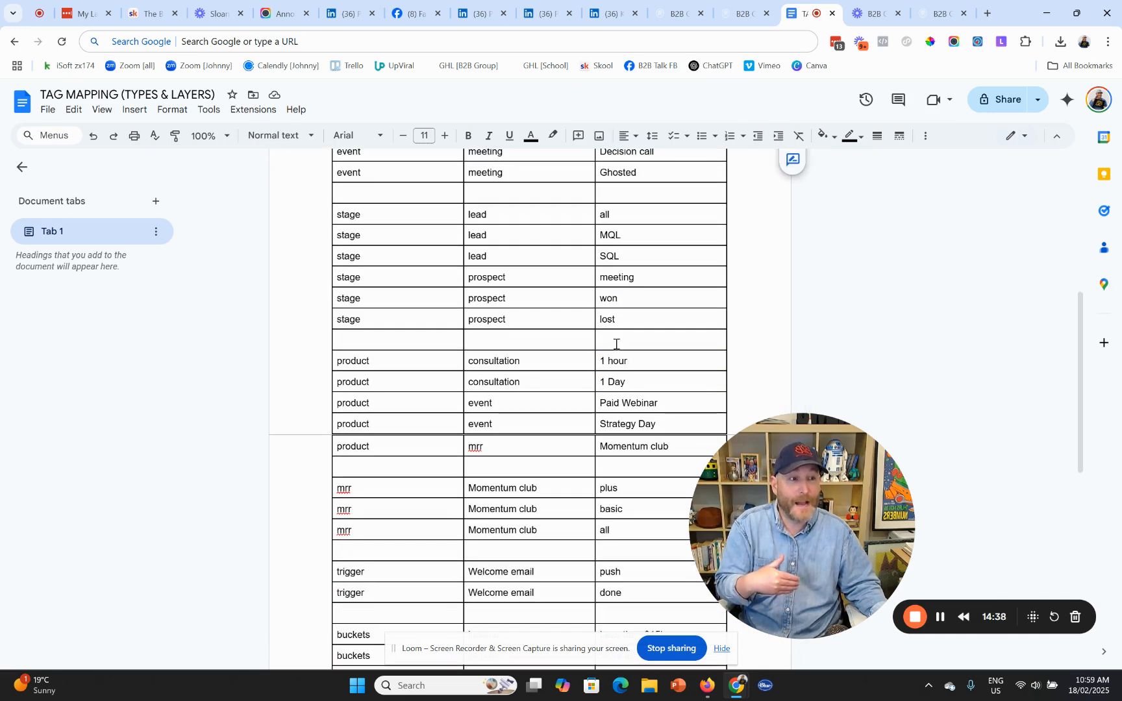
triple_click(615, 320)
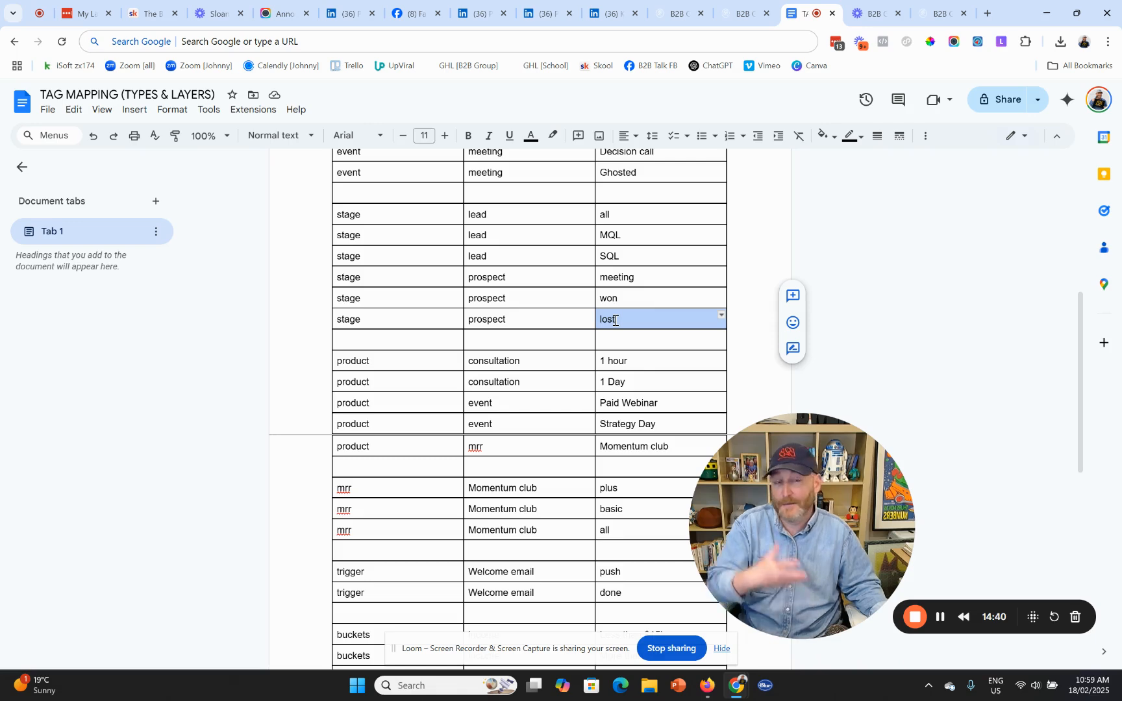
scroll(636, 364, up, 6)
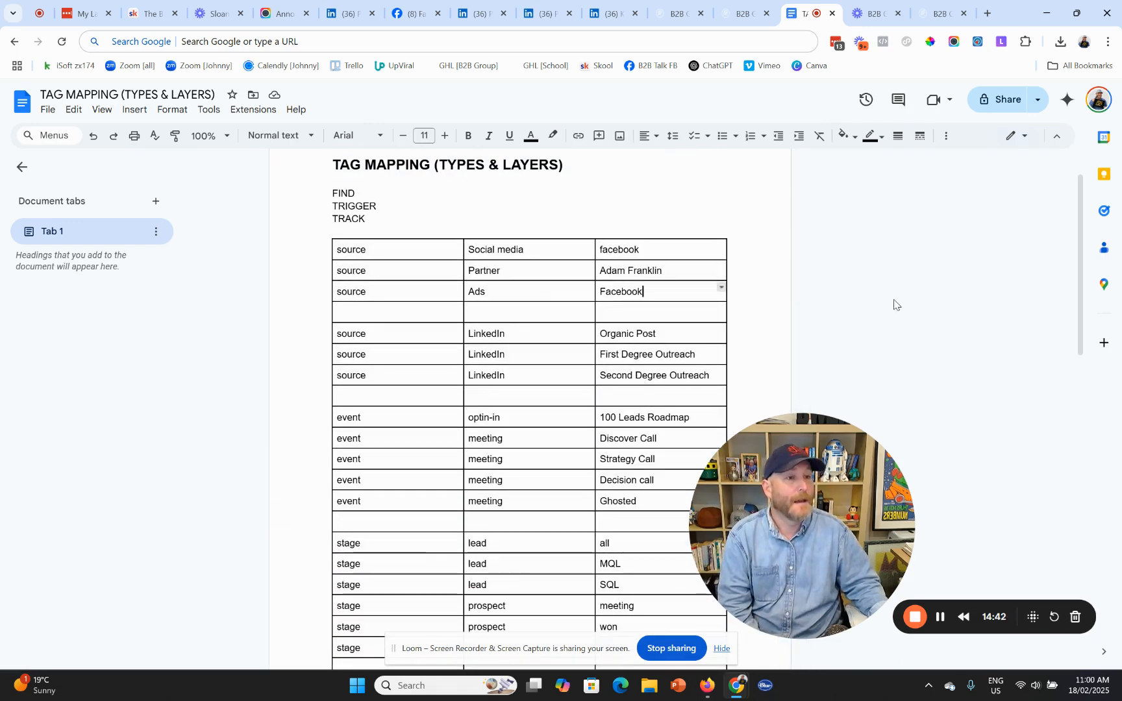
scroll(881, 314, down, 1)
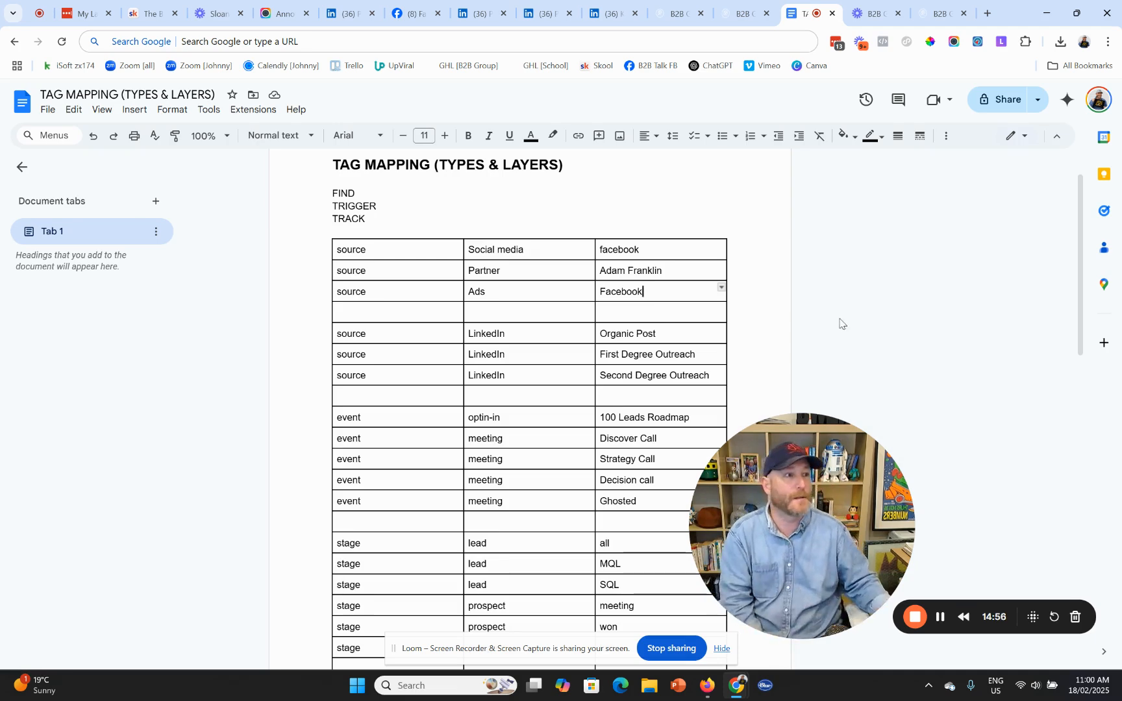
- Back in HighLevel, go to Automation and create a new workflow from scratch
click(941, 14)
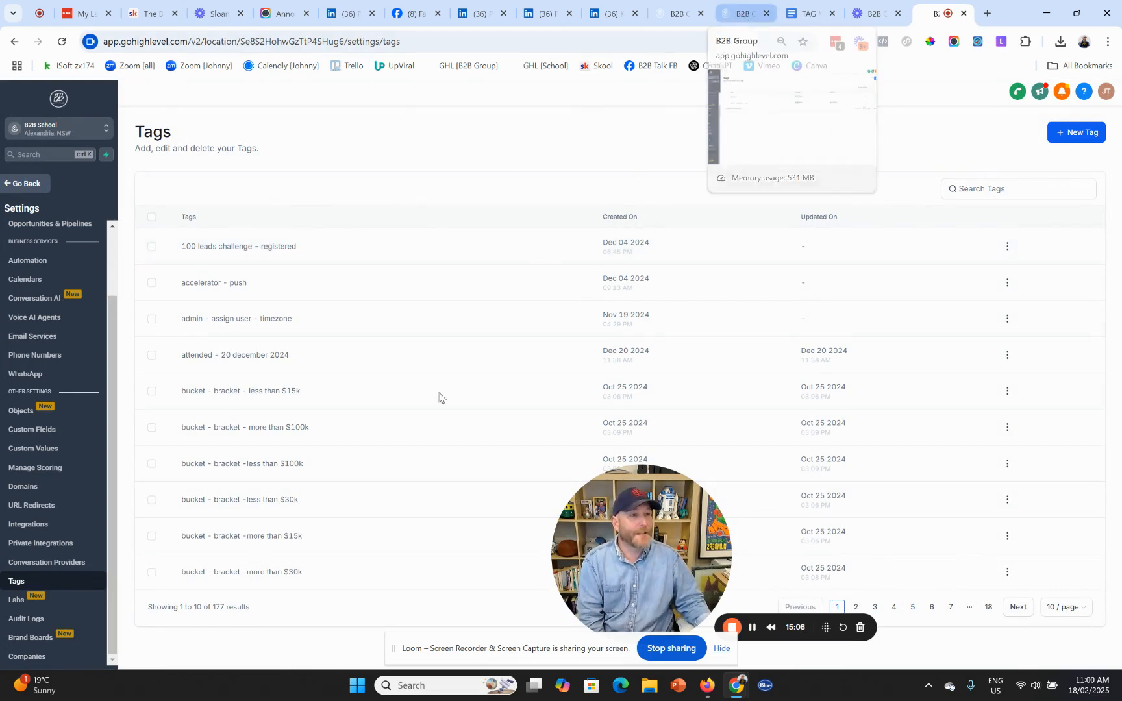
click(23, 184)
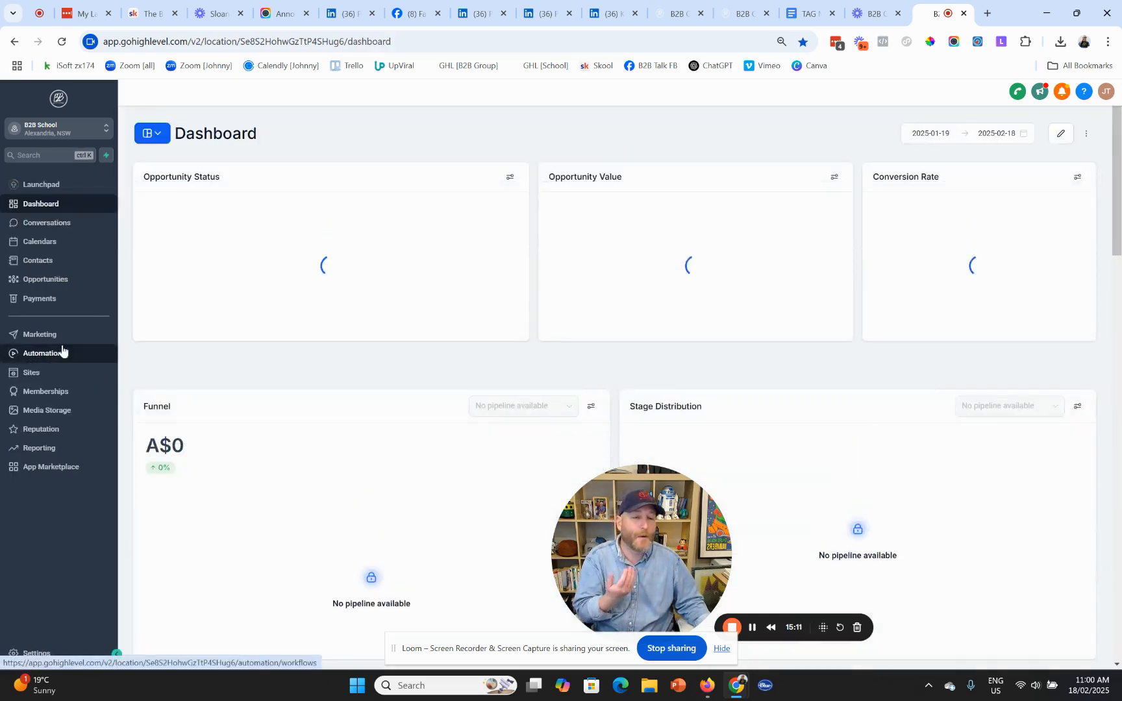
click(42, 354)
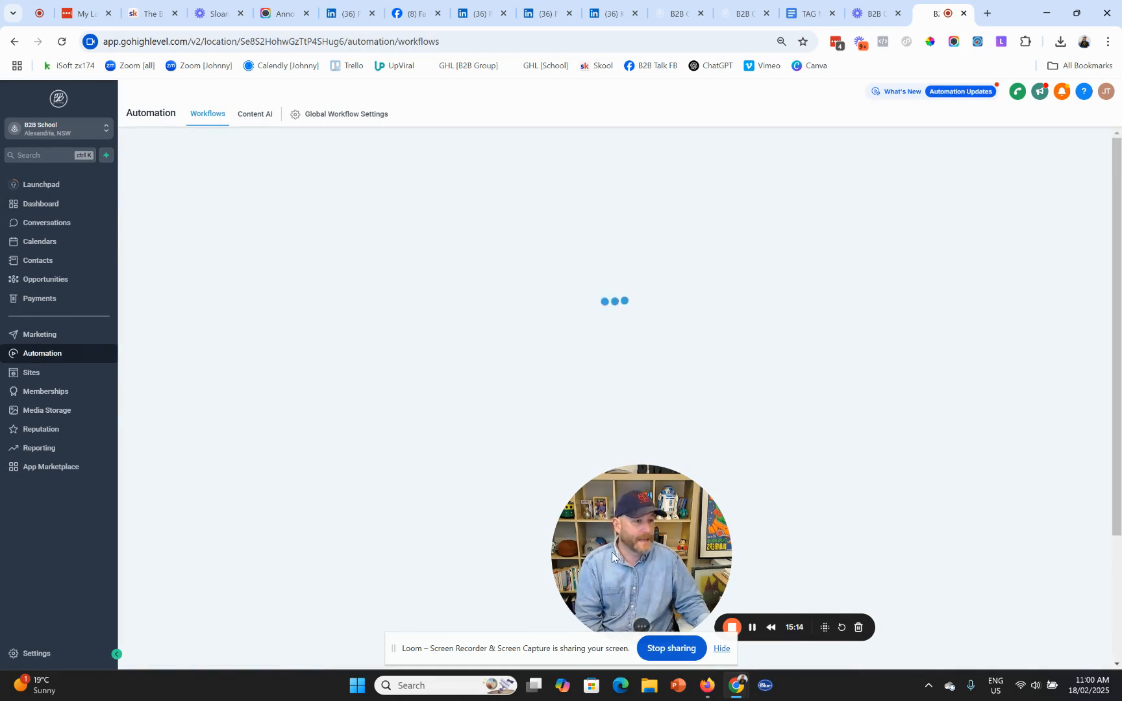
drag(618, 555, 812, 549)
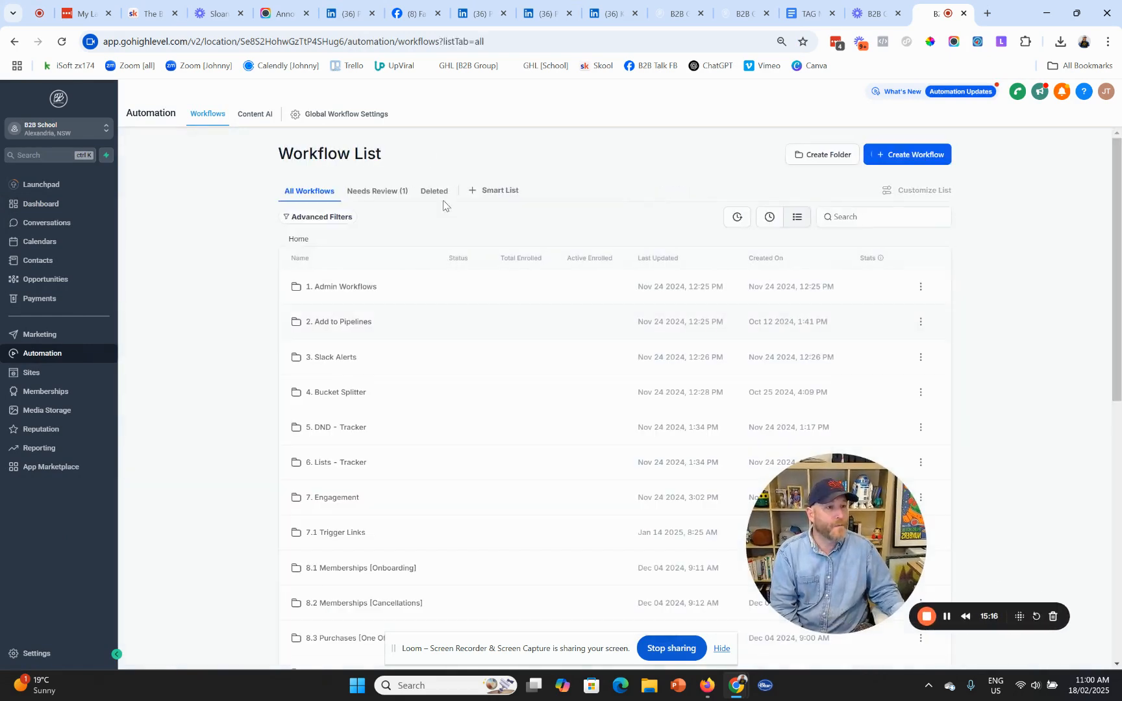
click(906, 157)
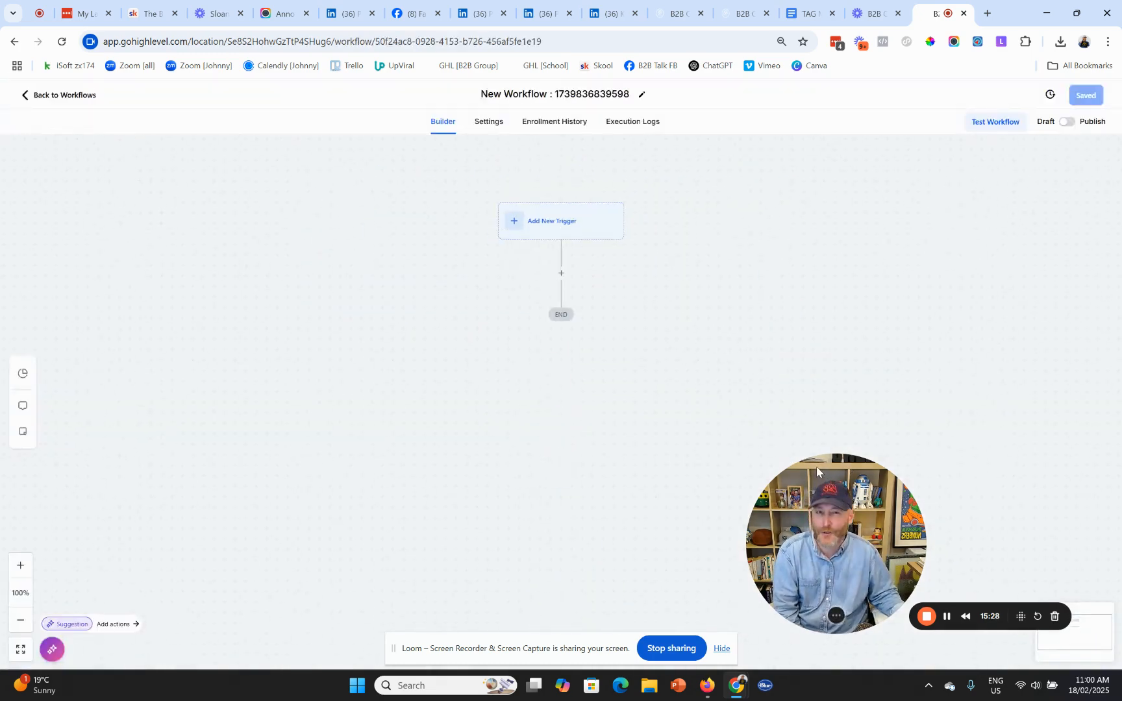
- Add a Survey Submitted trigger to the new workflow
click(554, 225)
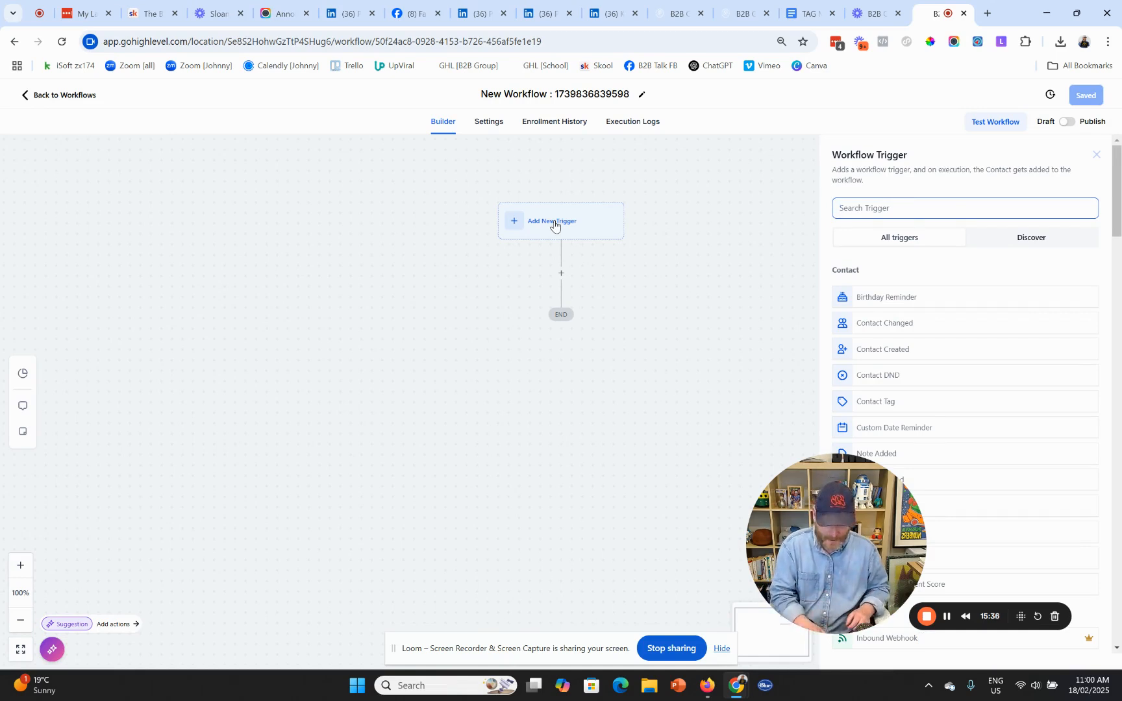
text(s)
key(BackSpace)
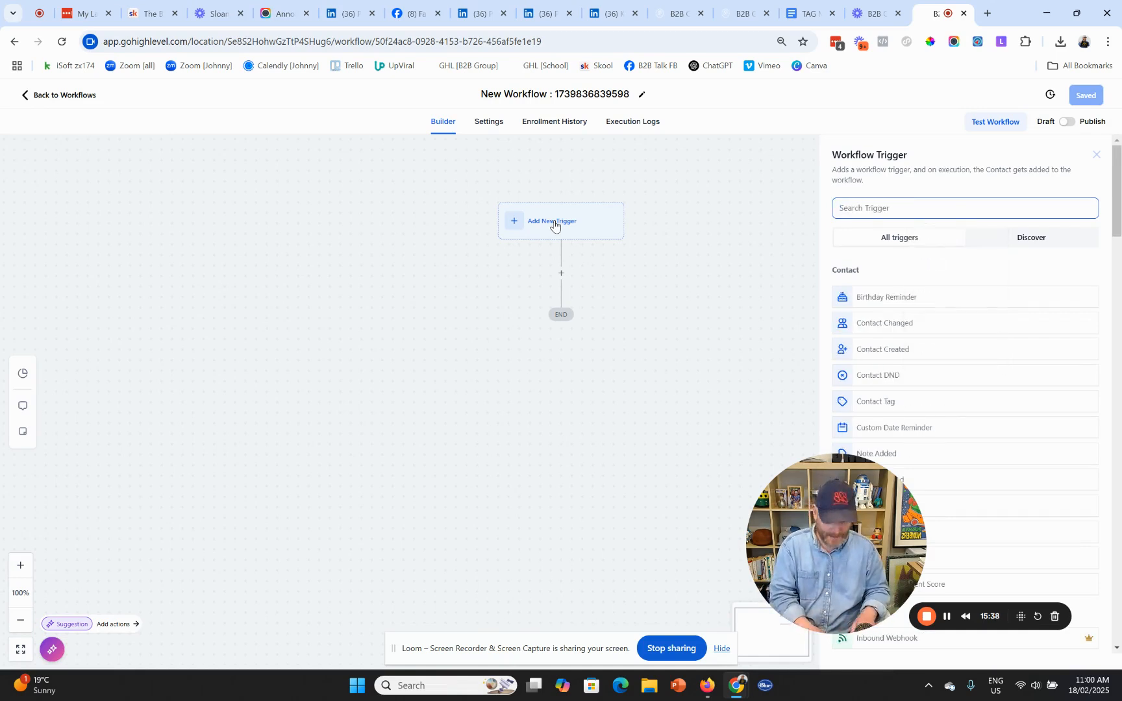
text(subim)
key(BackSpace)
key(BackSpace)
key(BackSpace)
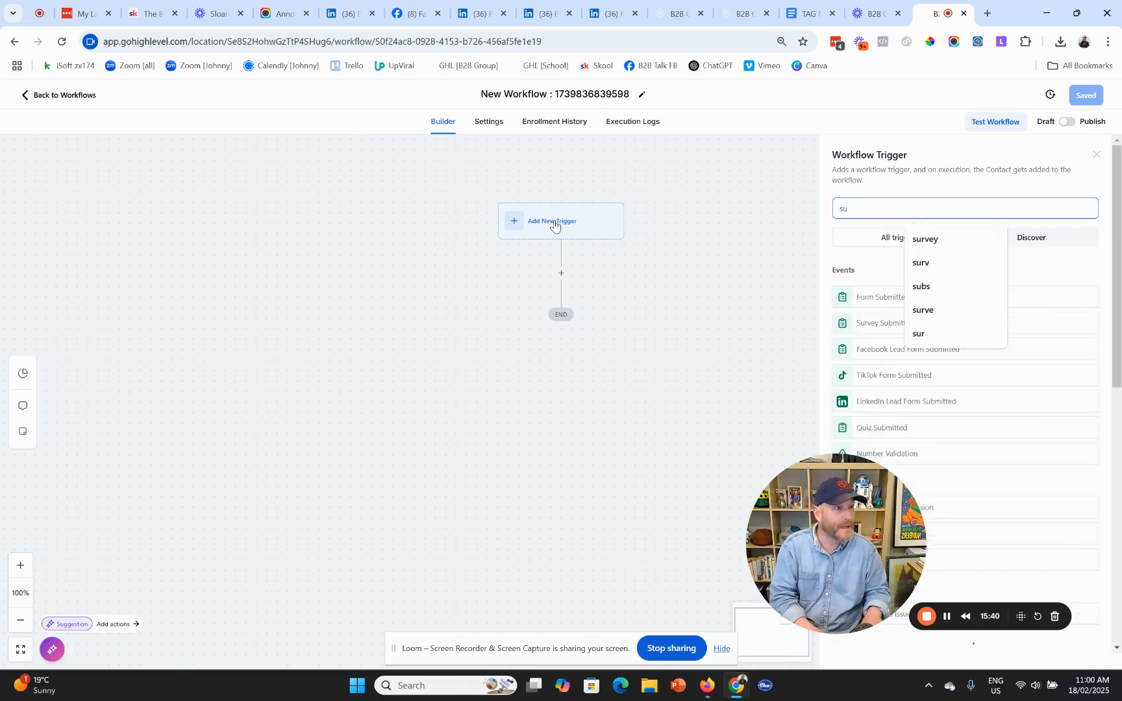
text(rvey)
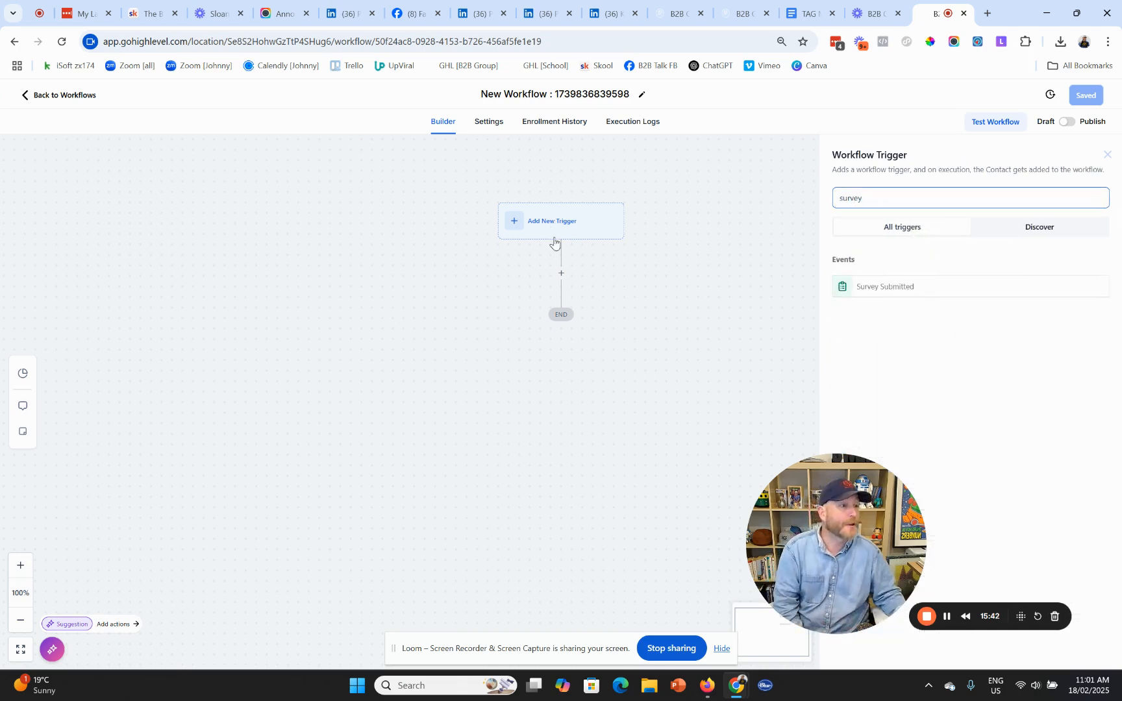
click(883, 286)
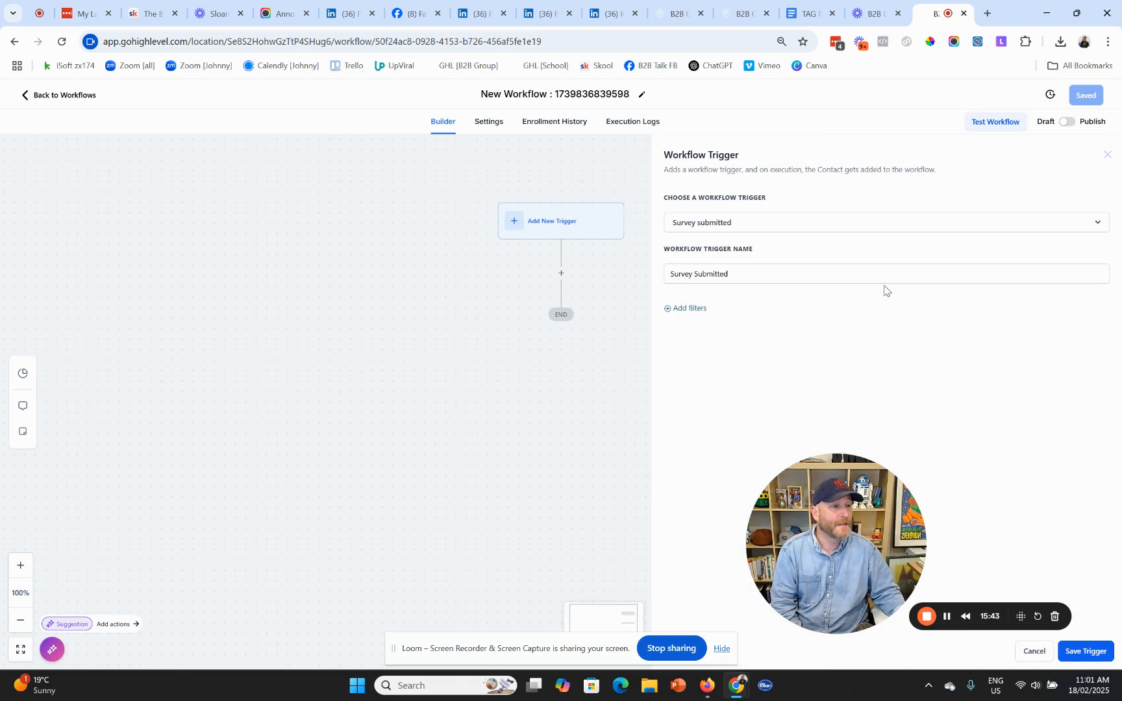
- Filter the trigger to the 'Opt-In: 7 Things BEFORE the Meeting' survey and save it
click(697, 309)
click(718, 322)
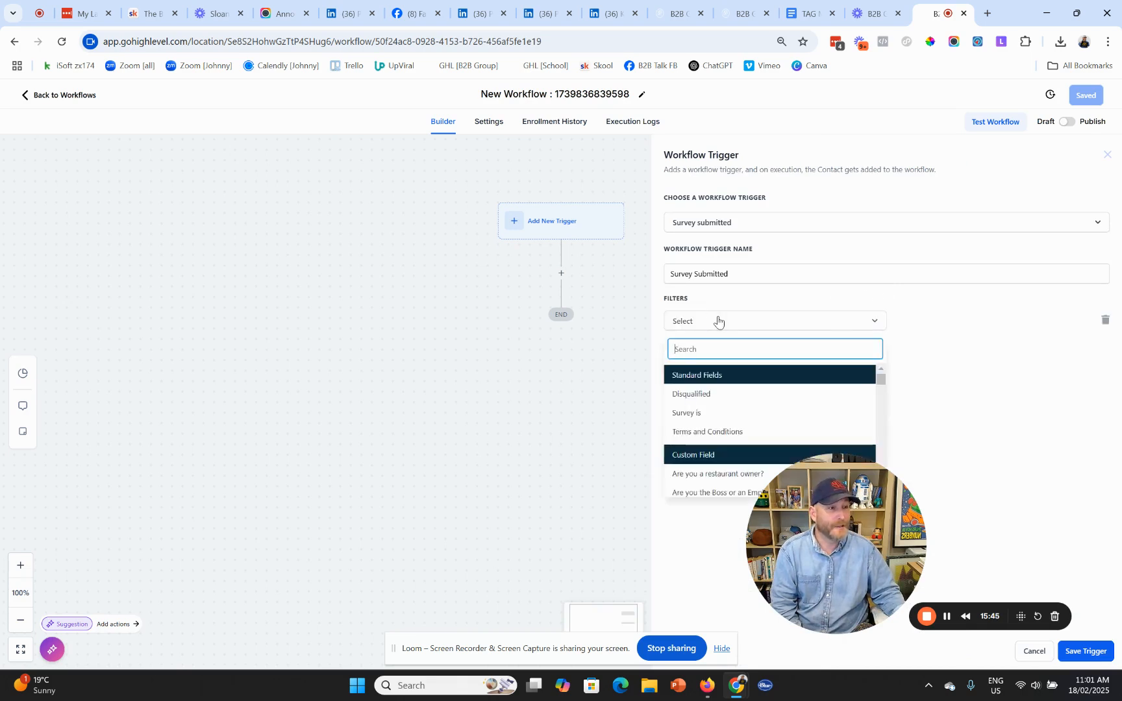
click(719, 416)
click(961, 323)
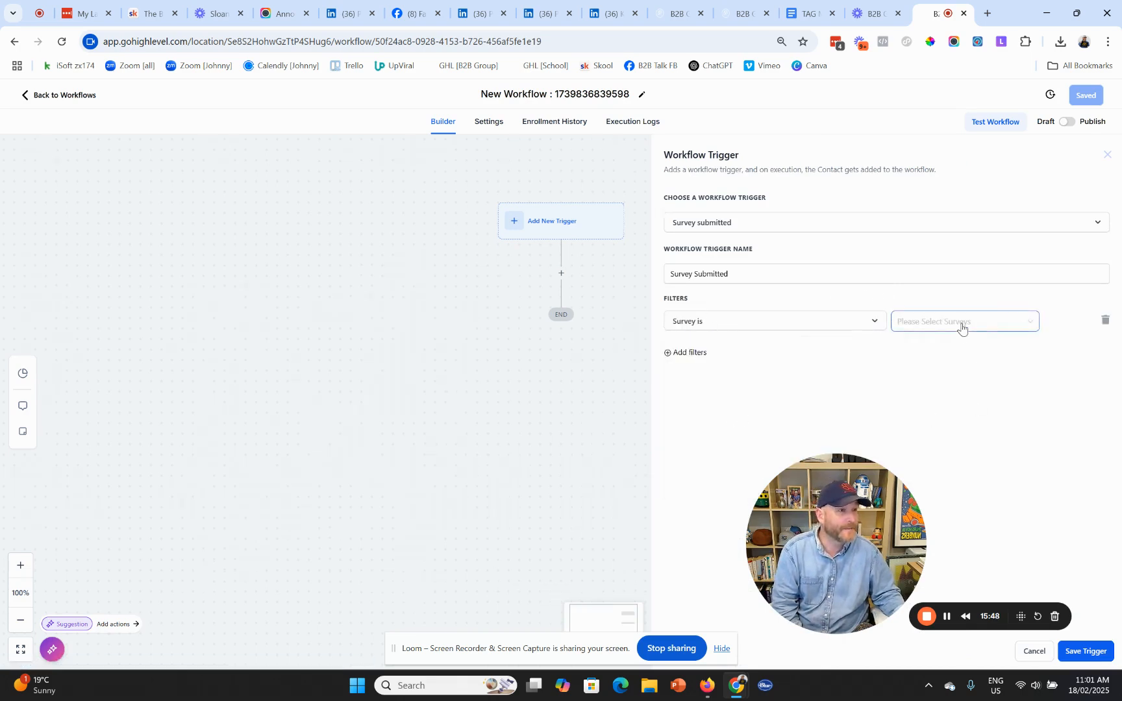
click(966, 344)
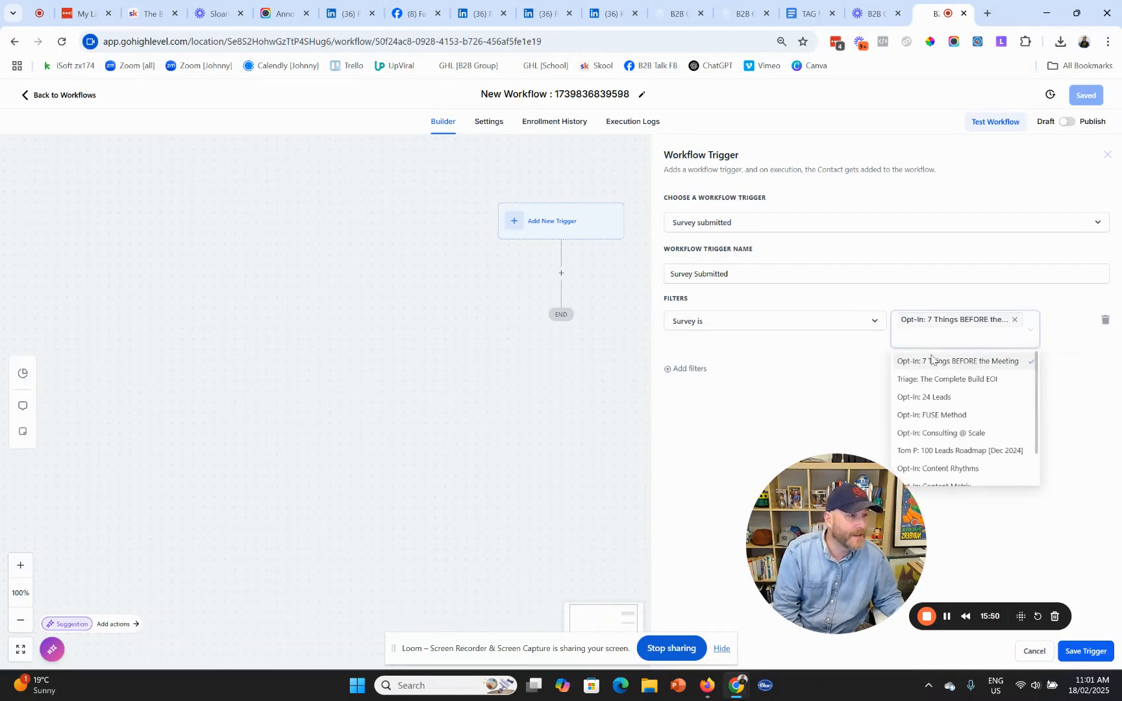
click(761, 411)
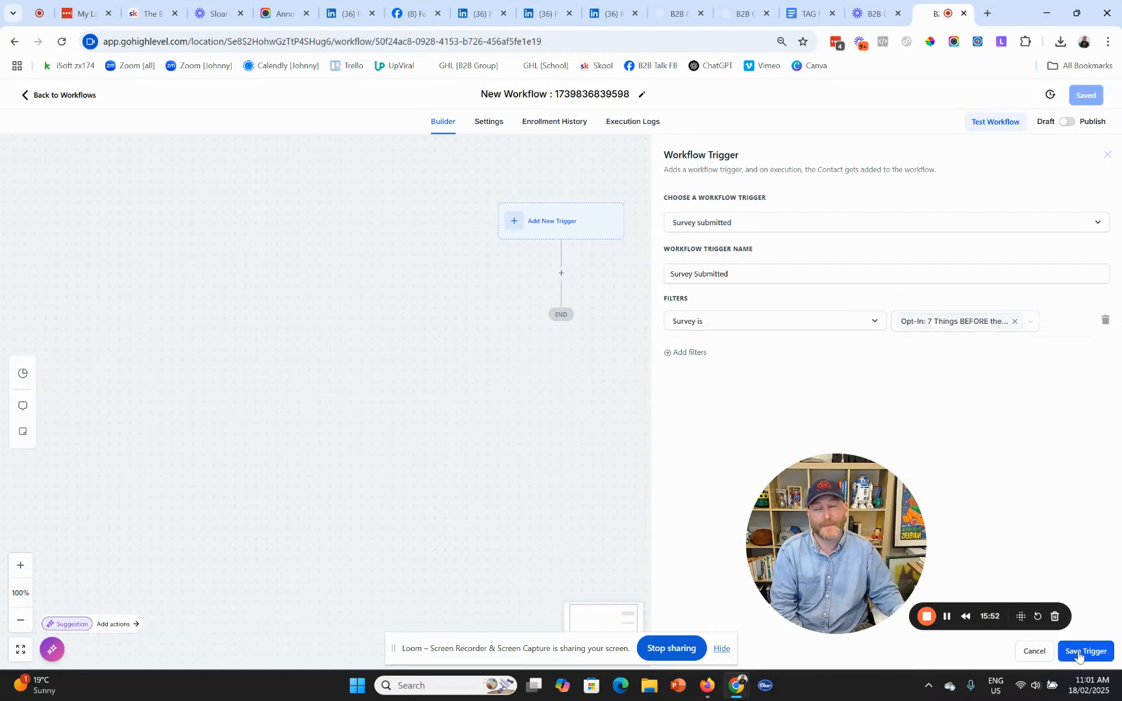
click(1078, 652)
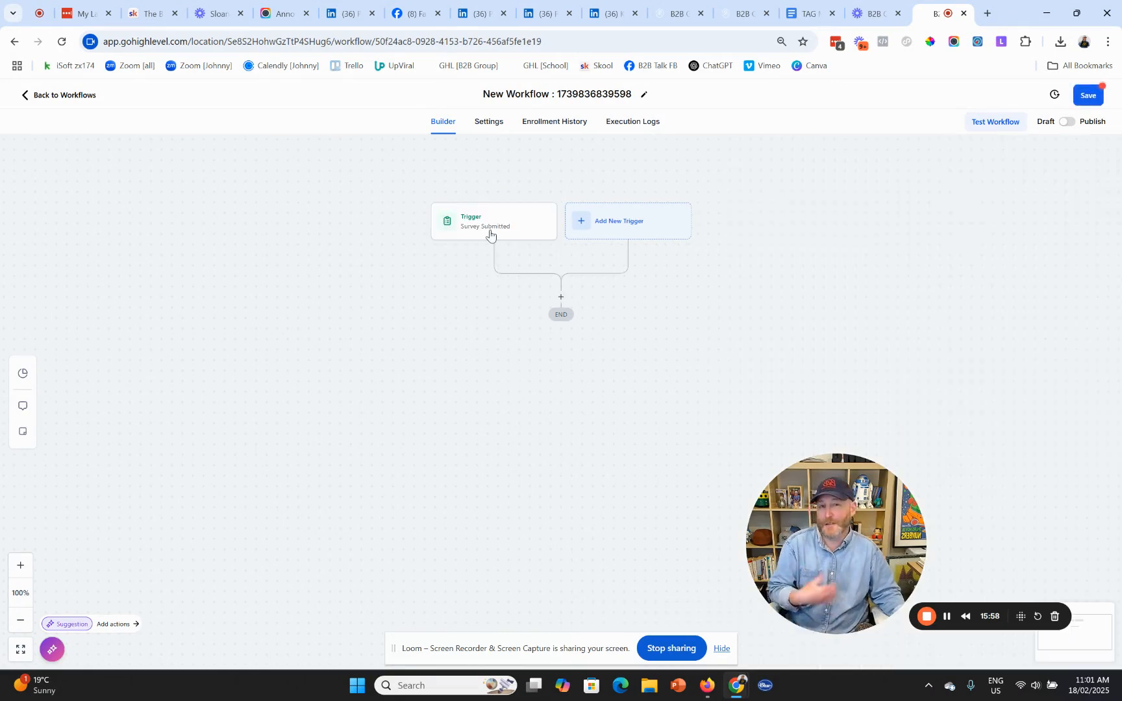
- Add a second trigger of type Contact Tag
click(623, 223)
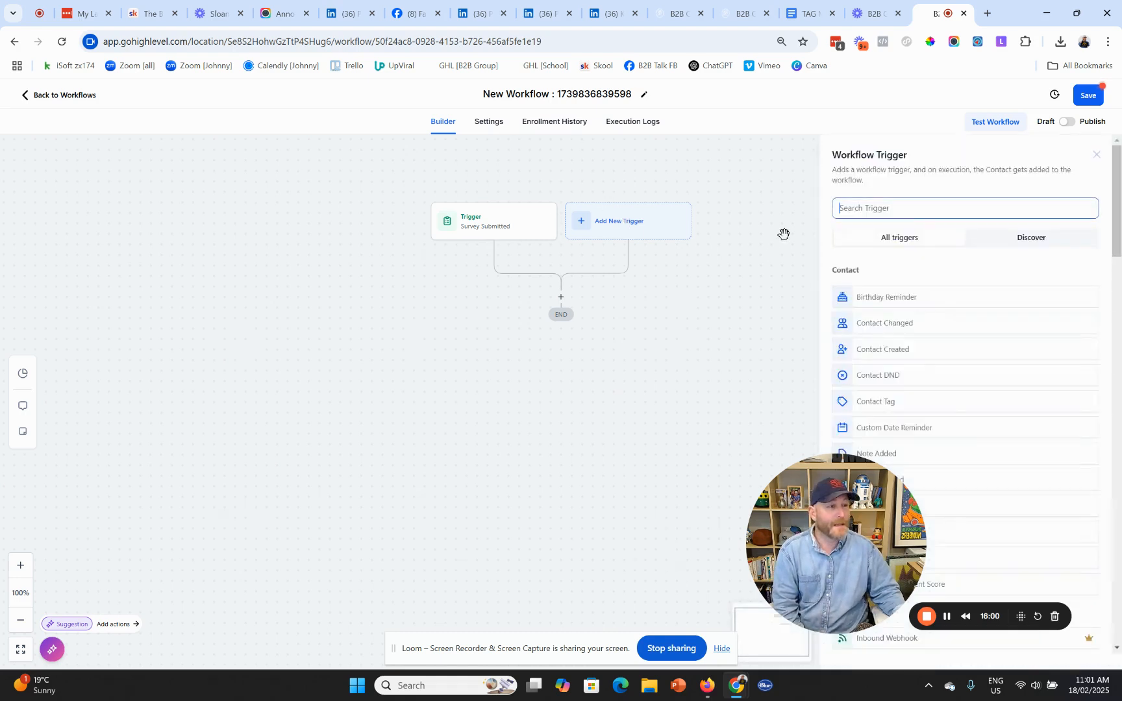
text(tag)
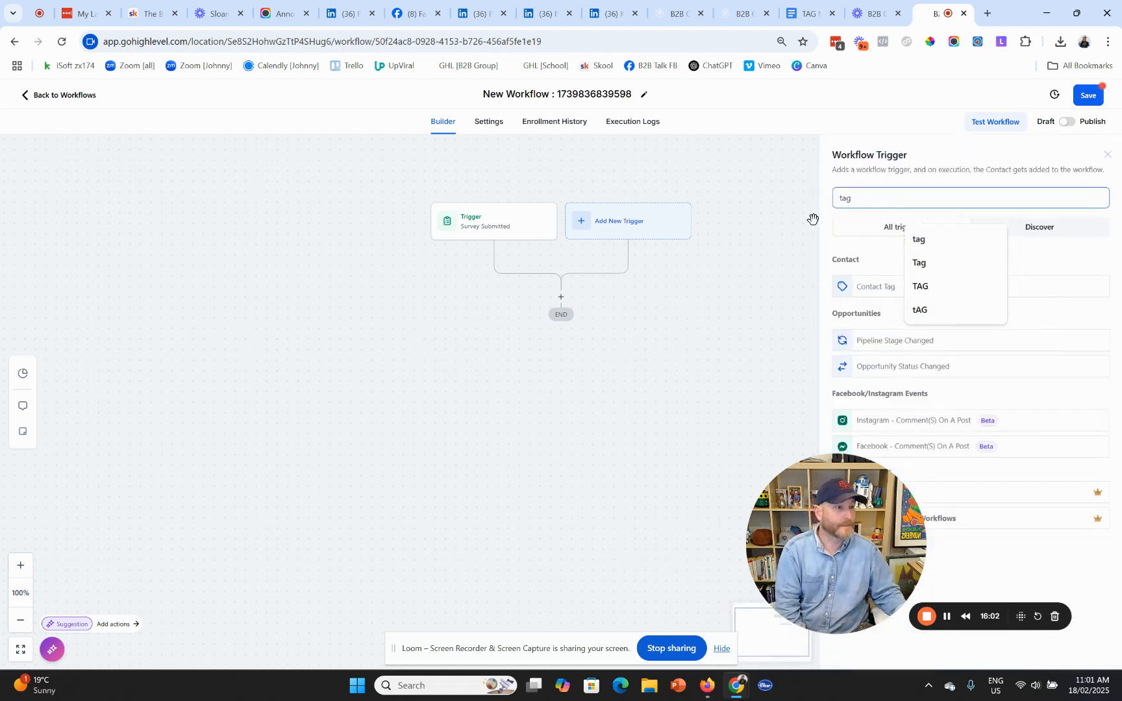
click(967, 239)
click(891, 289)
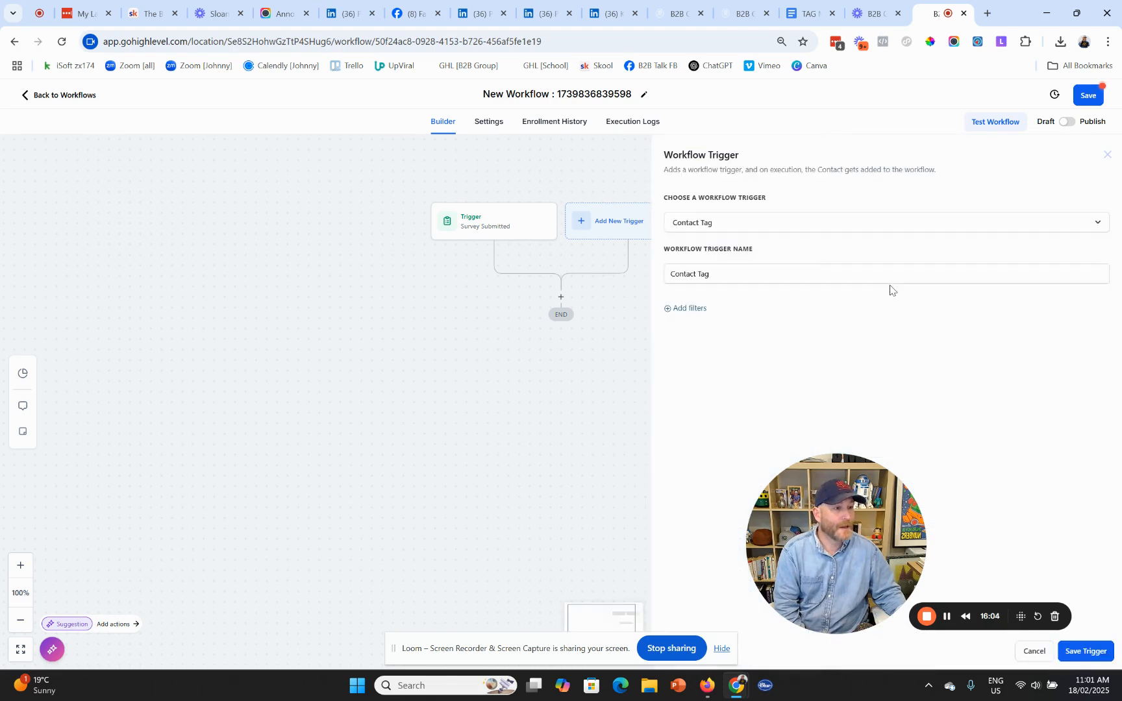
- Filter it to the 'opt in - new lead' tag being added, save, then open Survey Submitted
click(692, 309)
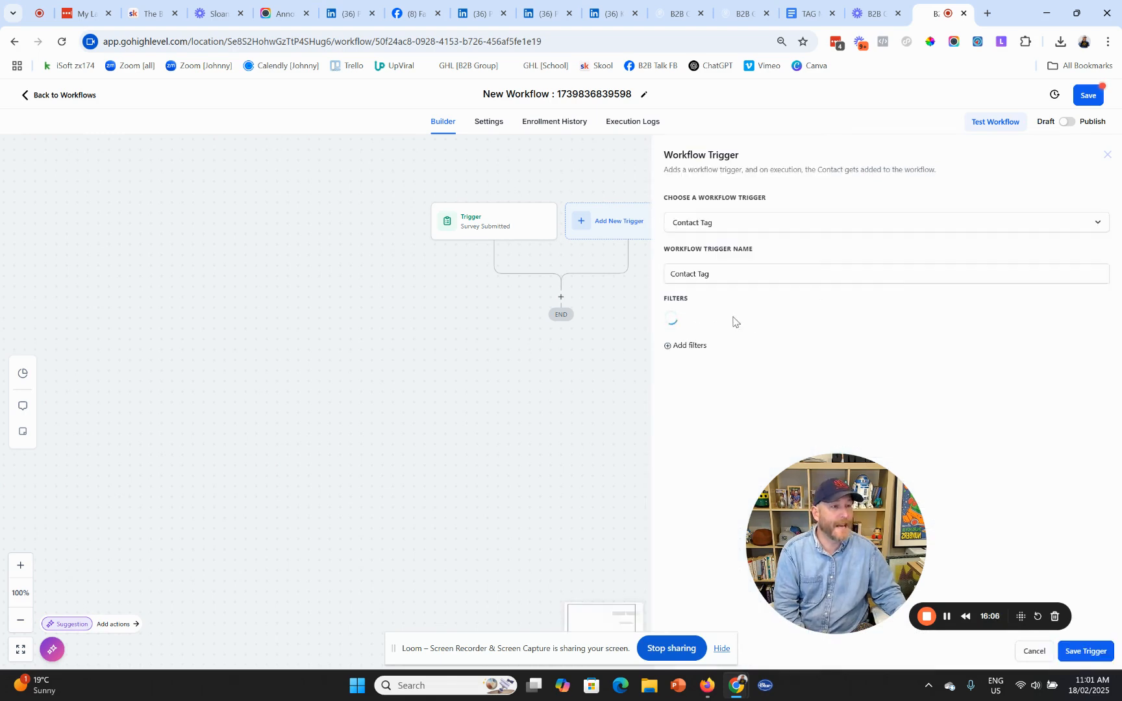
click(720, 321)
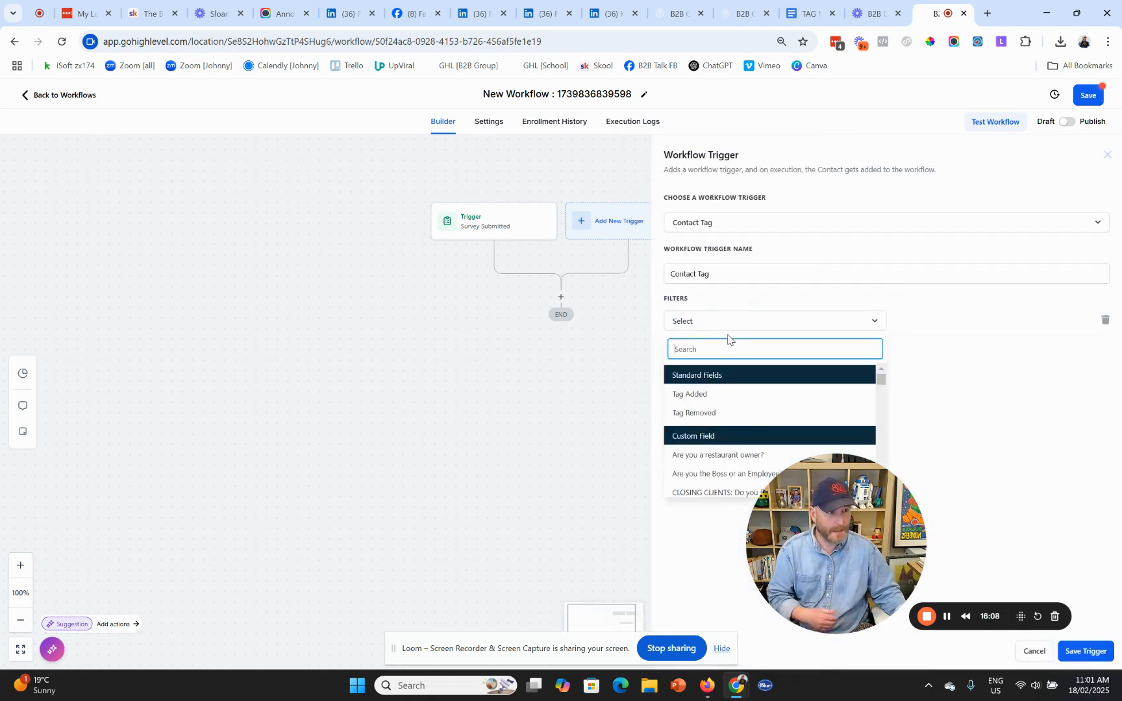
click(704, 394)
click(952, 322)
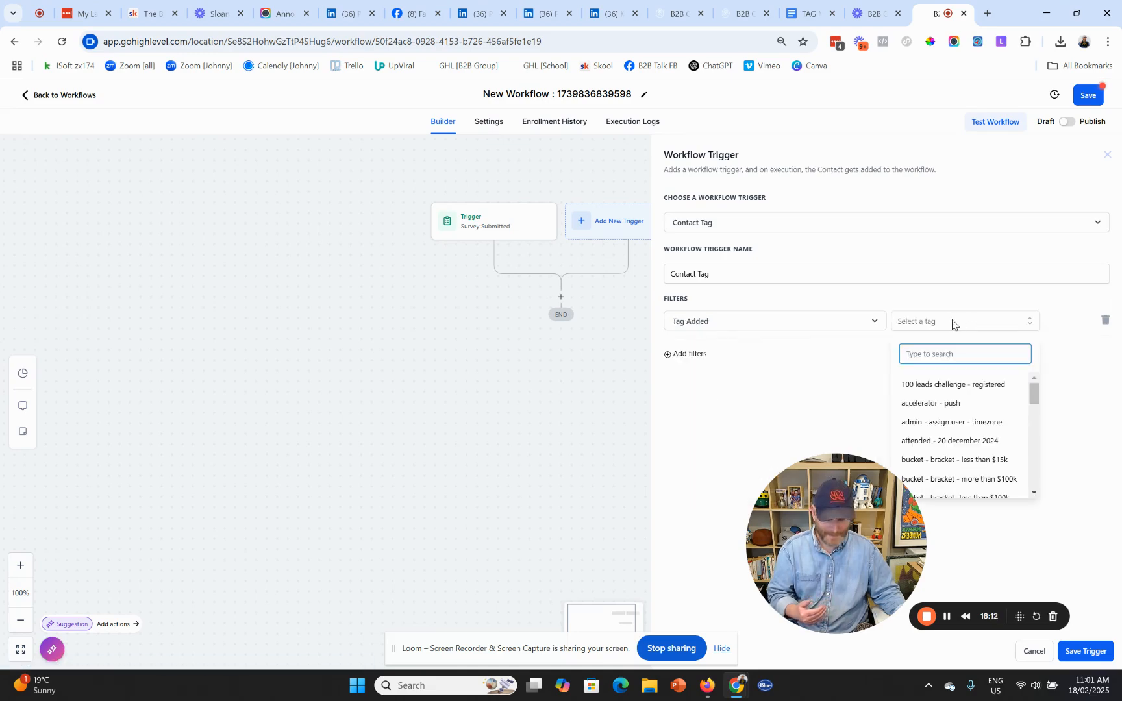
text(new)
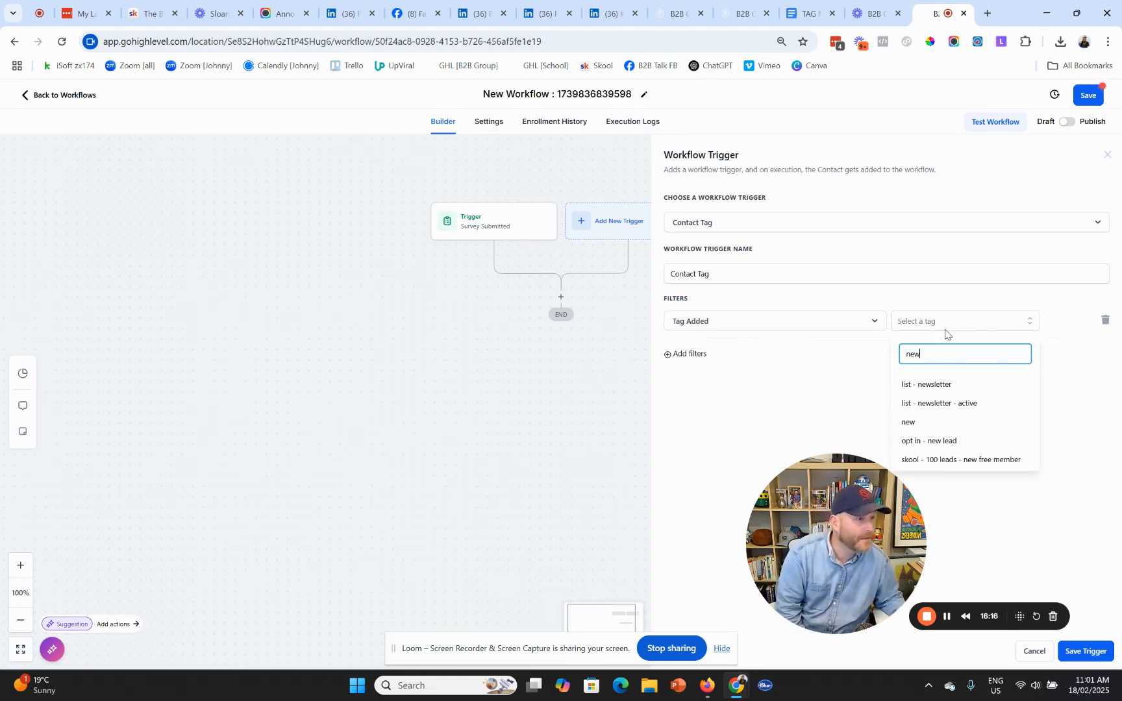
click(941, 447)
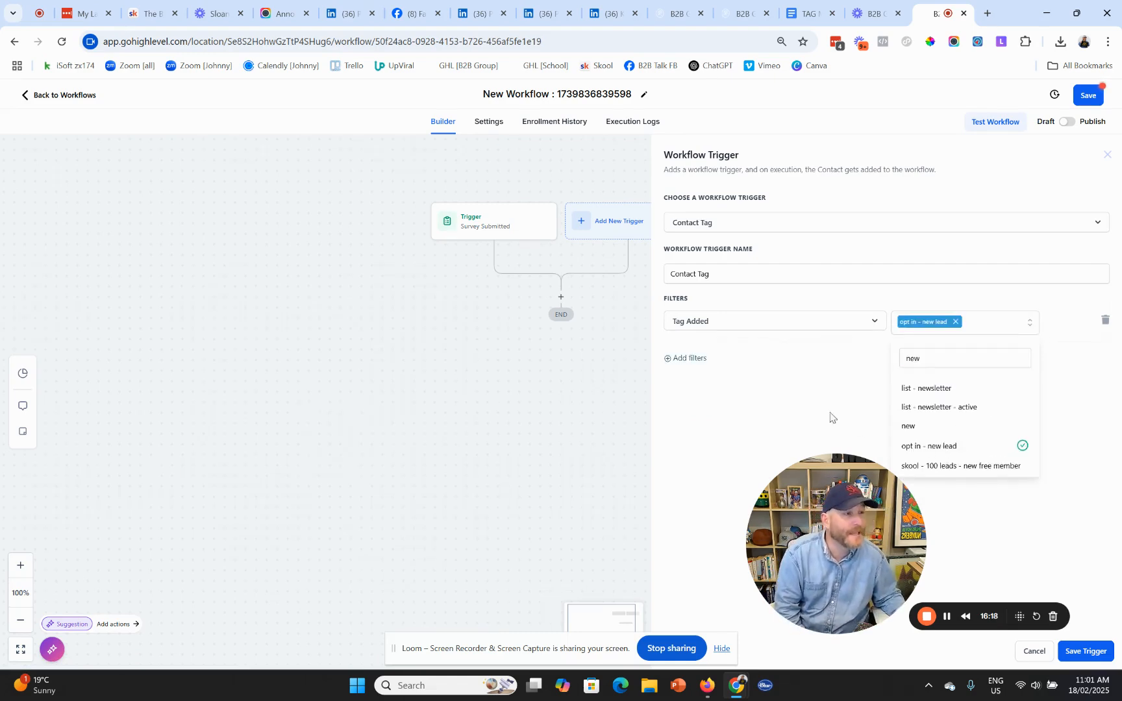
click(795, 405)
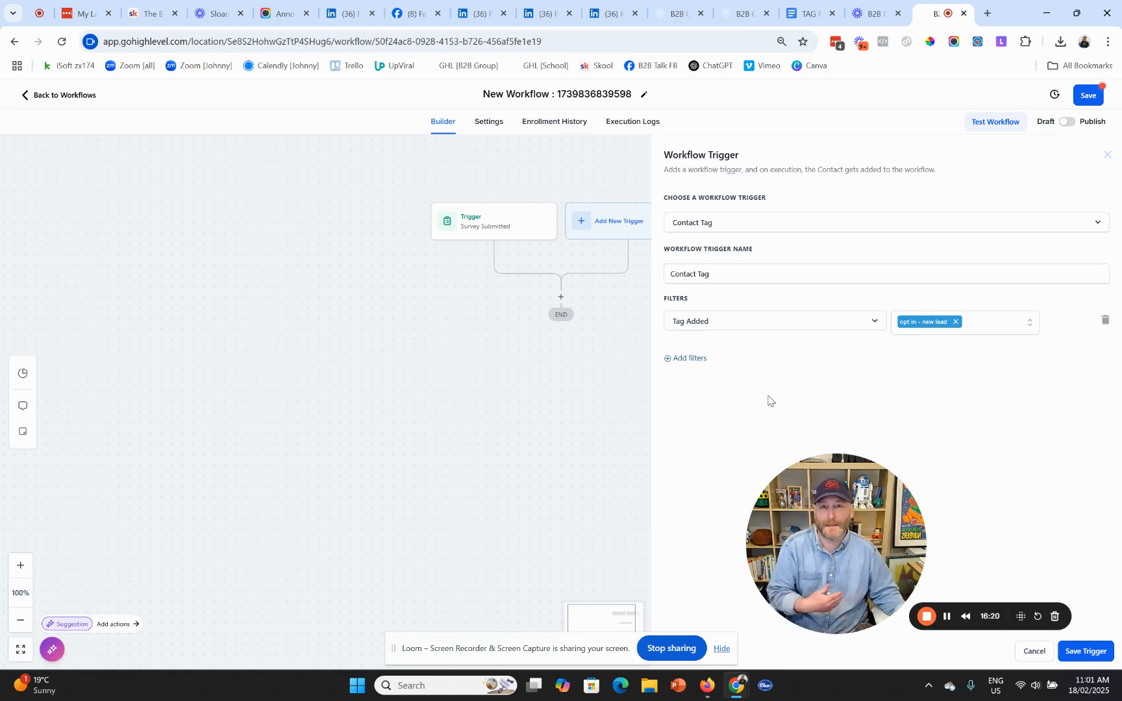
click(1095, 657)
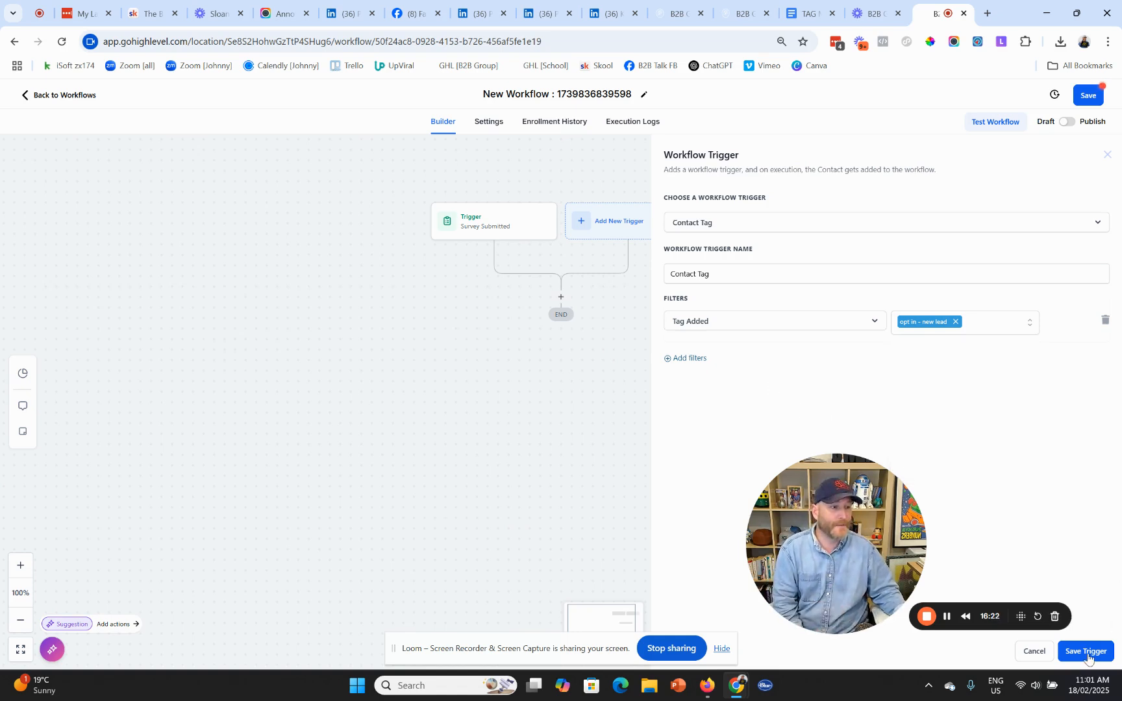
click(436, 224)
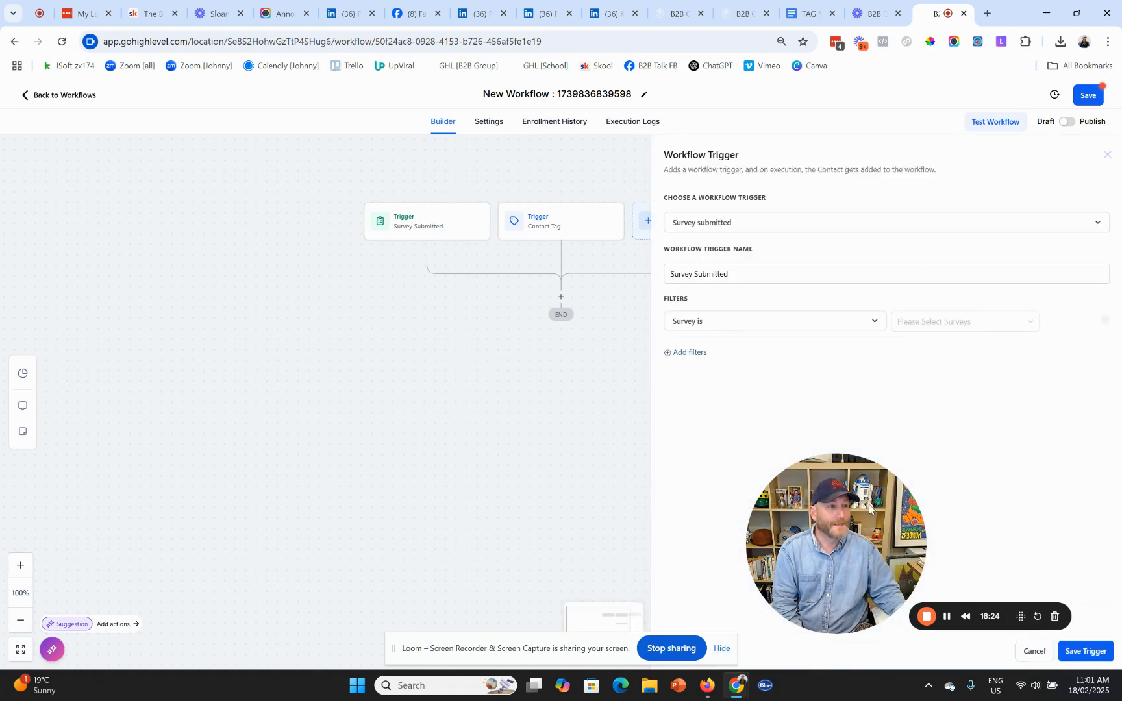
- Delete the Survey Submitted trigger and confirm Contact Tag ('opt in - new lead') remains unchanged
click(722, 649)
click(679, 653)
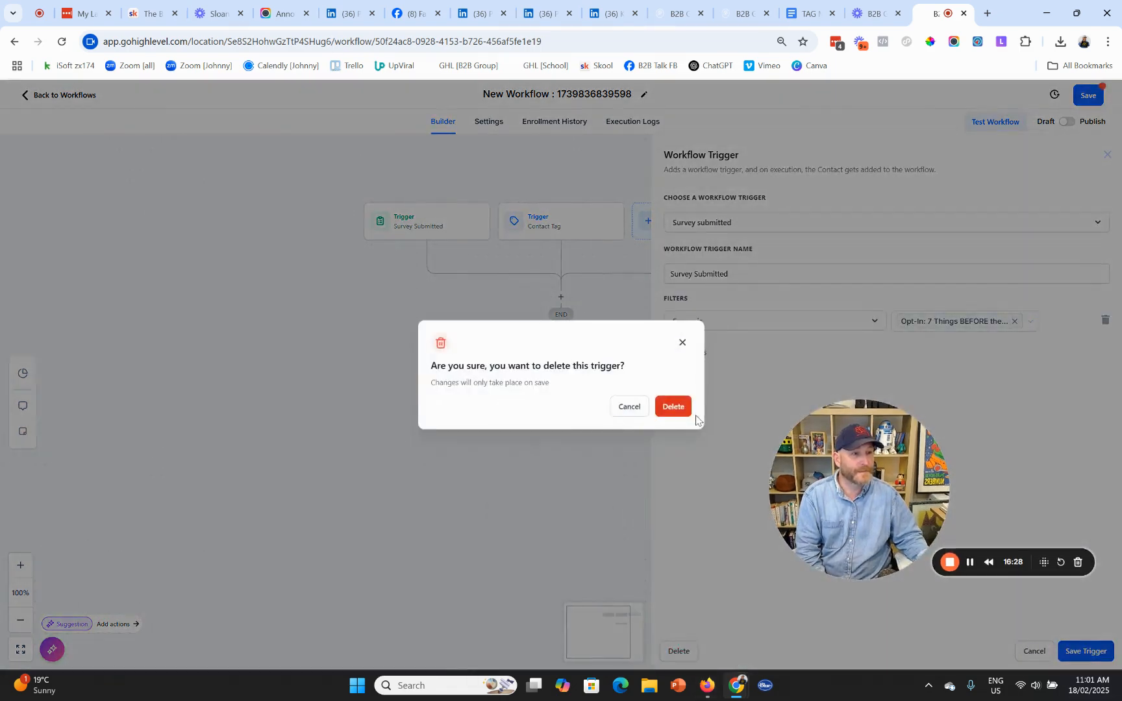
click(675, 411)
drag(857, 559, 862, 631)
click(487, 233)
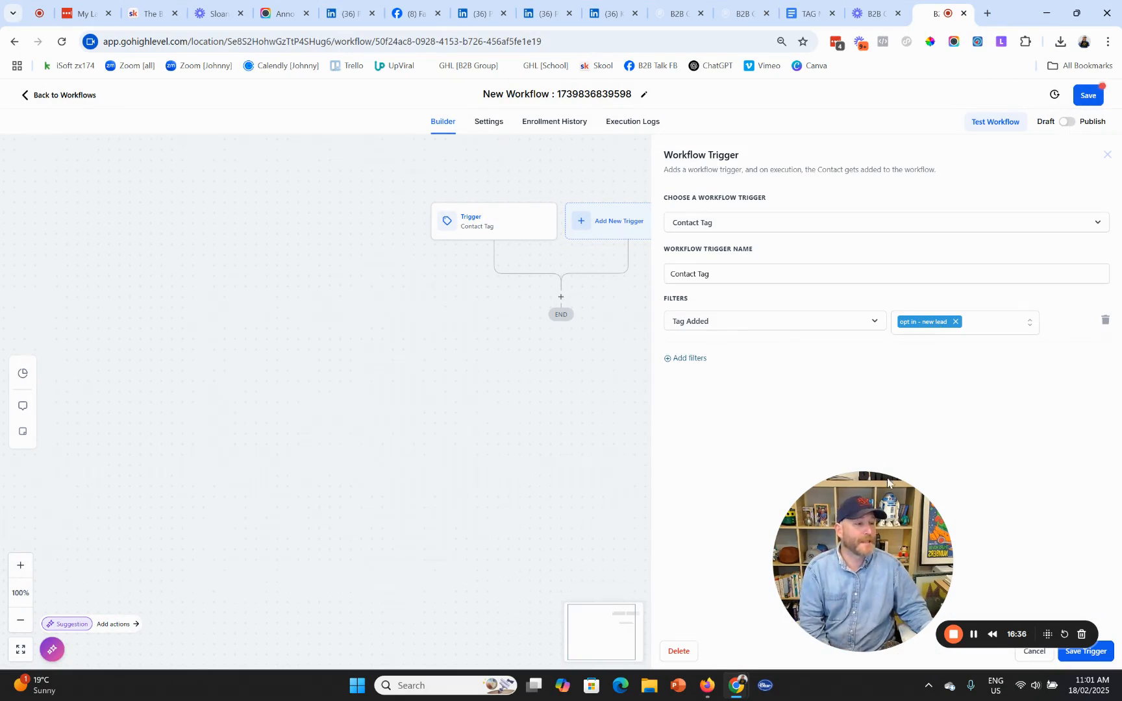
click(1034, 652)
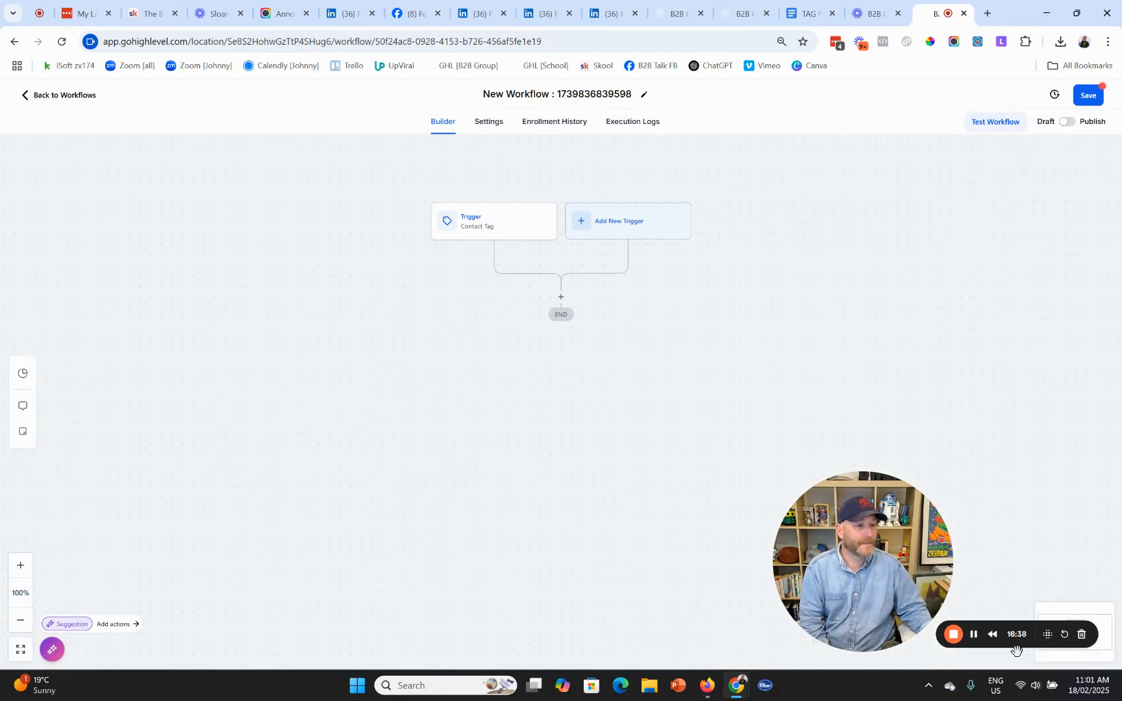
- Add a Send Email step after the trigger, named 'Email - The Welcome'
click(560, 297)
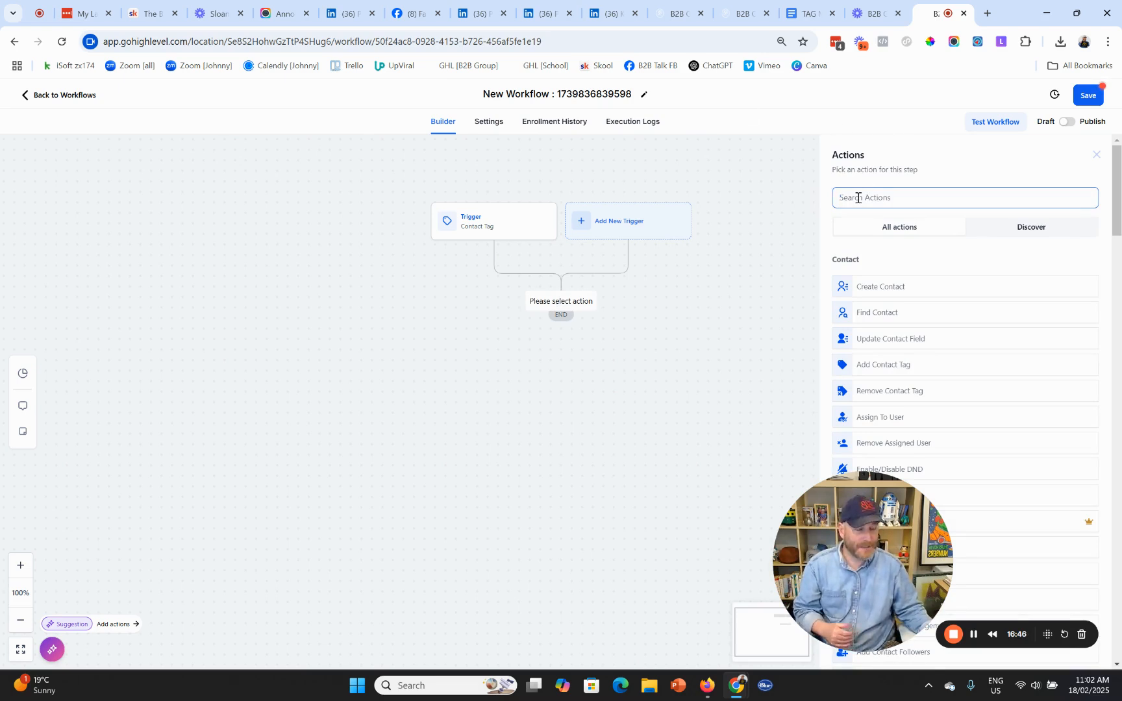
text(e)
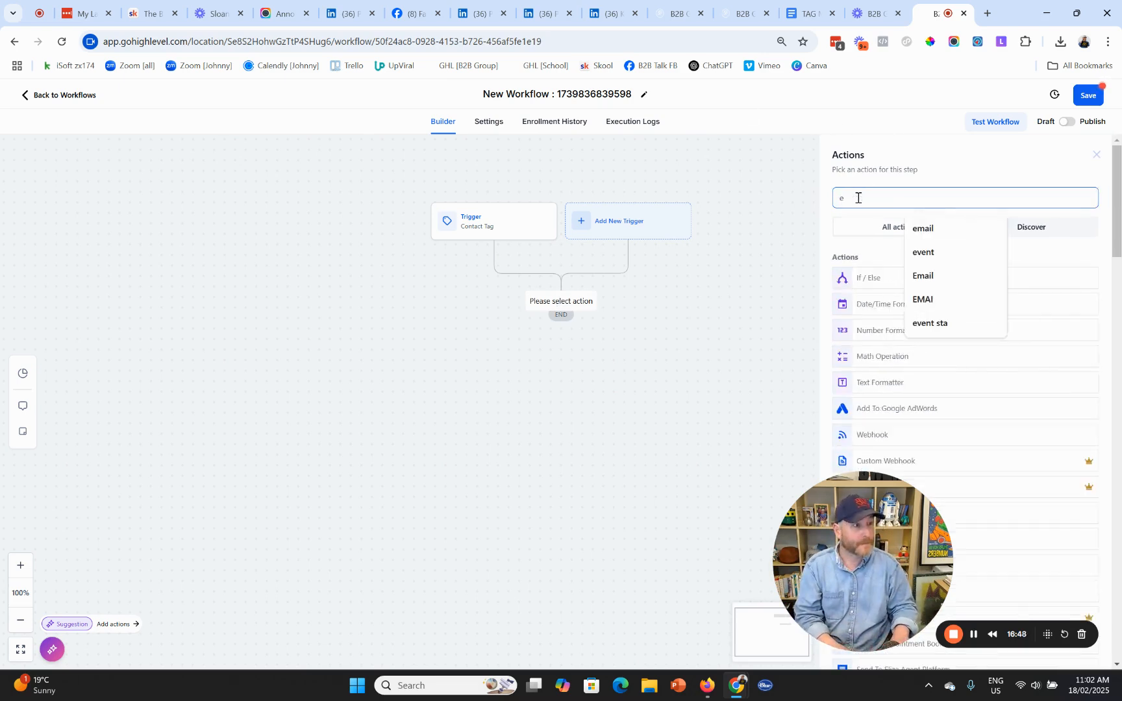
text(mail)
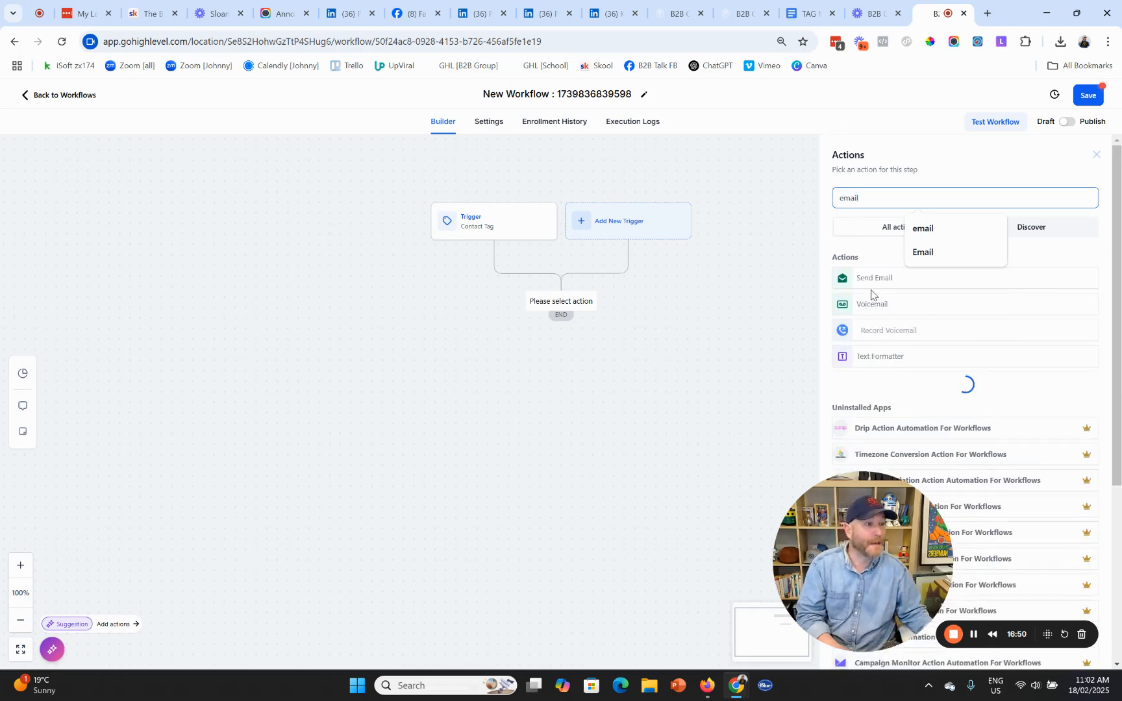
click(879, 279)
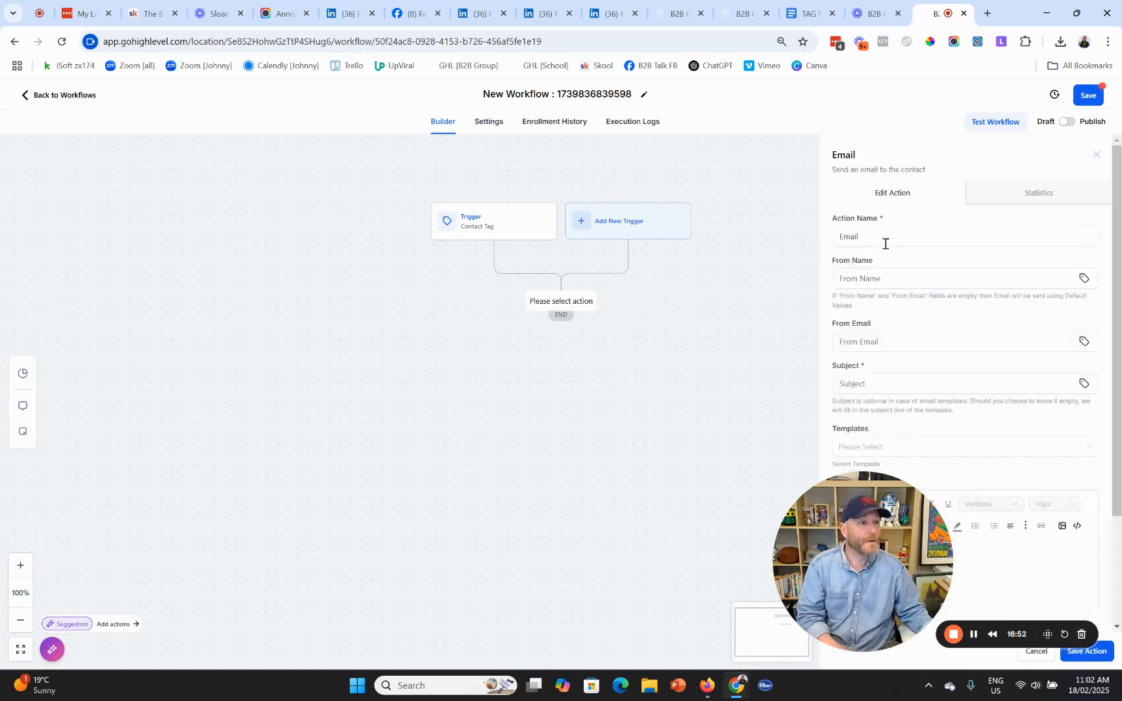
click(881, 237)
text(- Th)
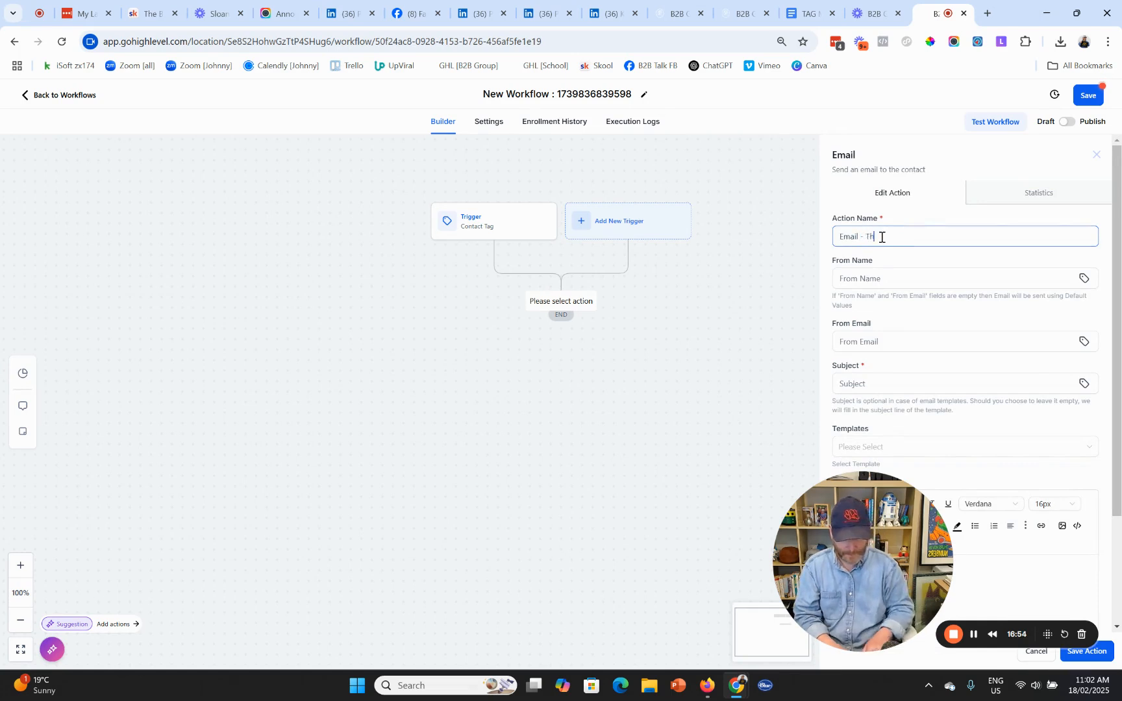
text(ere Welcome)
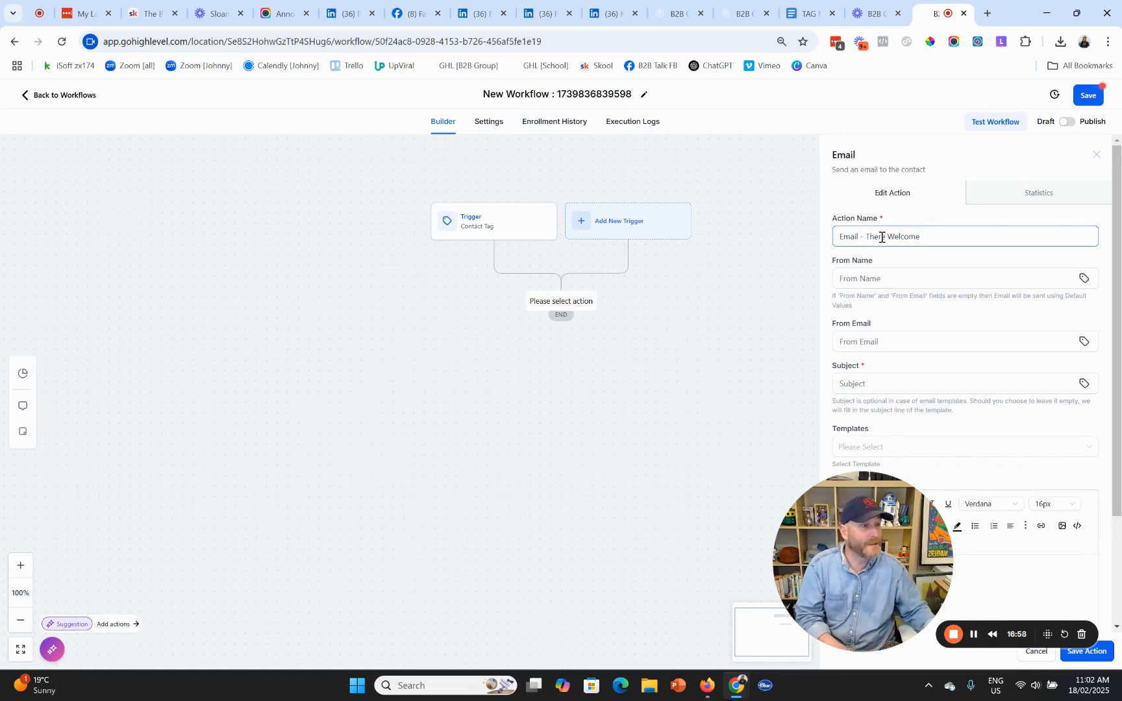
drag(886, 241, 879, 237)
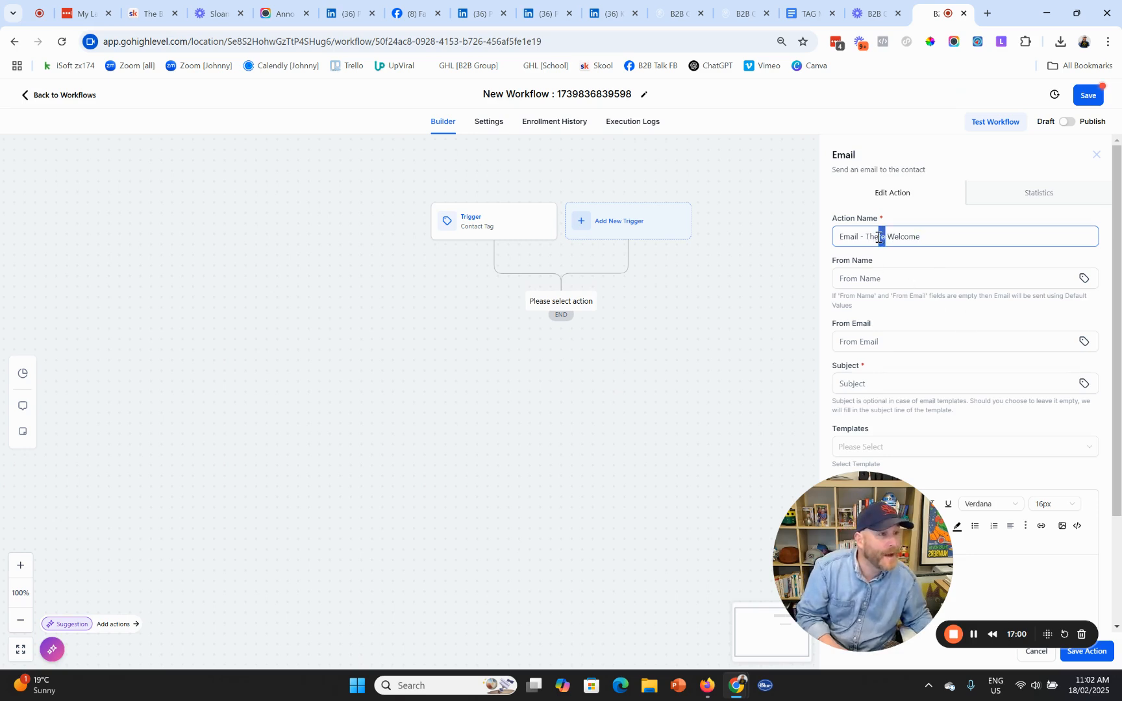
key(BackSpace)
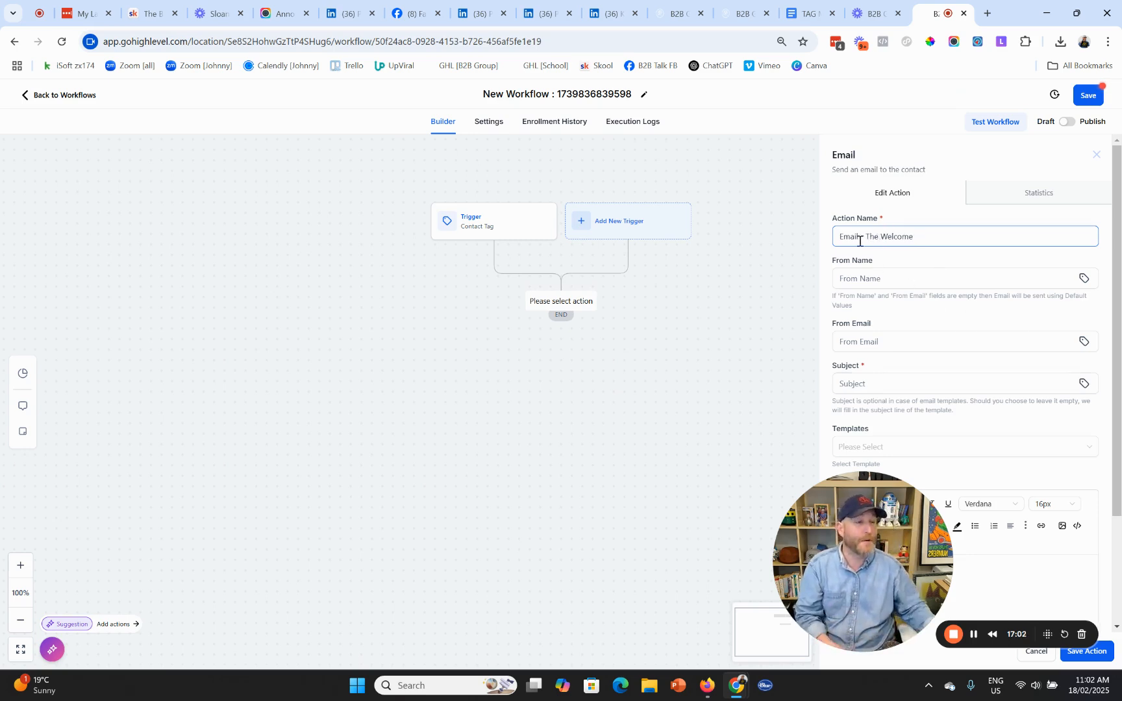
- Choose 'The Welcome - Awkward (Newsletter)' as the email template
drag(865, 520, 184, 483)
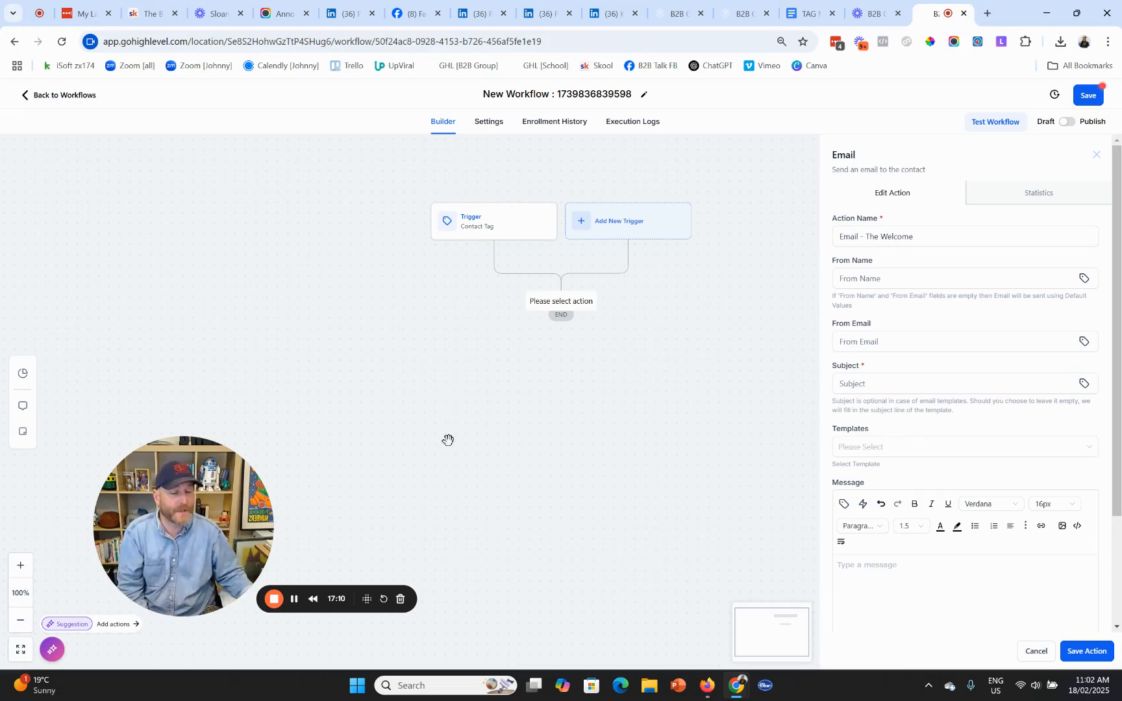
click(862, 449)
text(welcome)
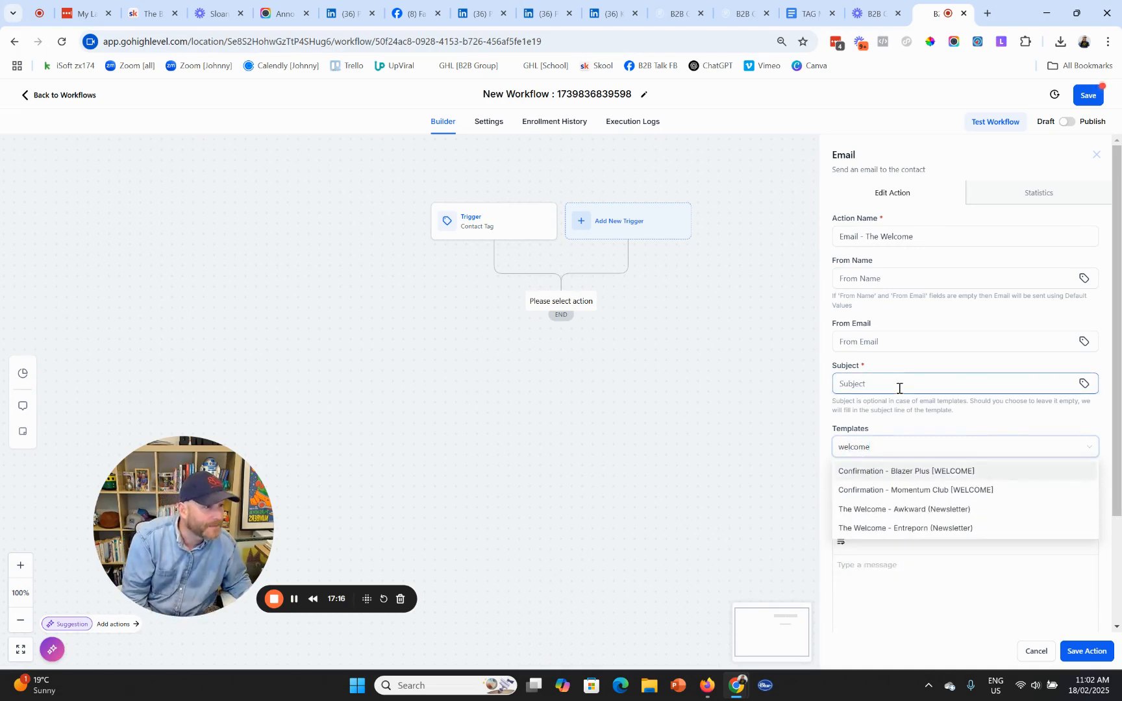
click(941, 513)
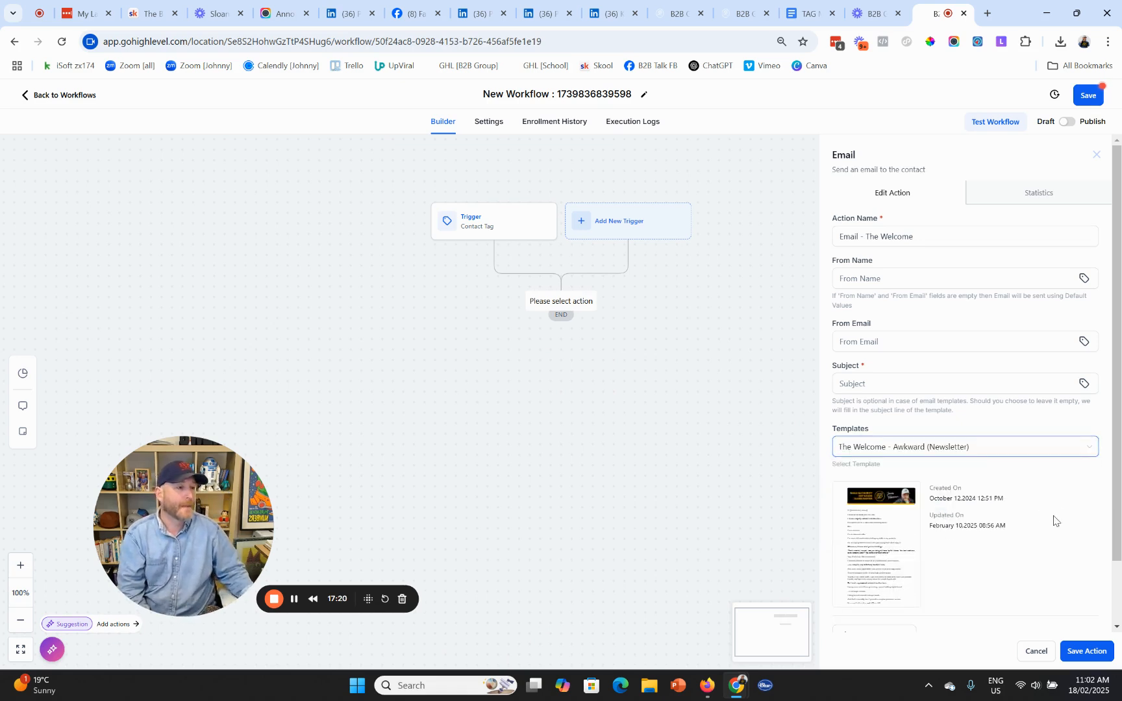
- Set the subject to 'Hey {{contact.first_name}}, I have an awkward…' and save the step
click(877, 388)
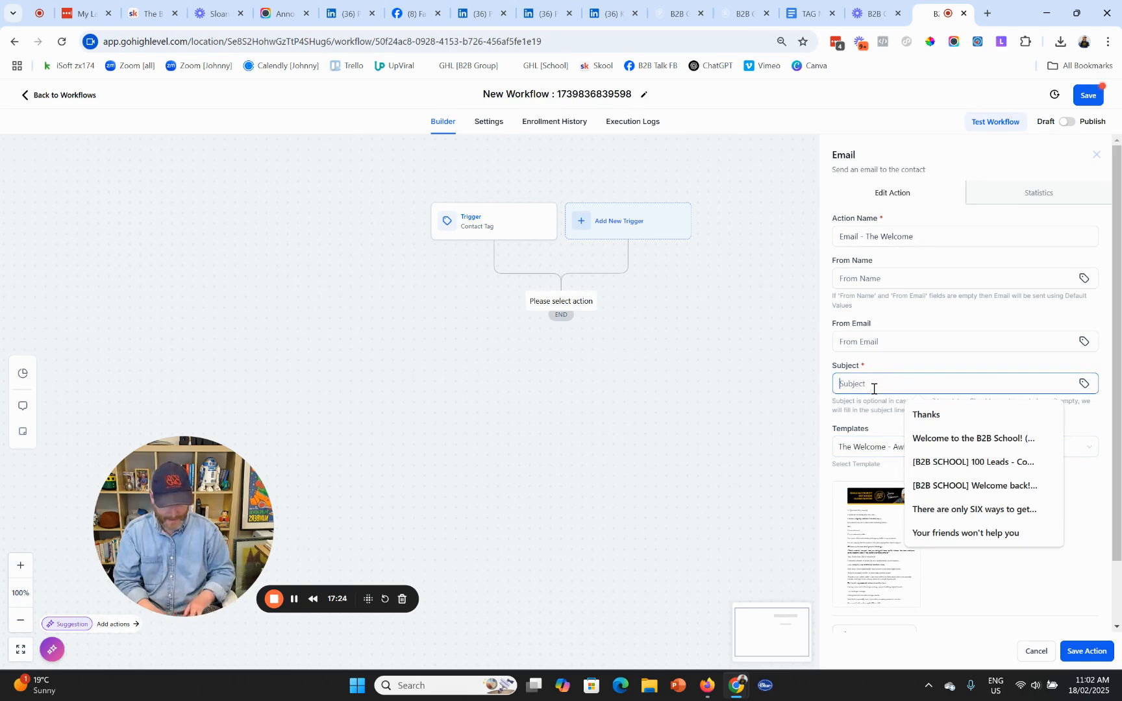
text(Hey)
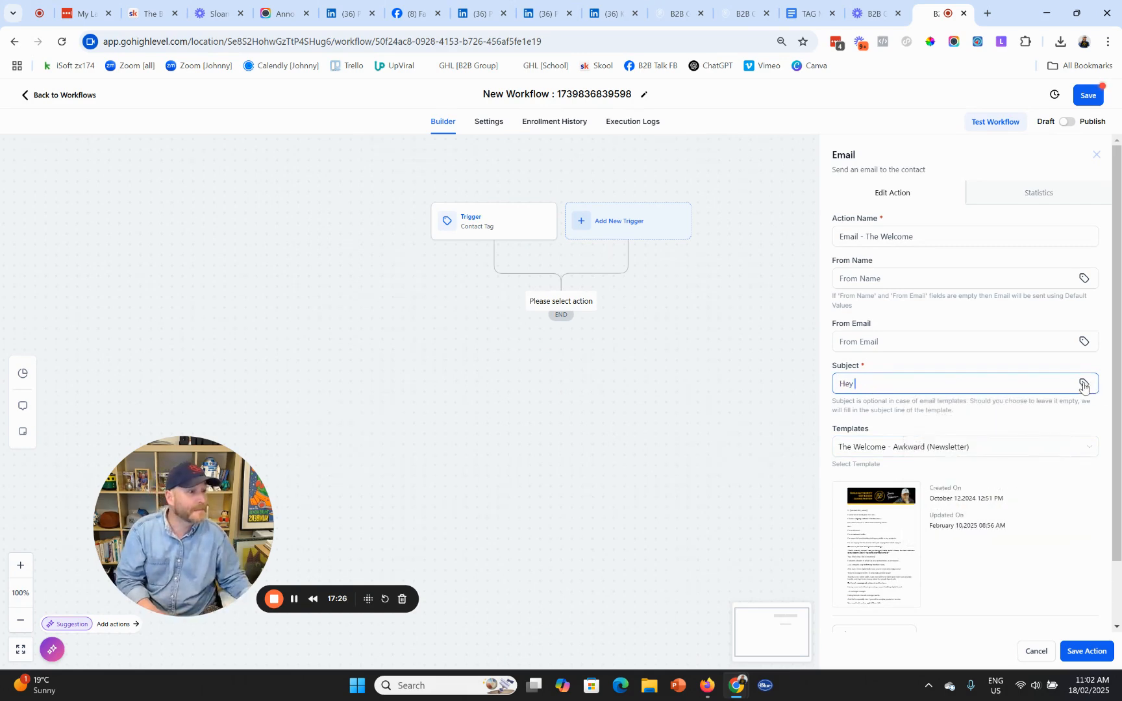
click(1082, 383)
click(956, 162)
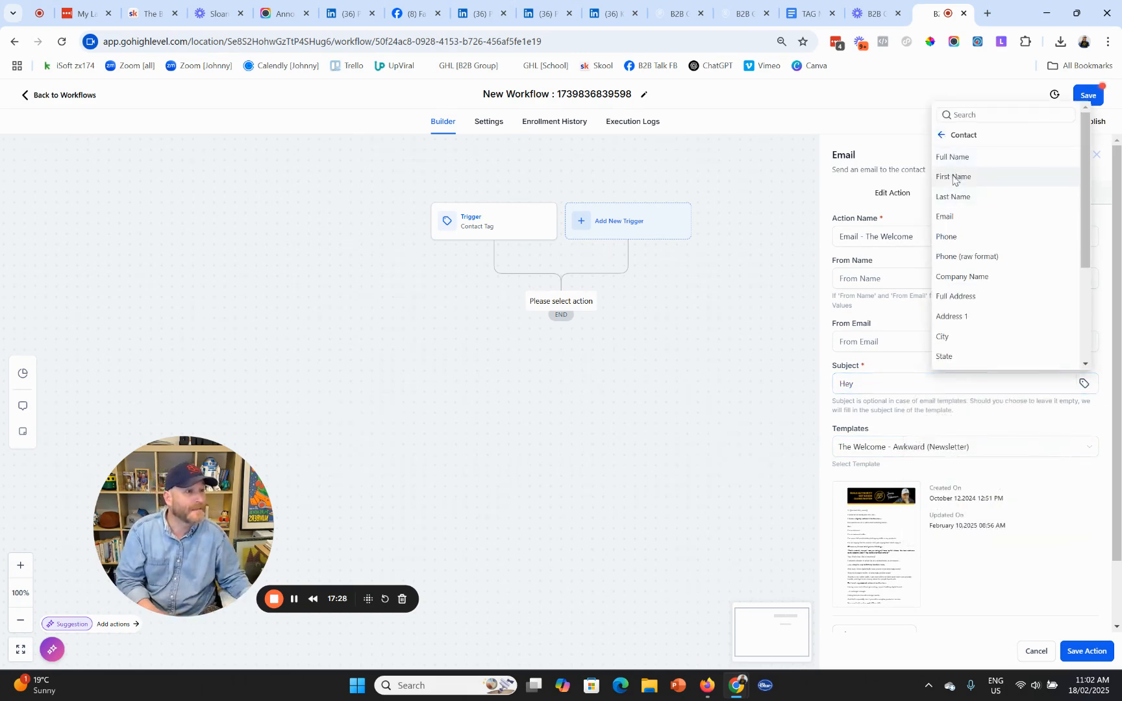
click(956, 177)
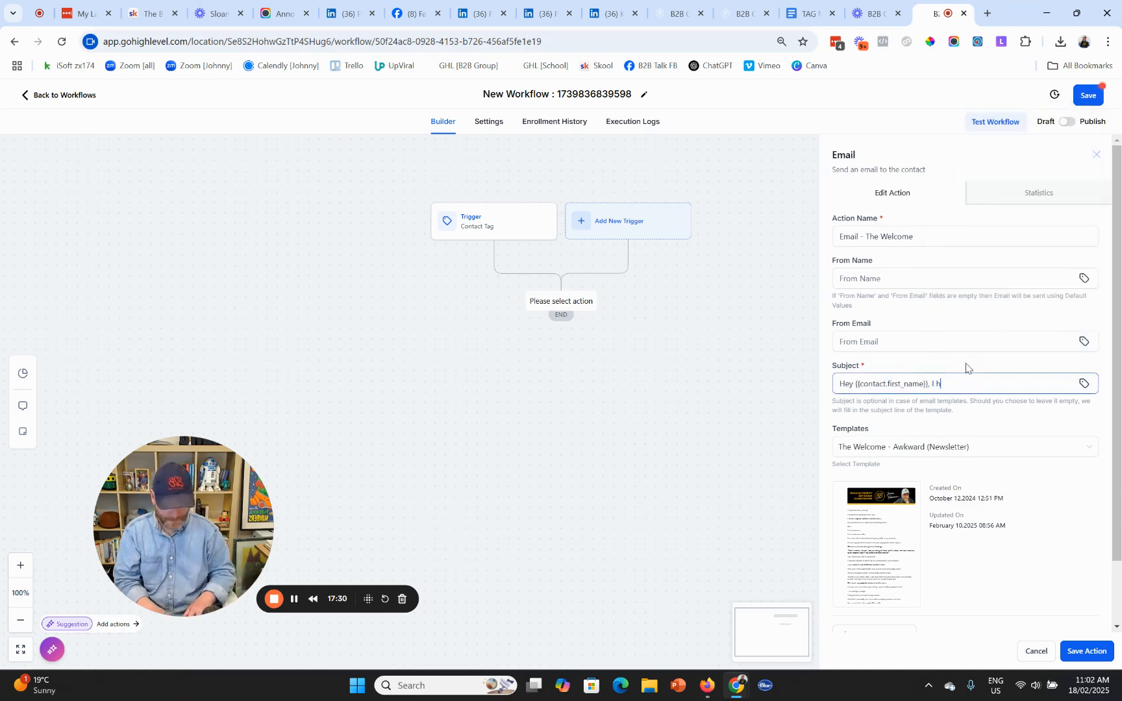
text(, I have an awkward confession...)
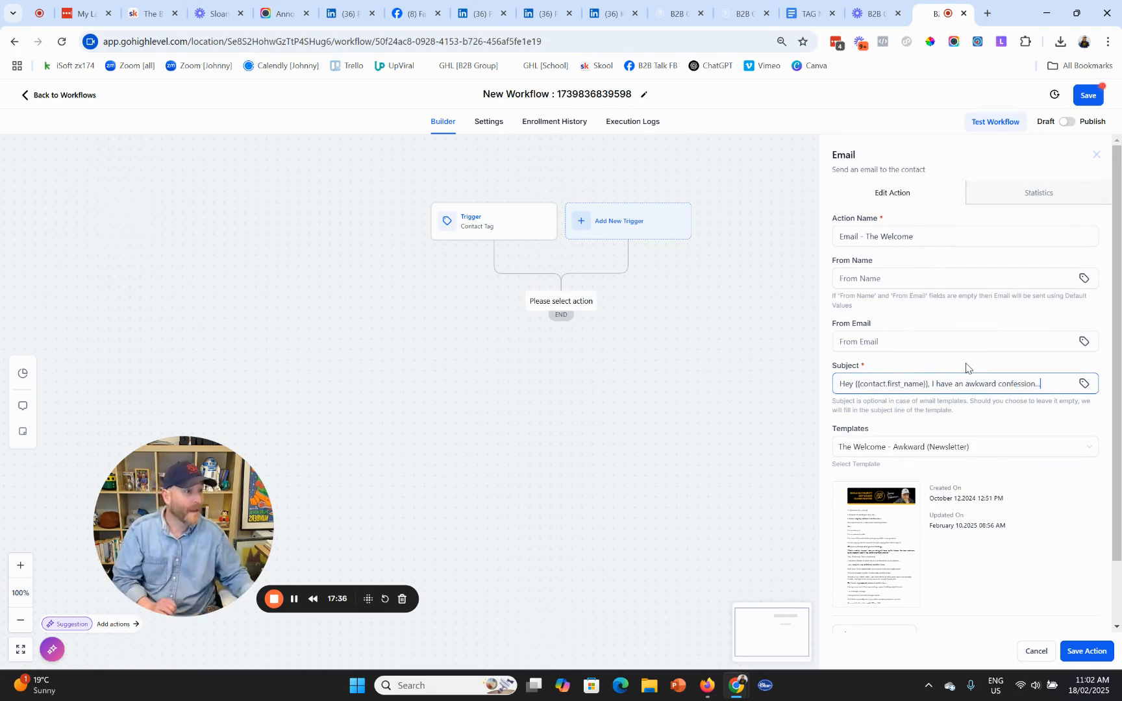
click(1087, 651)
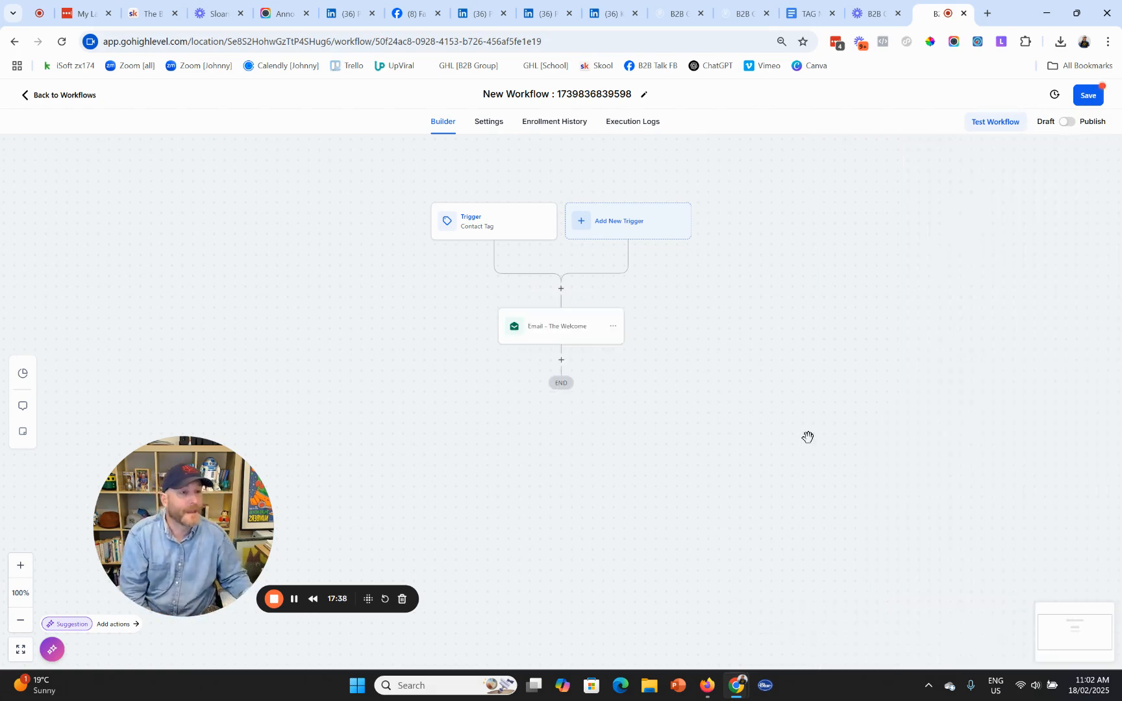
- Insert a Wait step of 24 hours between the trigger and the welcome email
click(562, 290)
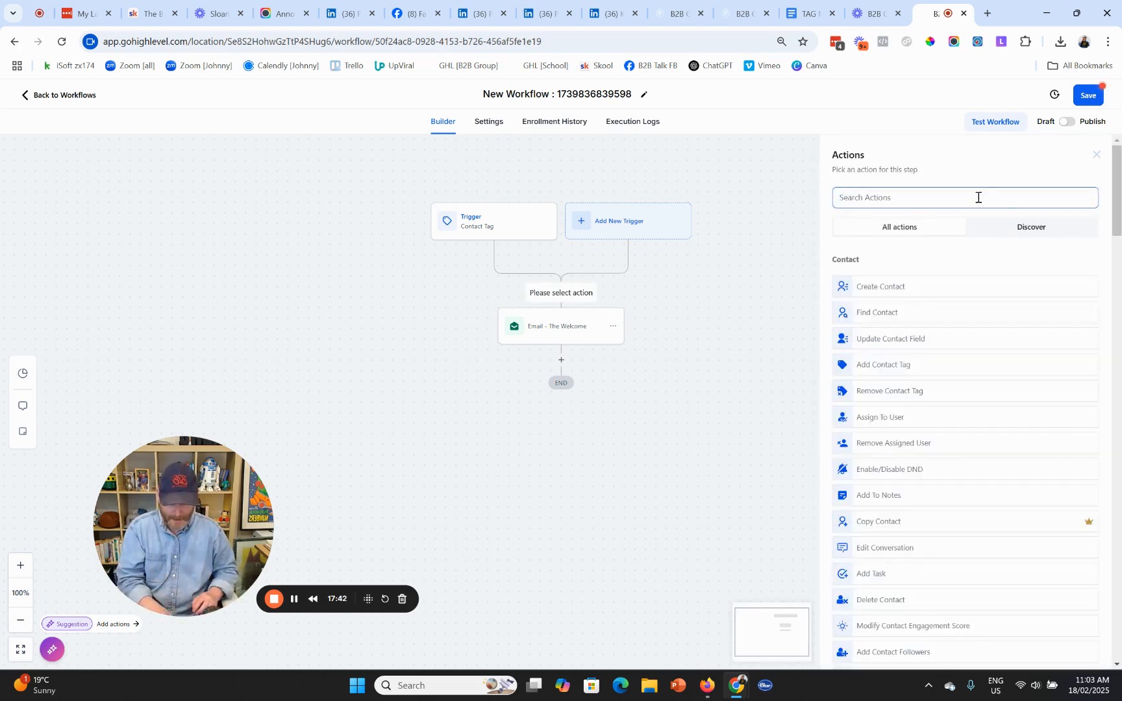
text(wait)
click(928, 230)
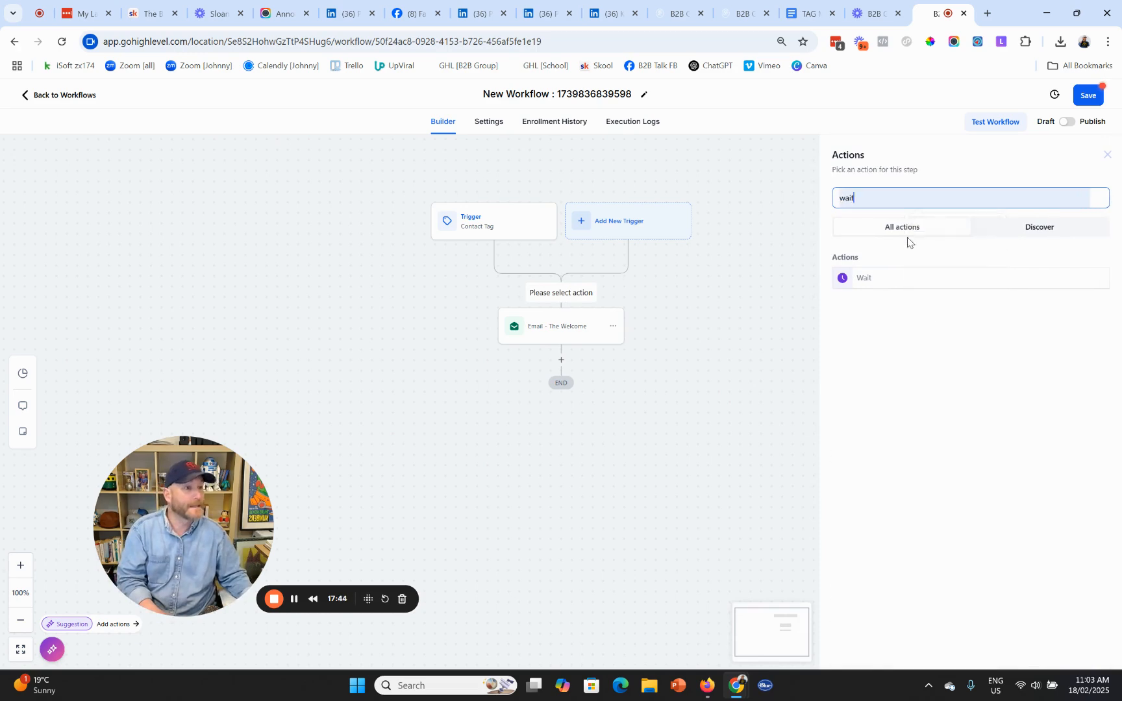
click(870, 281)
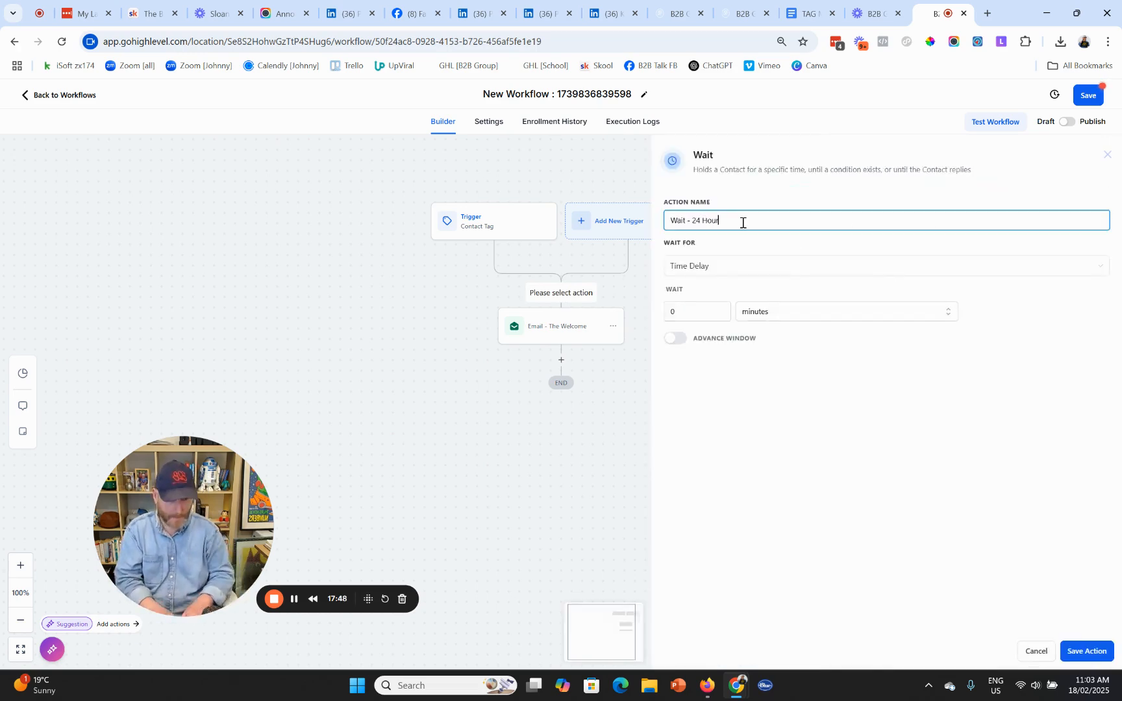
click(703, 319)
text(24)
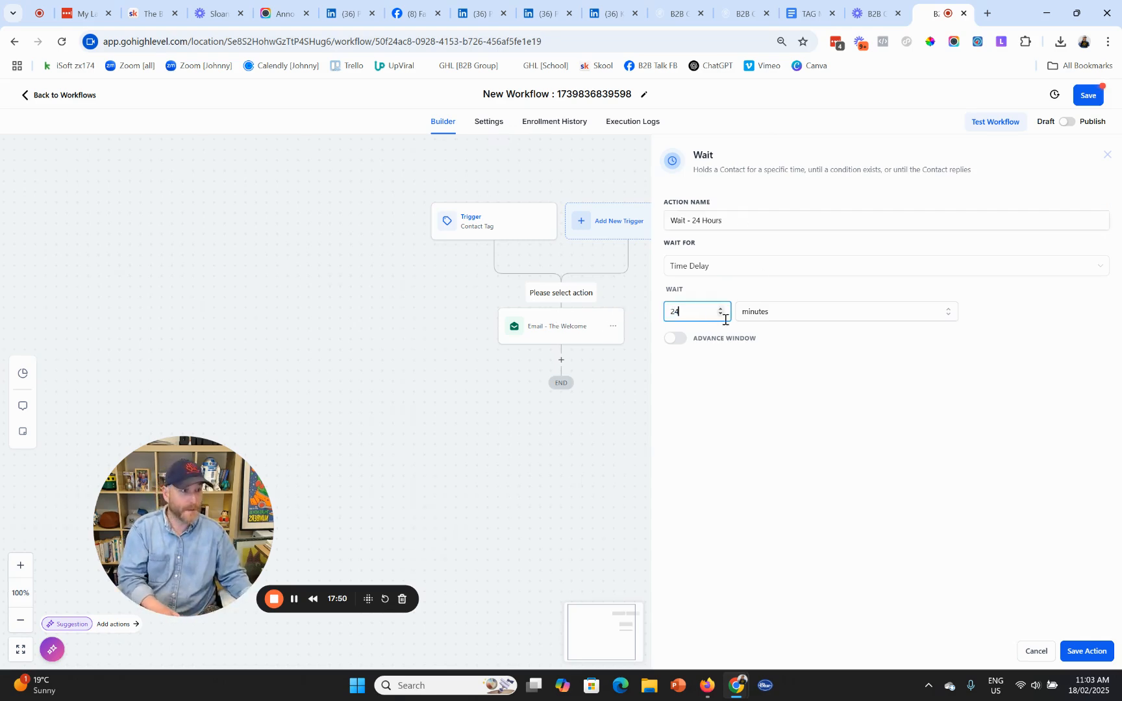
click(814, 316)
click(751, 356)
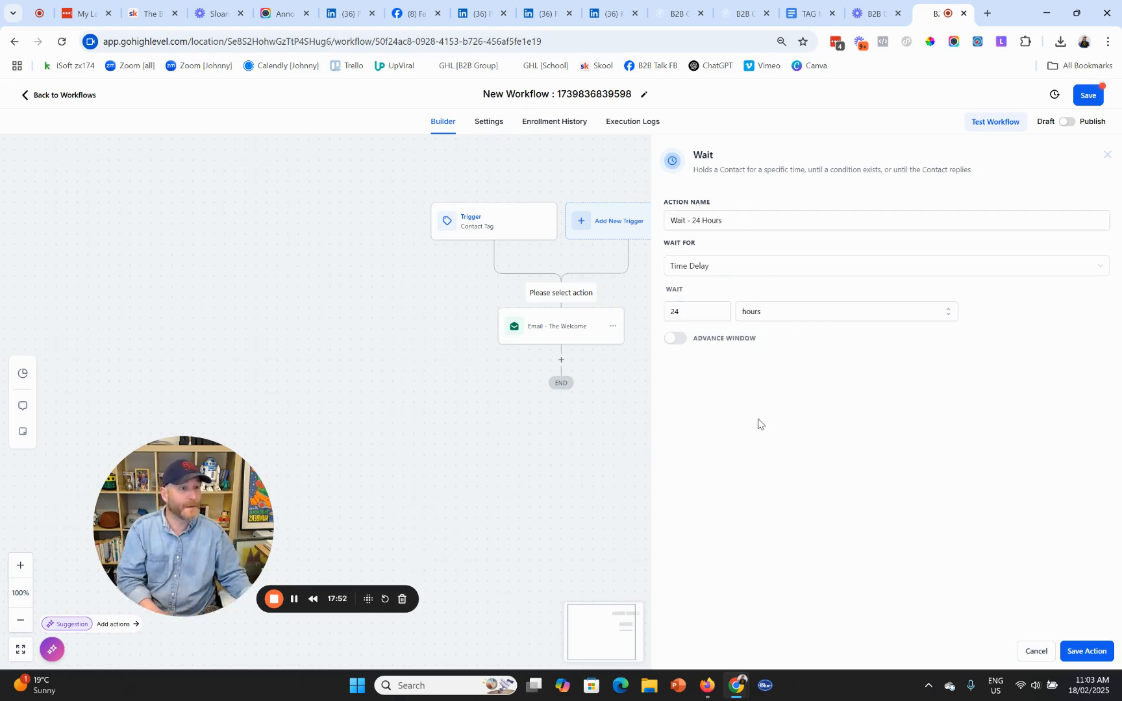
click(1087, 651)
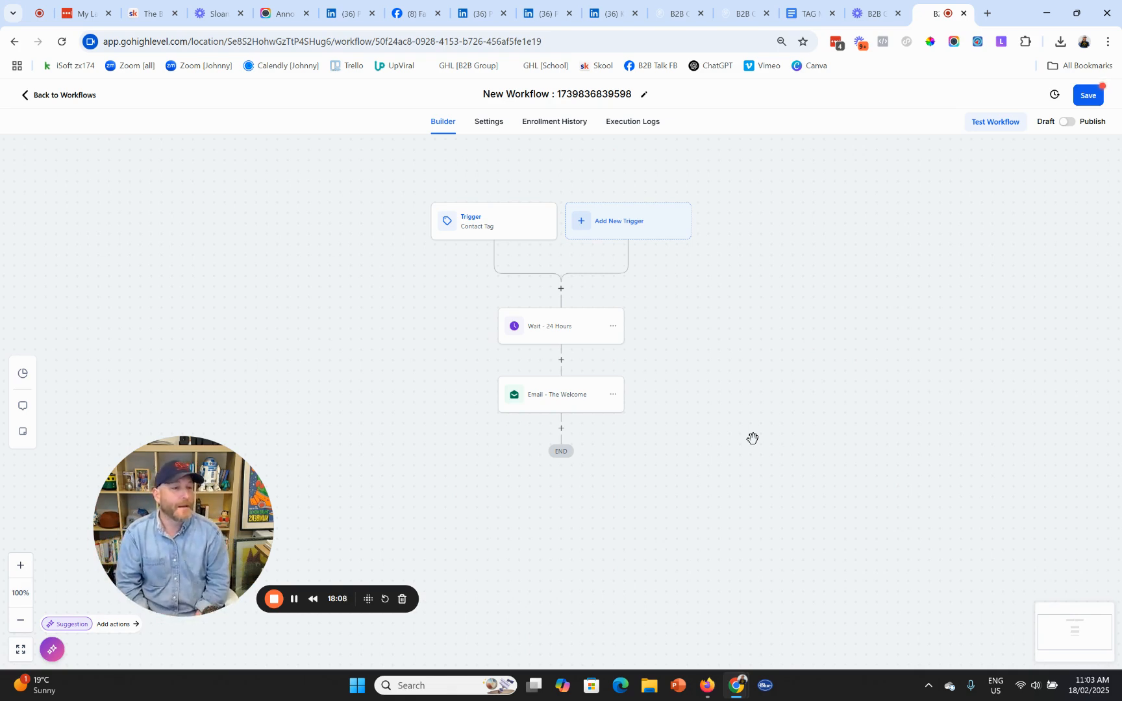
- Check the Contact Tag trigger's filter and close it without changes
click(491, 230)
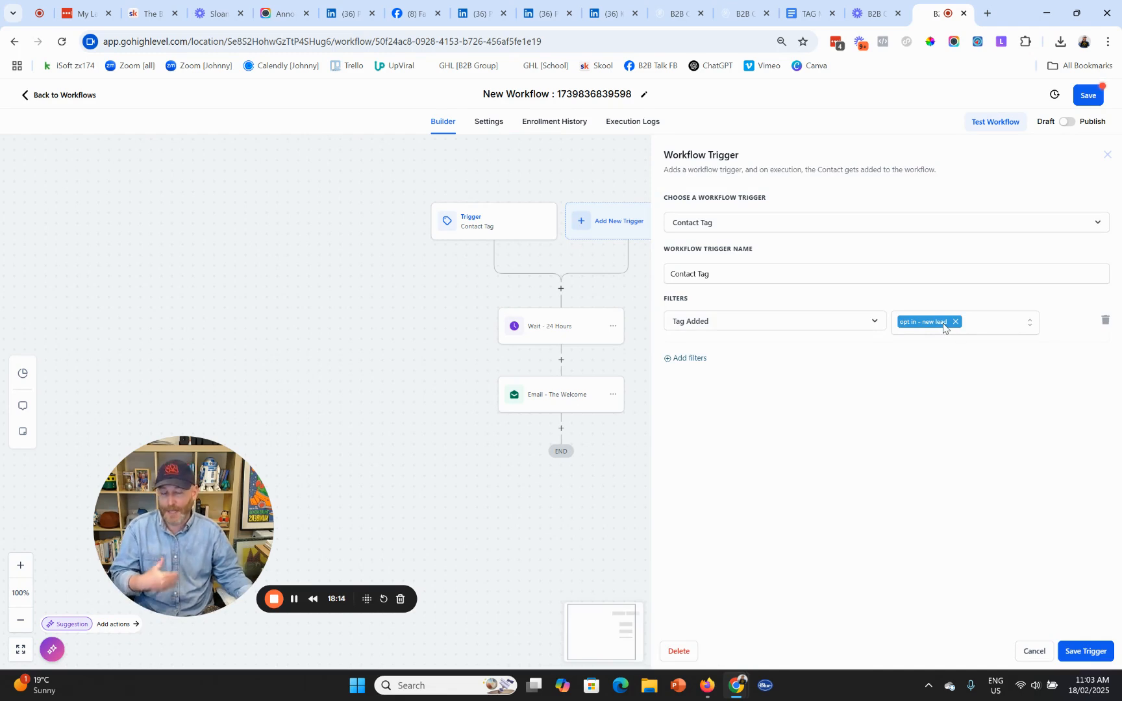
click(1033, 651)
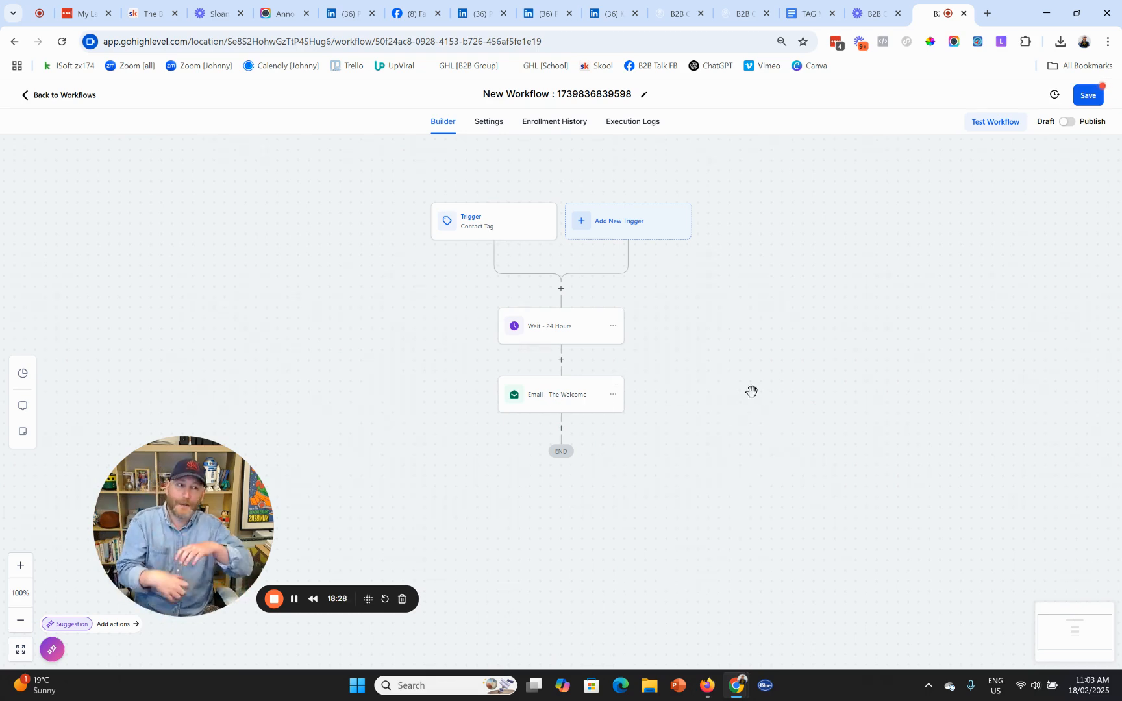
- Add an Add Contact Tag step after the welcome email applying 'welcome - done'
click(561, 429)
click(872, 198)
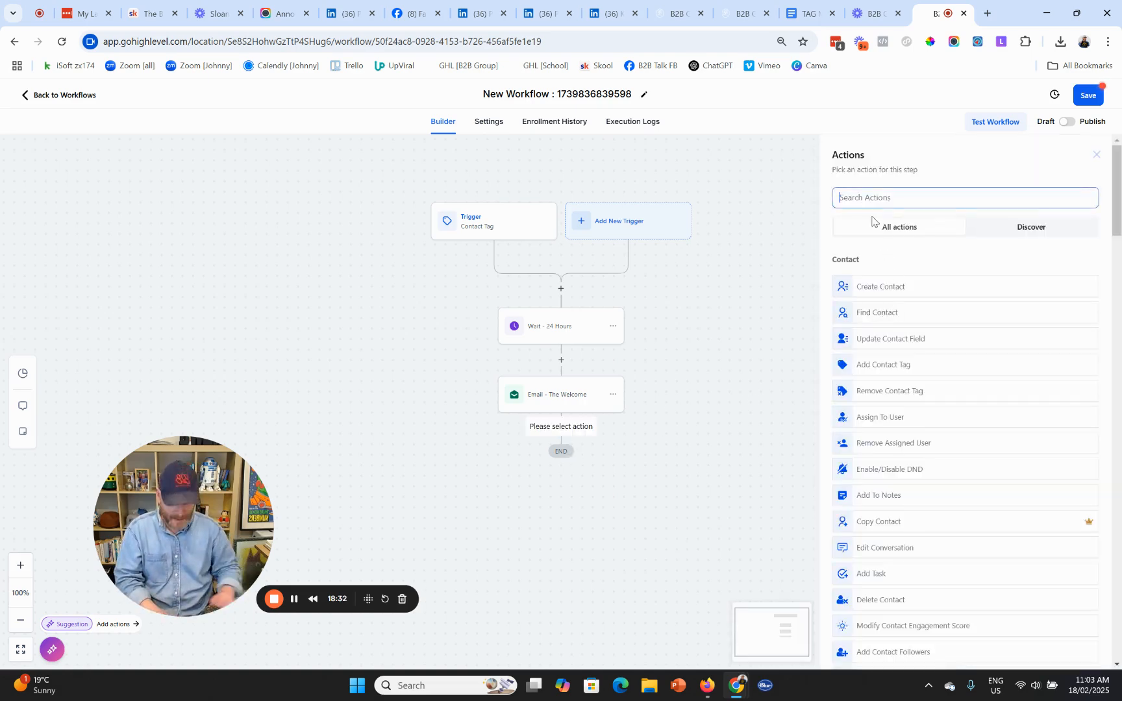
text(tag)
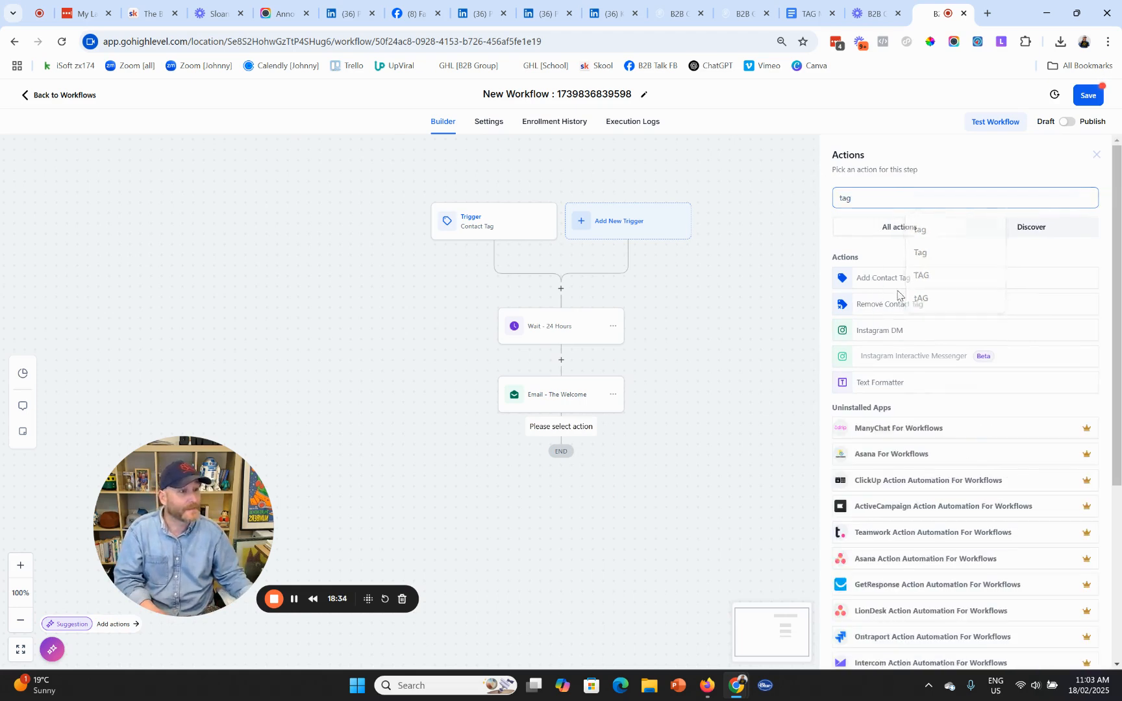
click(877, 280)
click(872, 266)
text(welcome)
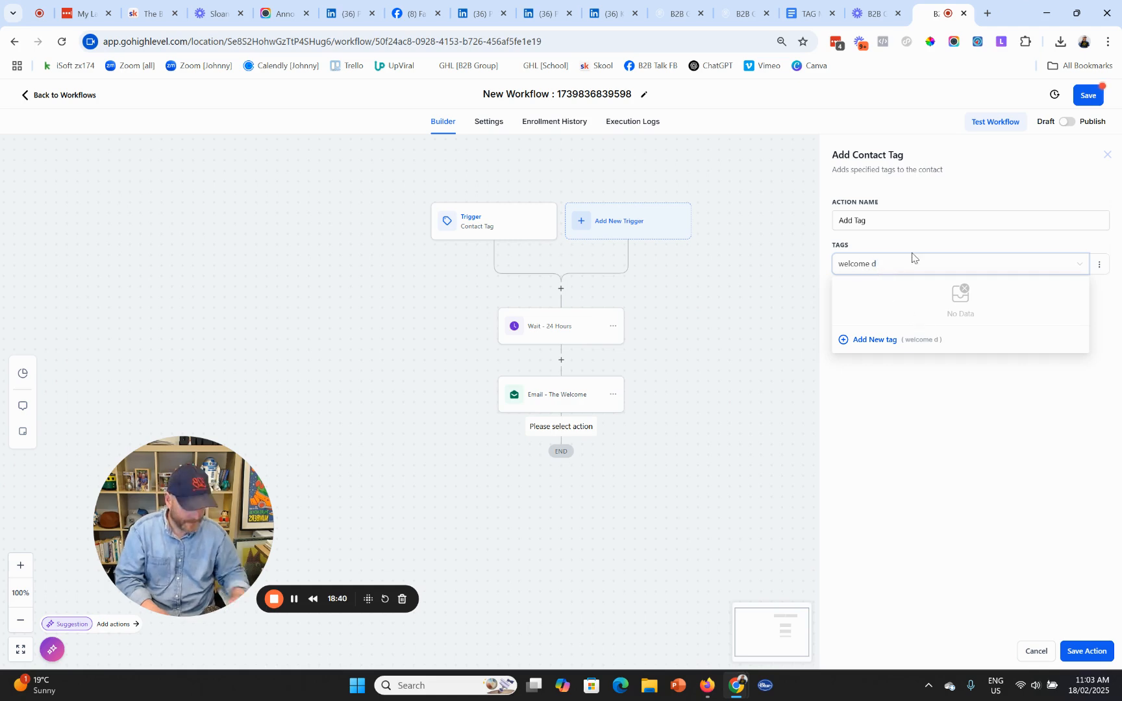
click(866, 287)
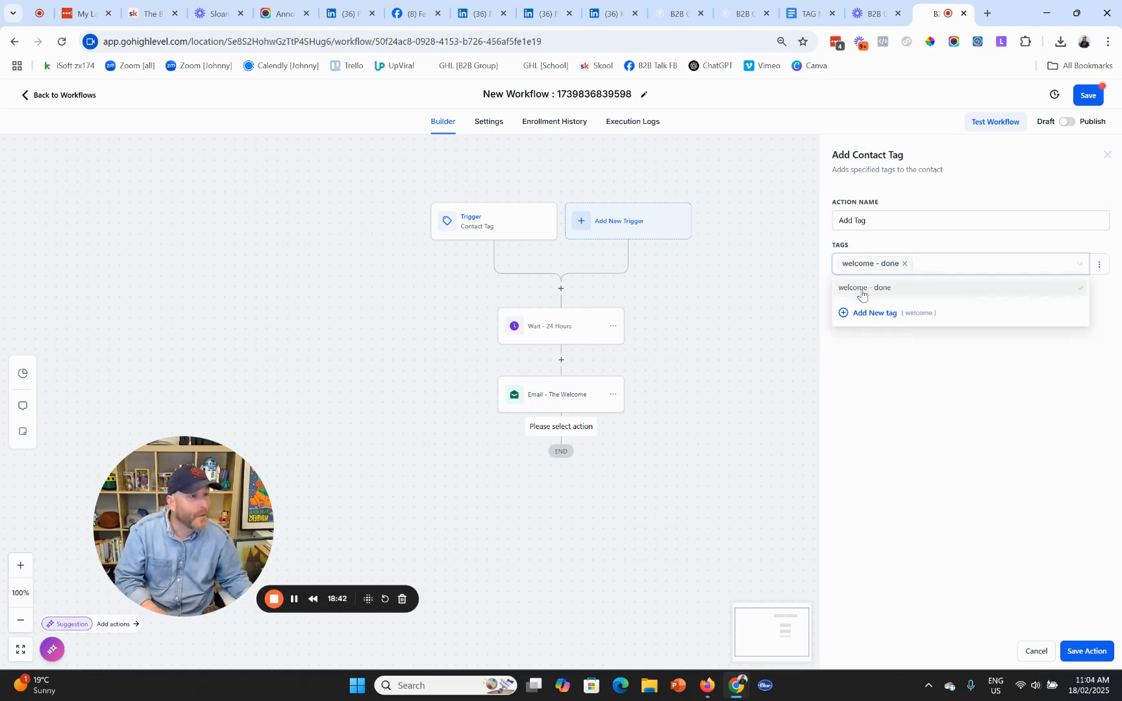
click(900, 429)
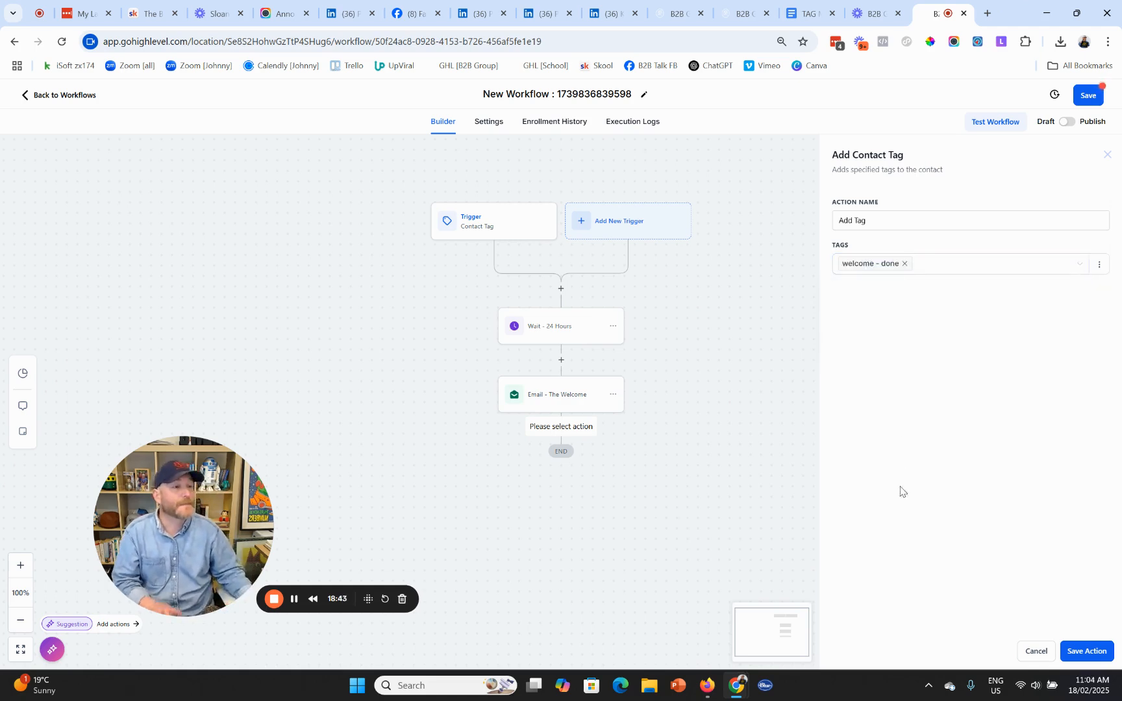
click(1081, 651)
- Rename the tagging step to 'Add Tag - Welcome Done' and save
click(532, 468)
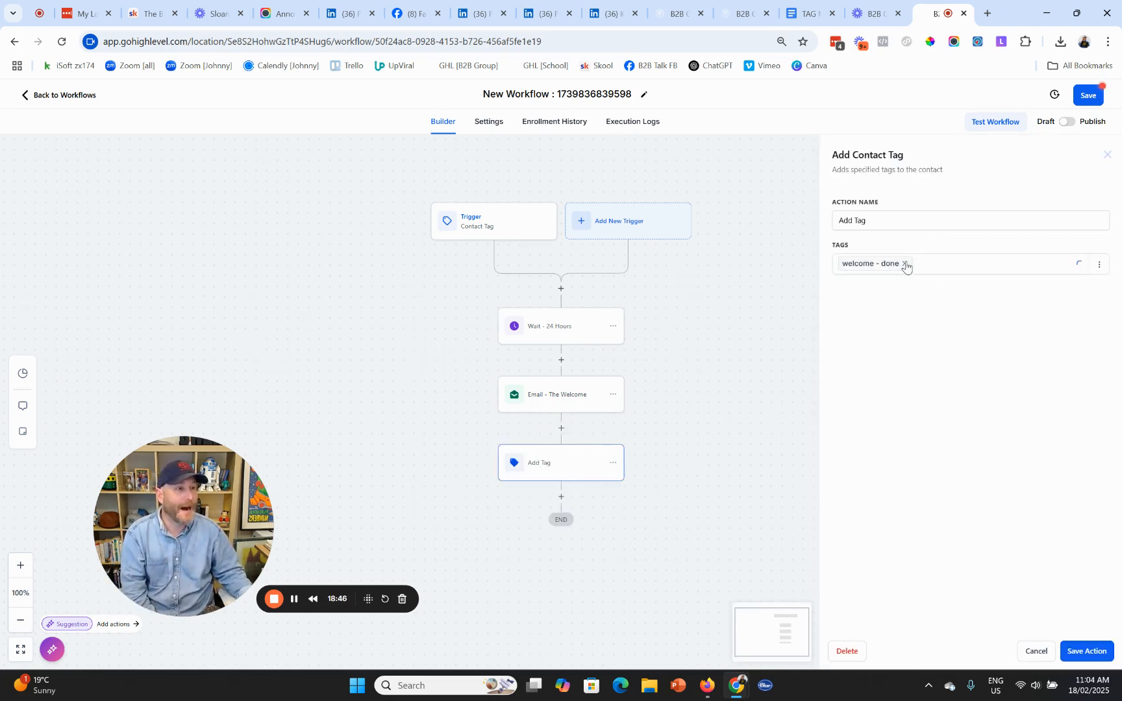
click(900, 218)
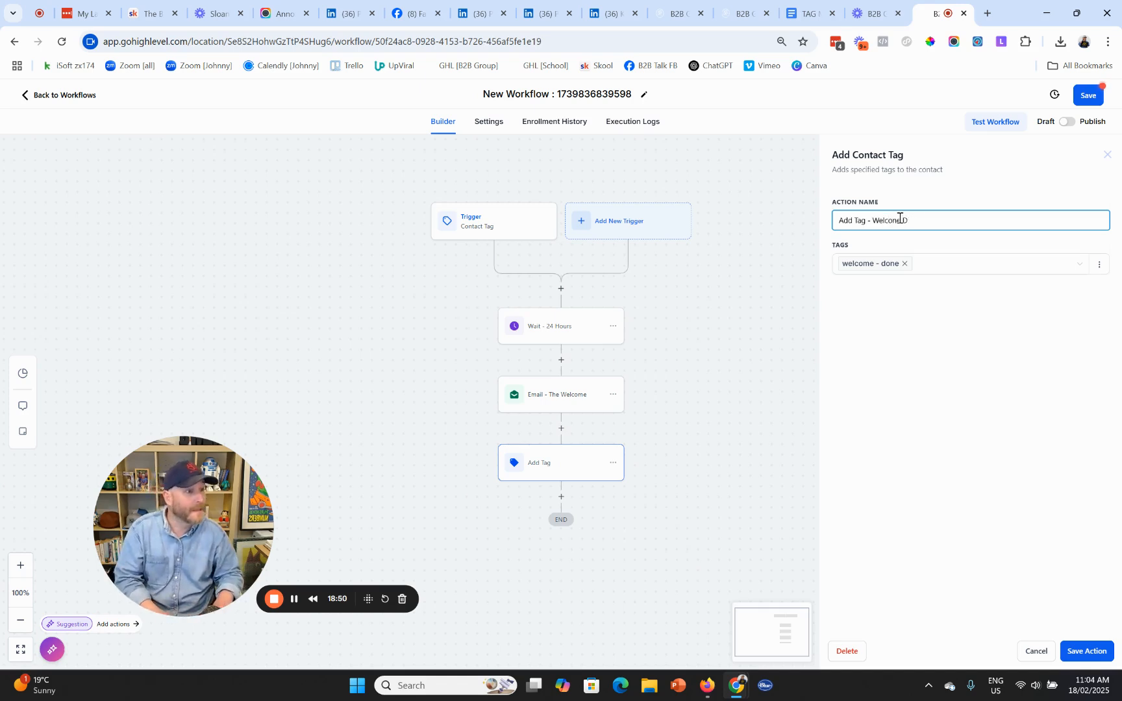
text(- Welcome Done)
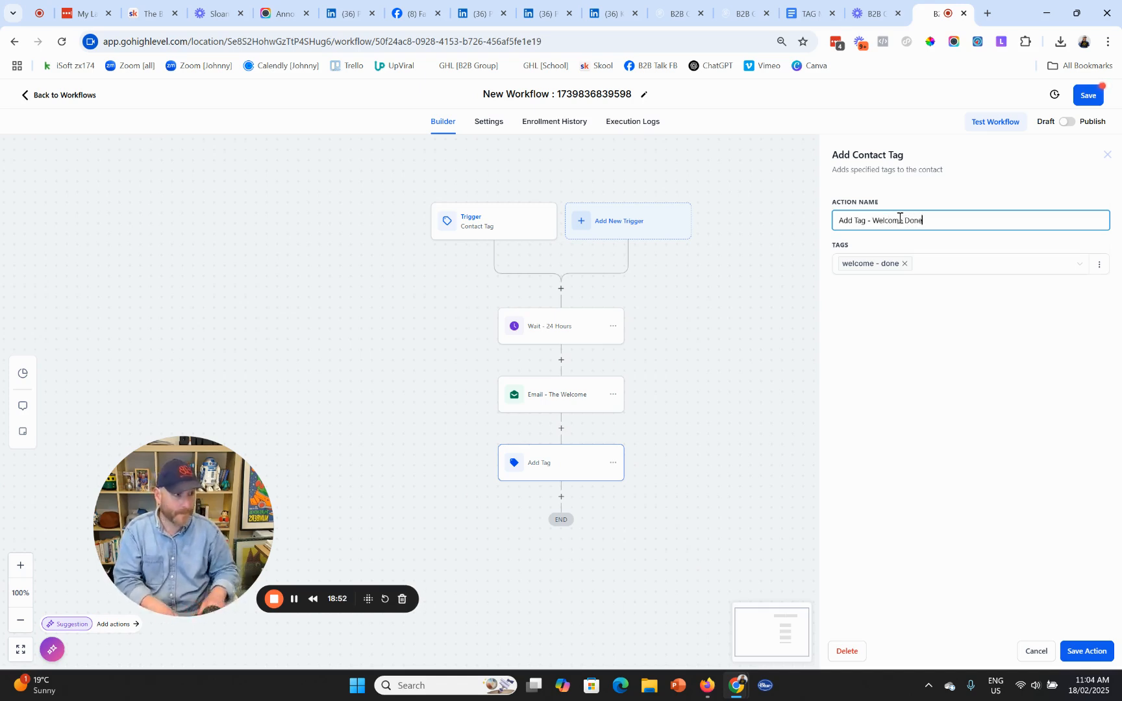
click(1088, 652)
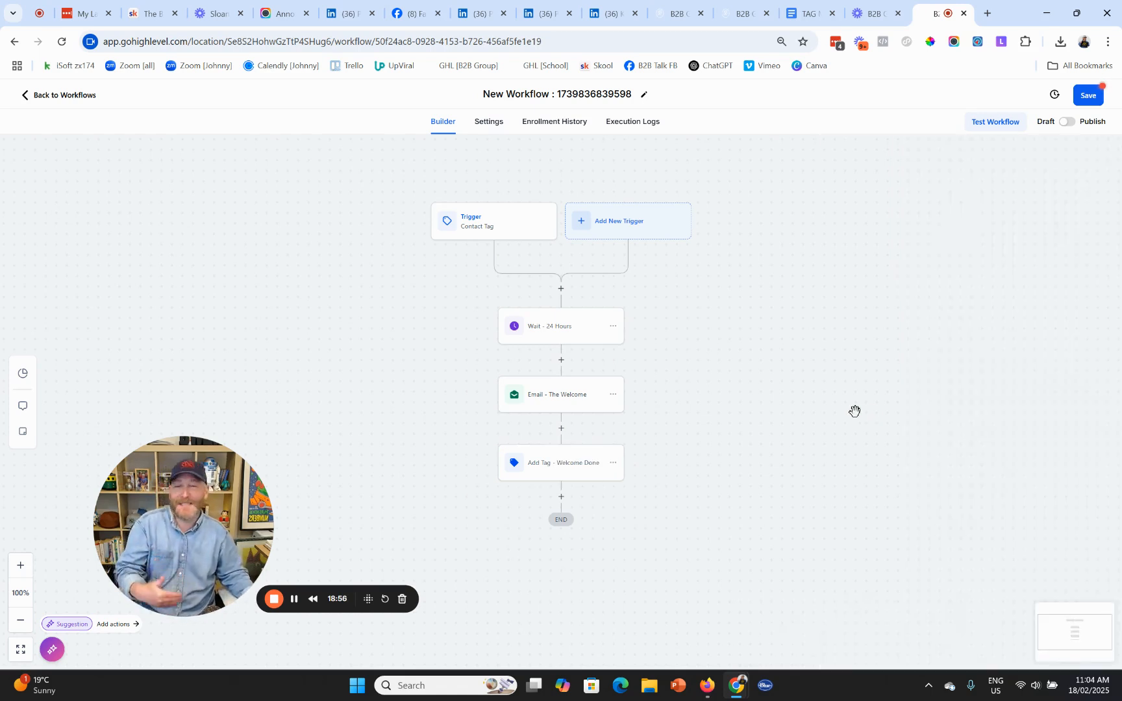
- Insert an If / Else after the trigger testing Tags does not include 'welcome - done'
click(561, 288)
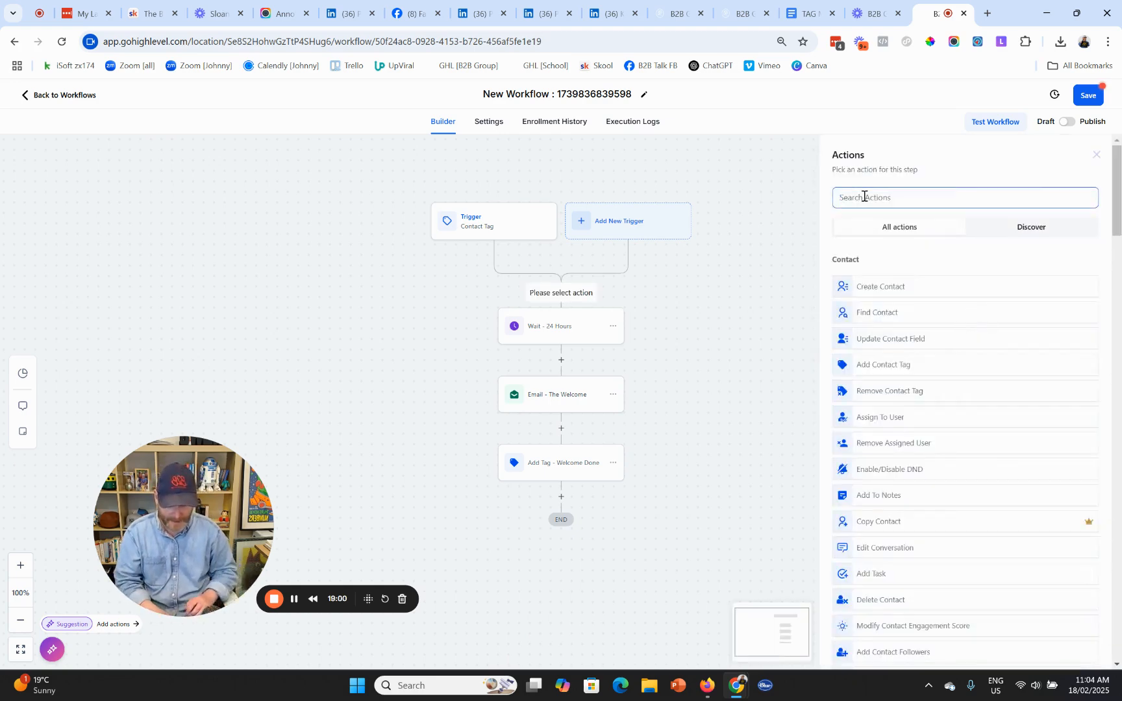
text(if)
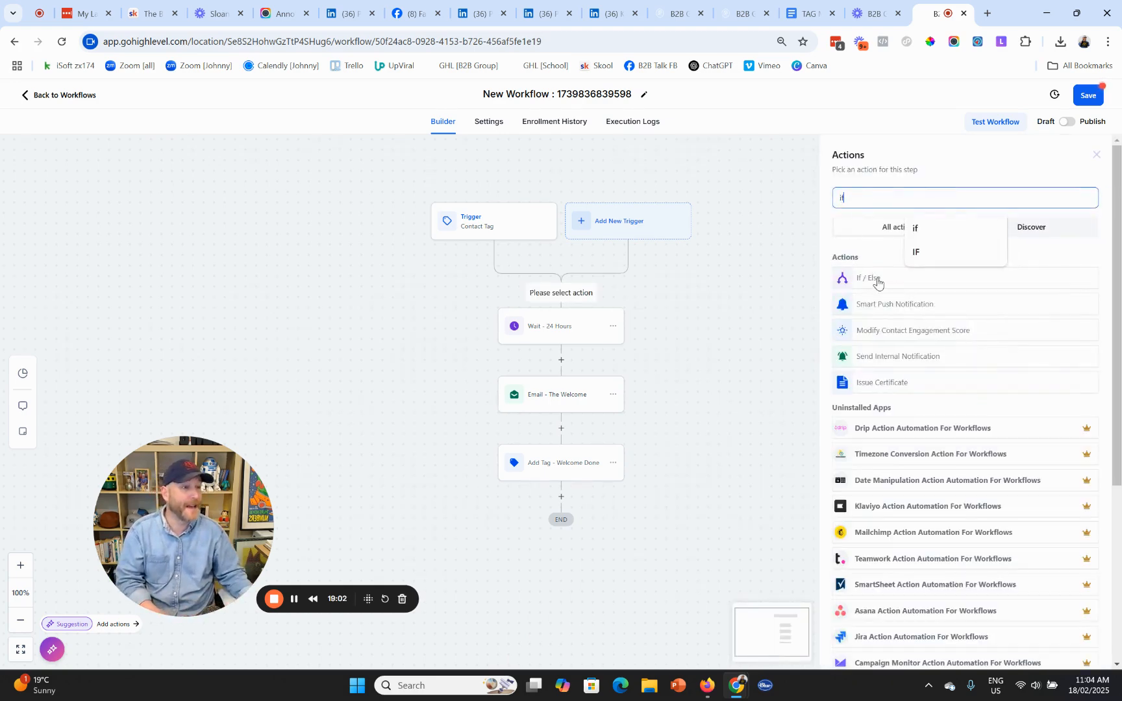
click(908, 286)
click(729, 352)
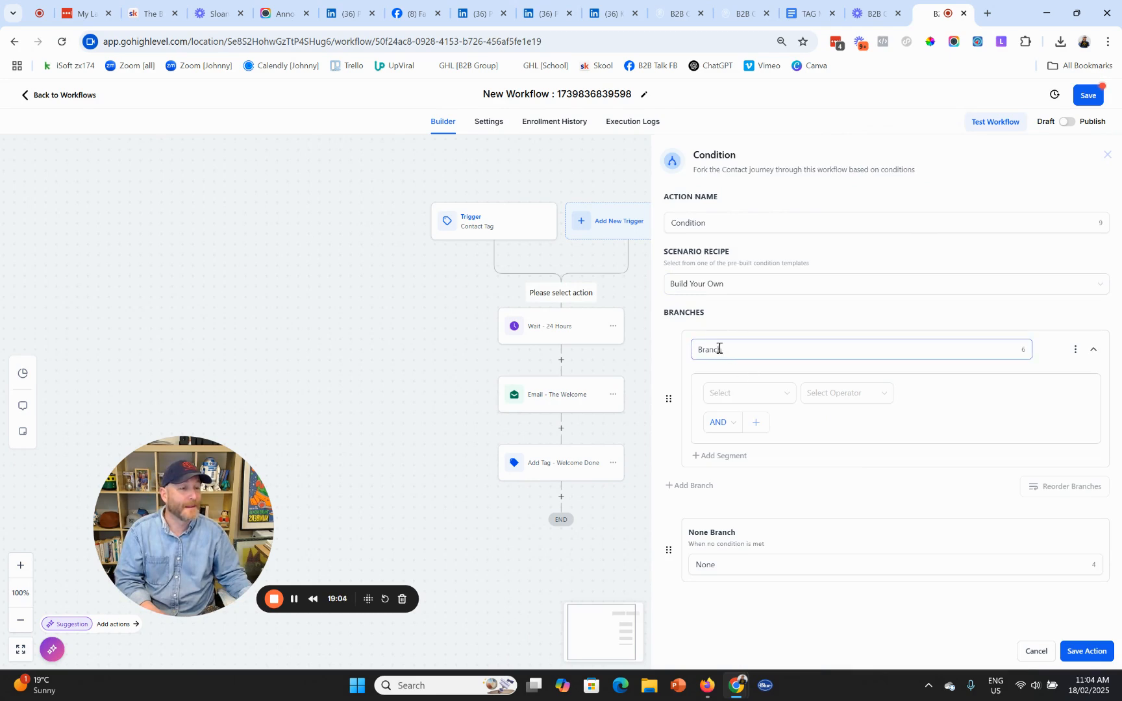
click(733, 396)
click(743, 435)
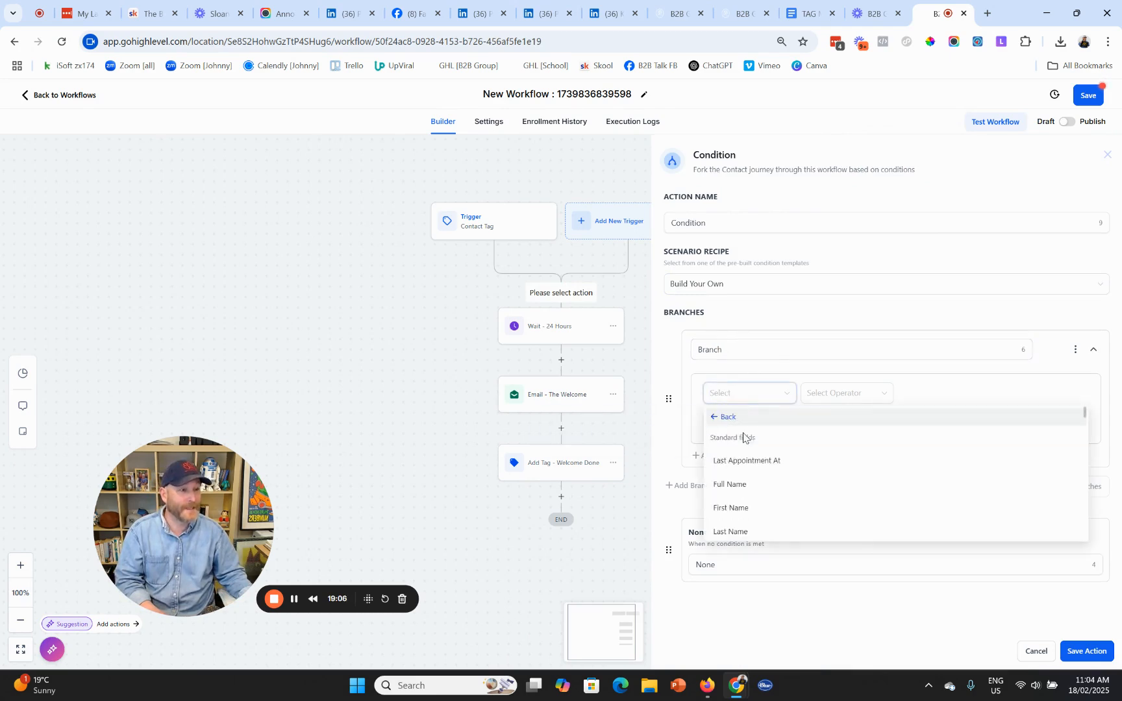
scroll(754, 463, down, 3)
scroll(757, 465, down, 2)
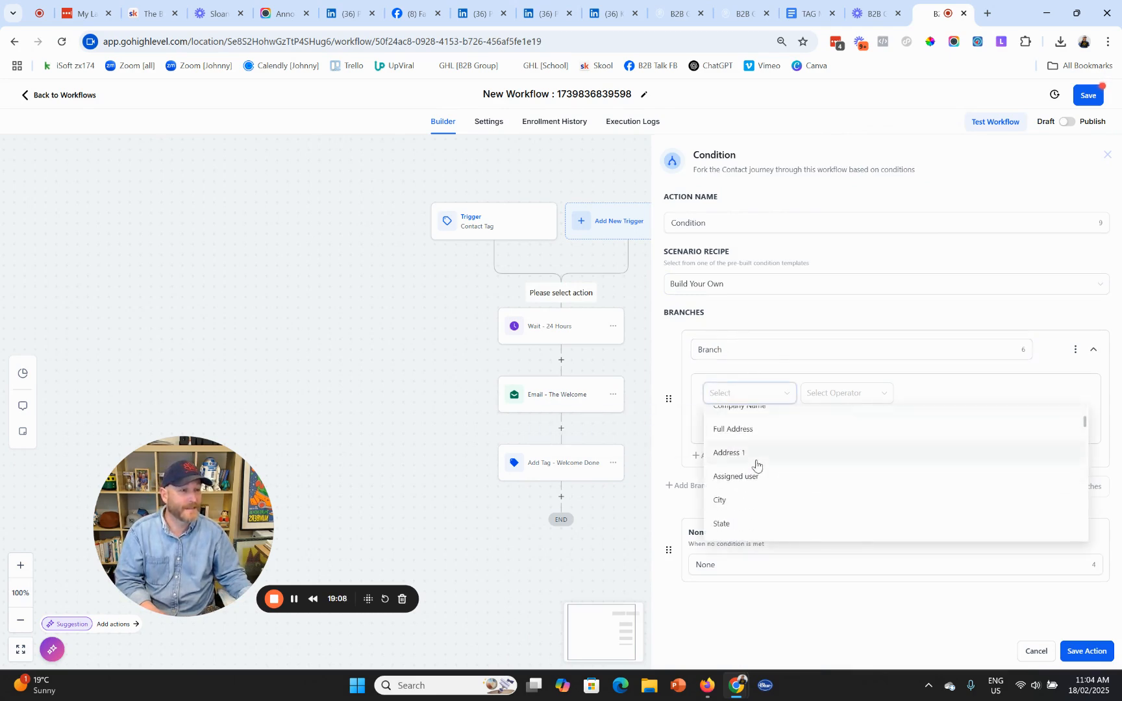
scroll(756, 464, down, 8)
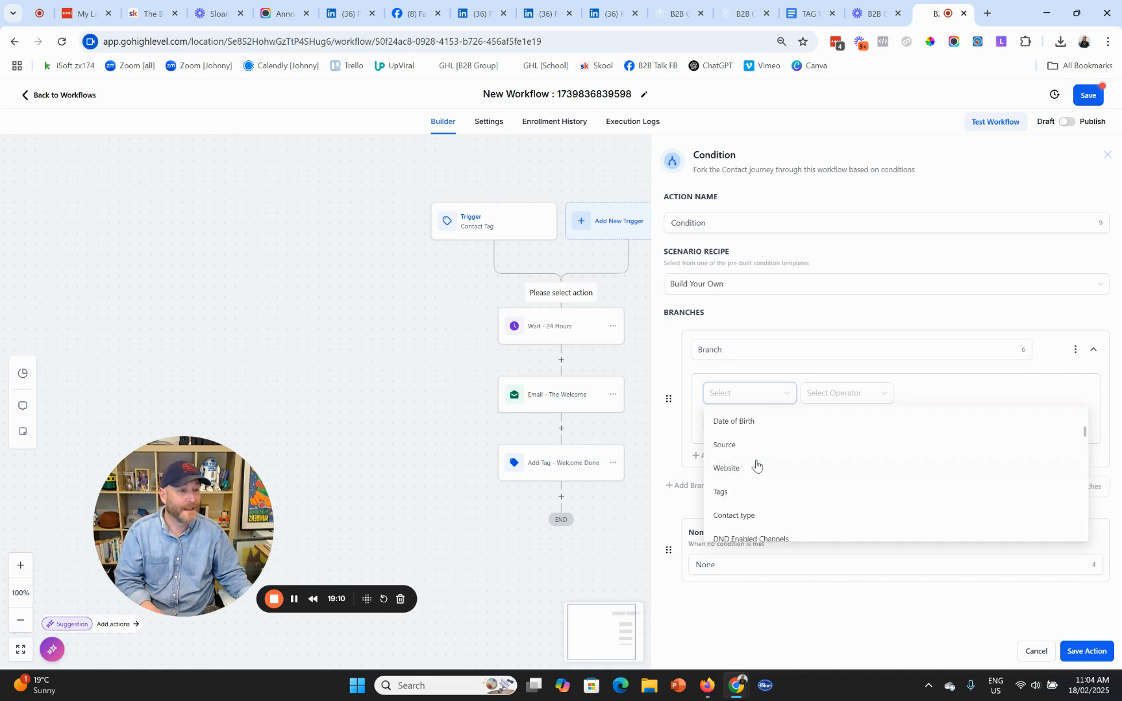
click(720, 427)
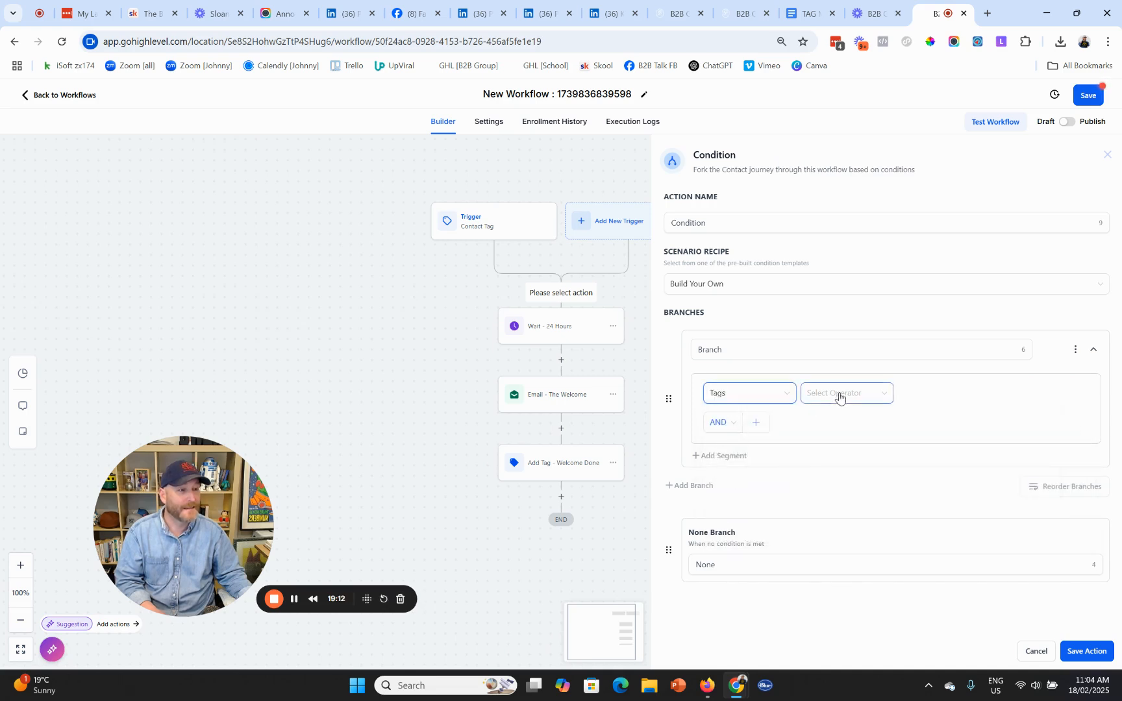
click(838, 395)
click(836, 435)
click(951, 398)
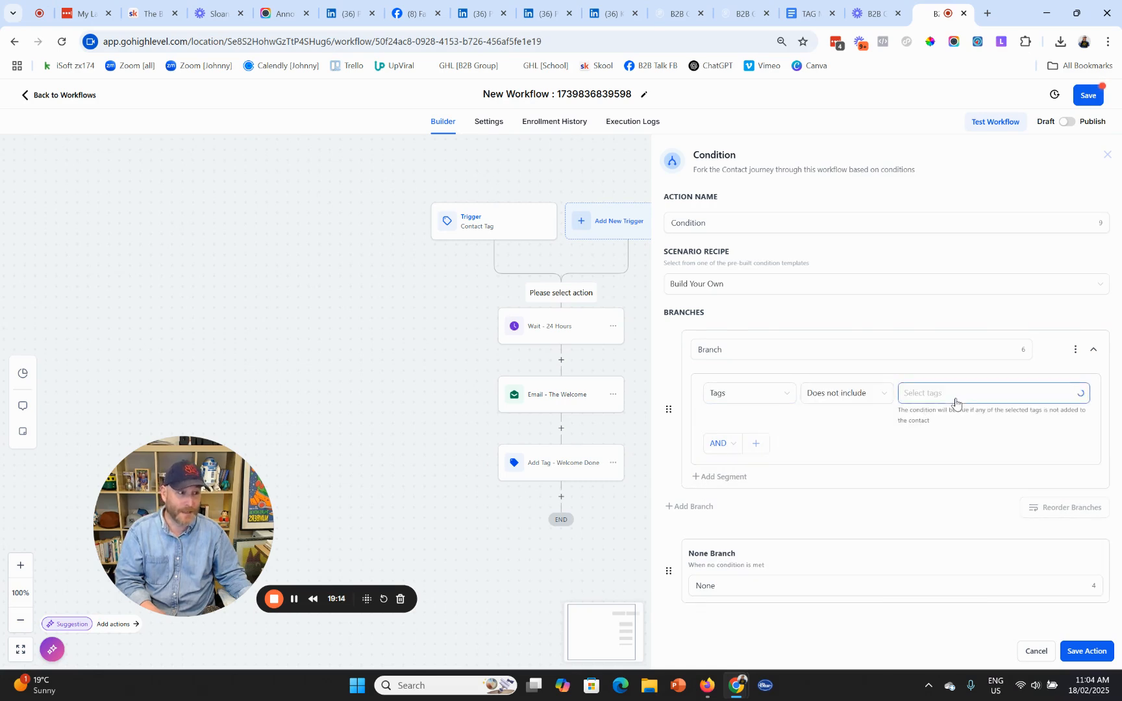
text(welcome)
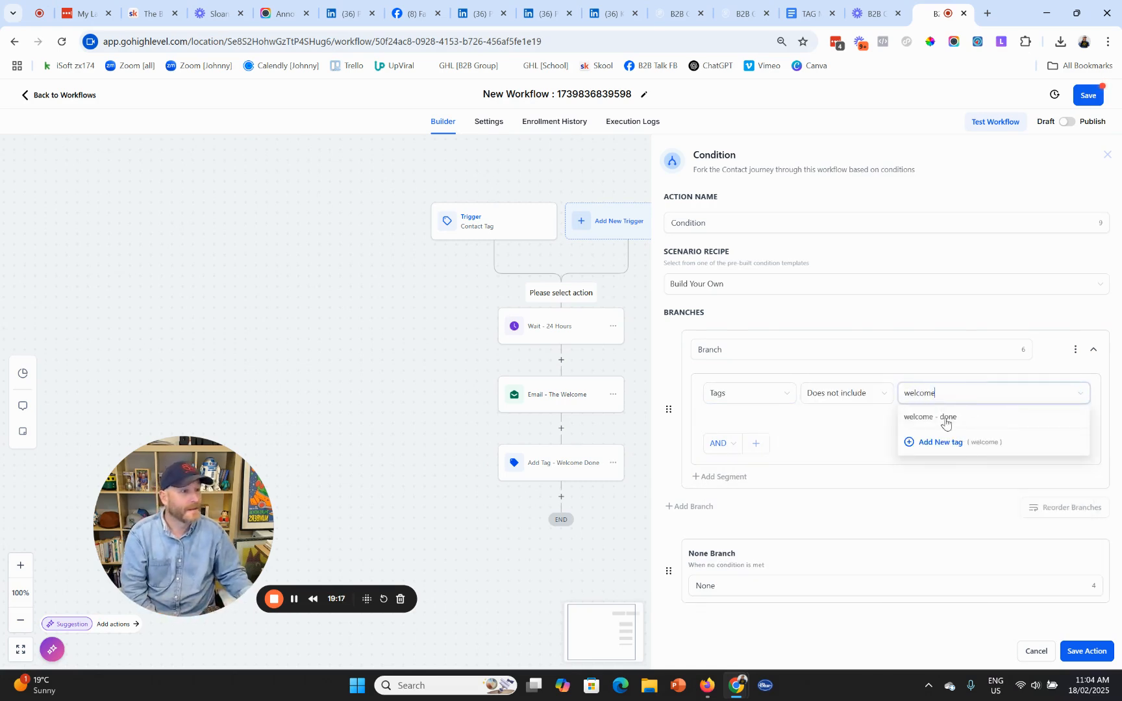
click(938, 417)
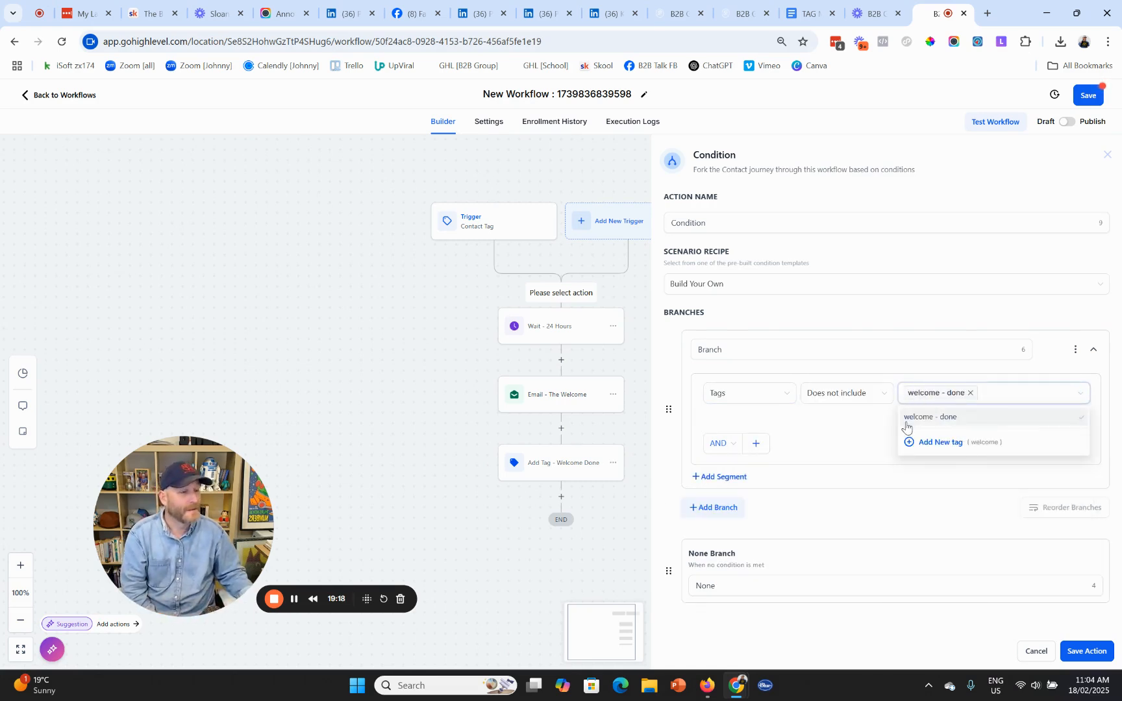
- Name the branches 'Not Welcome Done [New]' and 'Welcome Done' and save the condition
click(714, 351)
double_click(713, 351)
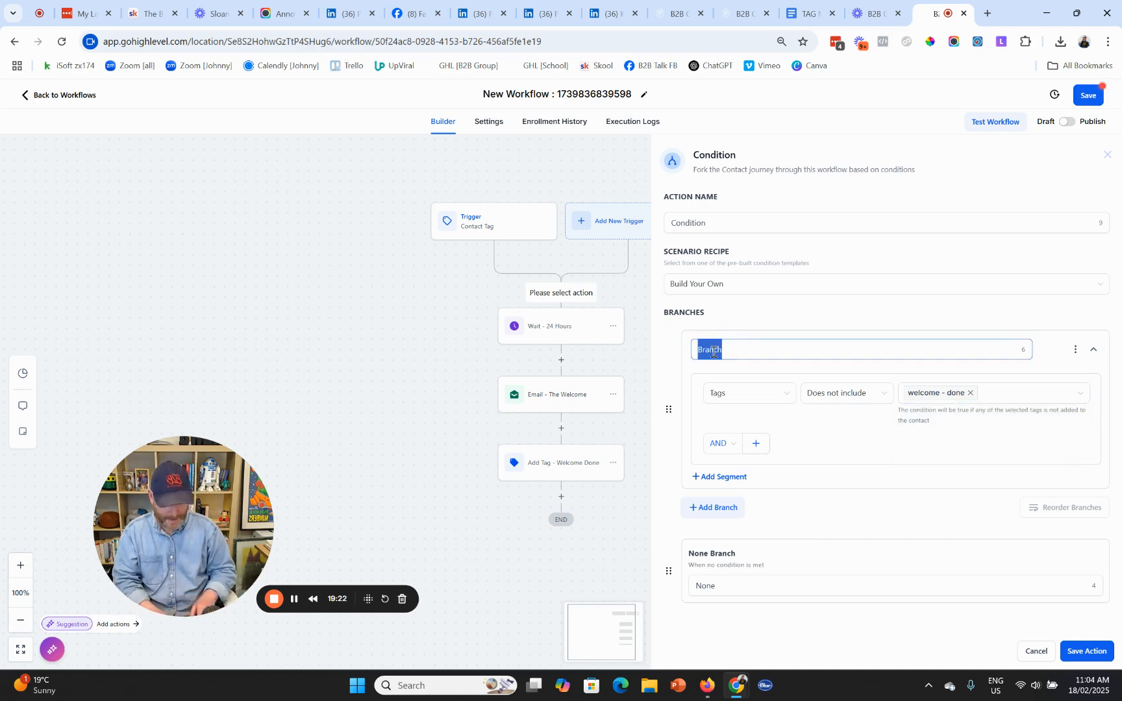
text(Not Welcome Done)
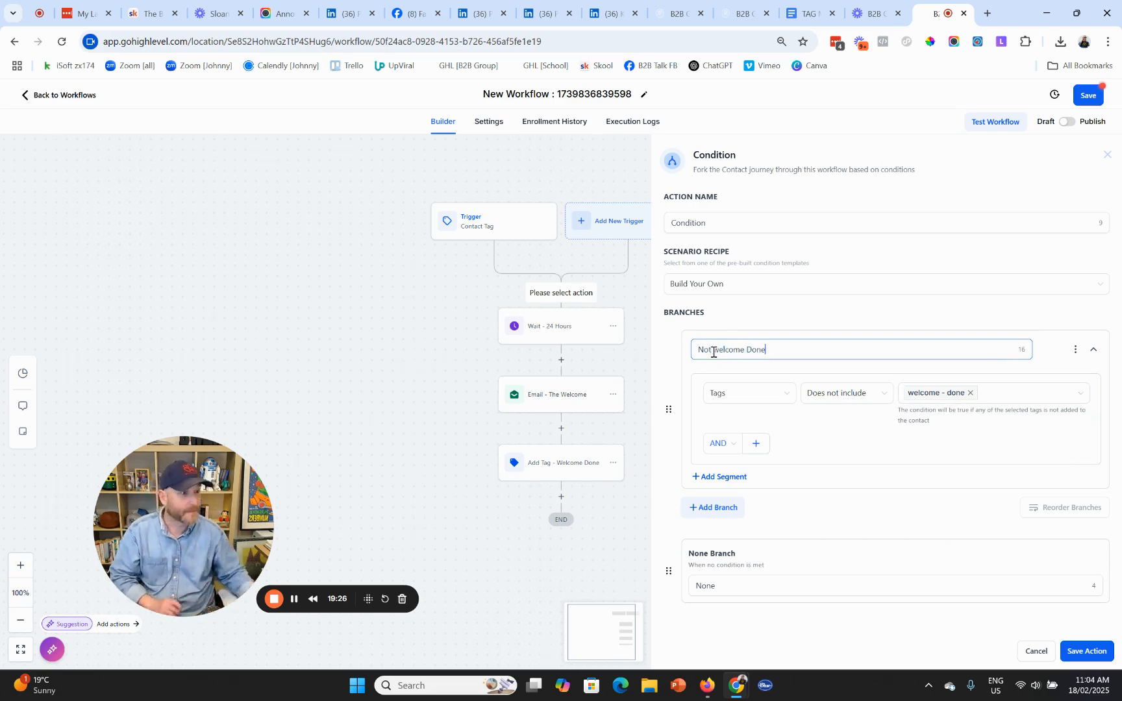
drag(721, 351, 714, 350)
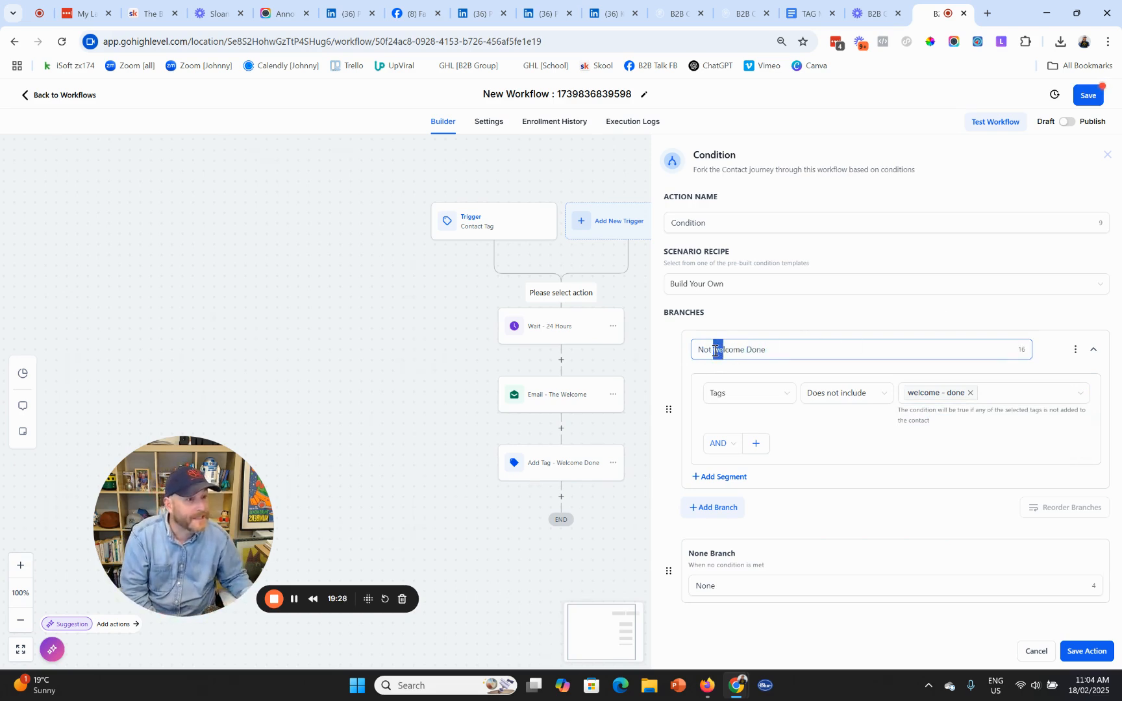
text(W)
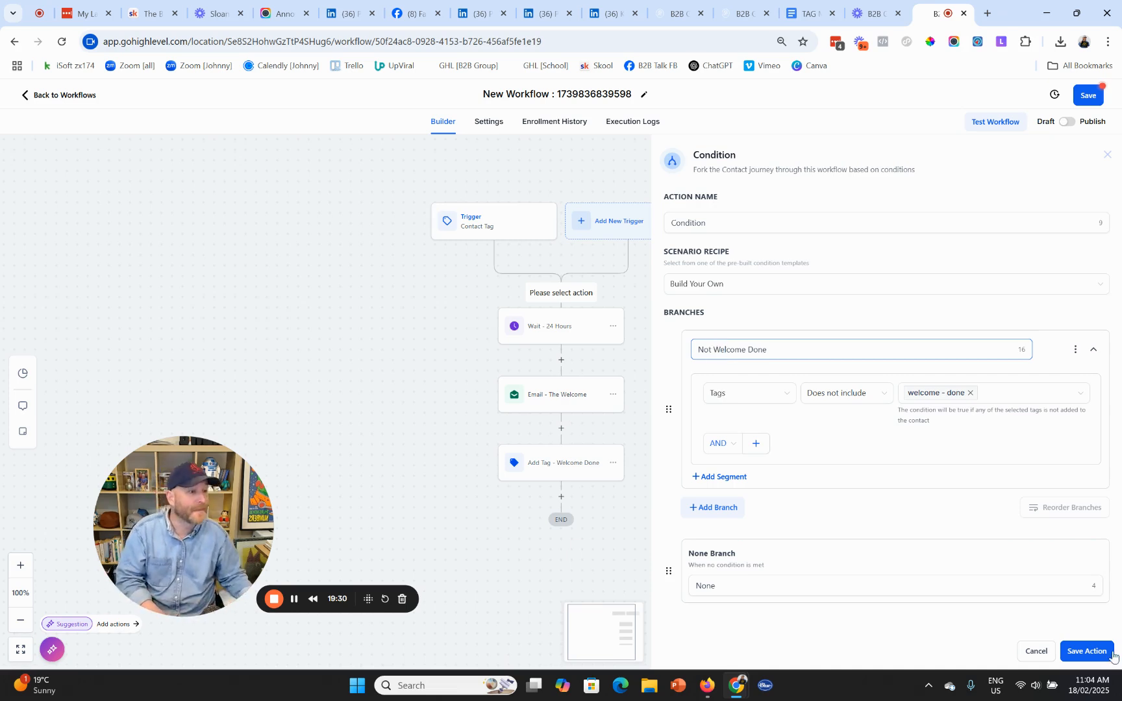
double_click(707, 585)
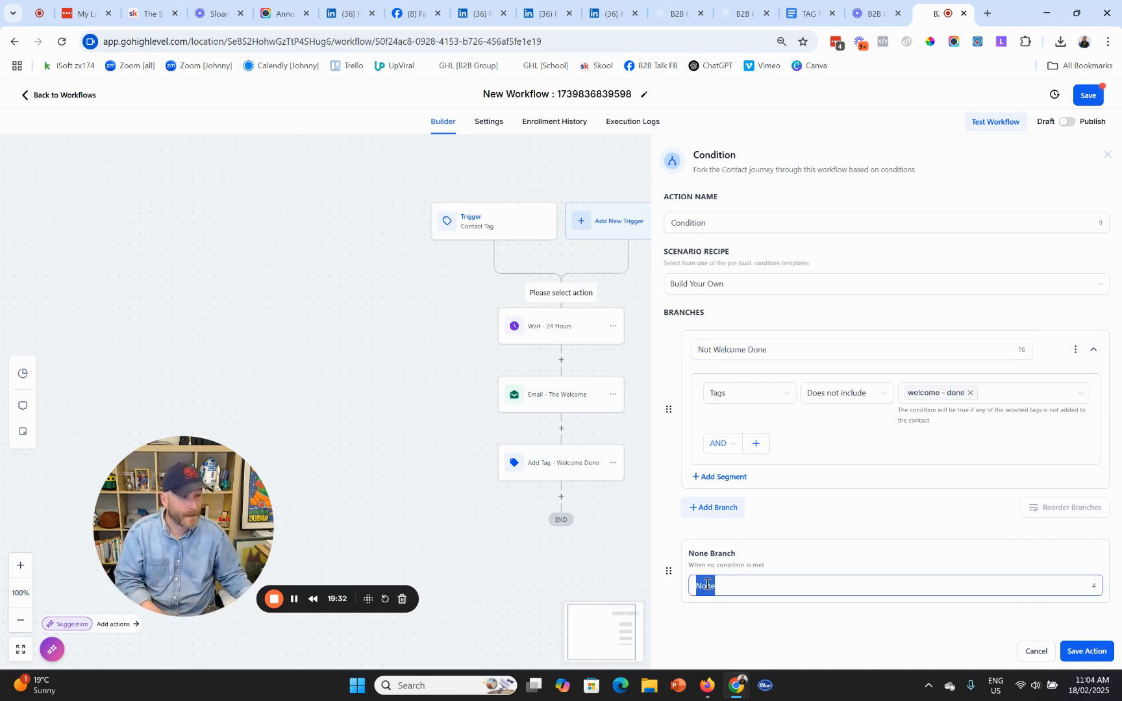
click(804, 350)
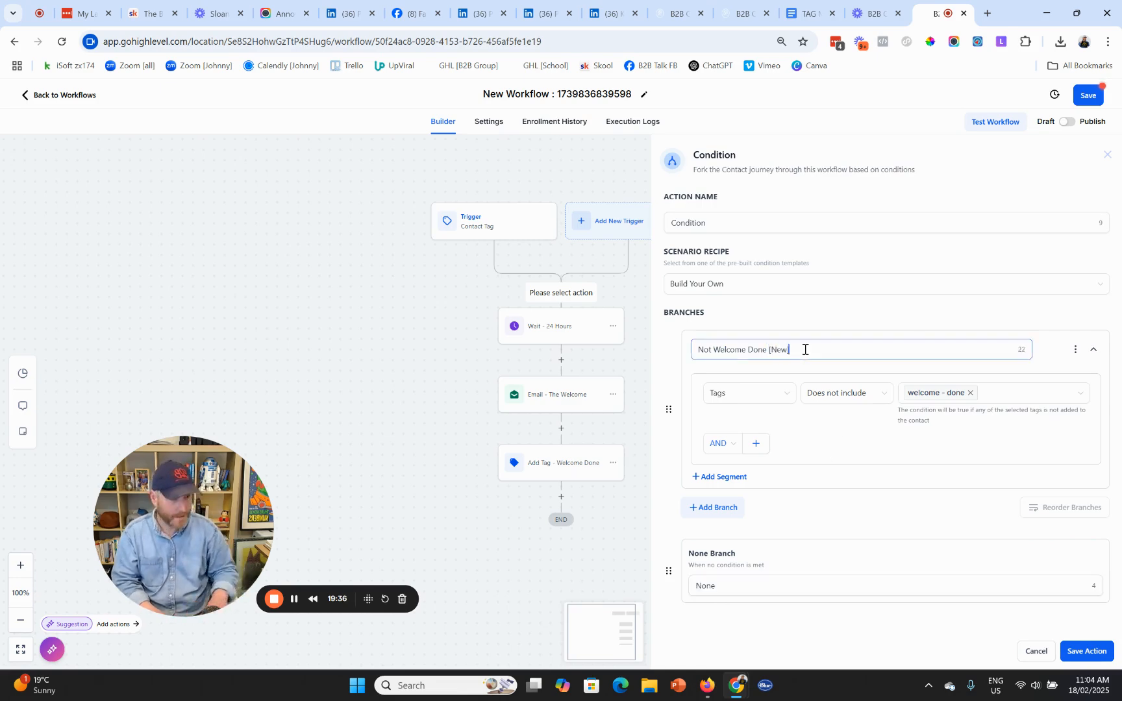
click(710, 587)
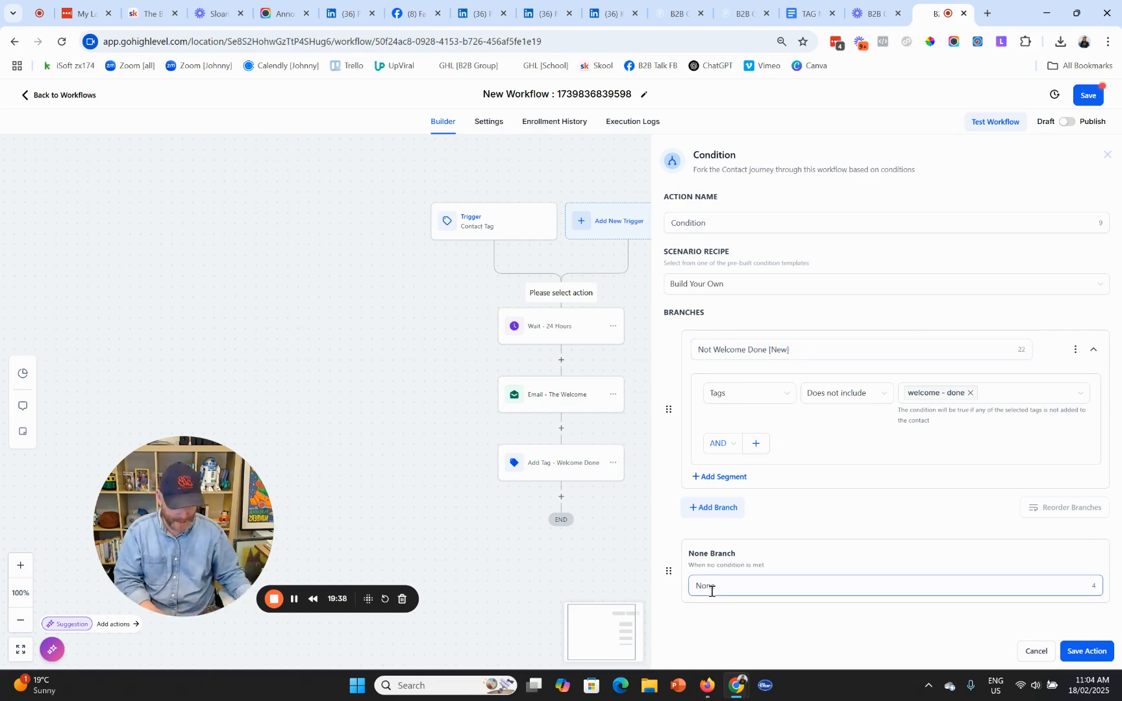
double_click(711, 588)
text(Welc)
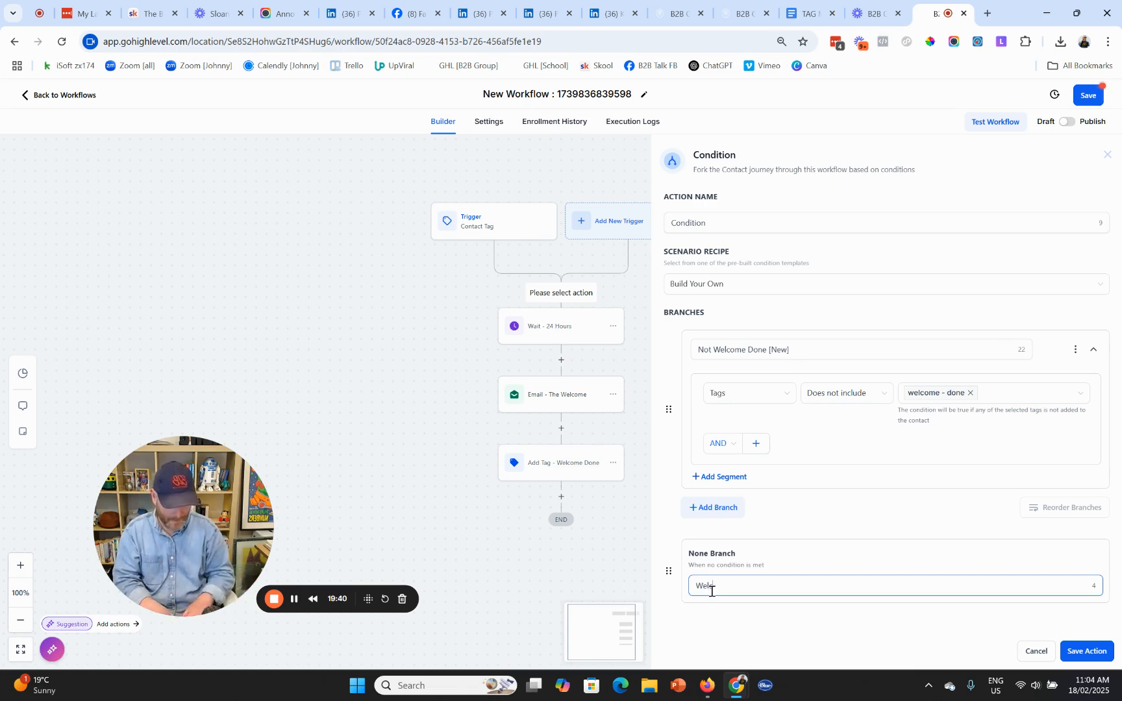
text(ome Done)
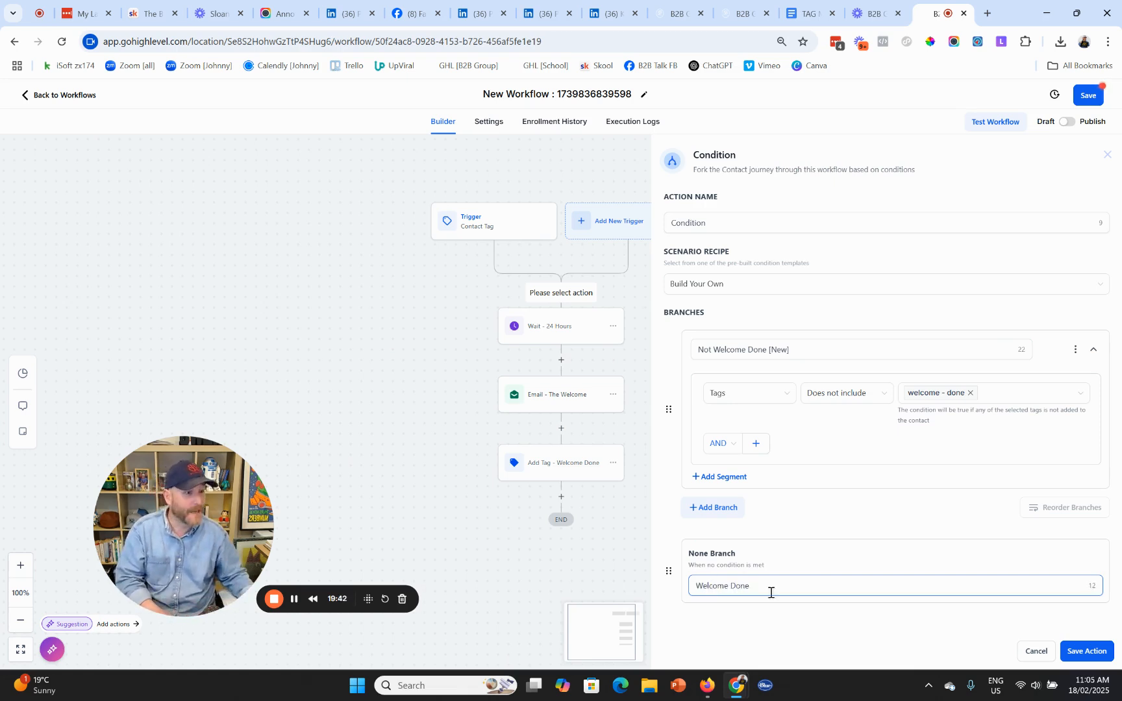
click(1087, 651)
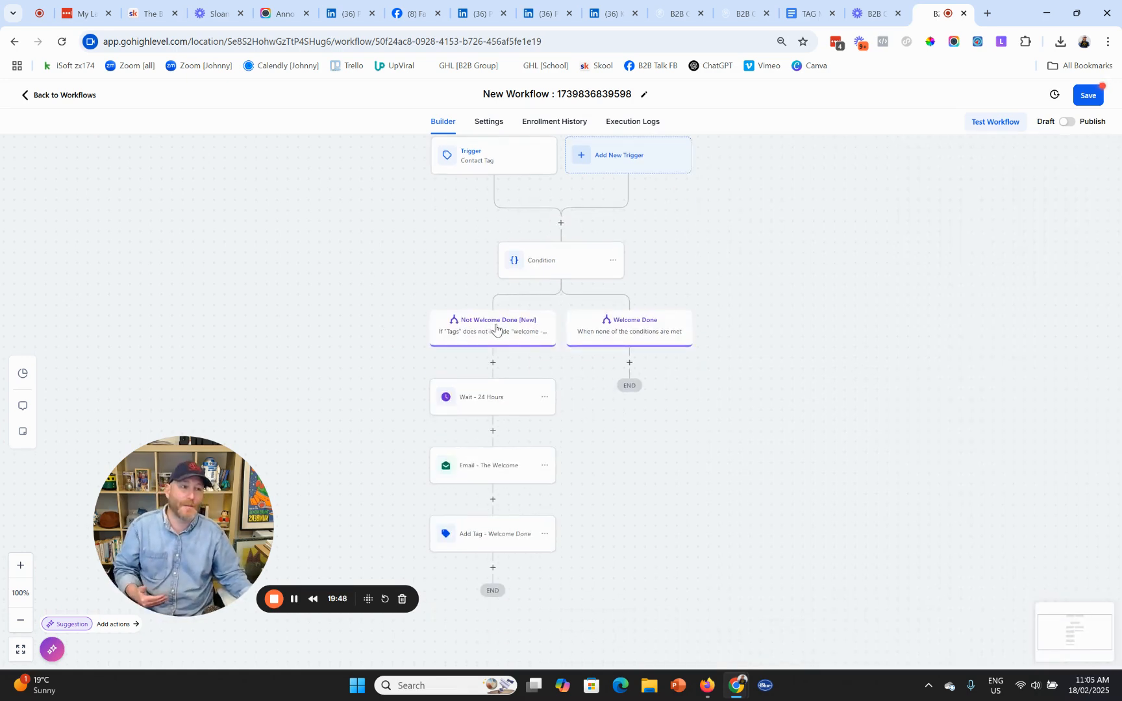
- Copy the 'Wait - 24 Hours' step and paste it under the Welcome Done branch
click(539, 397)
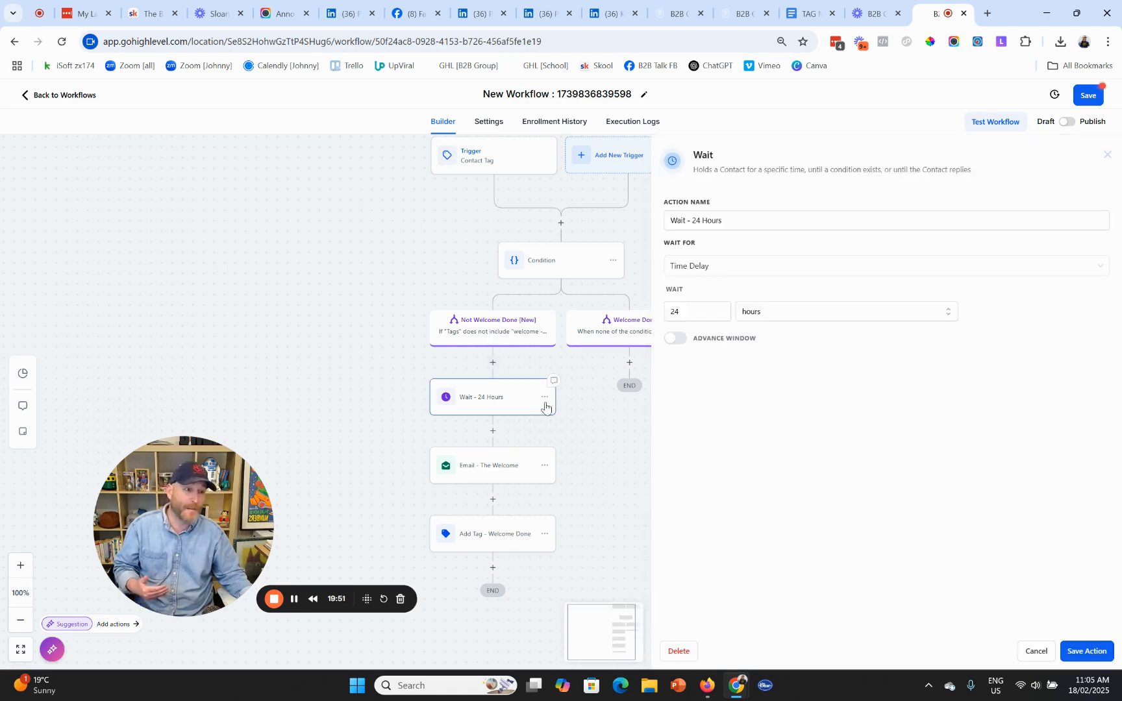
click(1031, 655)
click(543, 400)
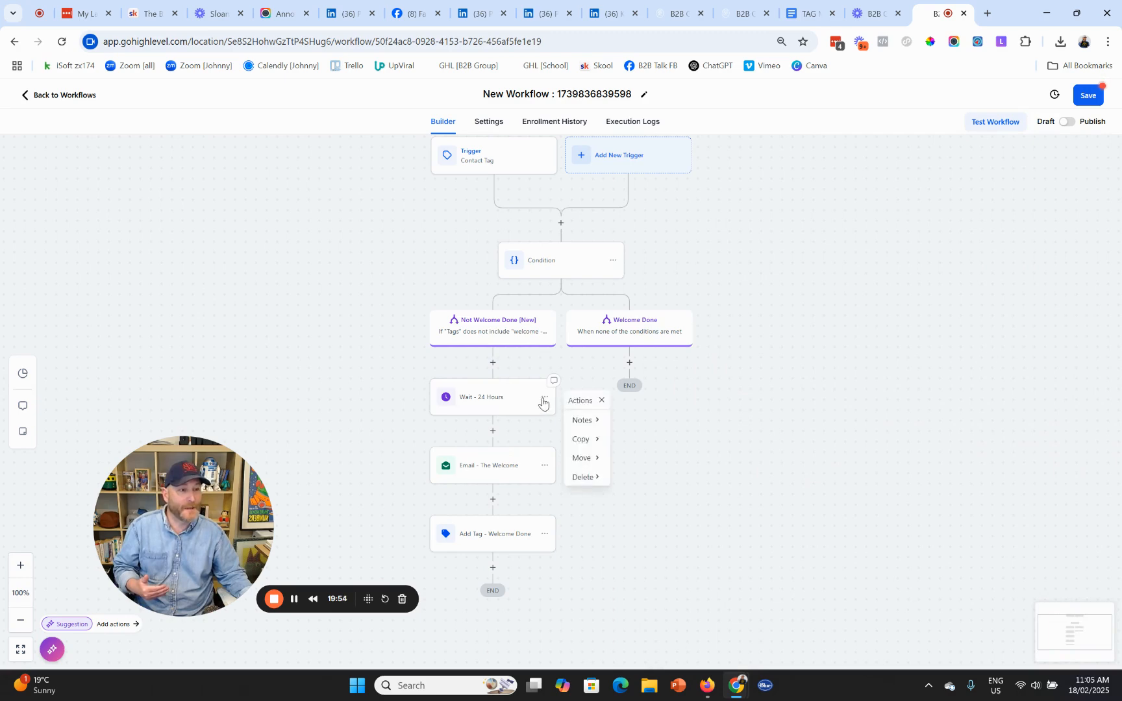
mouse_move(583, 441)
click(633, 421)
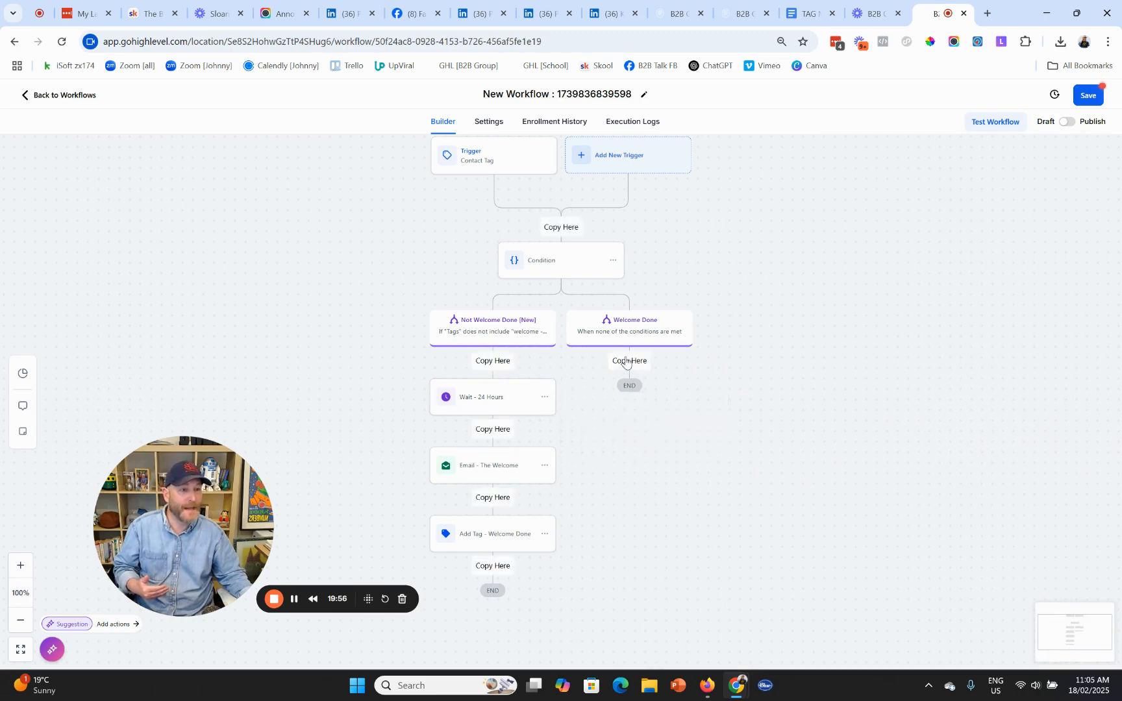
click(624, 361)
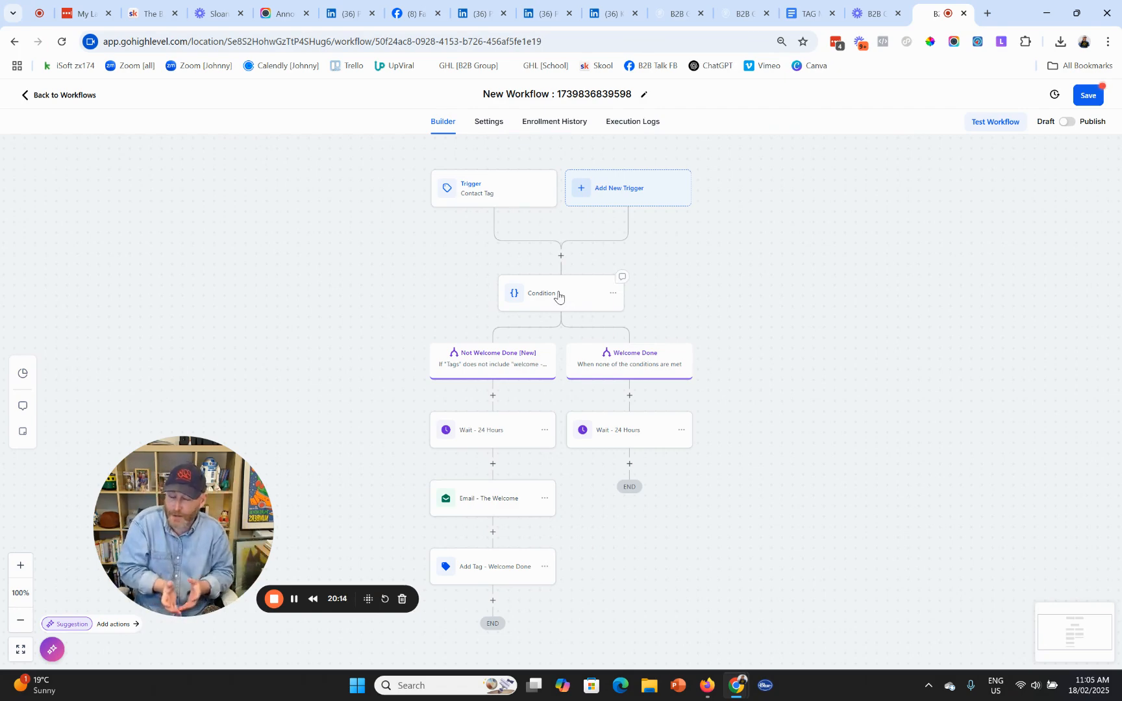
- Review the FIND, TRIGGER and TRACK notes in the TAG MAPPING doc, then return to the workflows list
click(808, 10)
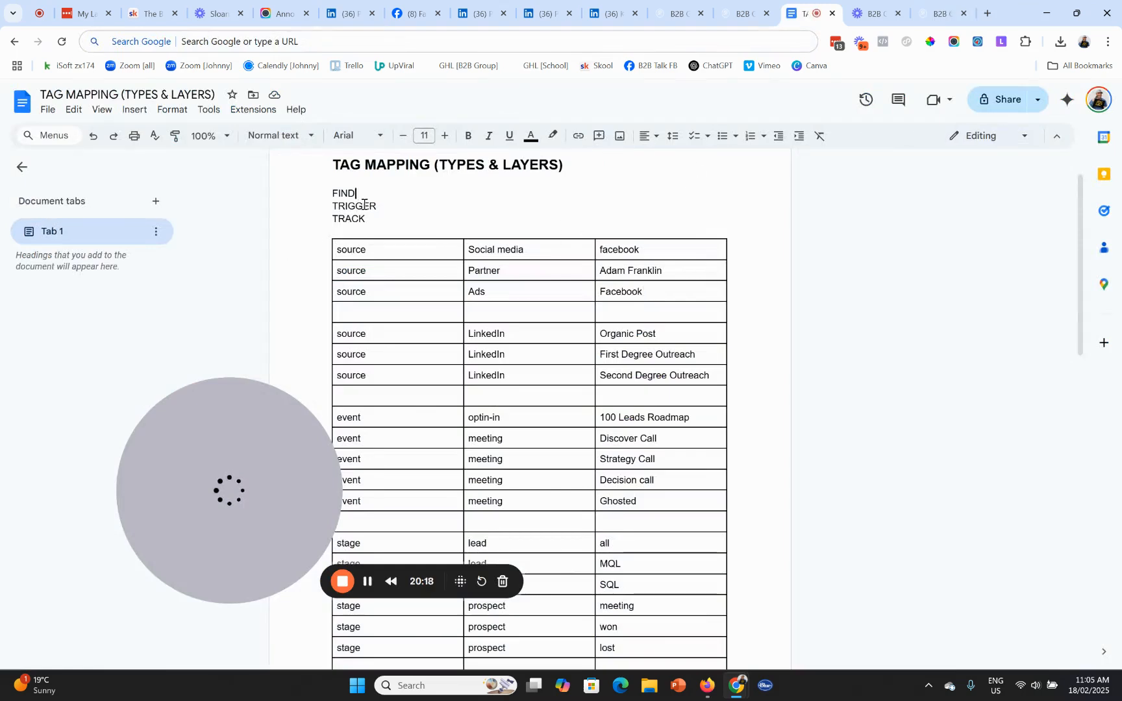
click(347, 193)
double_click(348, 194)
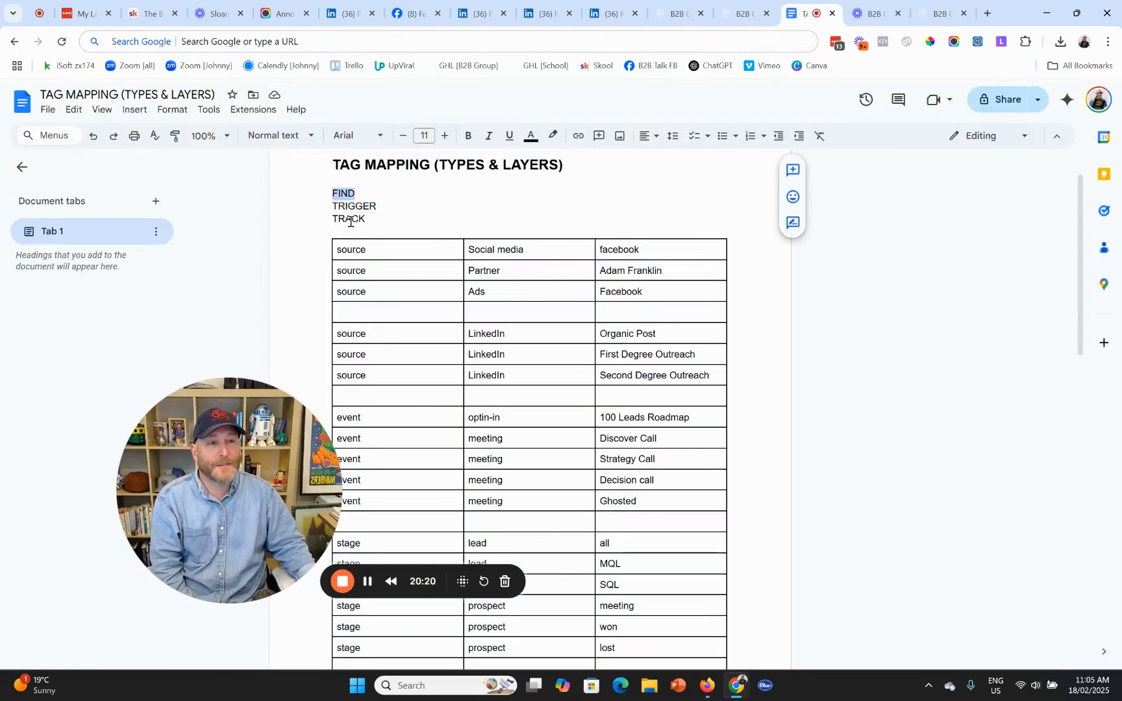
double_click(349, 219)
double_click(364, 206)
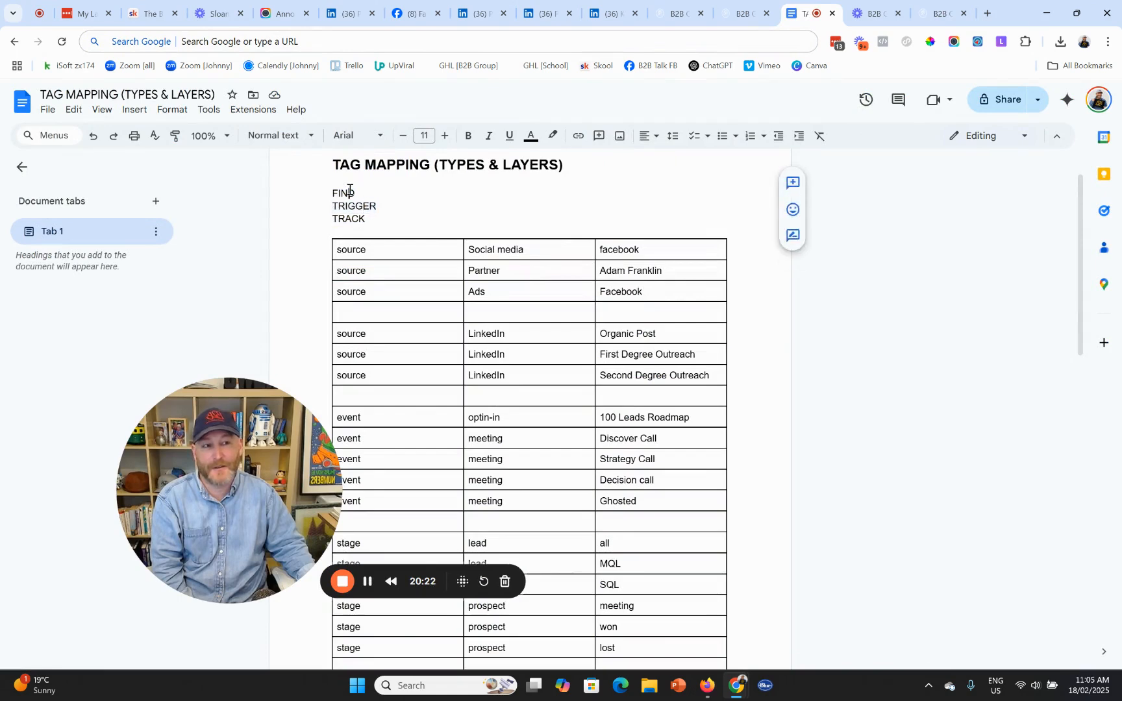
double_click(348, 194)
click(366, 219)
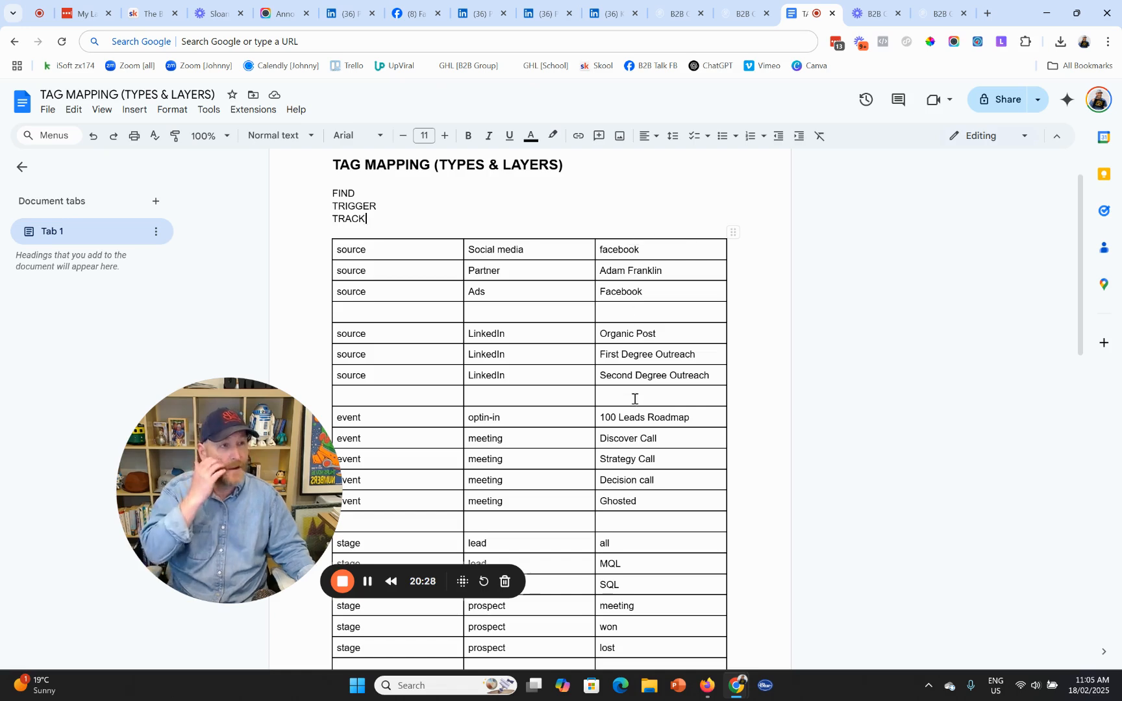
click(932, 14)
click(51, 97)
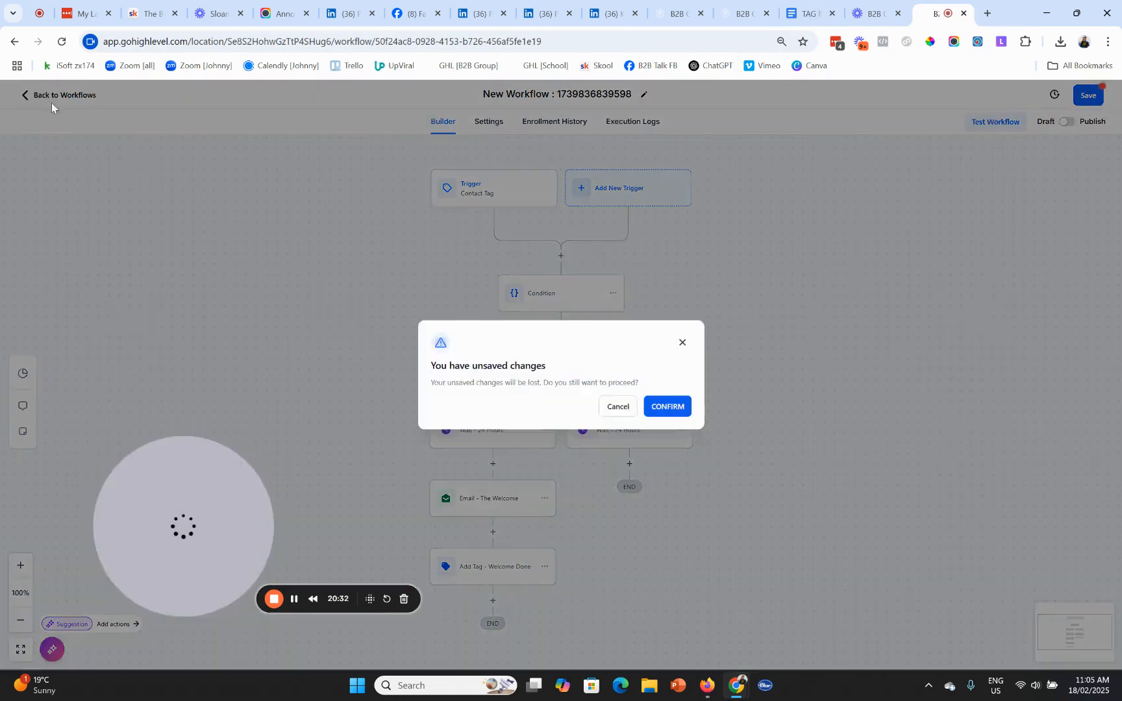
- Dismiss the unsaved-changes warning, save the two-branch workflow, and move on to Contacts
click(682, 343)
click(1087, 95)
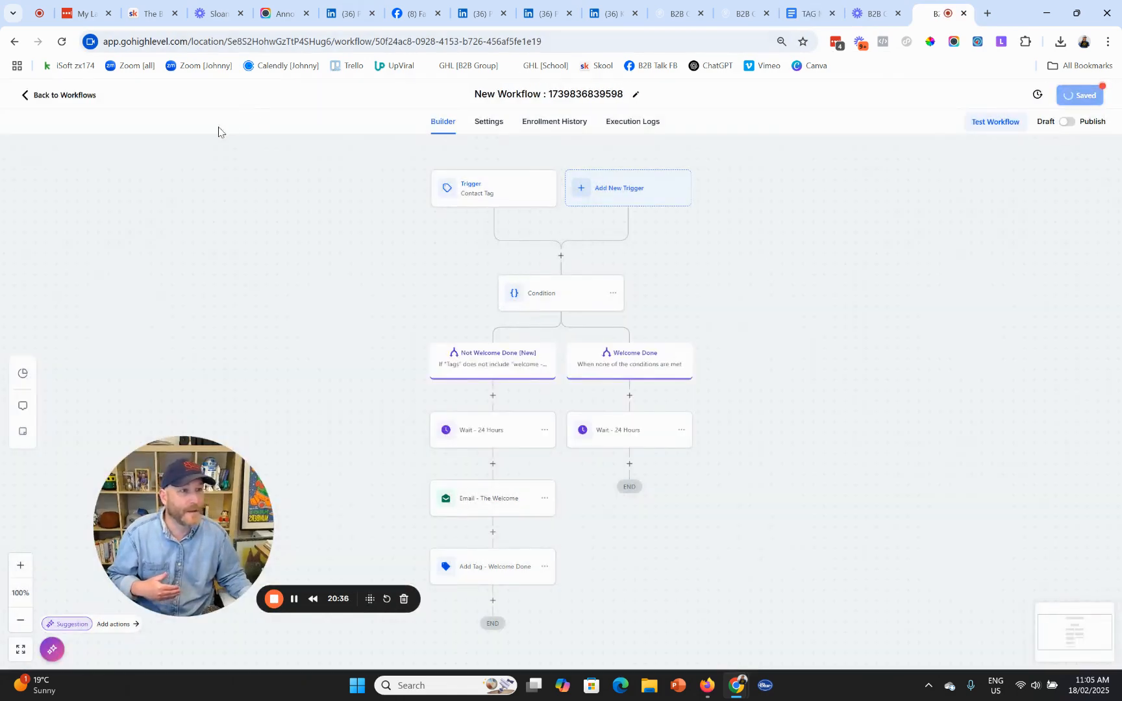
click(50, 100)
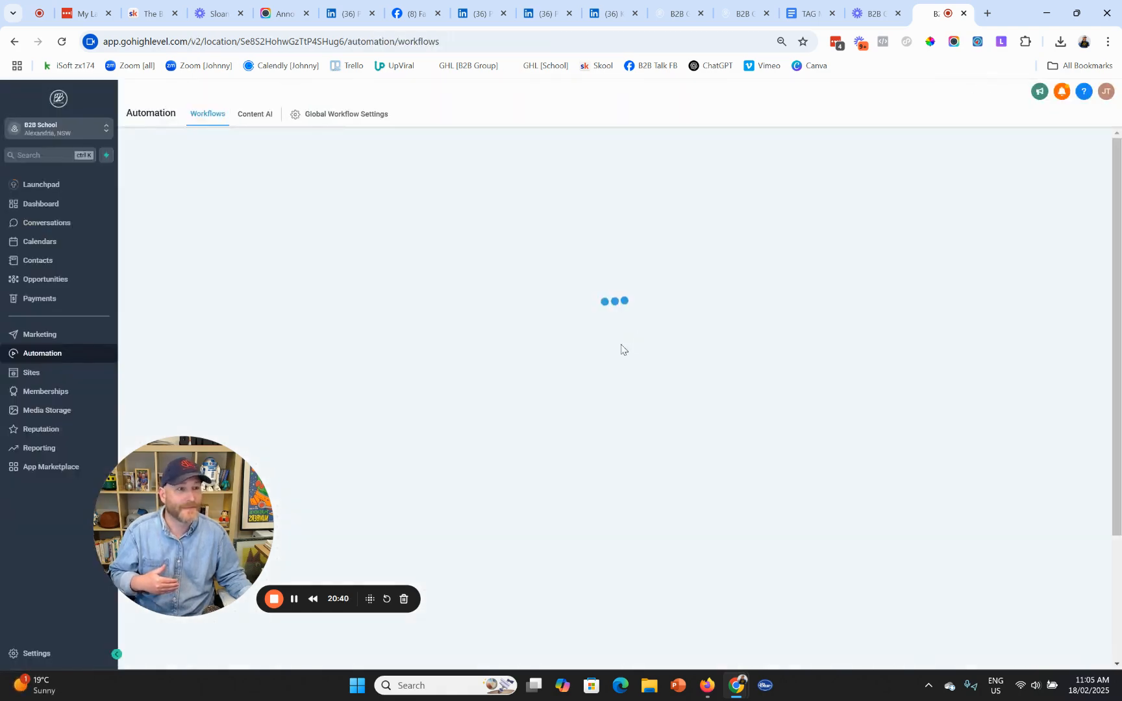
drag(171, 519, 811, 540)
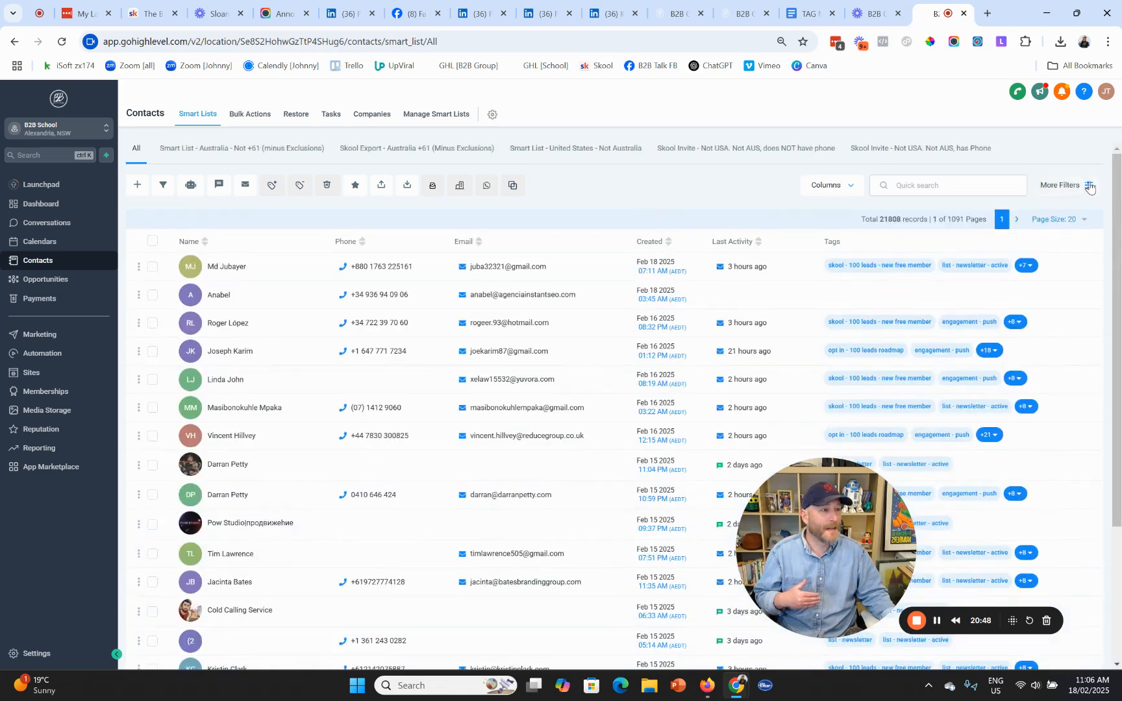
- Filter the contacts by Tag Is 'bucket - type - b2b'
click(1086, 185)
click(977, 150)
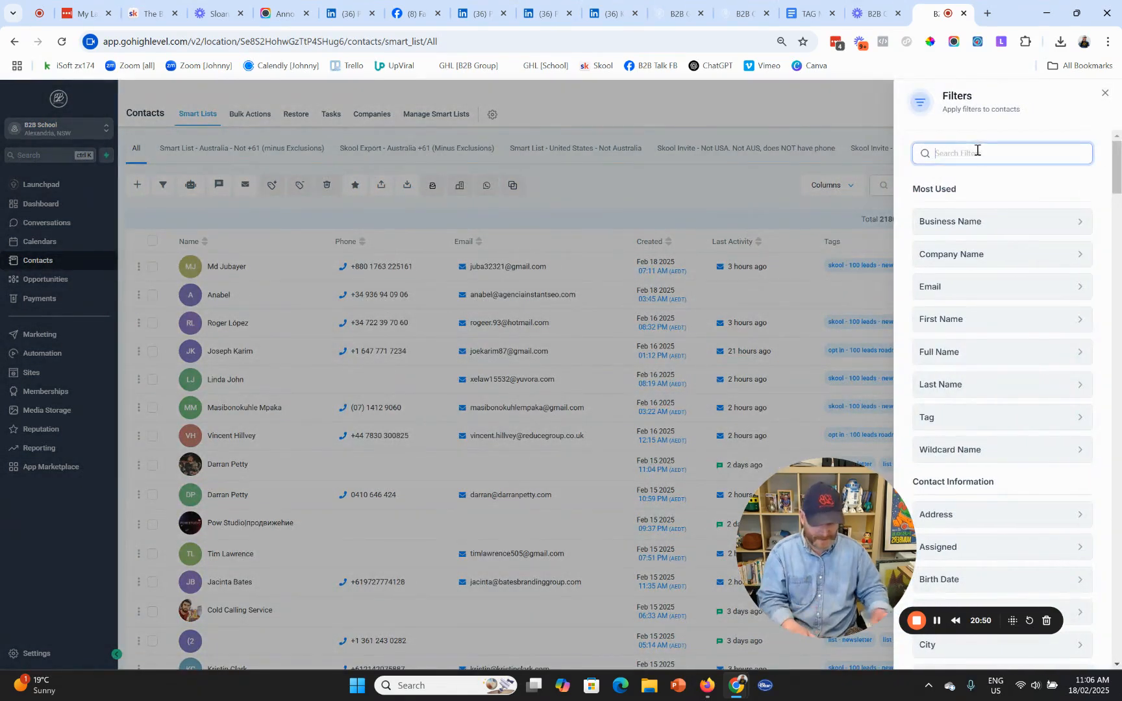
text(tag)
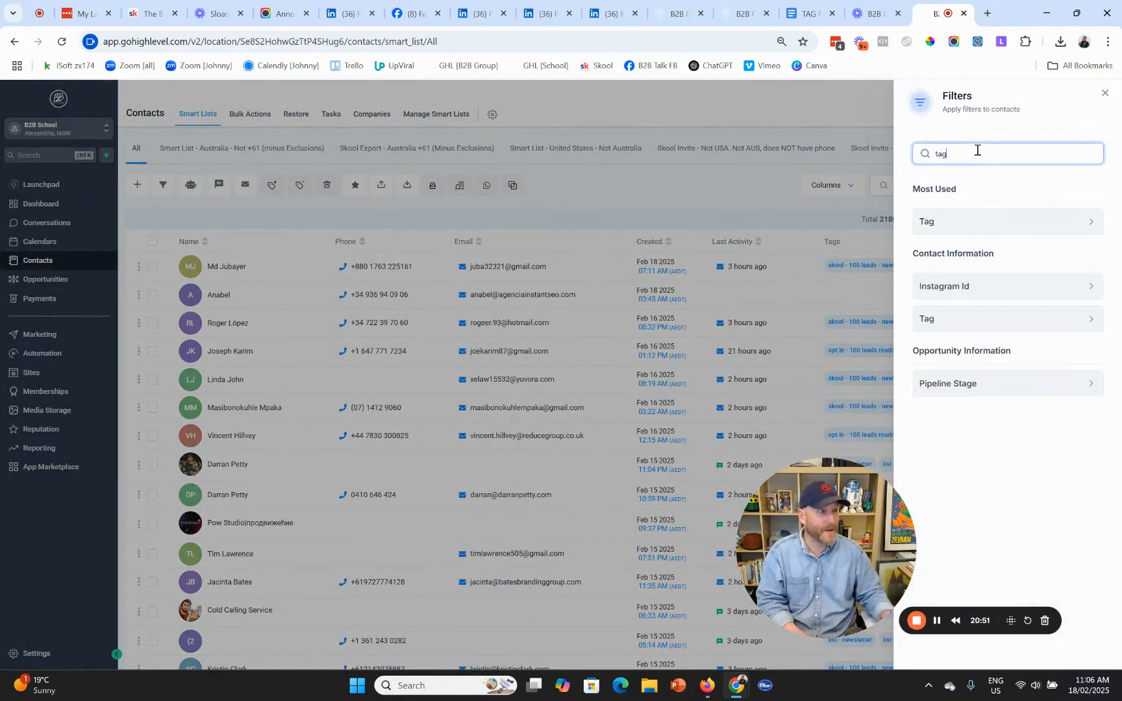
click(959, 223)
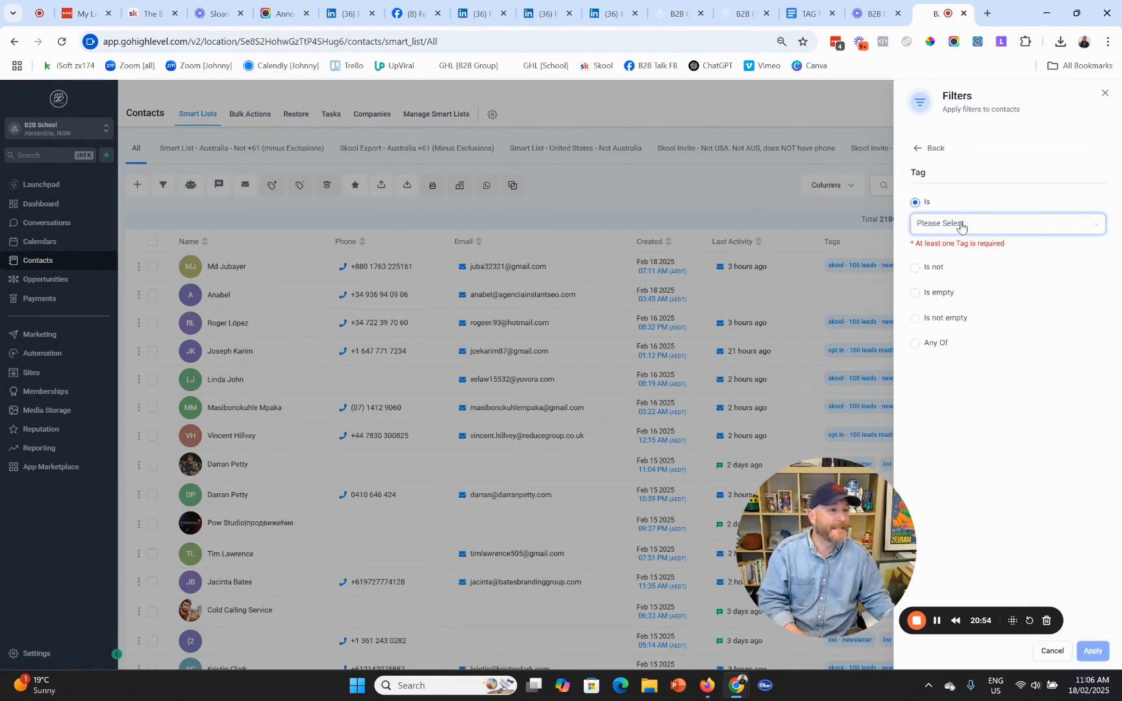
click(960, 224)
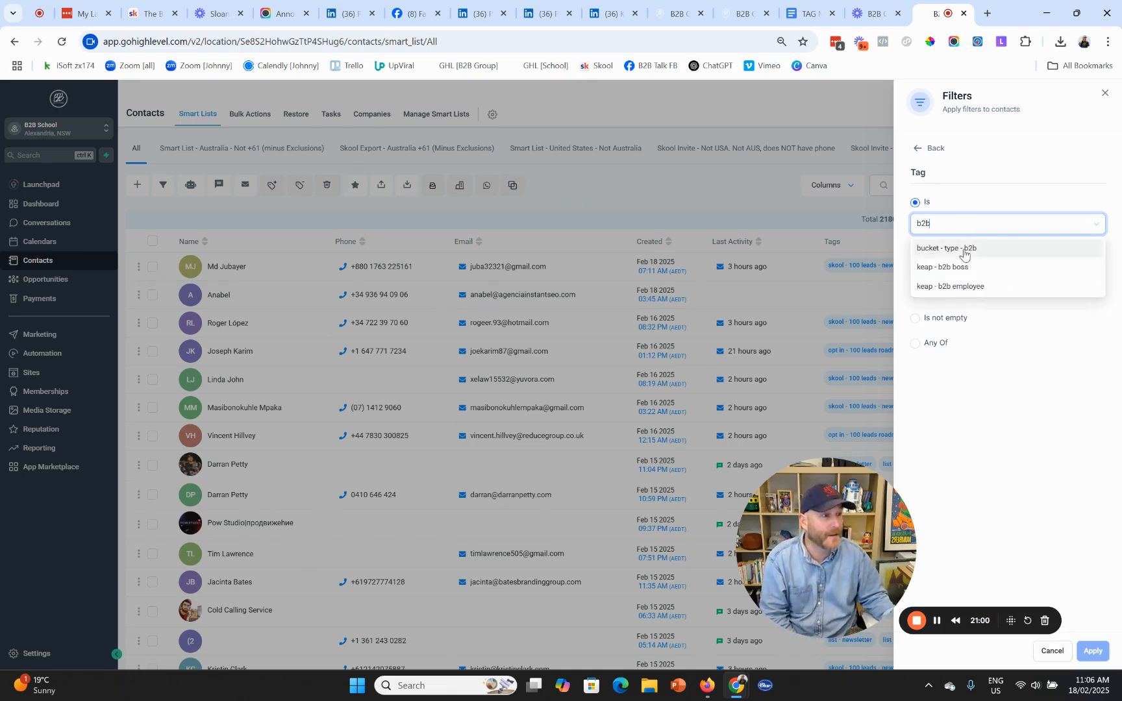
click(963, 253)
click(974, 375)
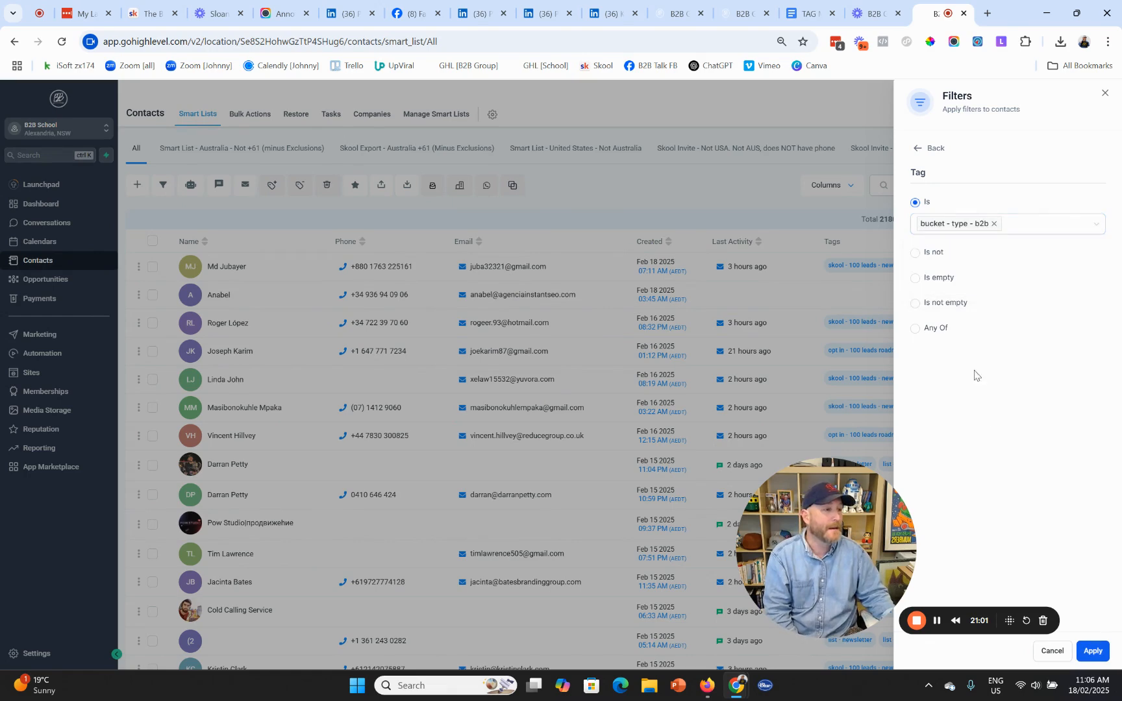
click(1092, 651)
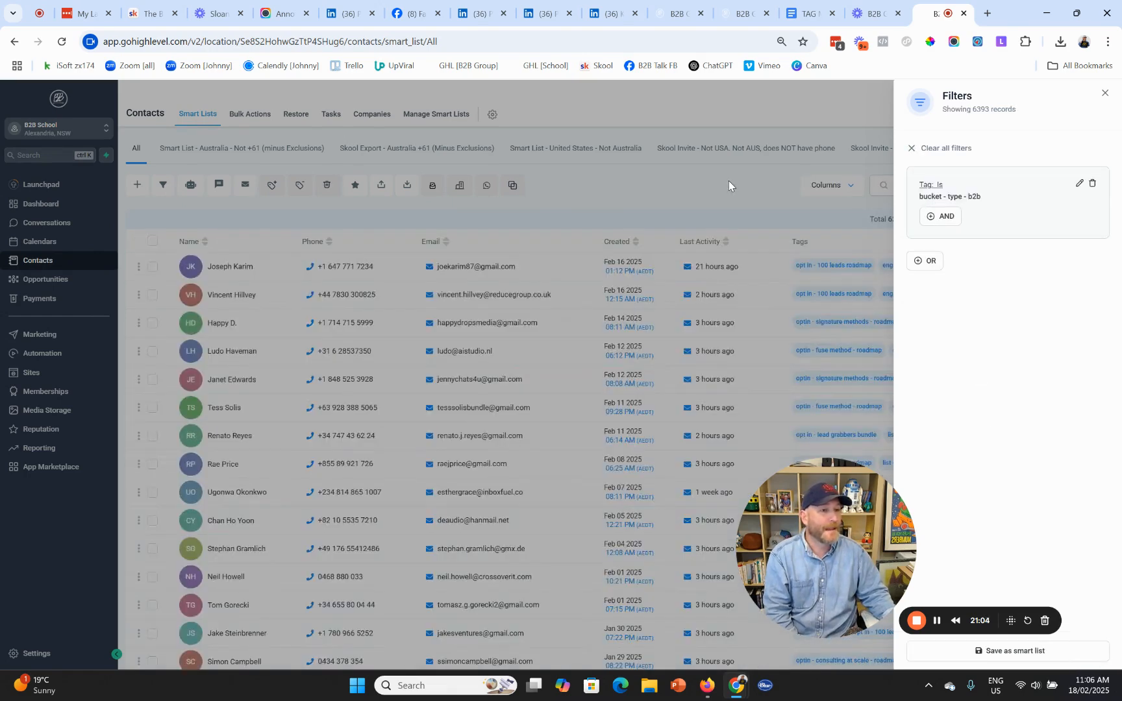
click(729, 181)
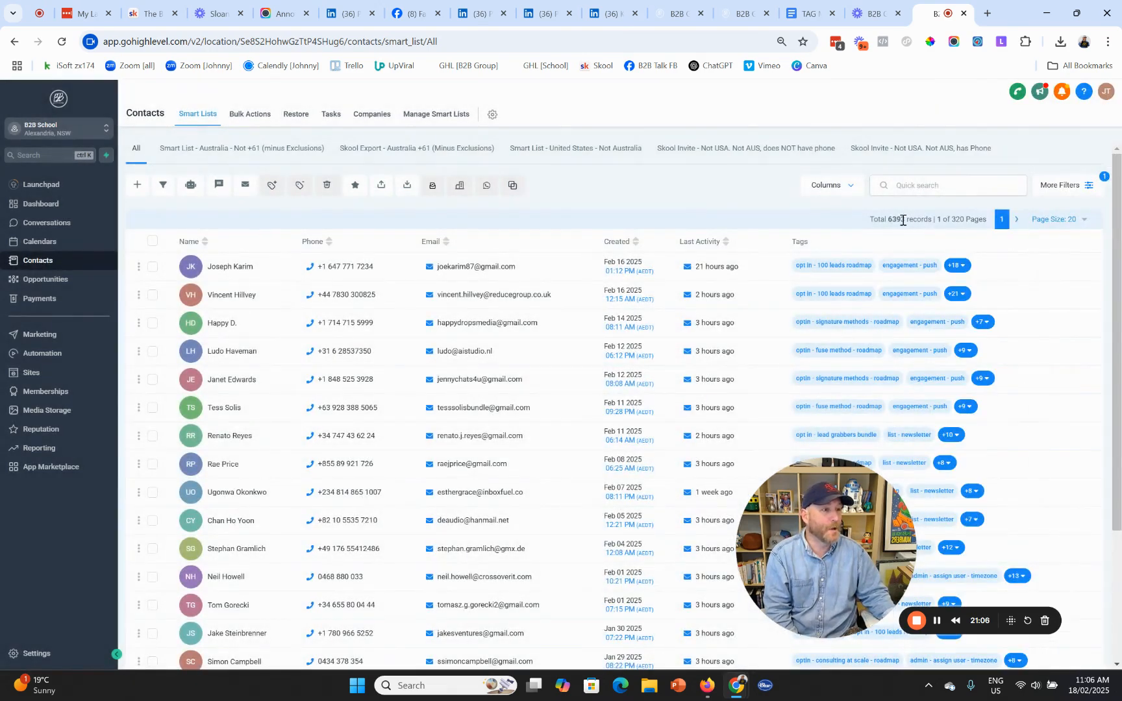
- Add an AND condition Tag Is 'bucket - role - boss', narrowing the list to 6,301 contacts
click(1090, 187)
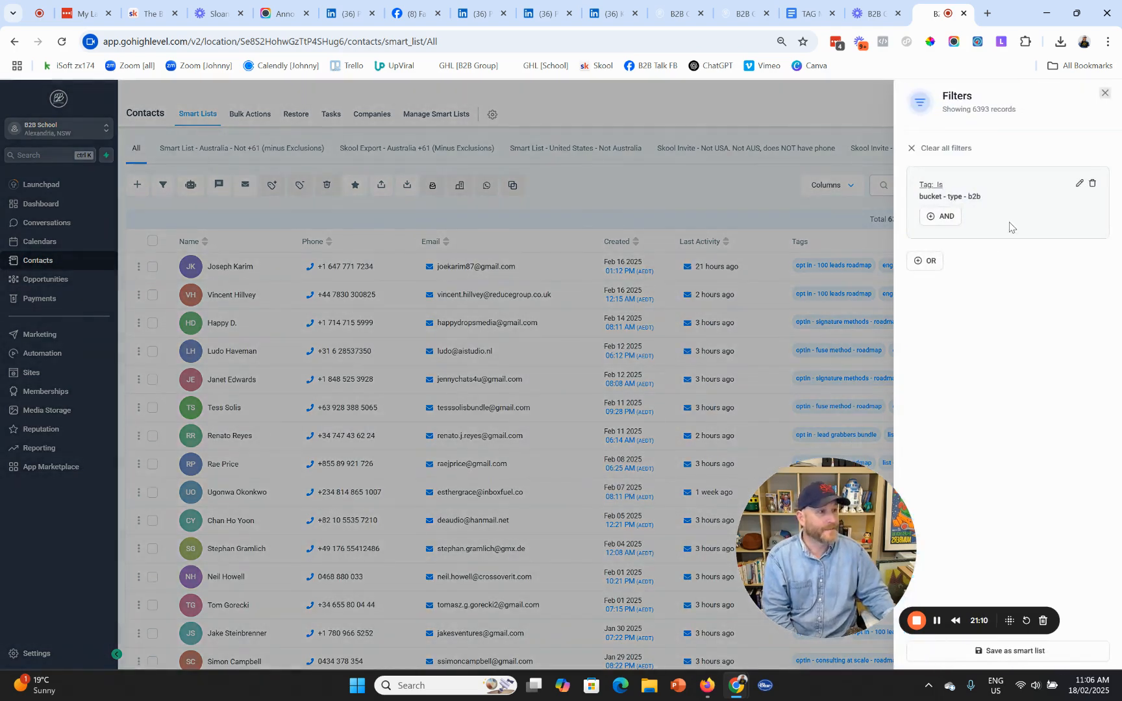
click(944, 220)
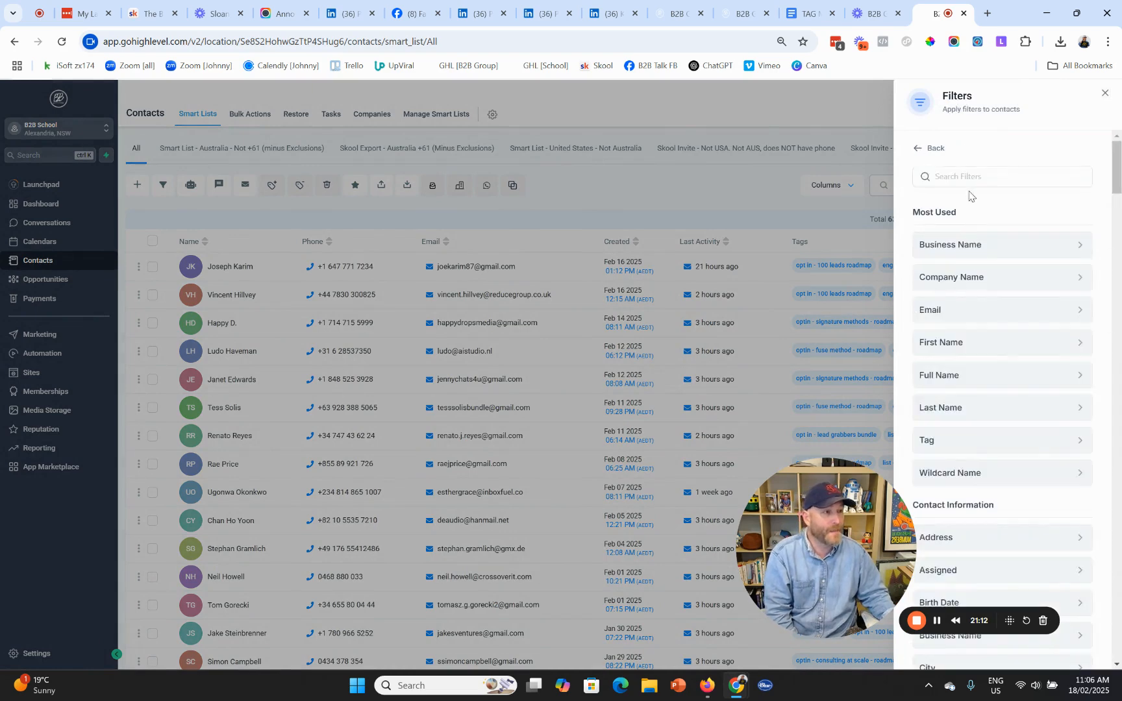
click(969, 178)
text(tag)
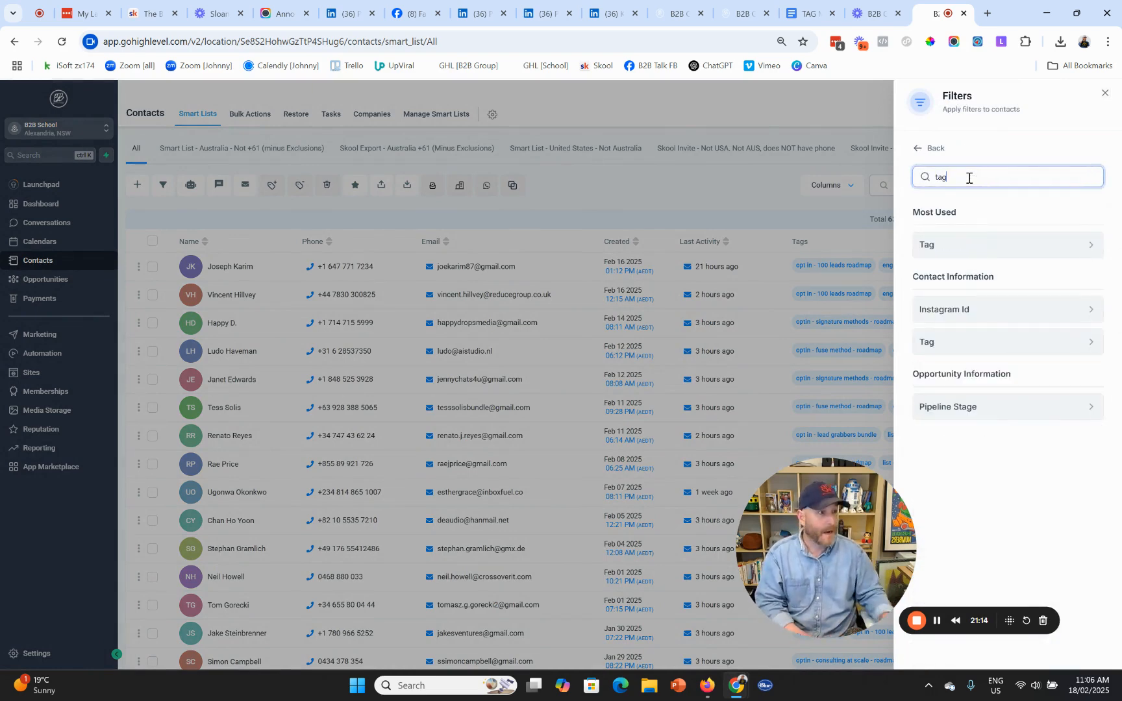
click(944, 253)
click(953, 224)
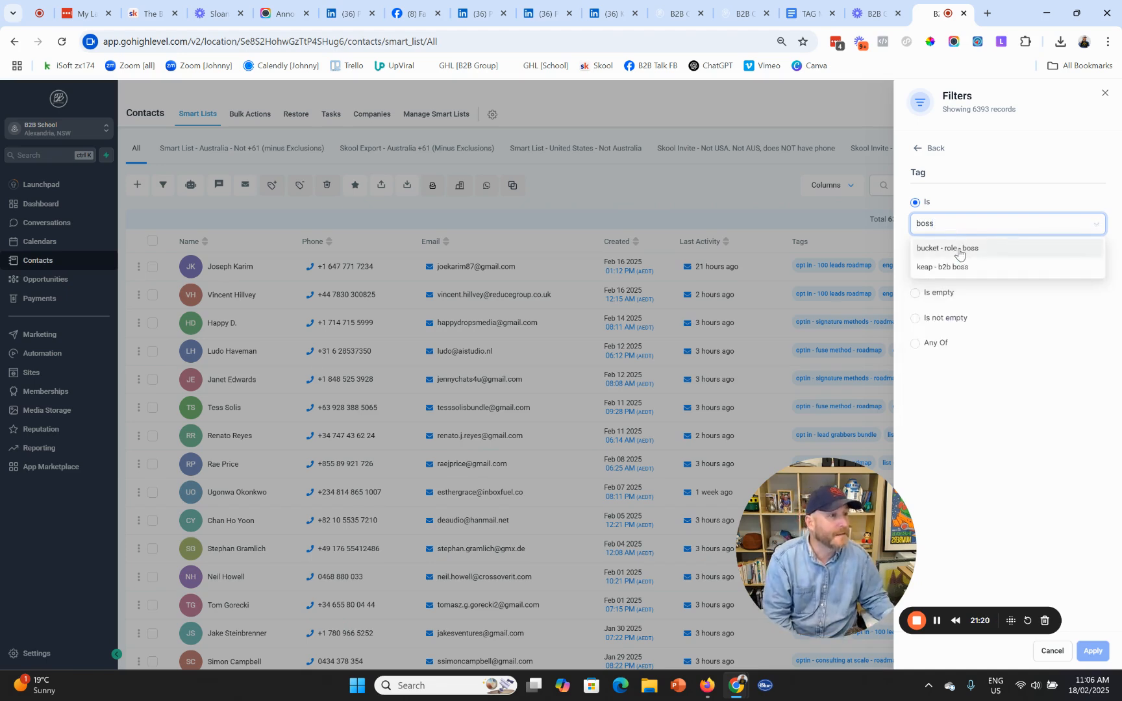
click(959, 250)
click(972, 436)
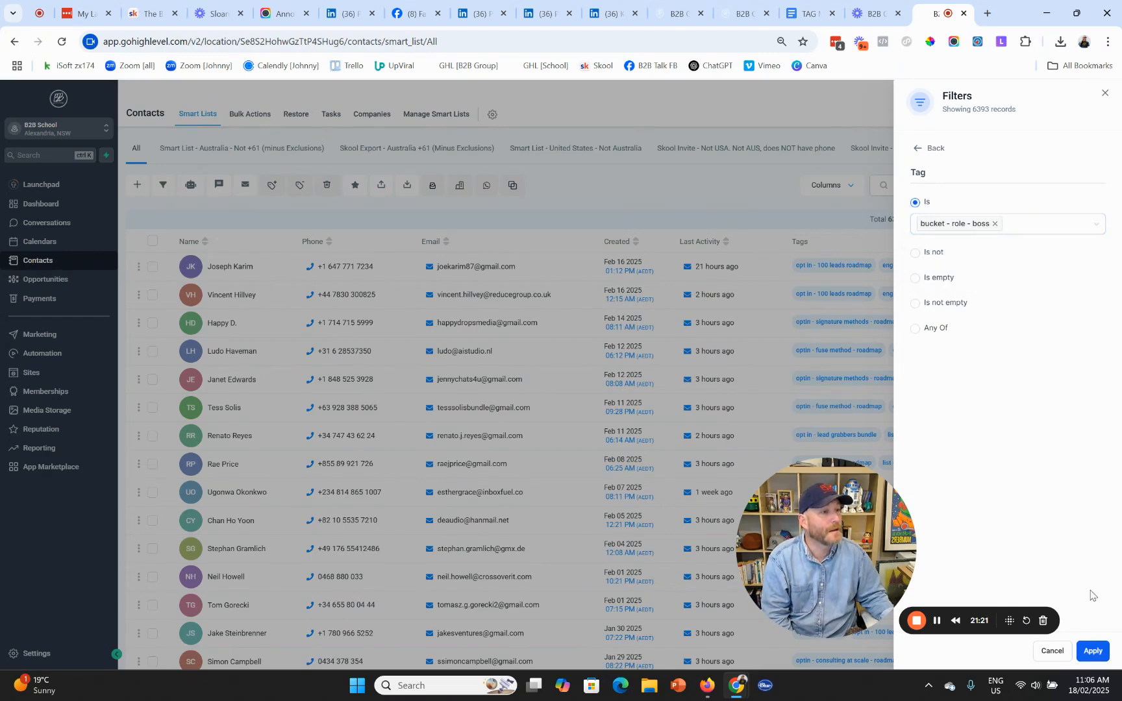
click(1093, 650)
click(775, 210)
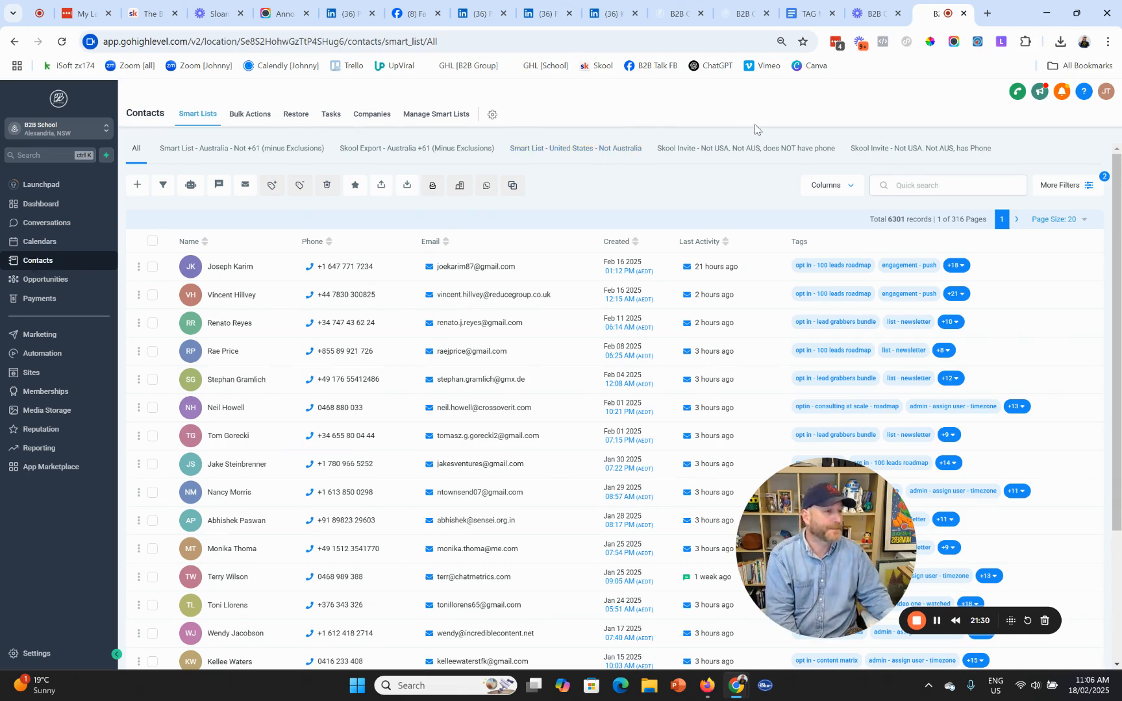
click(1088, 188)
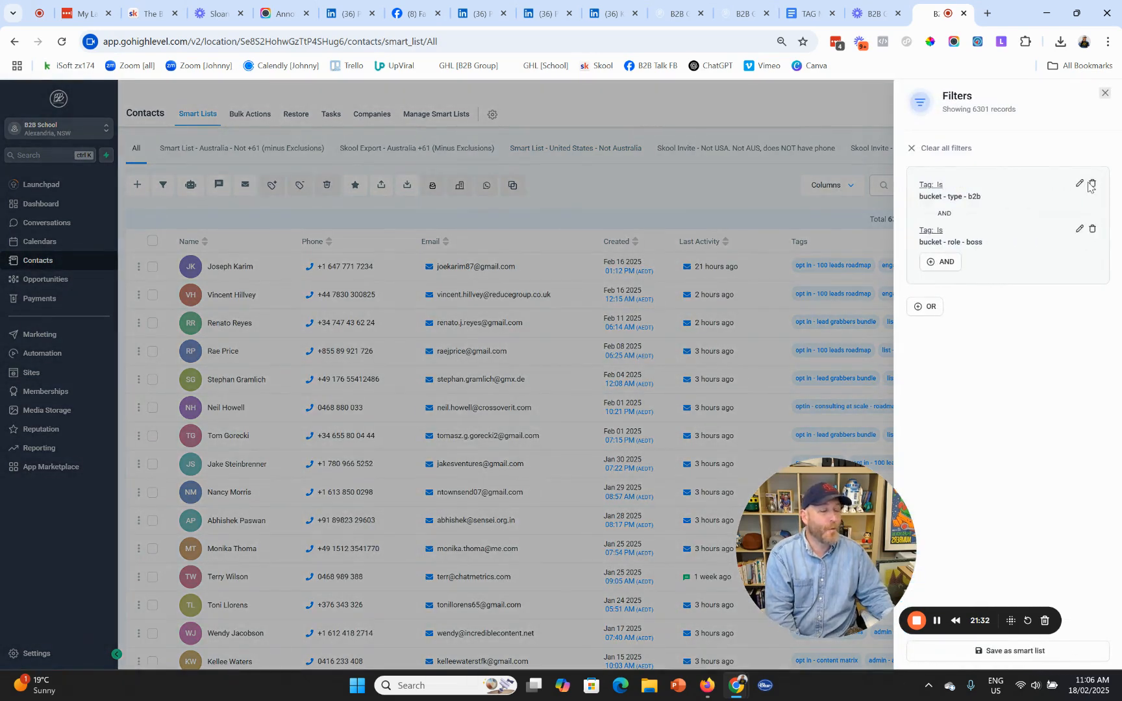
- Bring up the TAG MAPPING (TYPES & LAYERS) doc and highlight FIND, TRIGGER and TRACK in turn
click(810, 13)
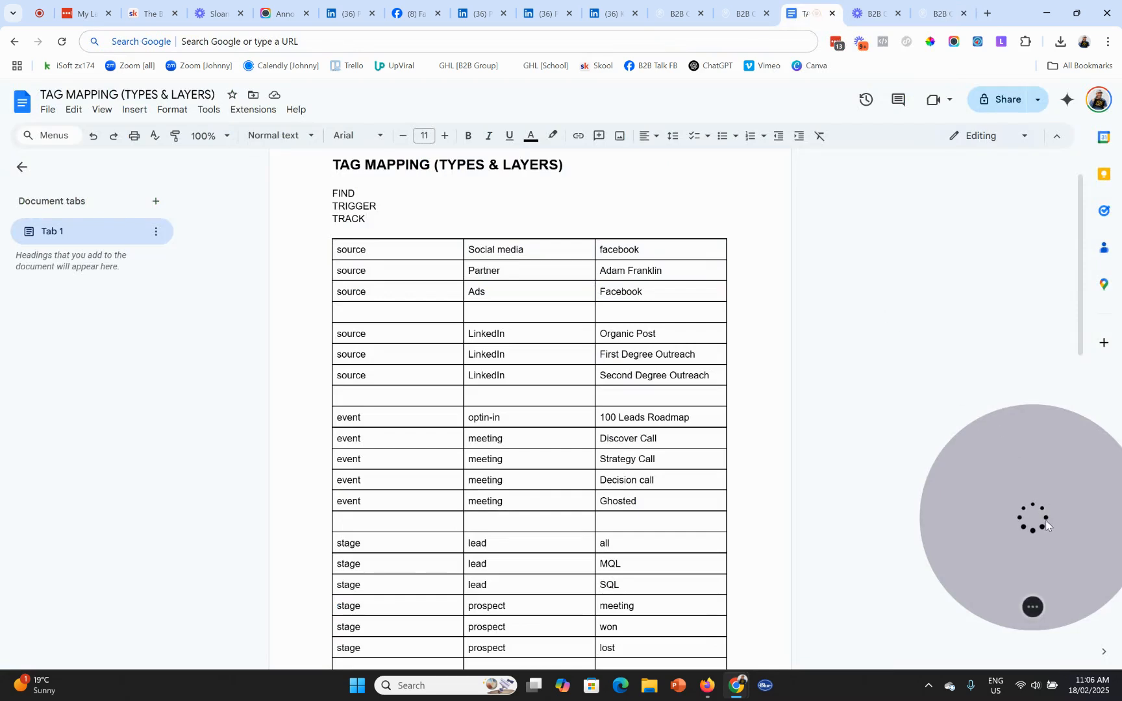
drag(1033, 523, 775, 524)
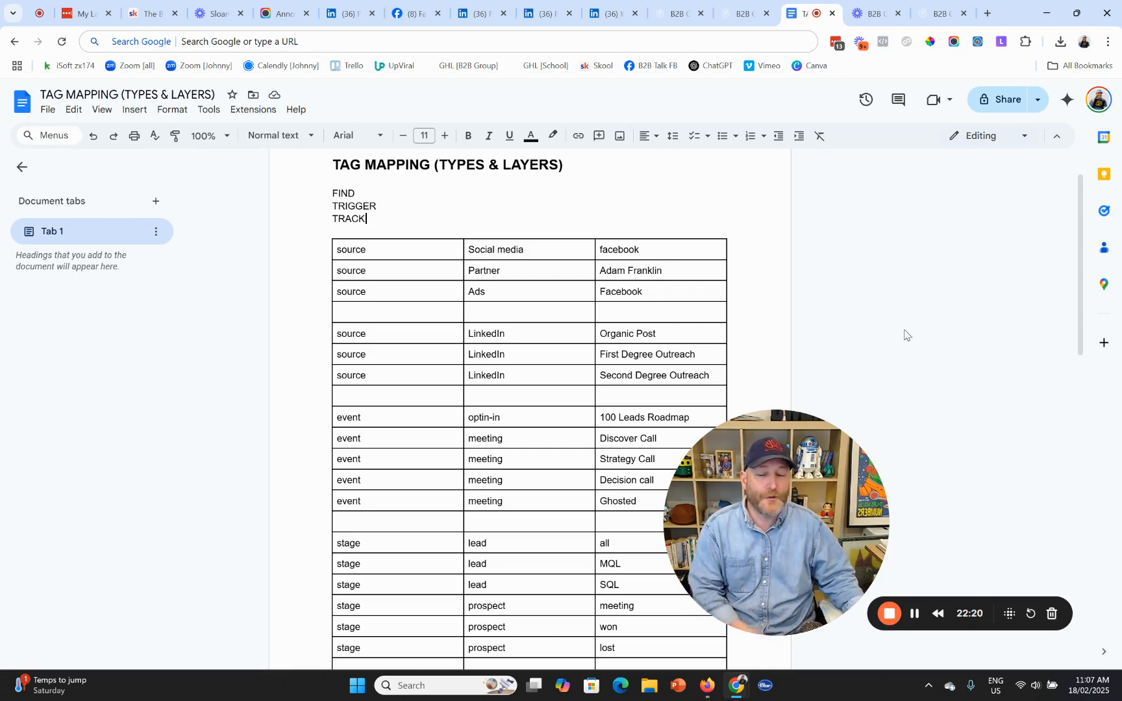
double_click(347, 190)
double_click(360, 207)
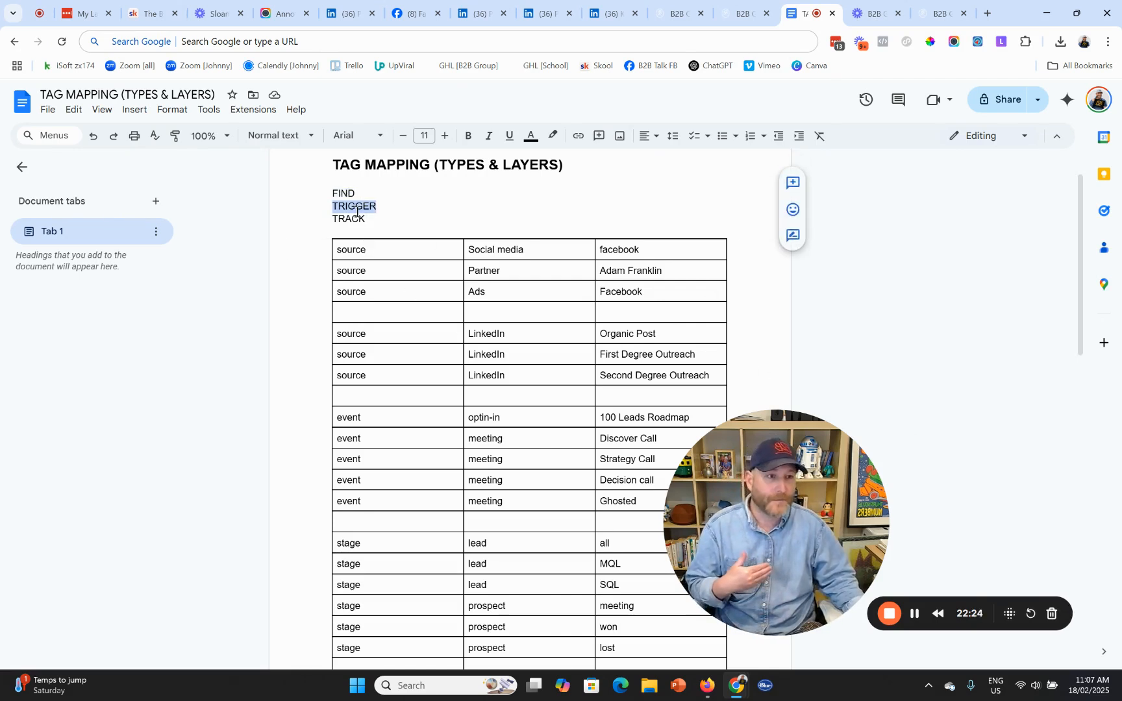
double_click(351, 221)
click(886, 301)
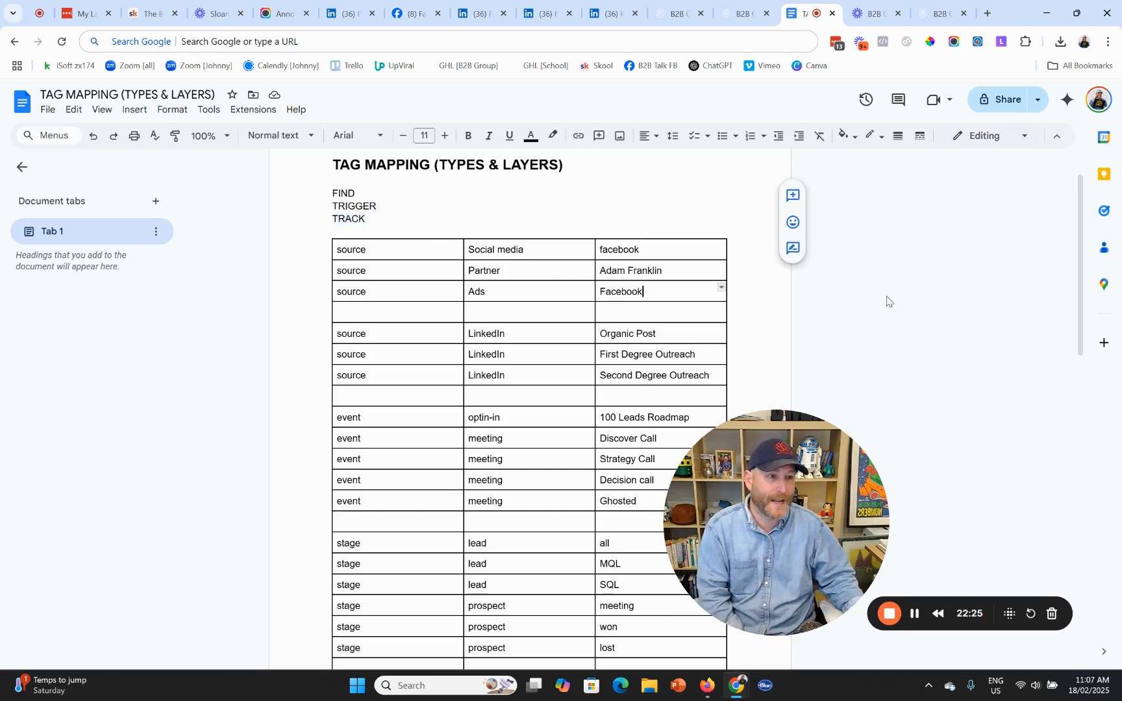